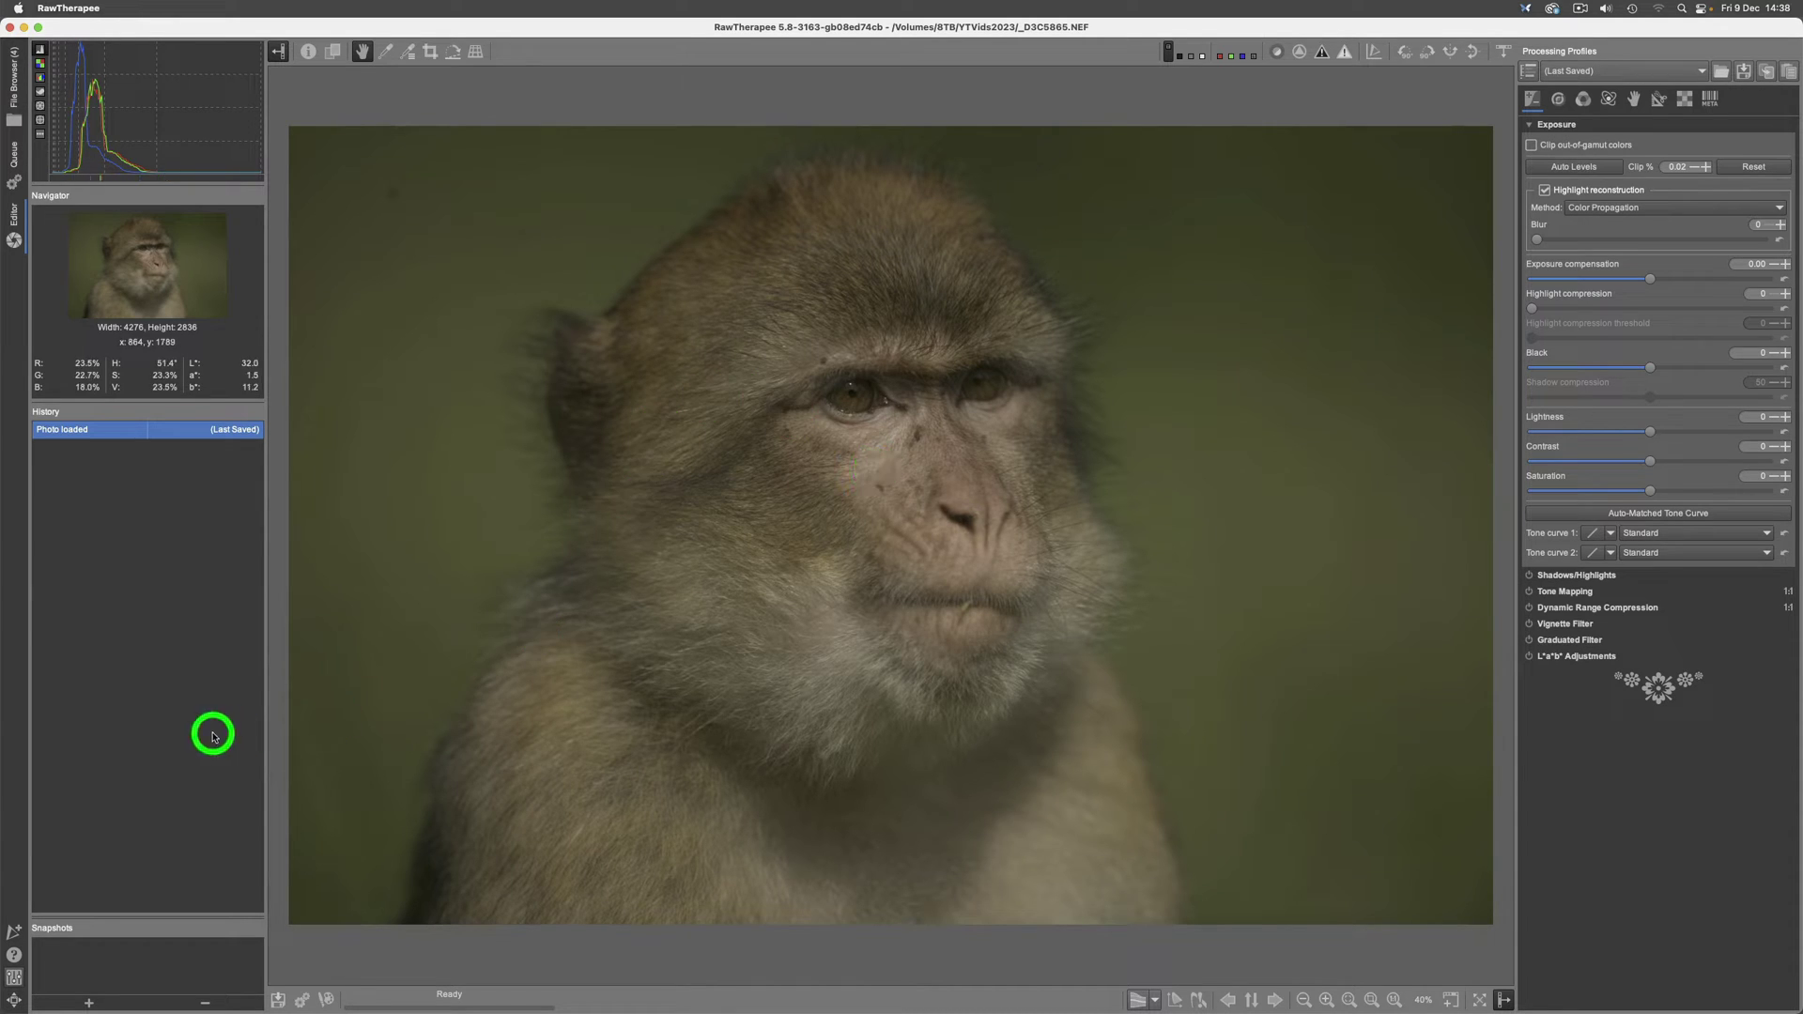
Check the program's release and build version details in the About window from Preferences.
click(13, 979)
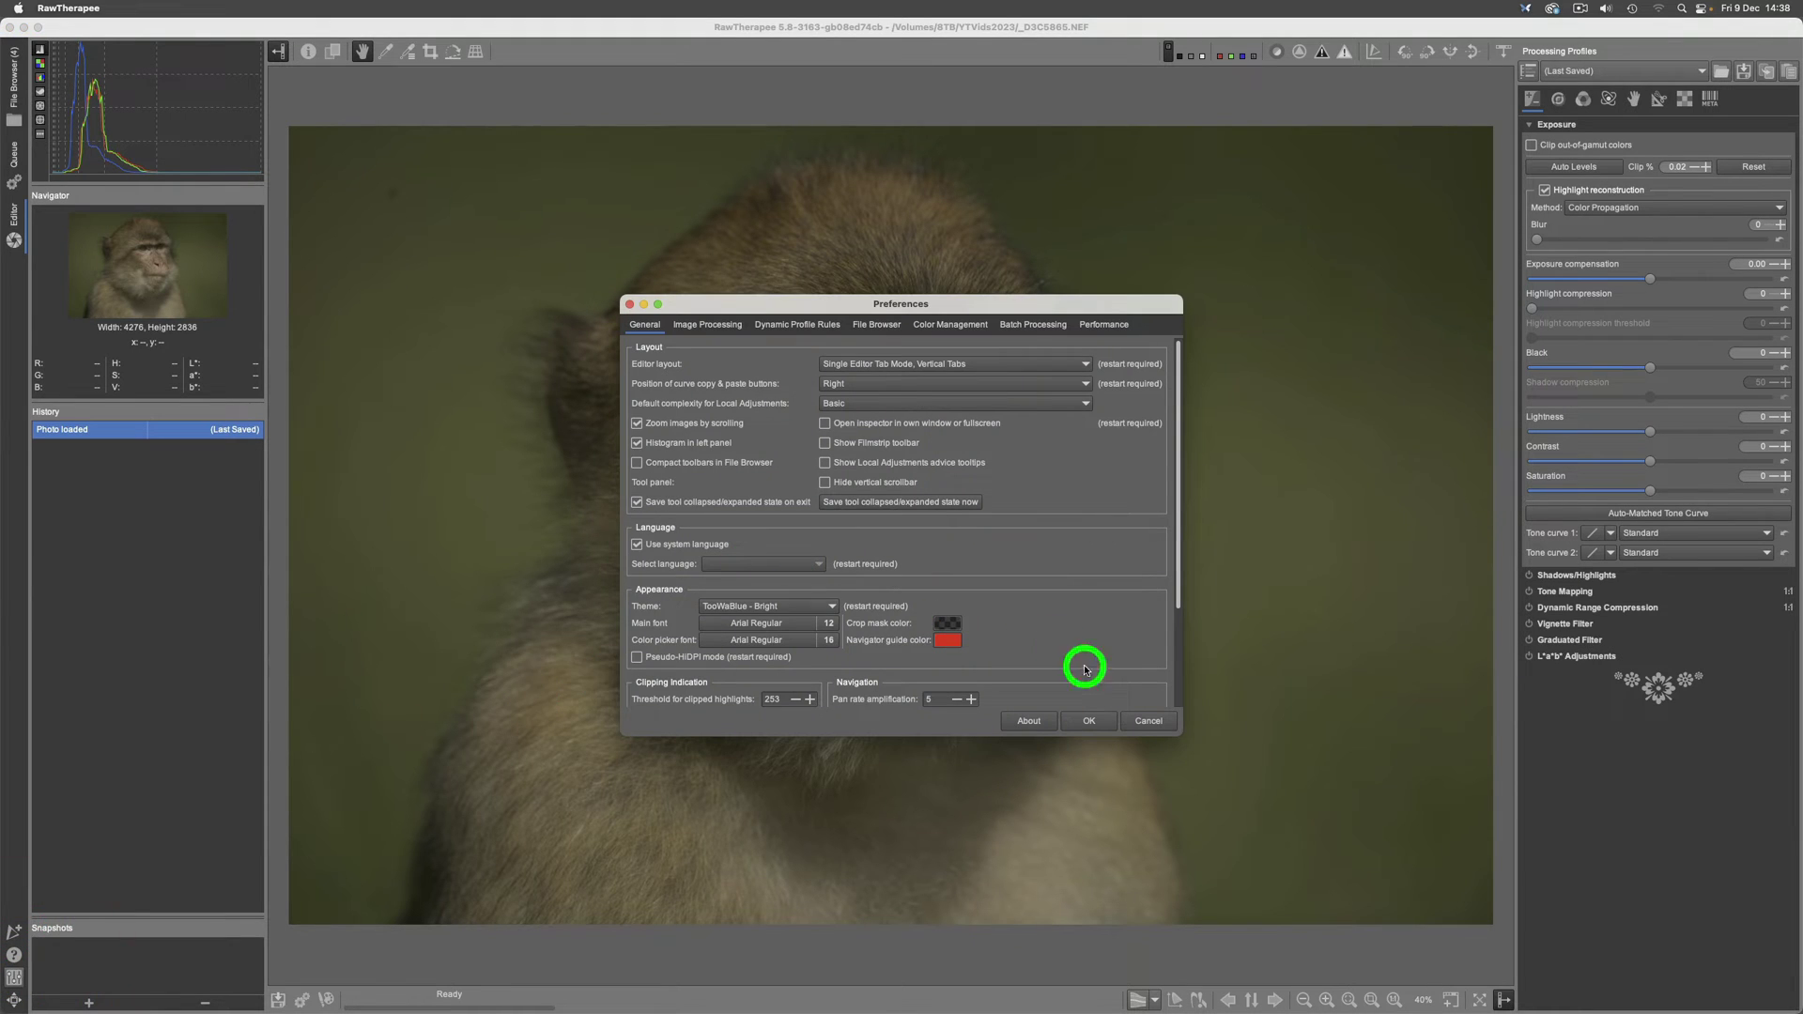
click(1028, 721)
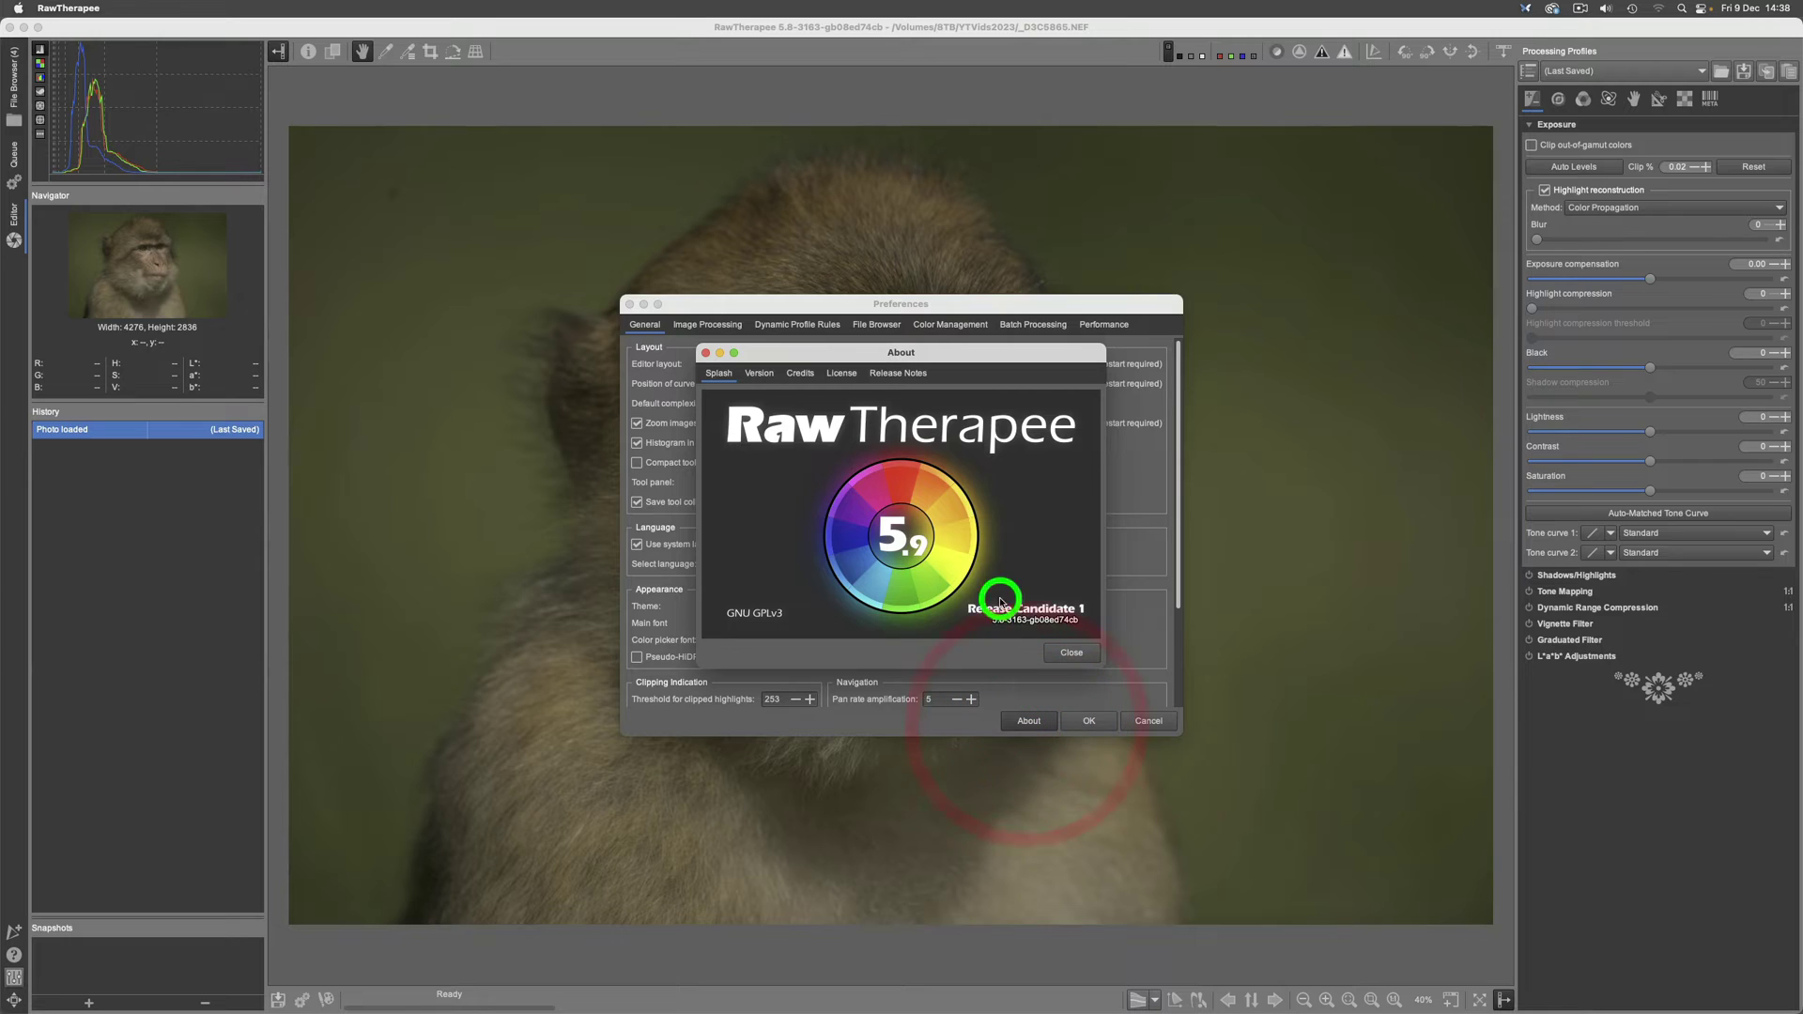
click(757, 372)
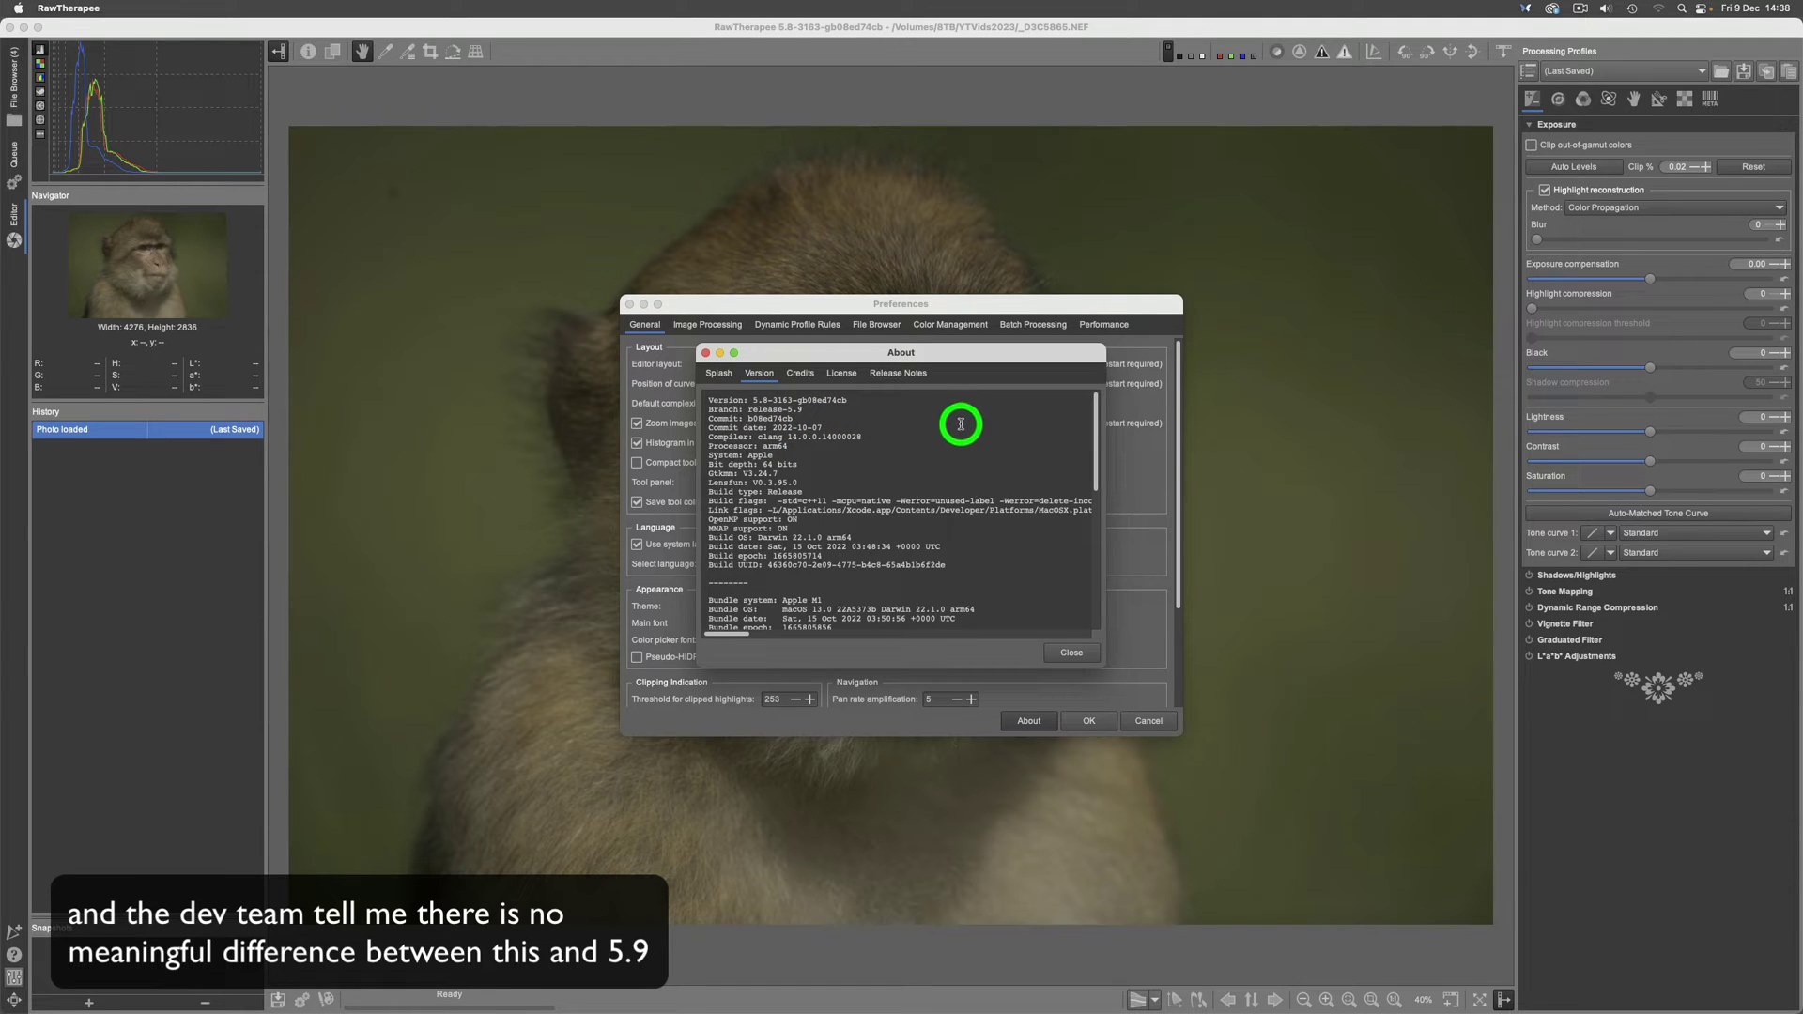
click(1070, 654)
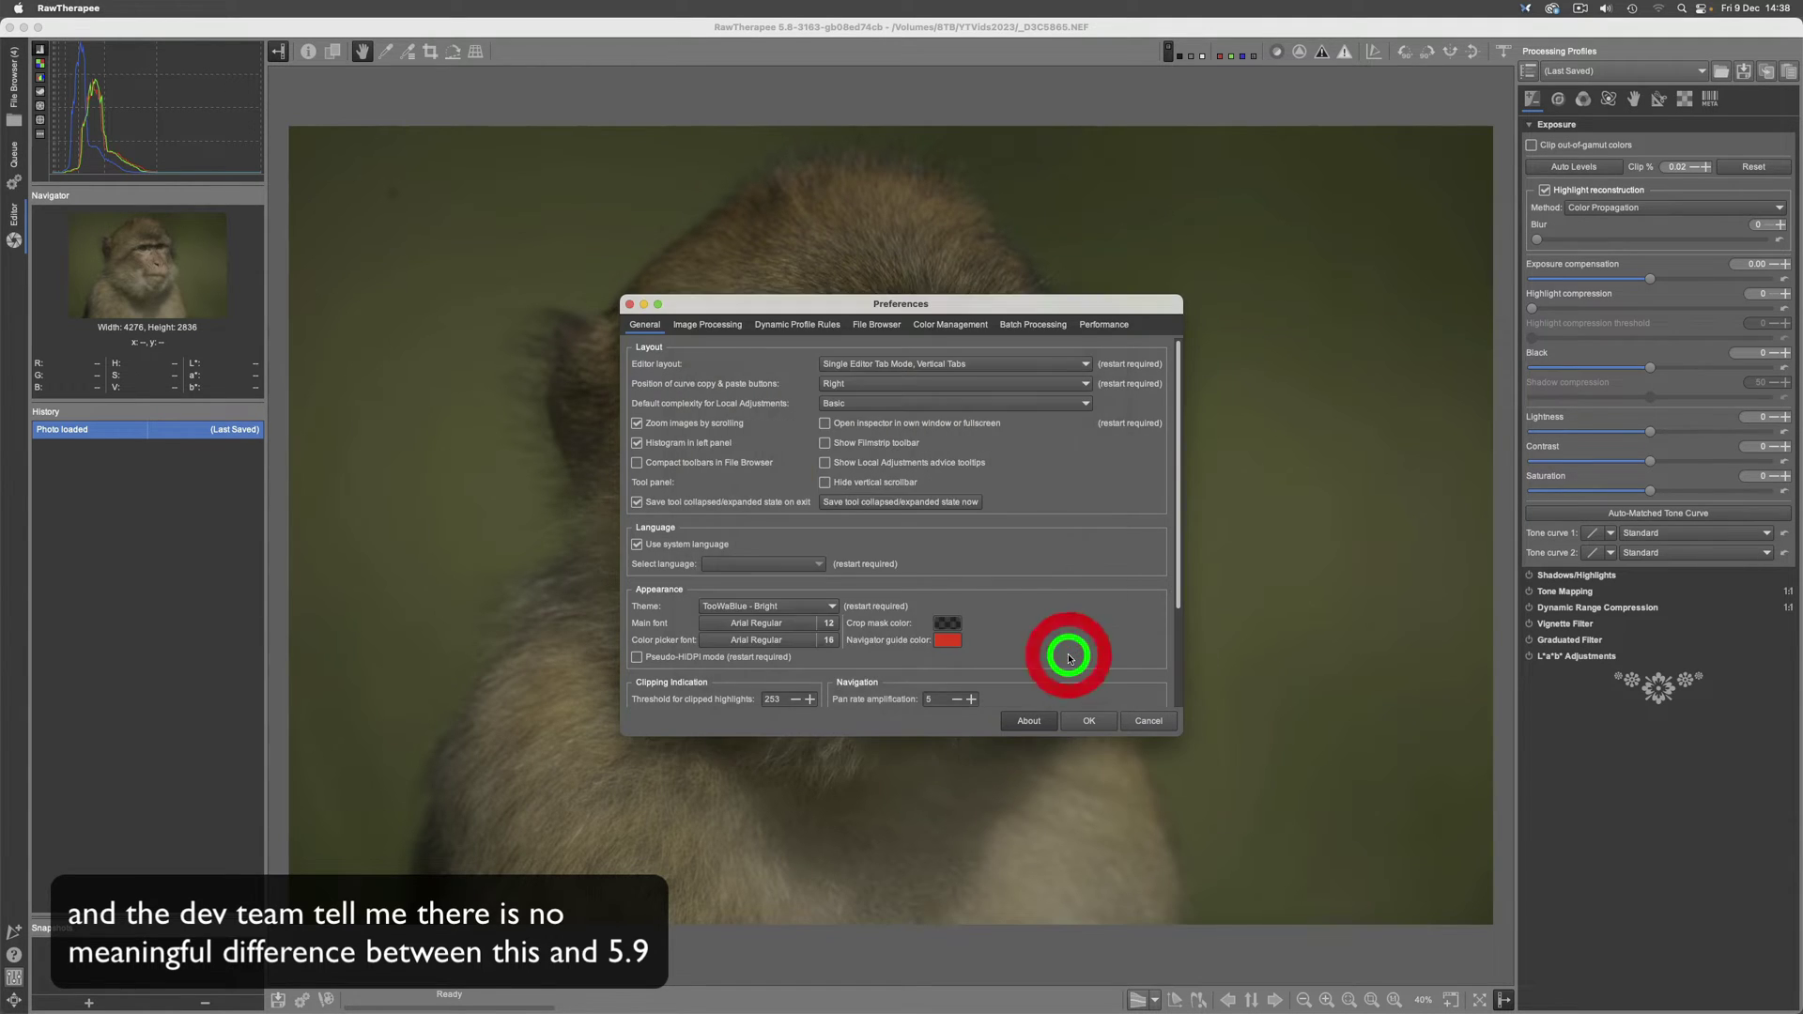
click(1088, 723)
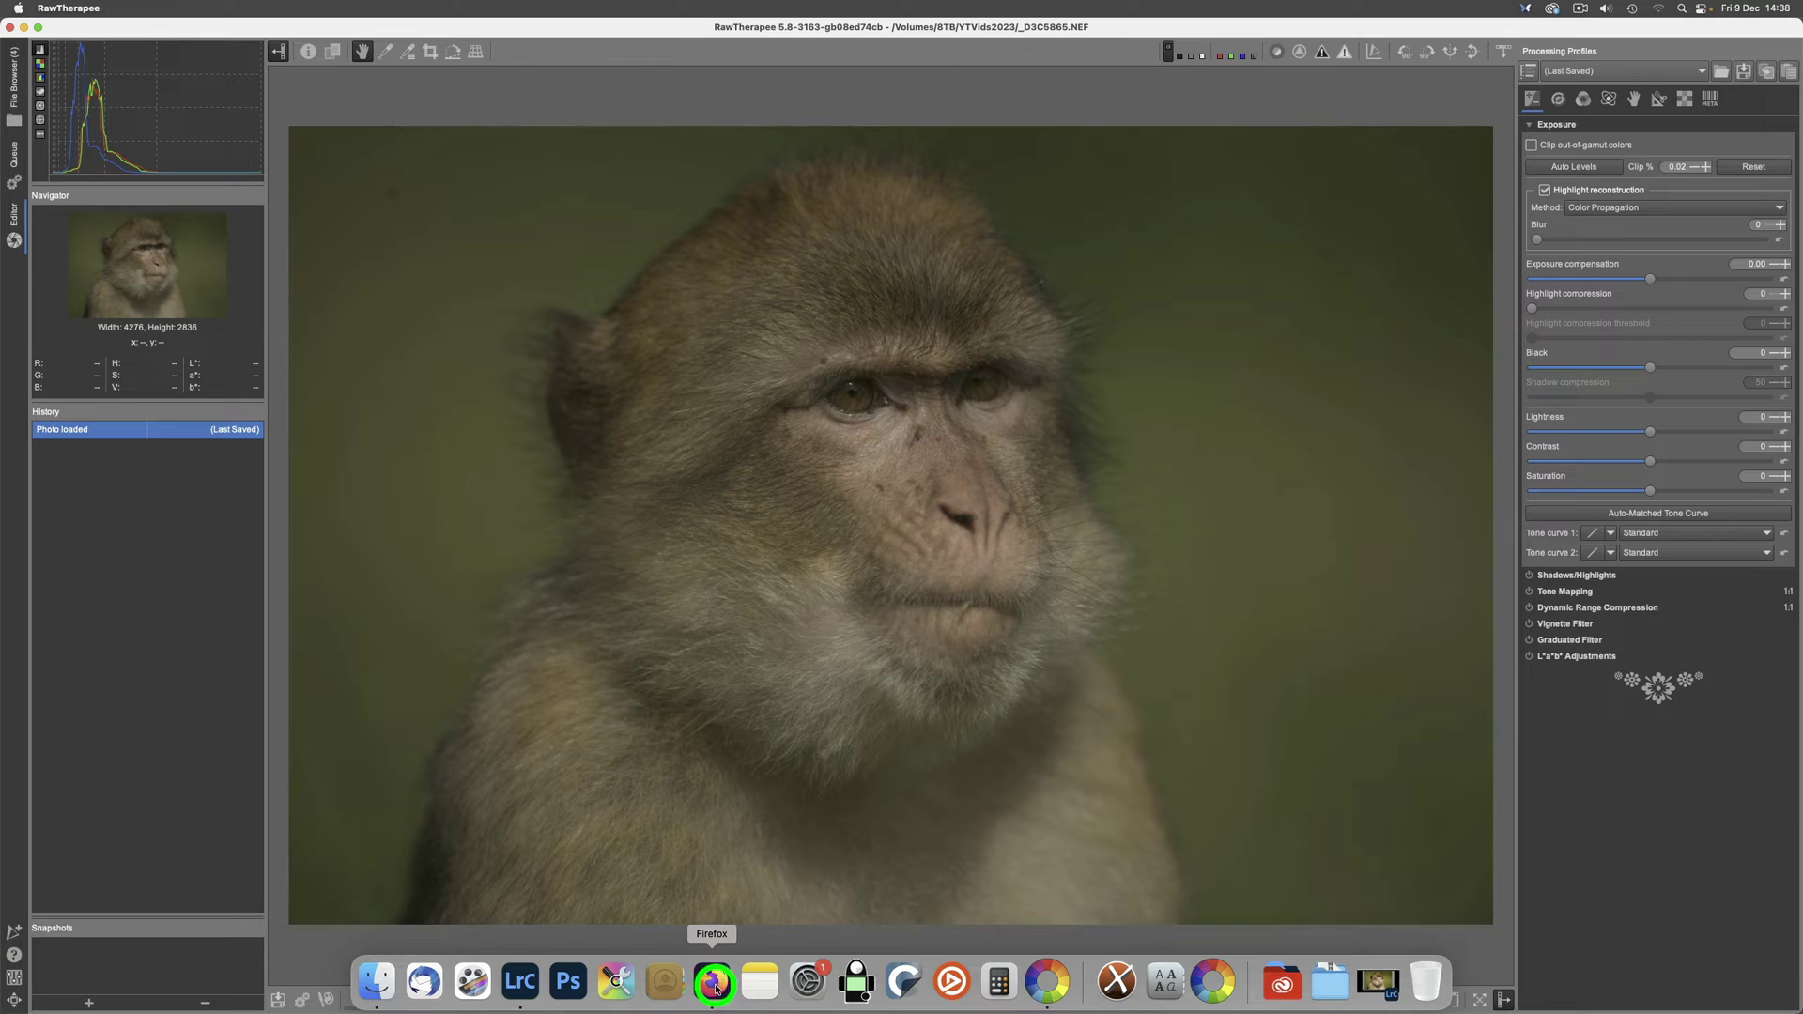
Switch to Firefox and examine the Keybase list of RawTherapee builds and the RawTherapee forum on PIXLS.US.
click(709, 983)
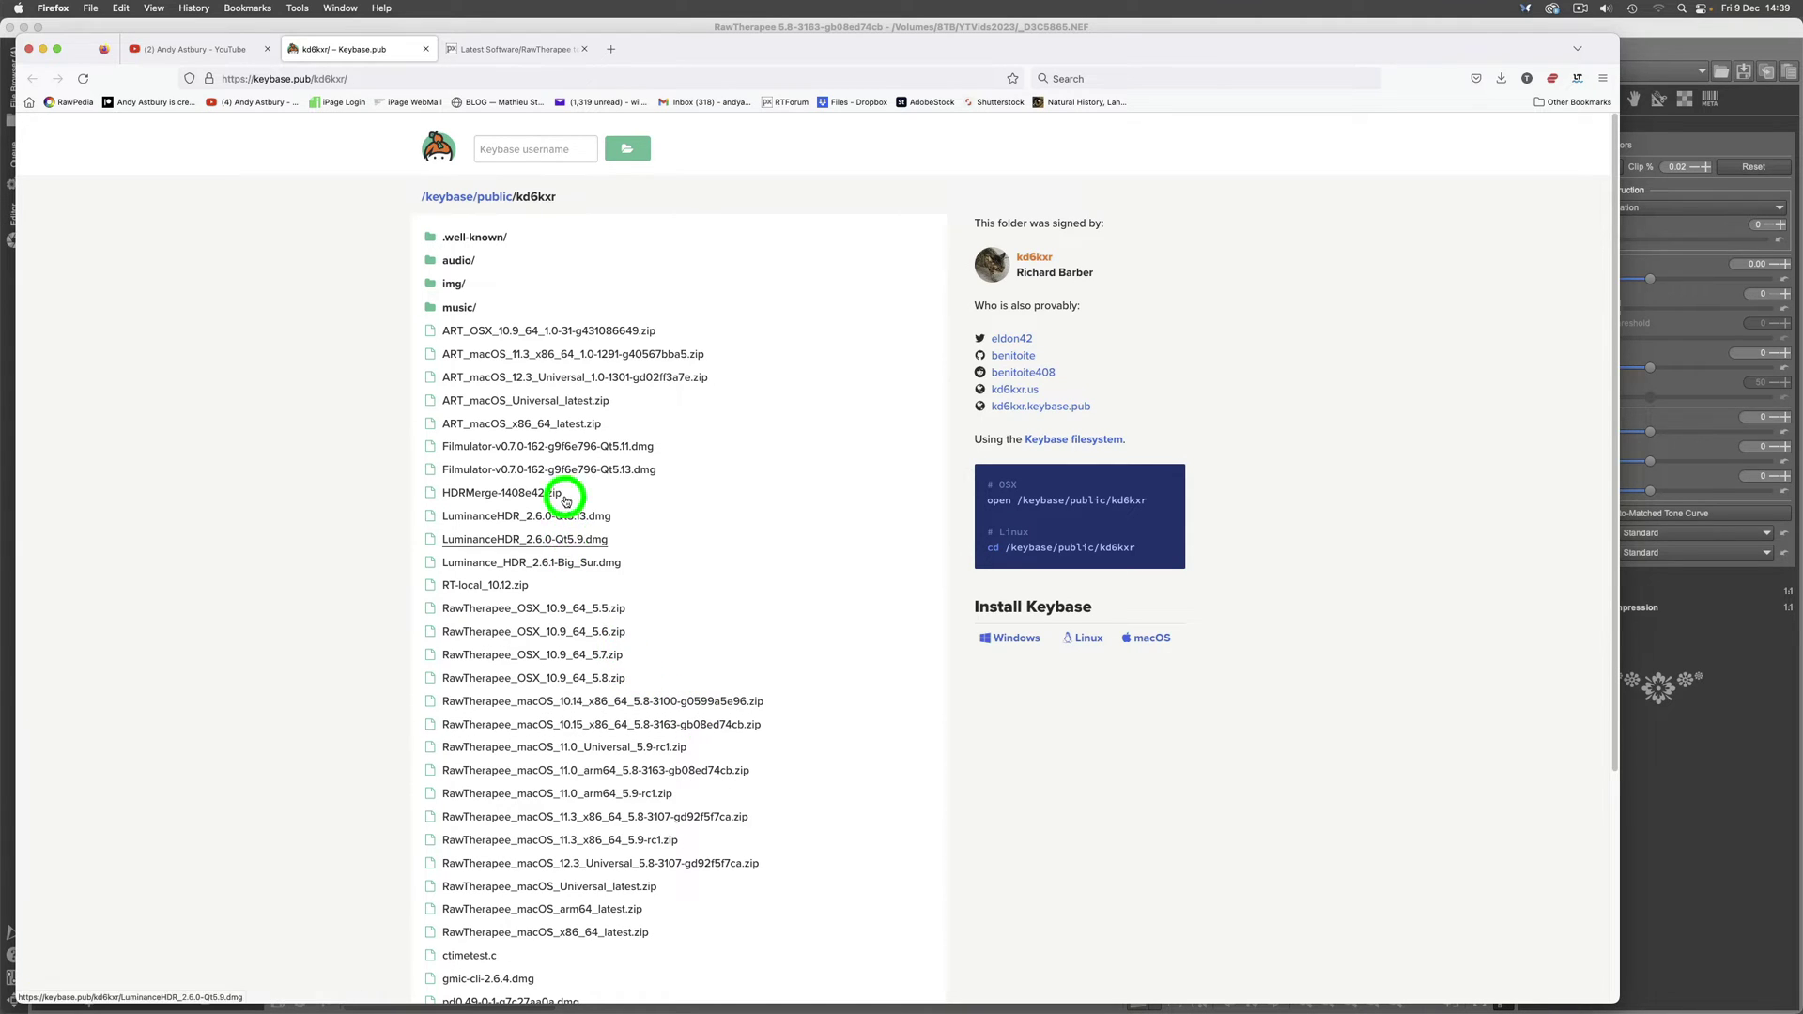
click(503, 54)
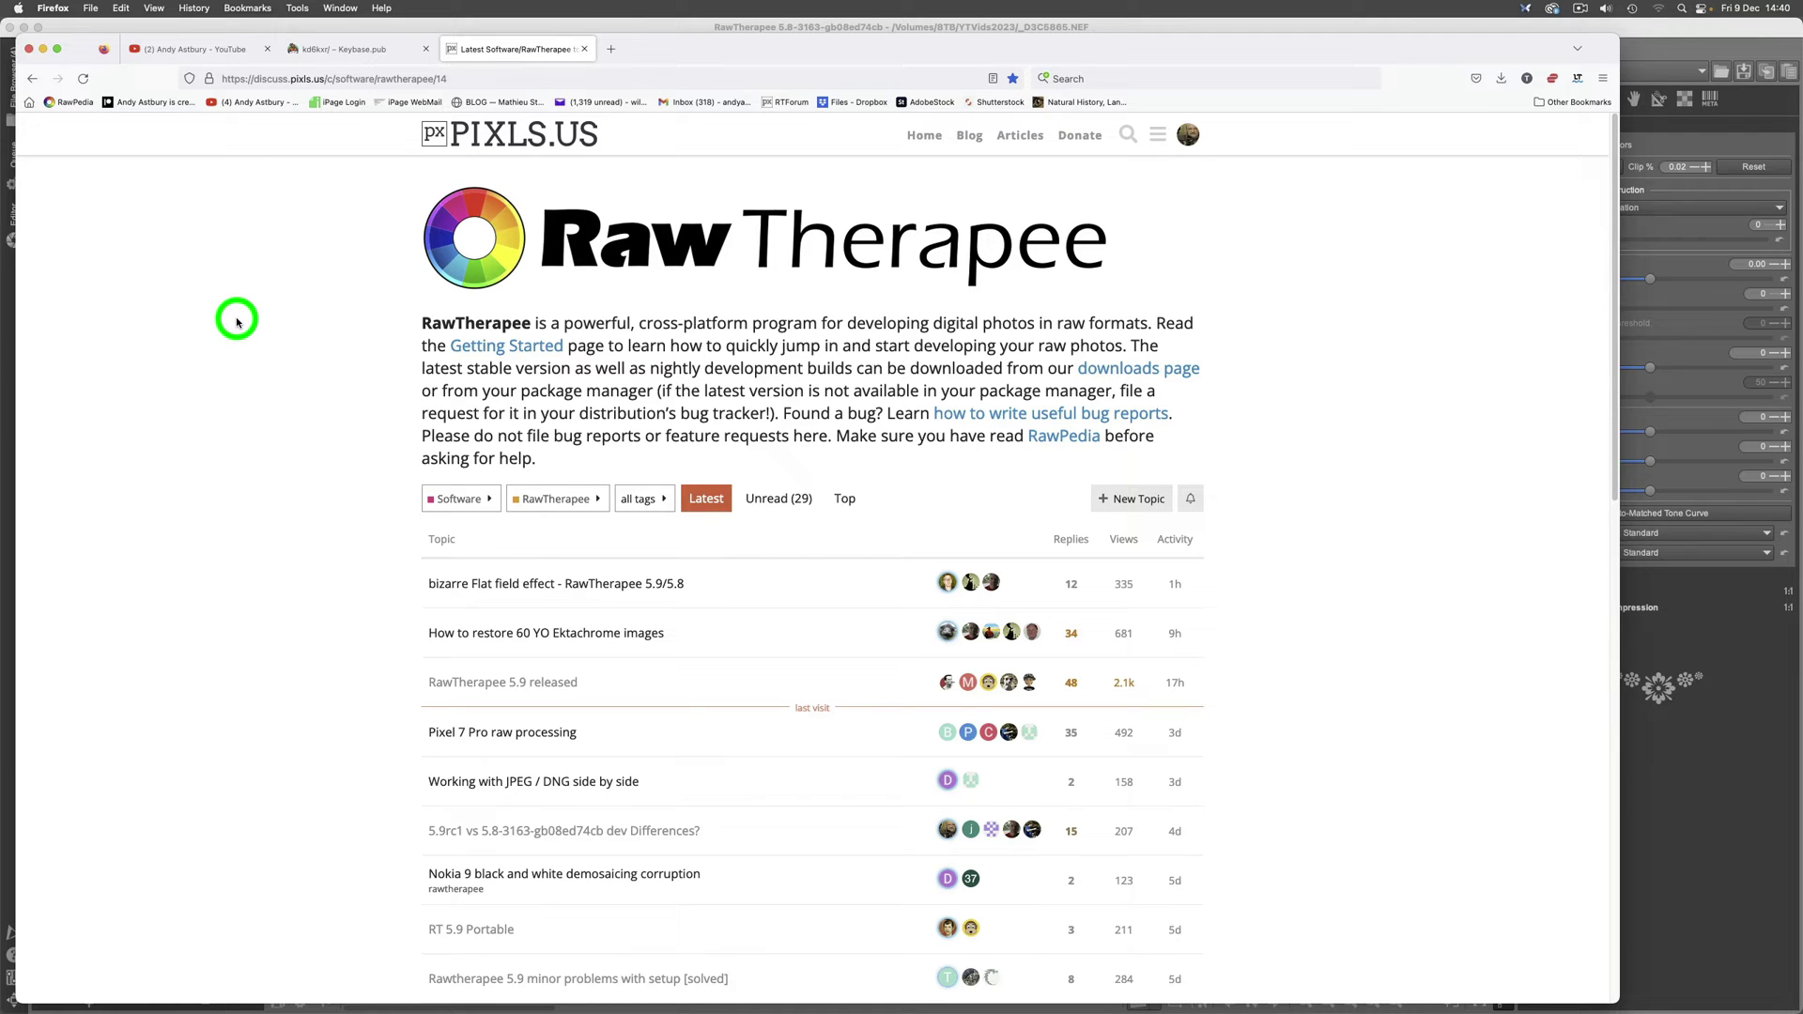
Browse the YouTube channel's uploaded videos for the Raw Therapee basics and speed-up tutorials.
click(190, 53)
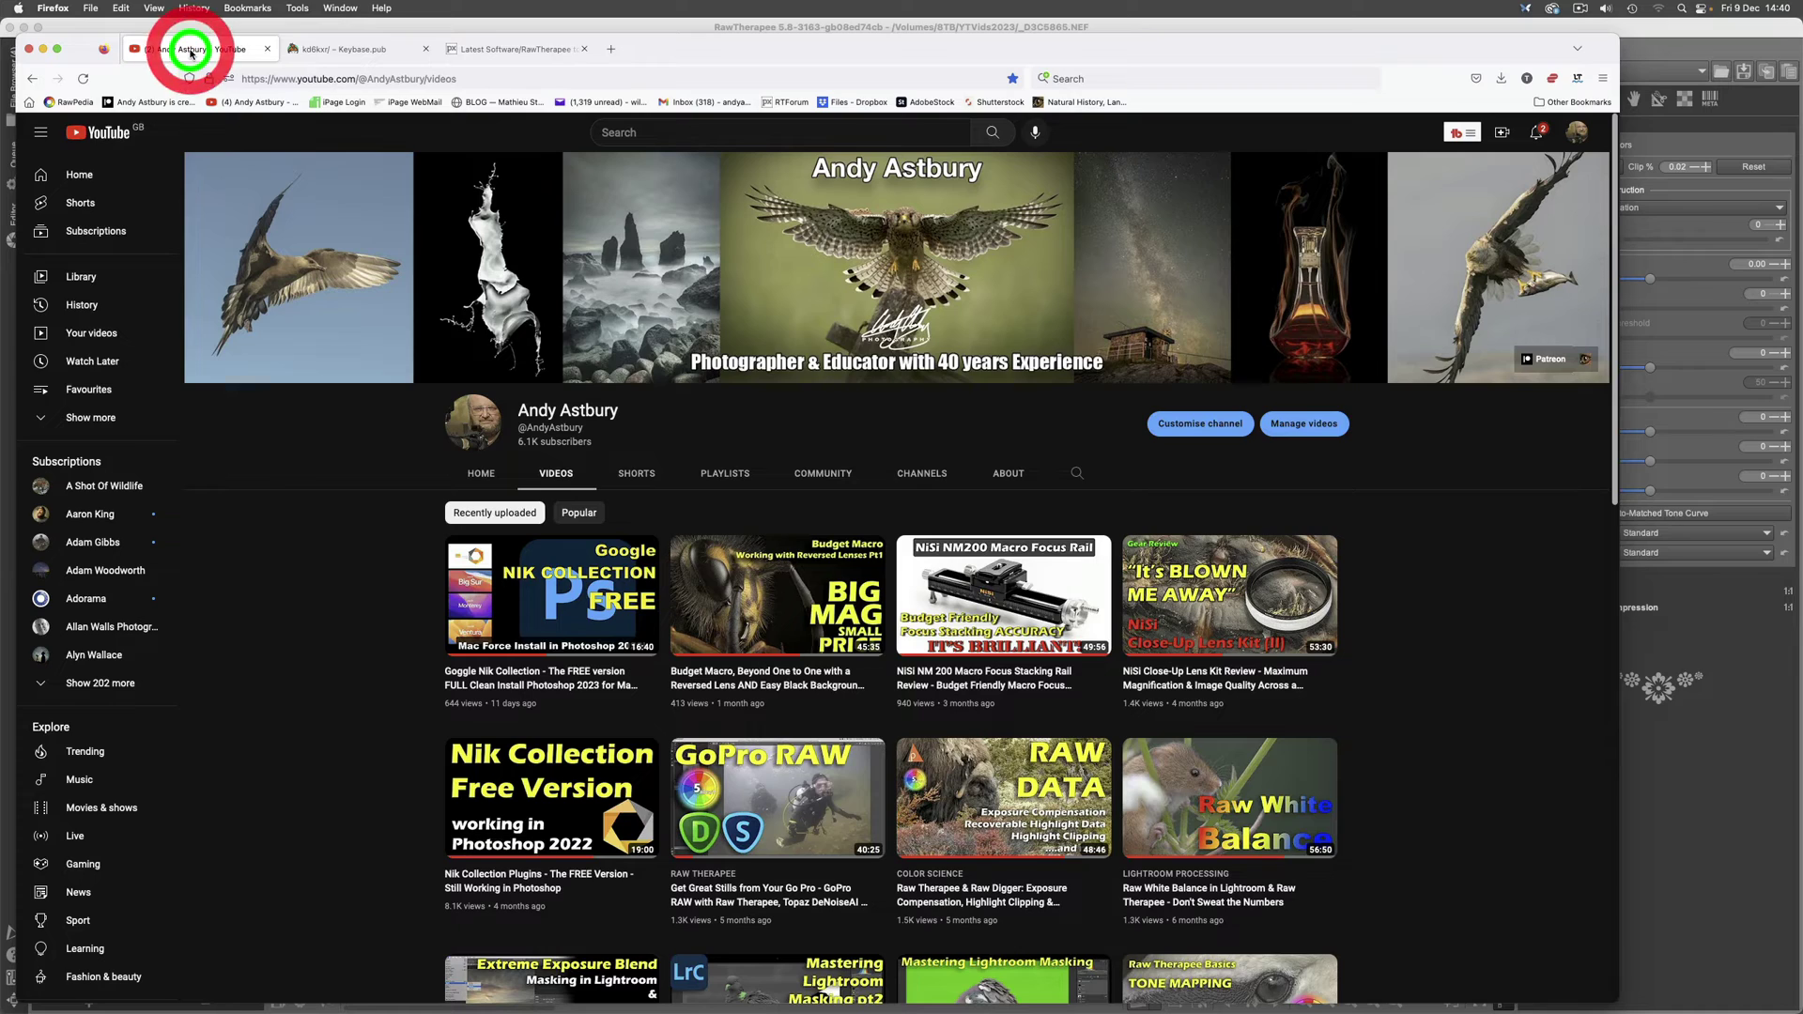
scroll(561, 805, down, 10)
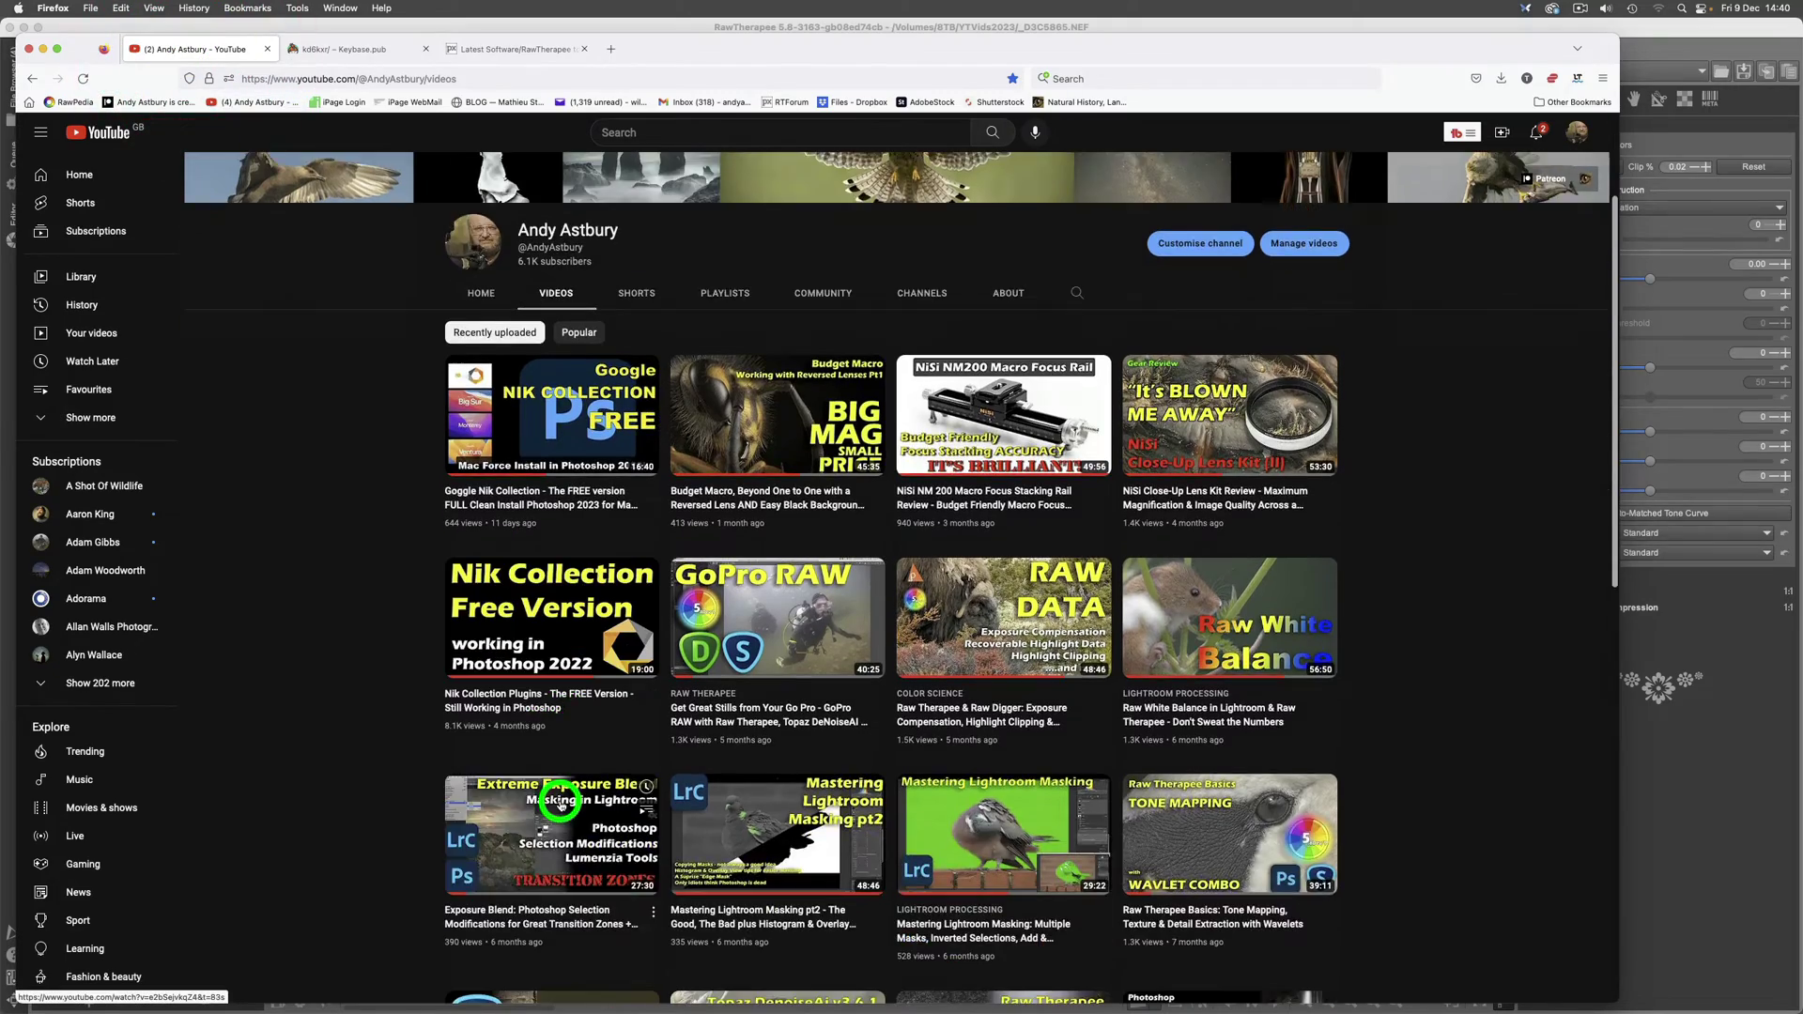
scroll(561, 805, down, 7)
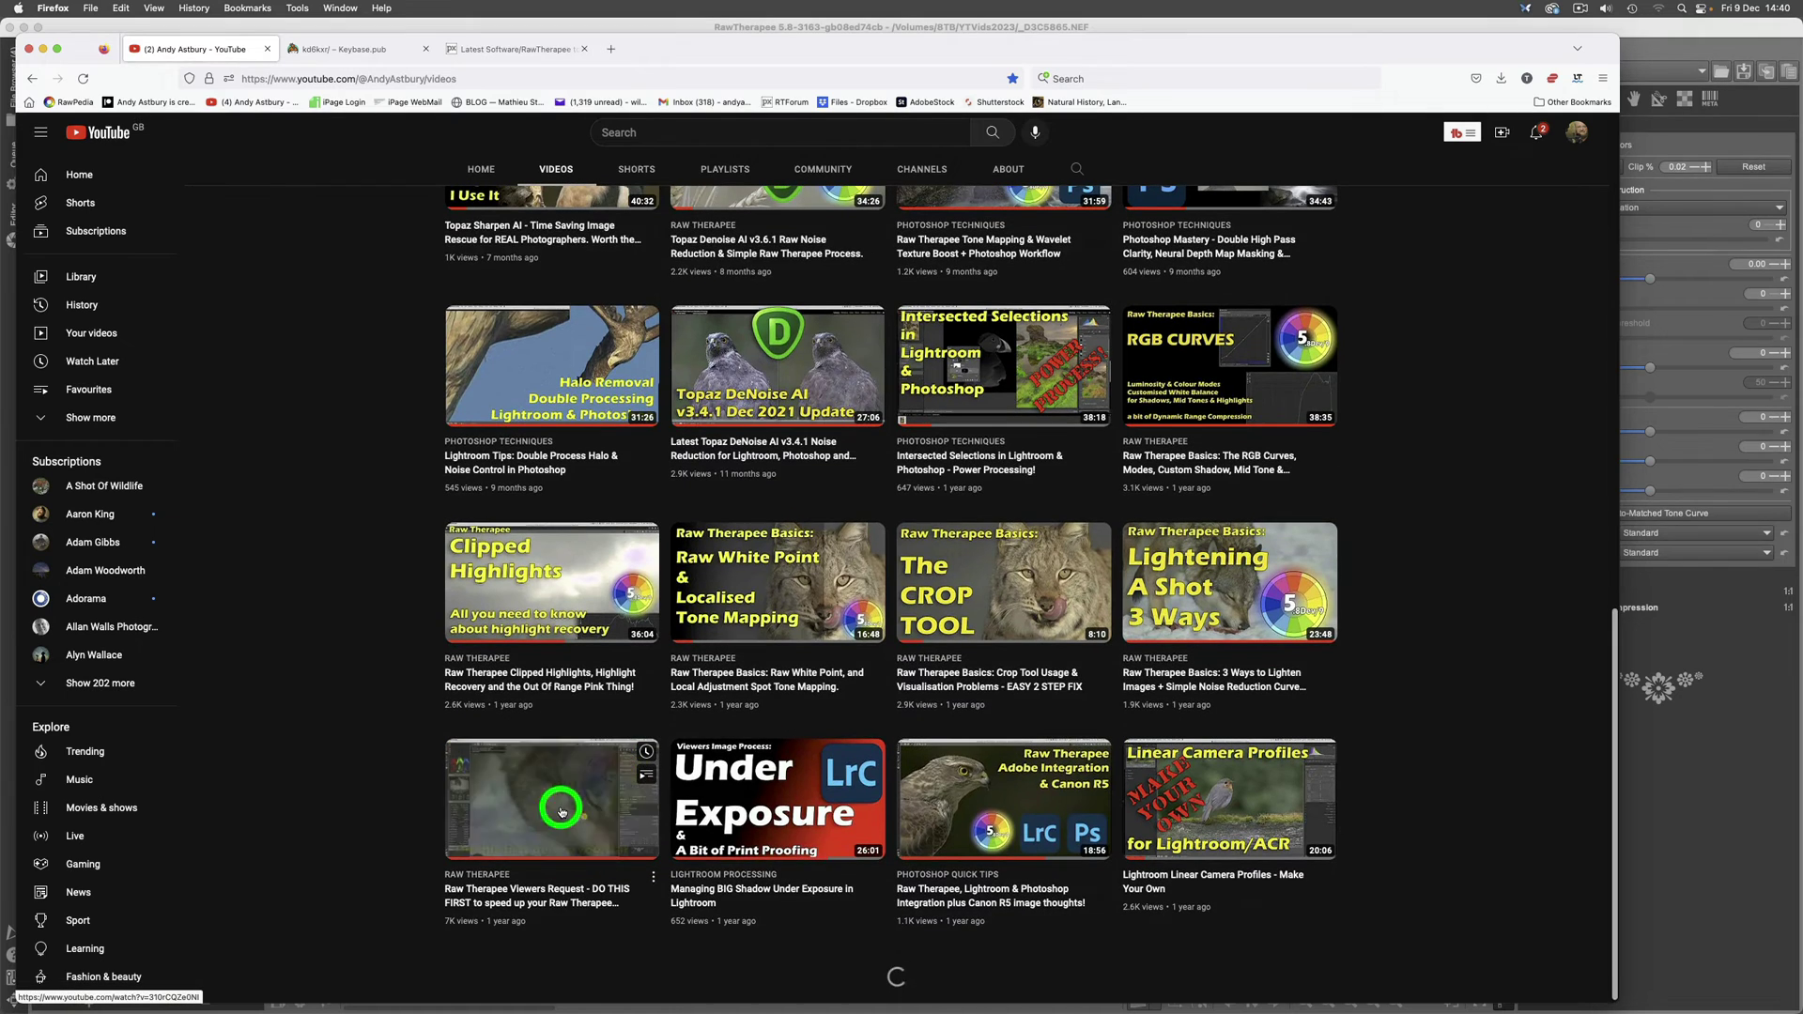
mouse_move(561, 794)
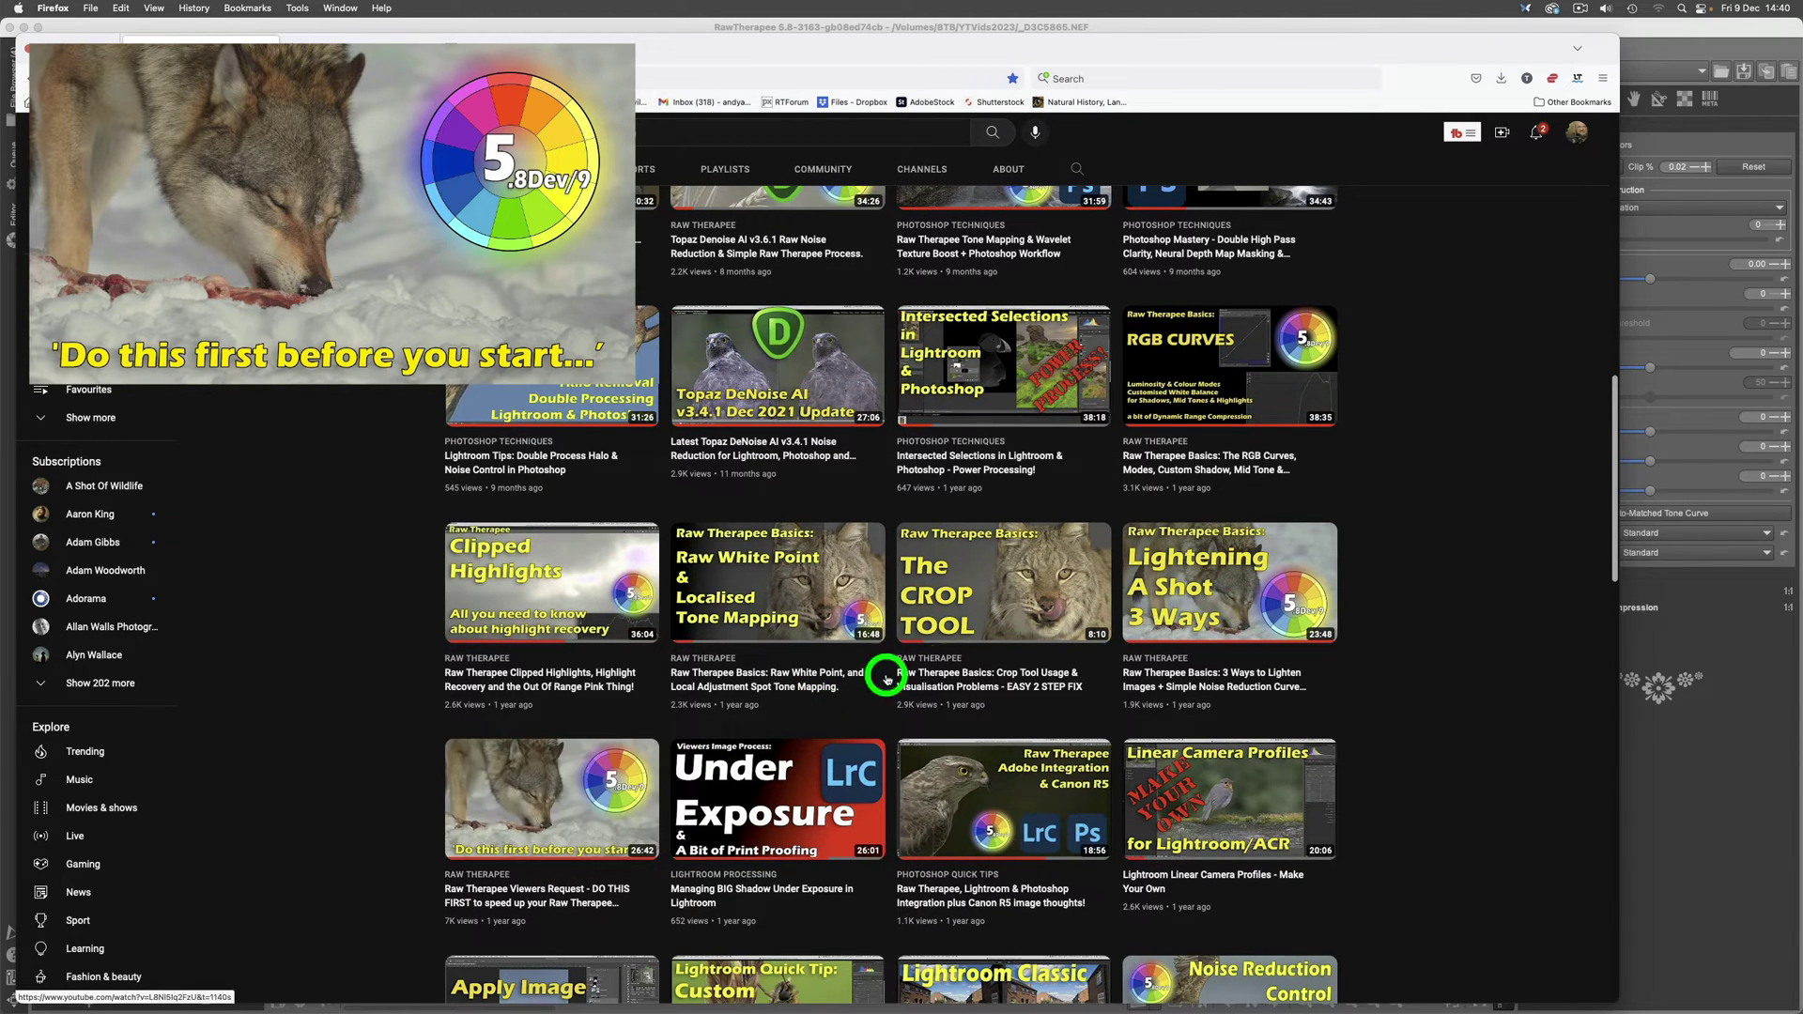
mouse_move(1174, 624)
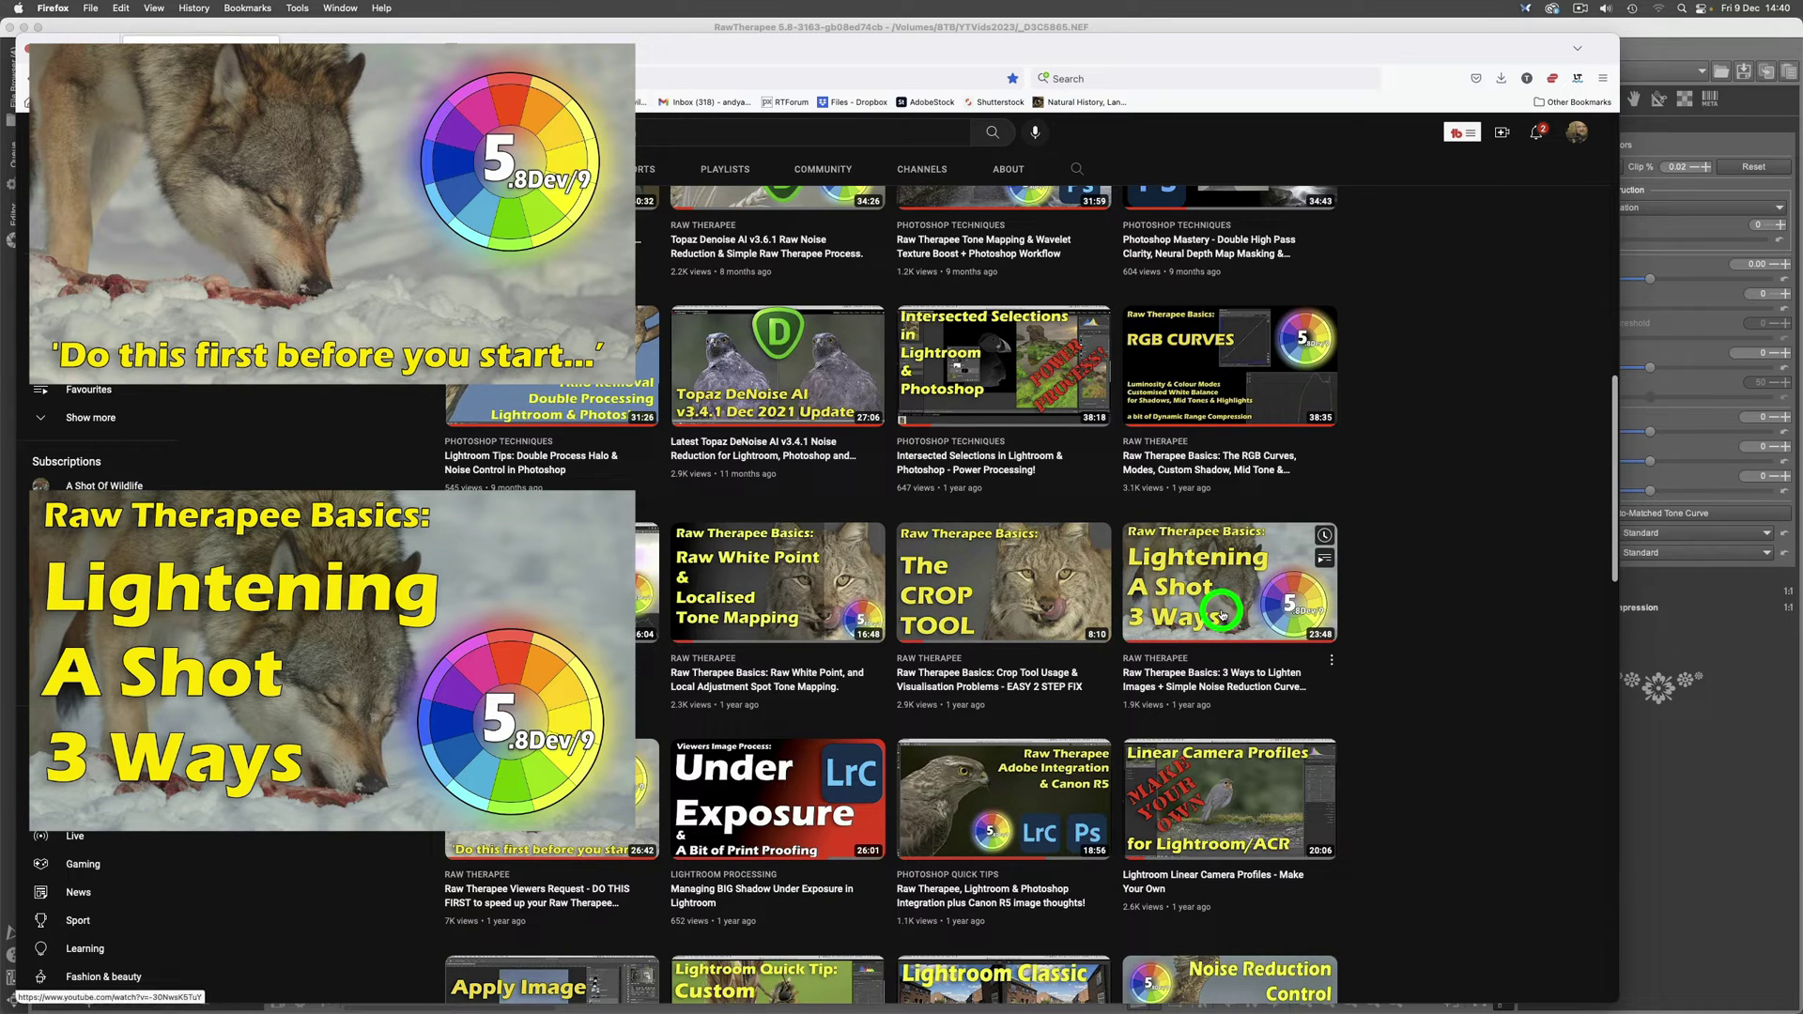
mouse_move(772, 805)
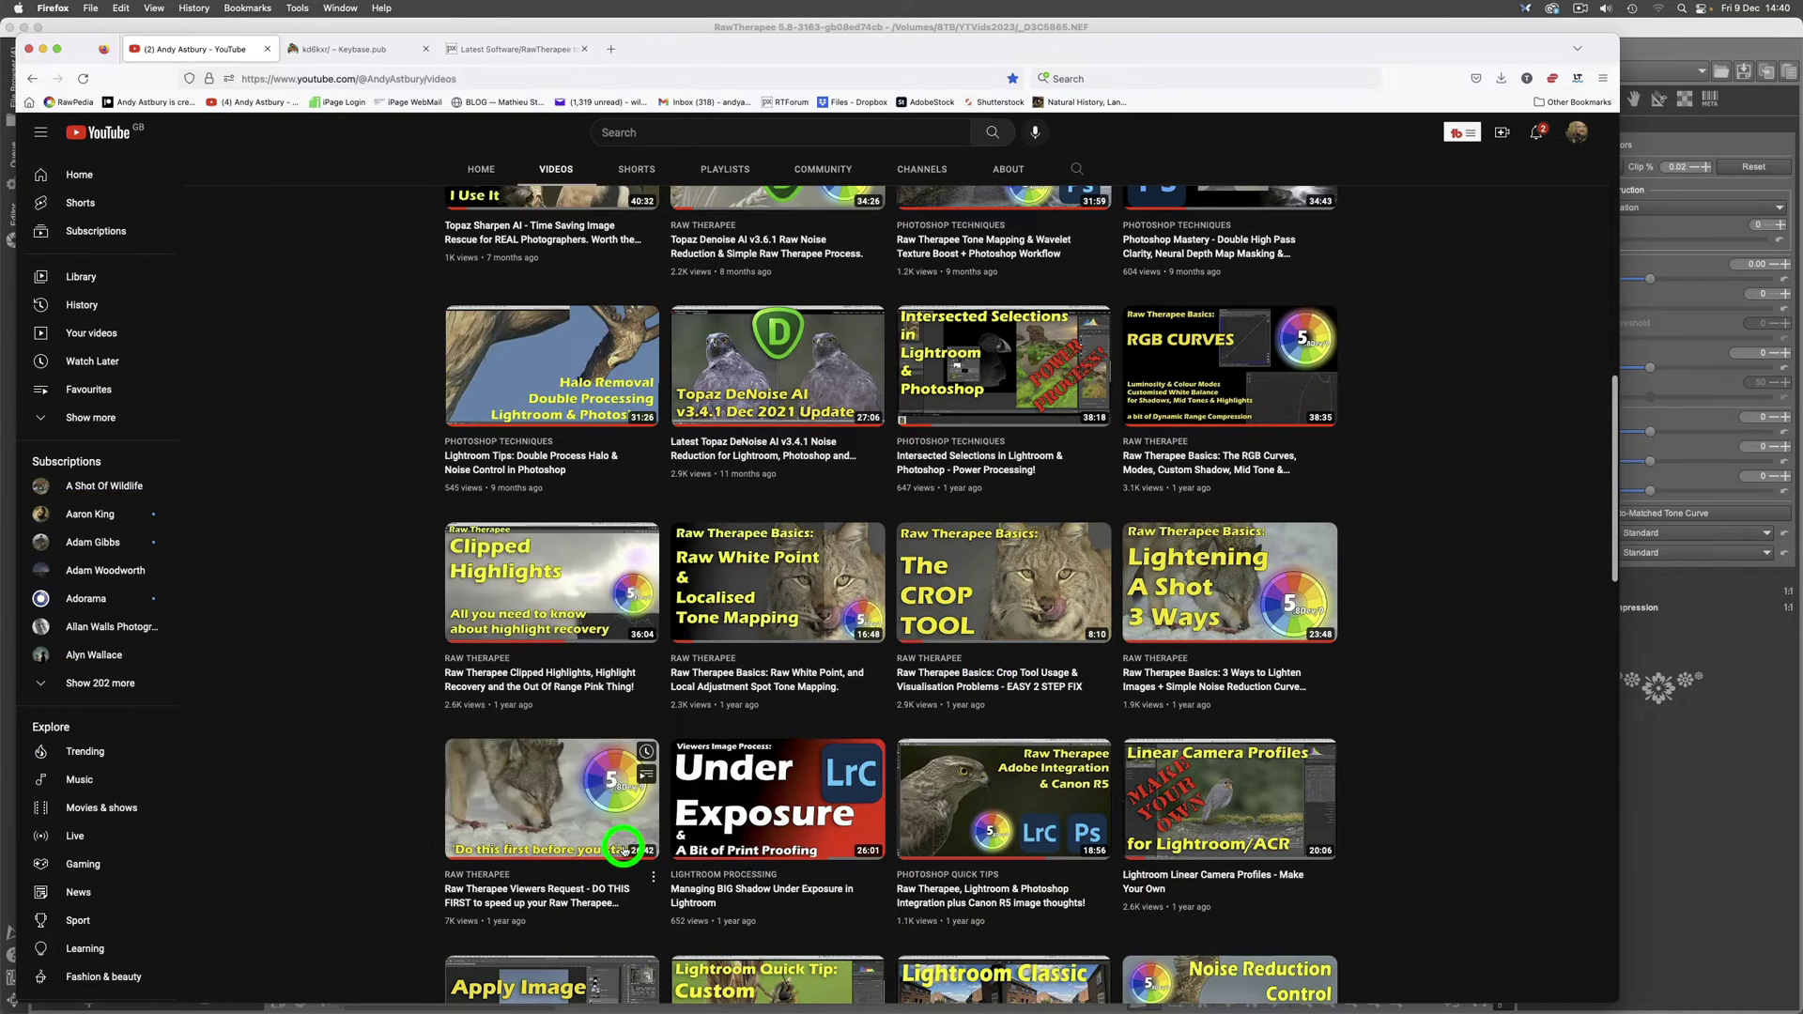
mouse_move(470, 815)
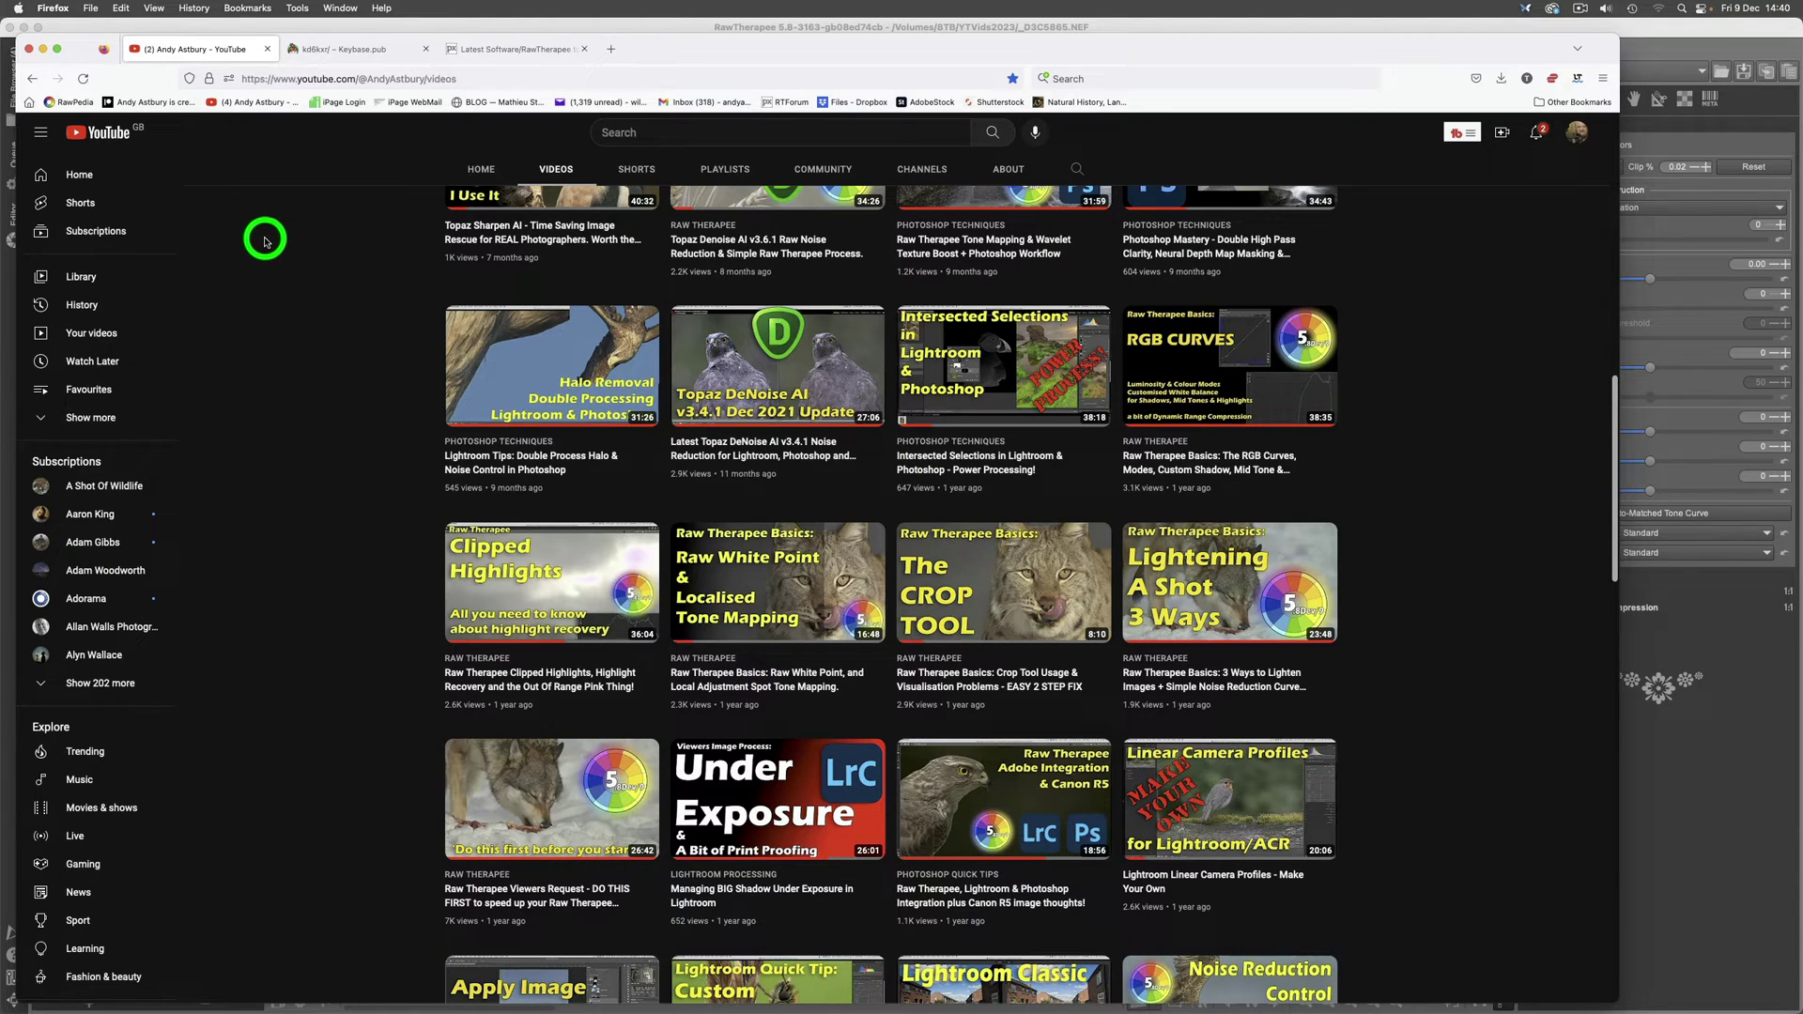
Switch back to RawTherapee and look through the custom processing profiles under My profiles.
click(1654, 756)
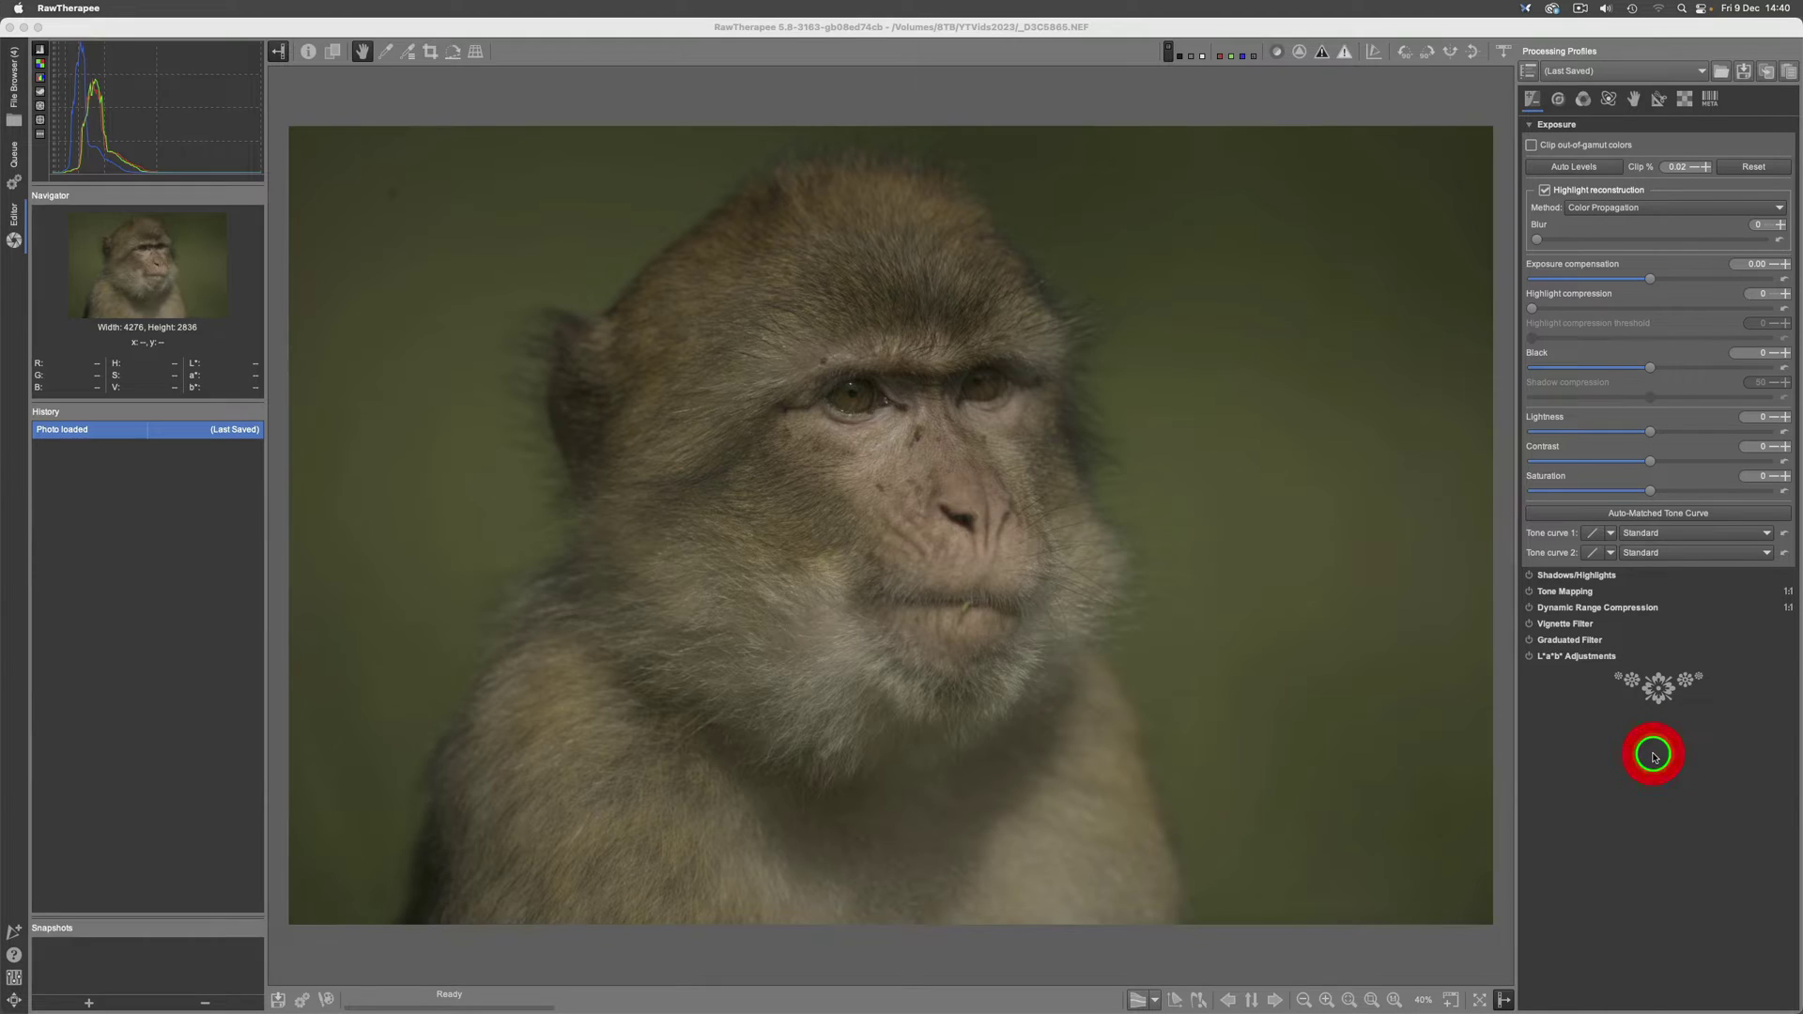
click(1577, 71)
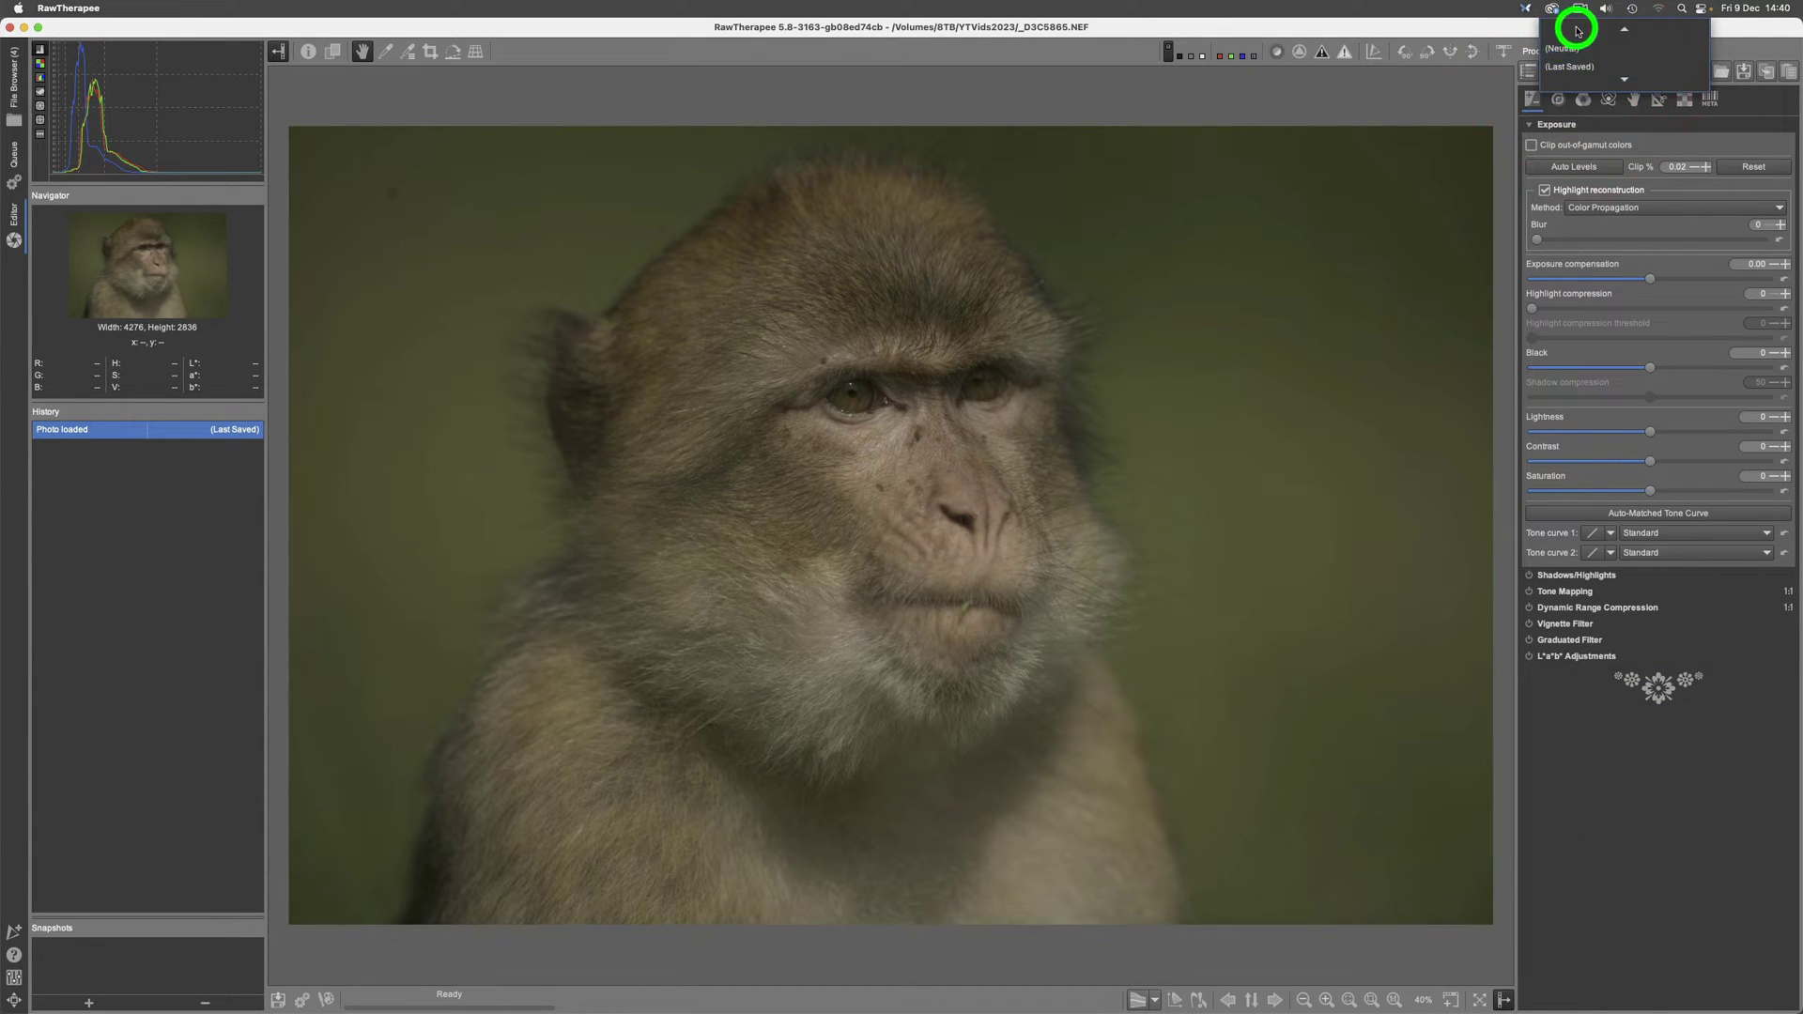
mouse_move(1572, 47)
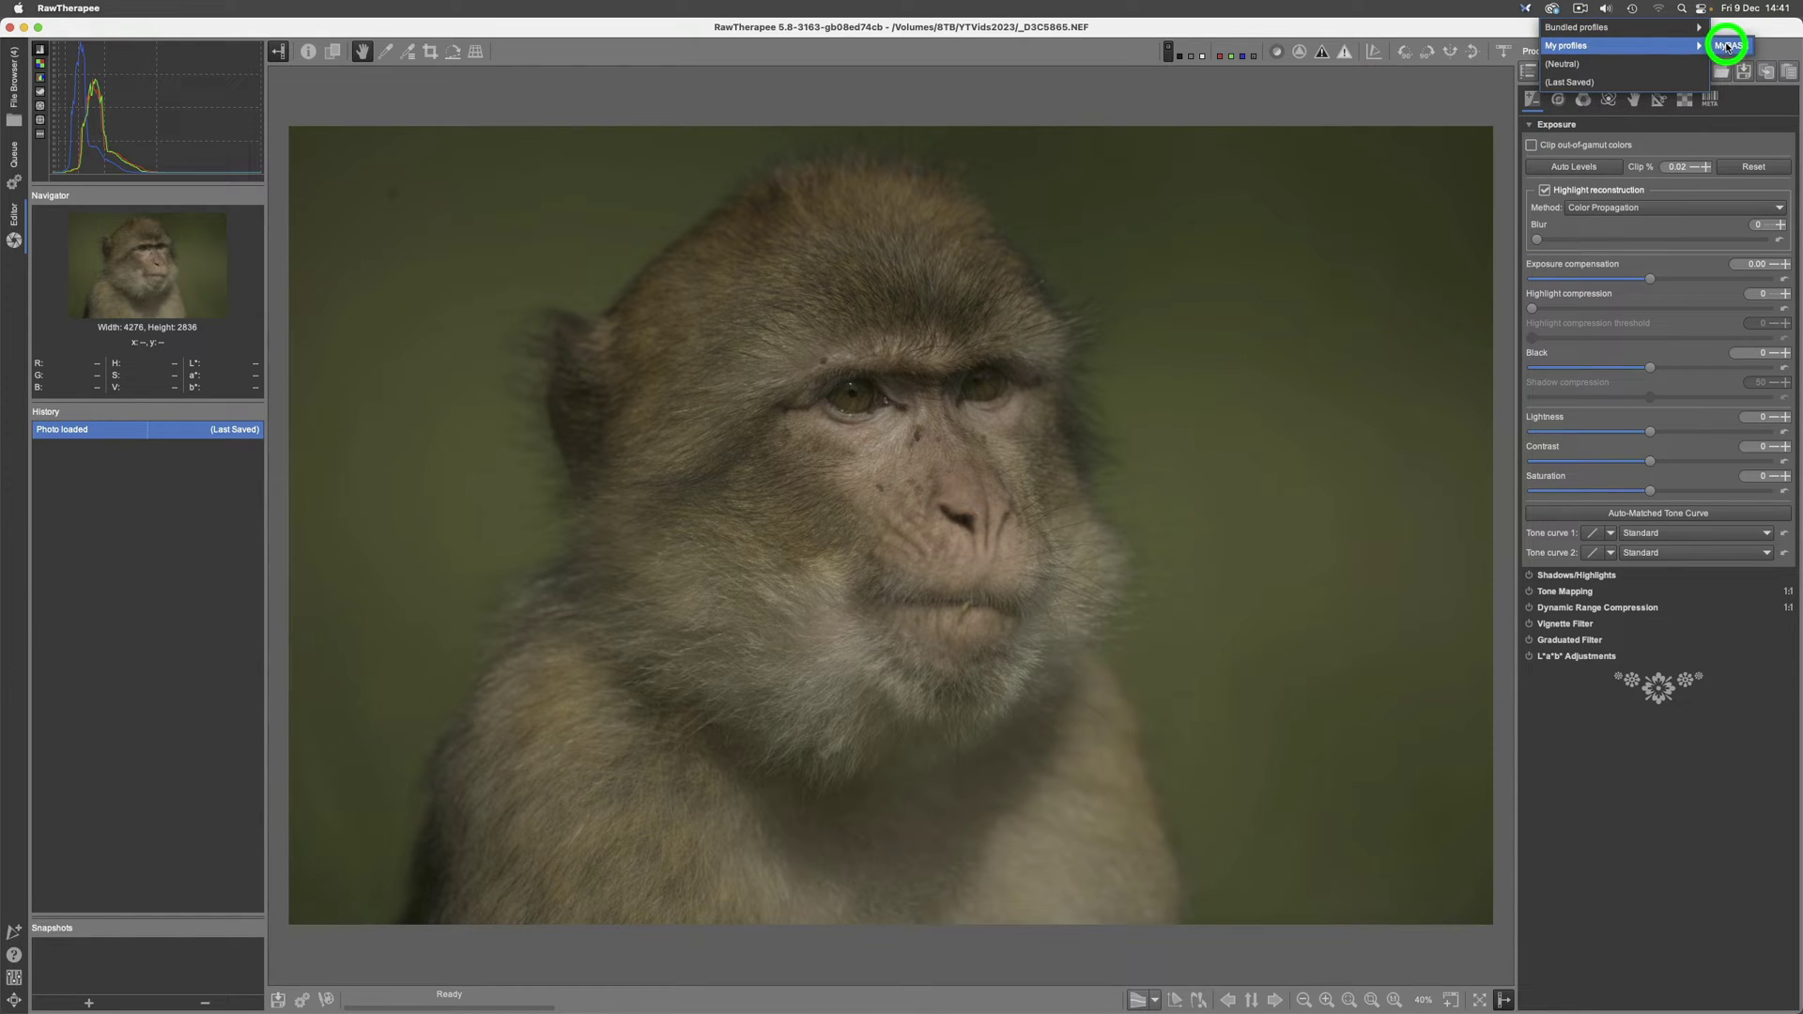
click(1727, 45)
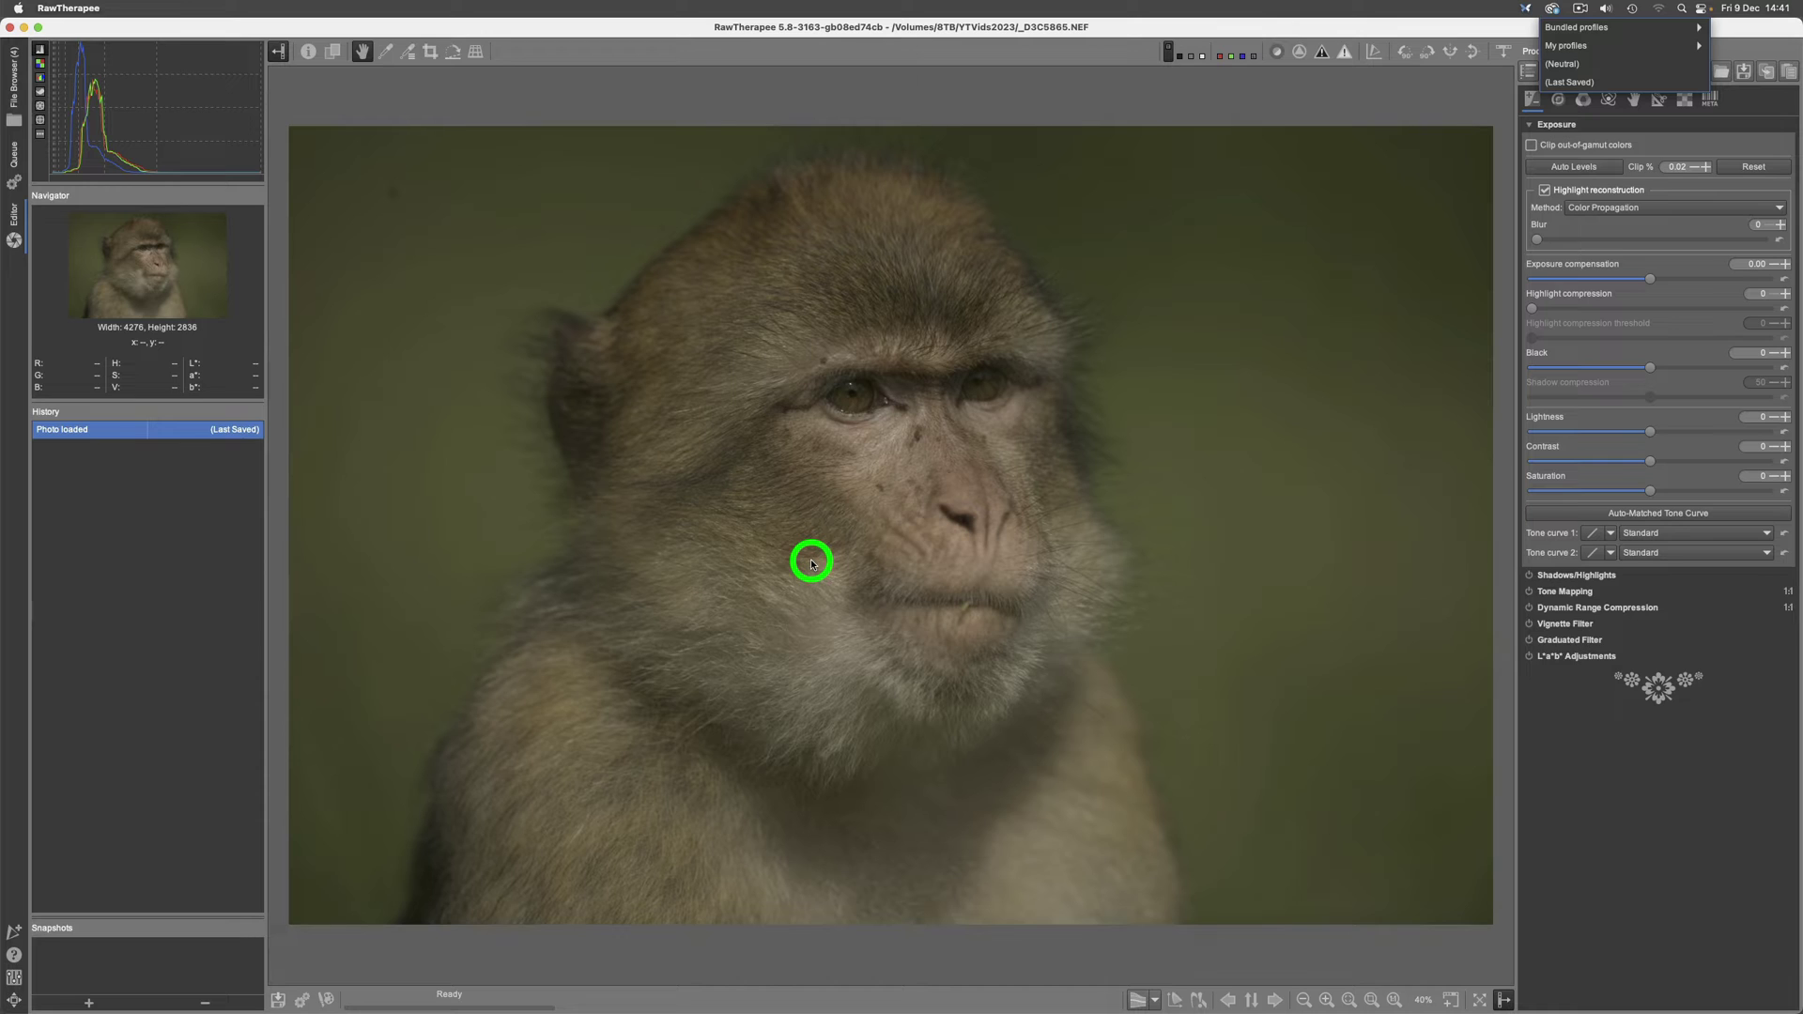
Check the default processing profiles for raw and non-raw photos in the Image Processing preferences.
click(17, 978)
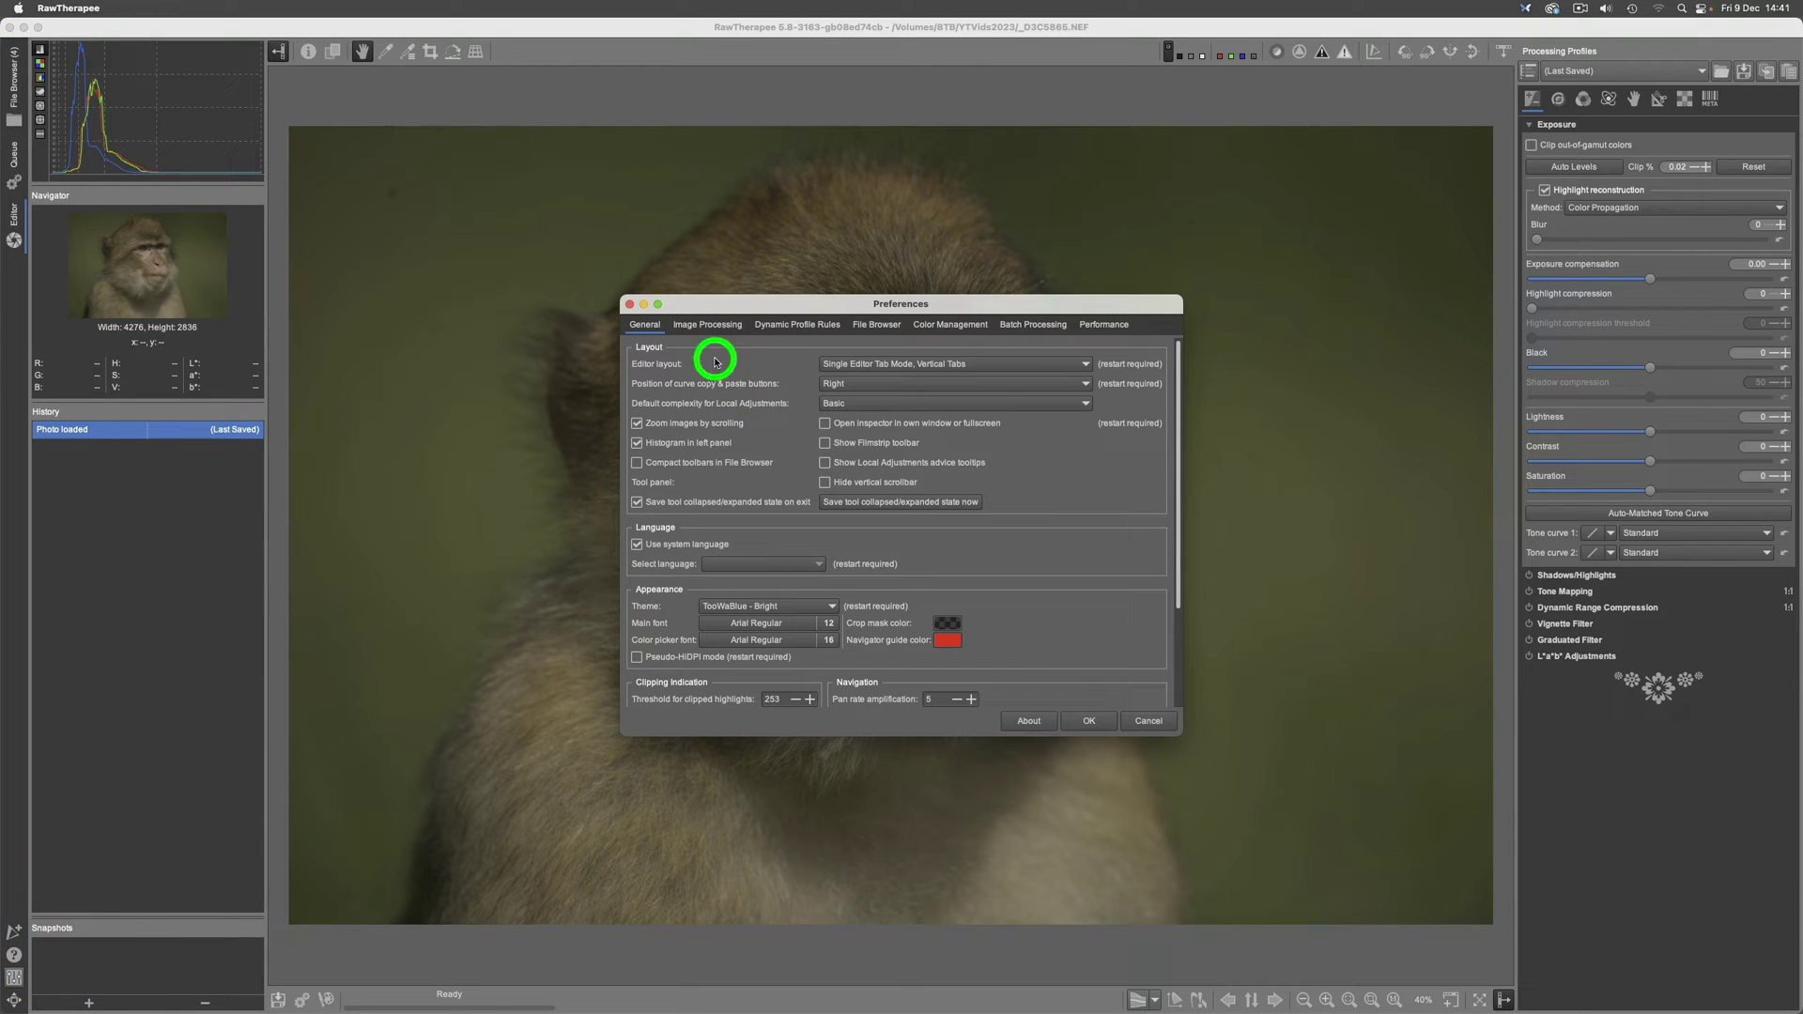
click(718, 326)
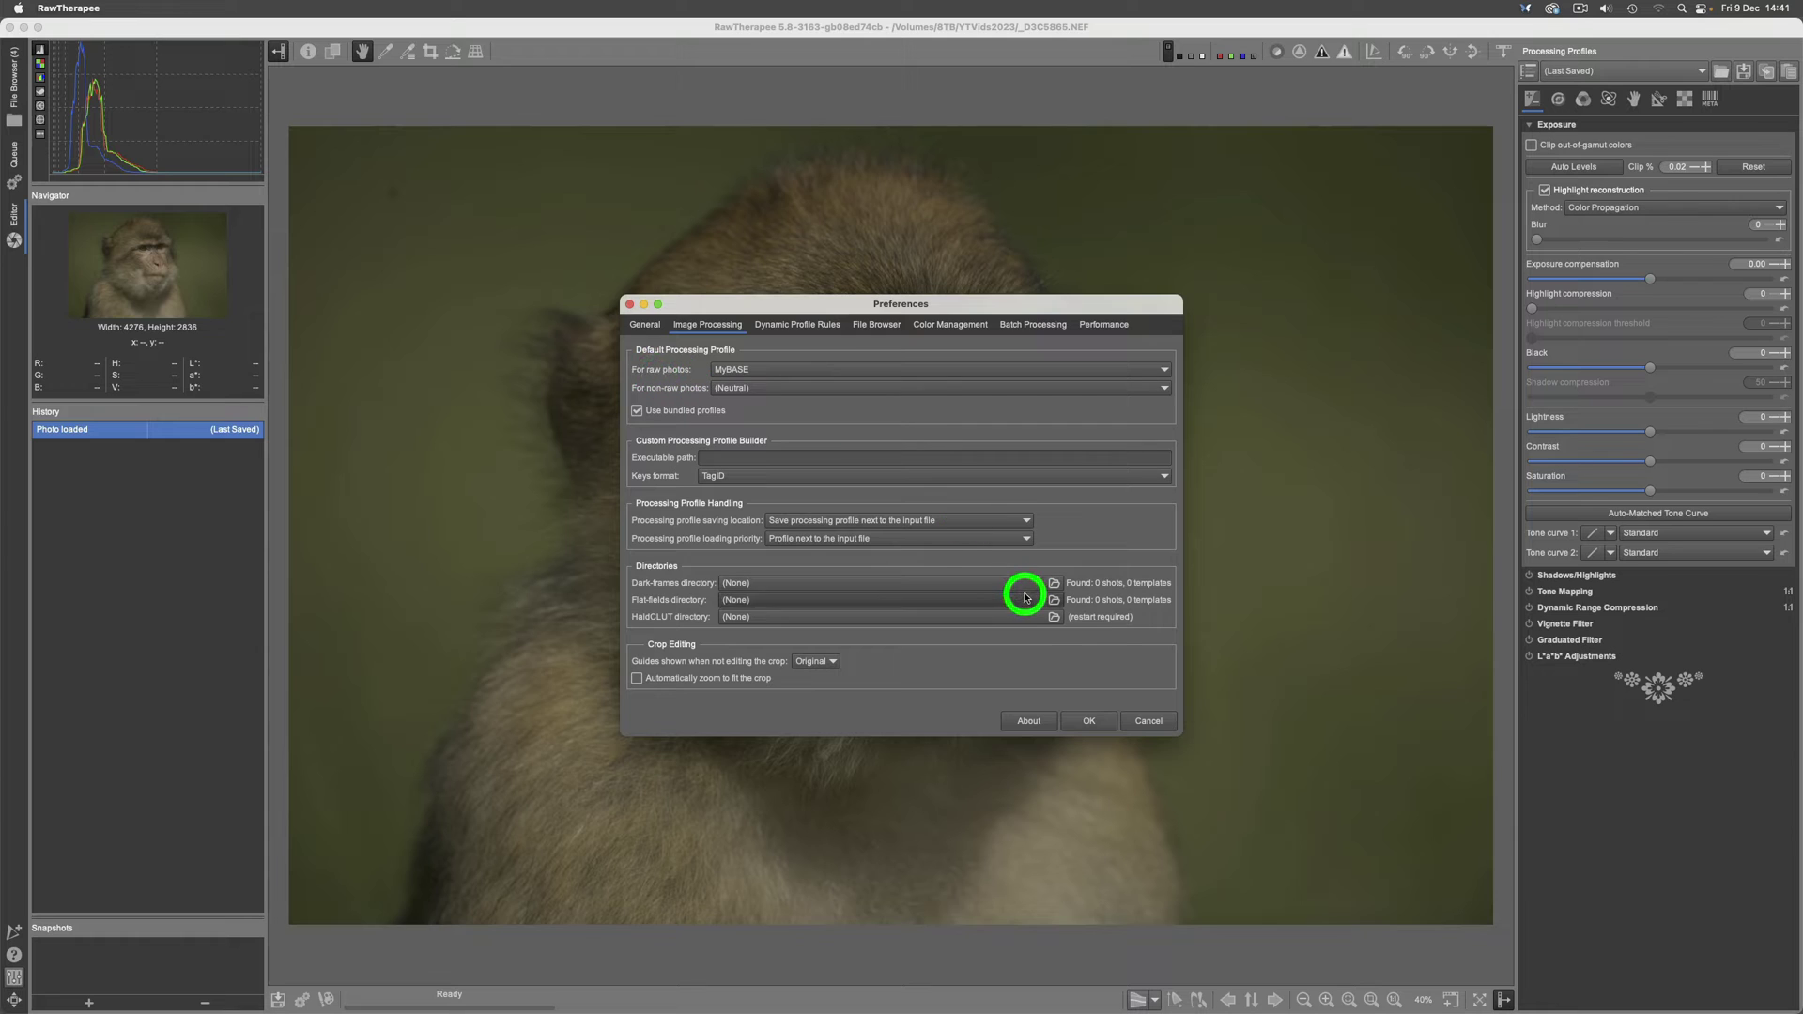
click(1089, 721)
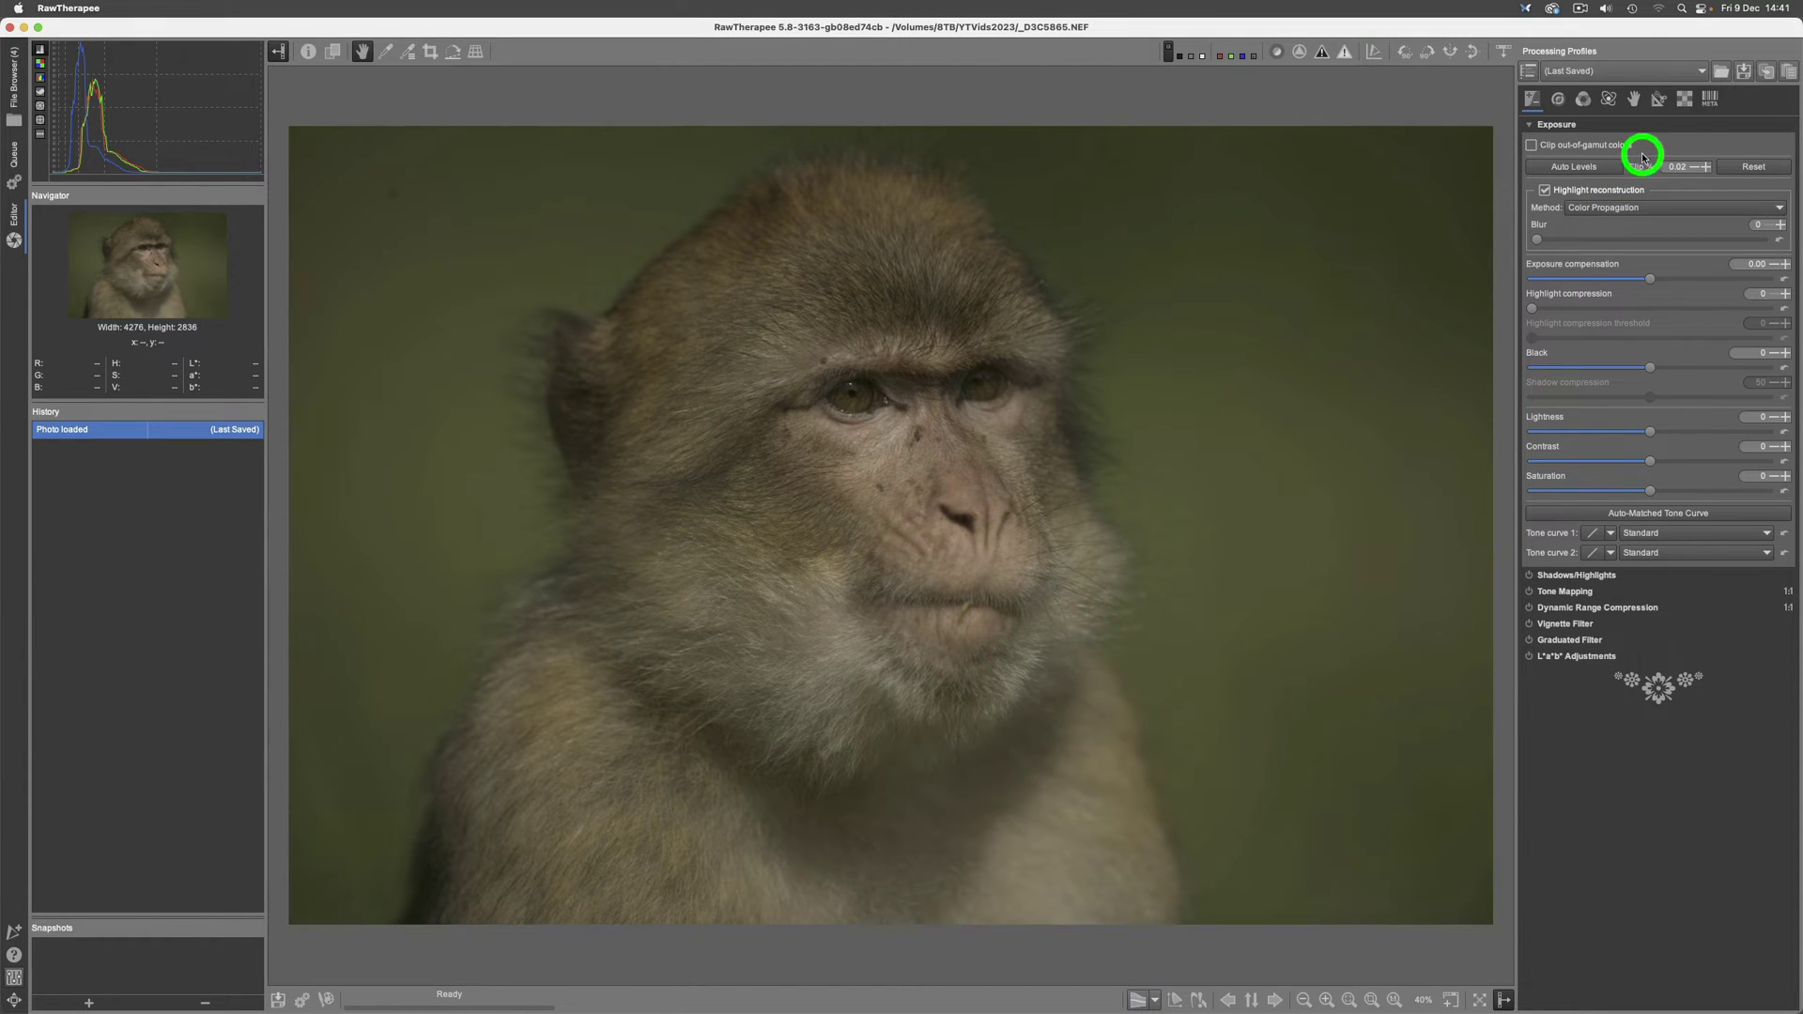
Examine the profile's demosaicing, chromatic aberration and capture sharpening settings, plus its white balance and colour management profiles.
click(1684, 99)
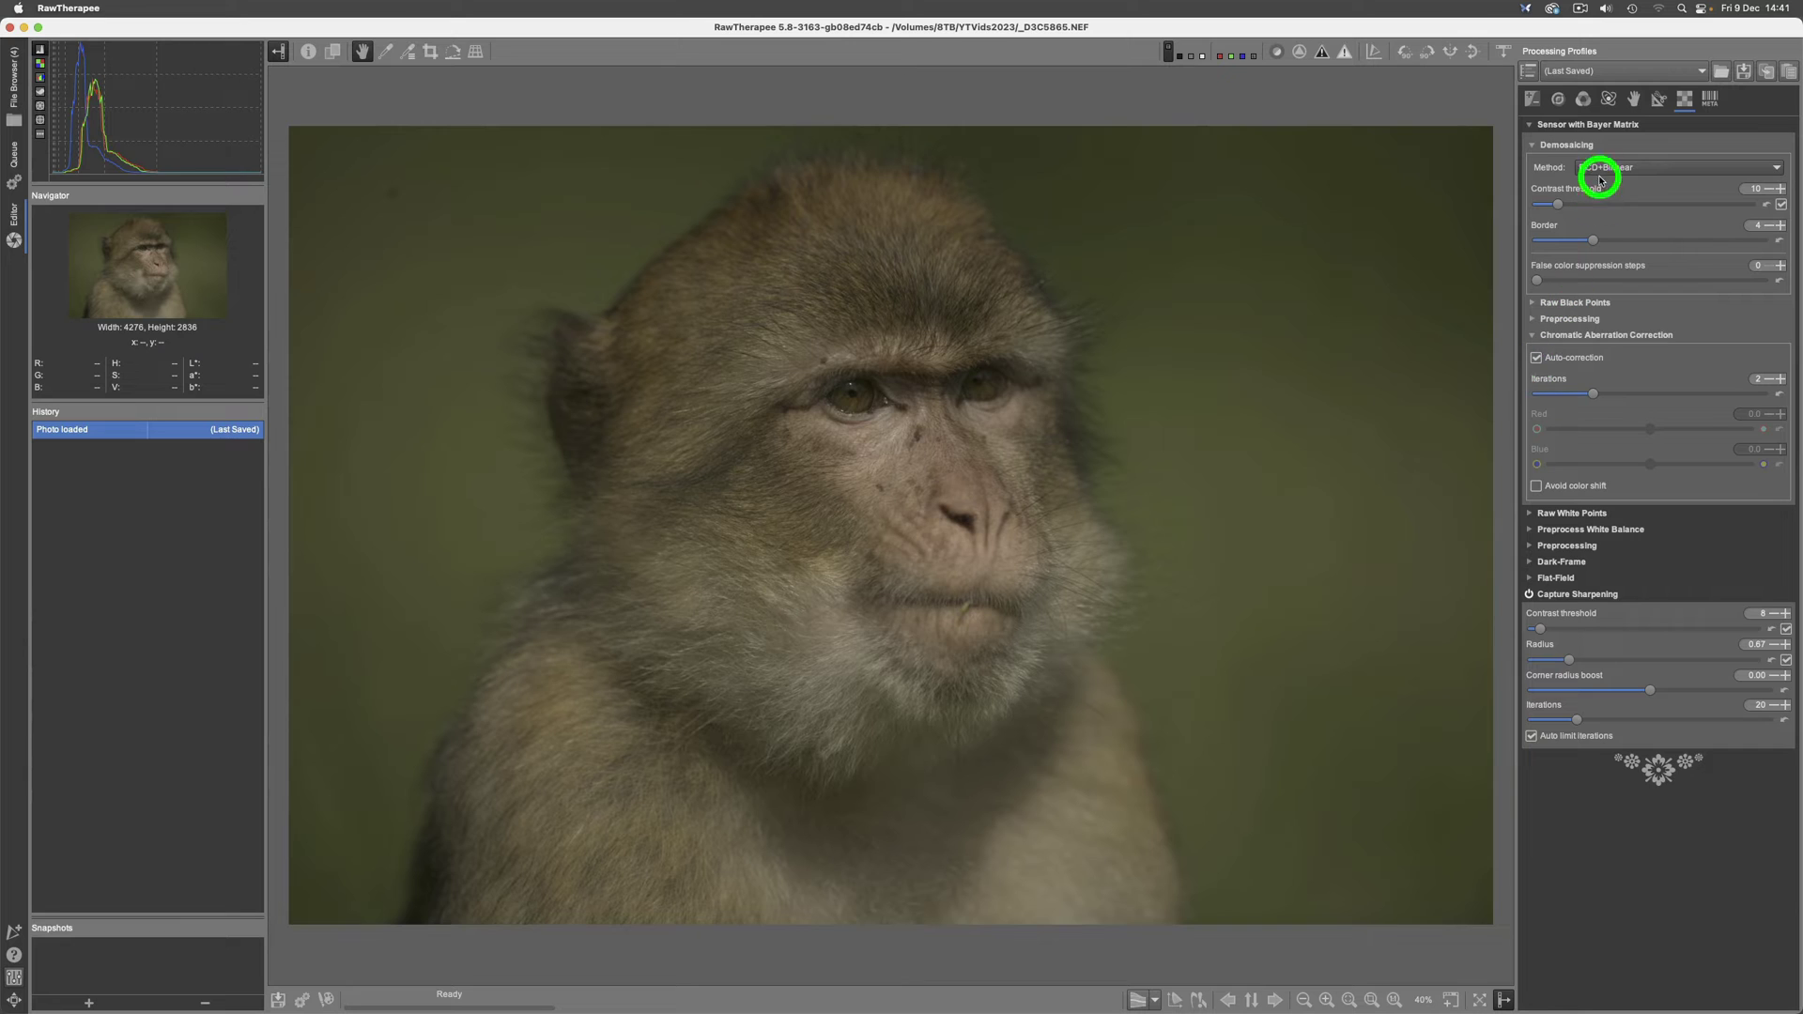
click(1583, 102)
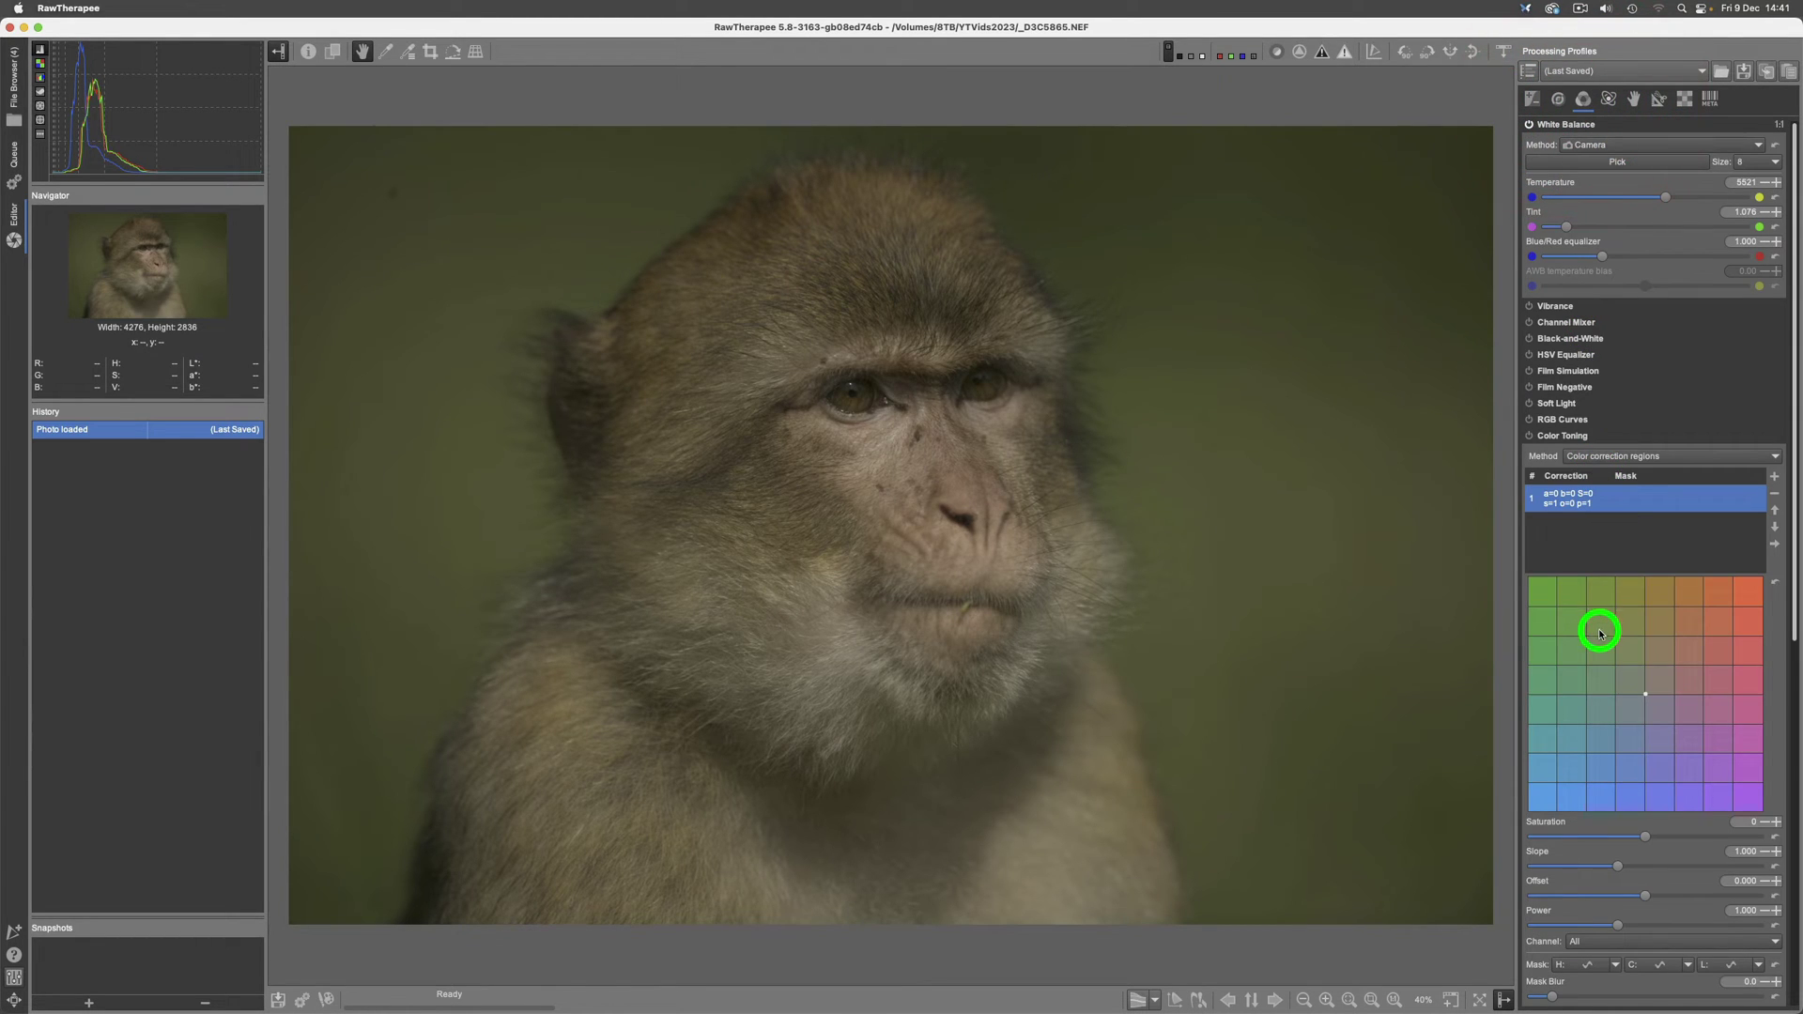
scroll(1600, 633, down, 12)
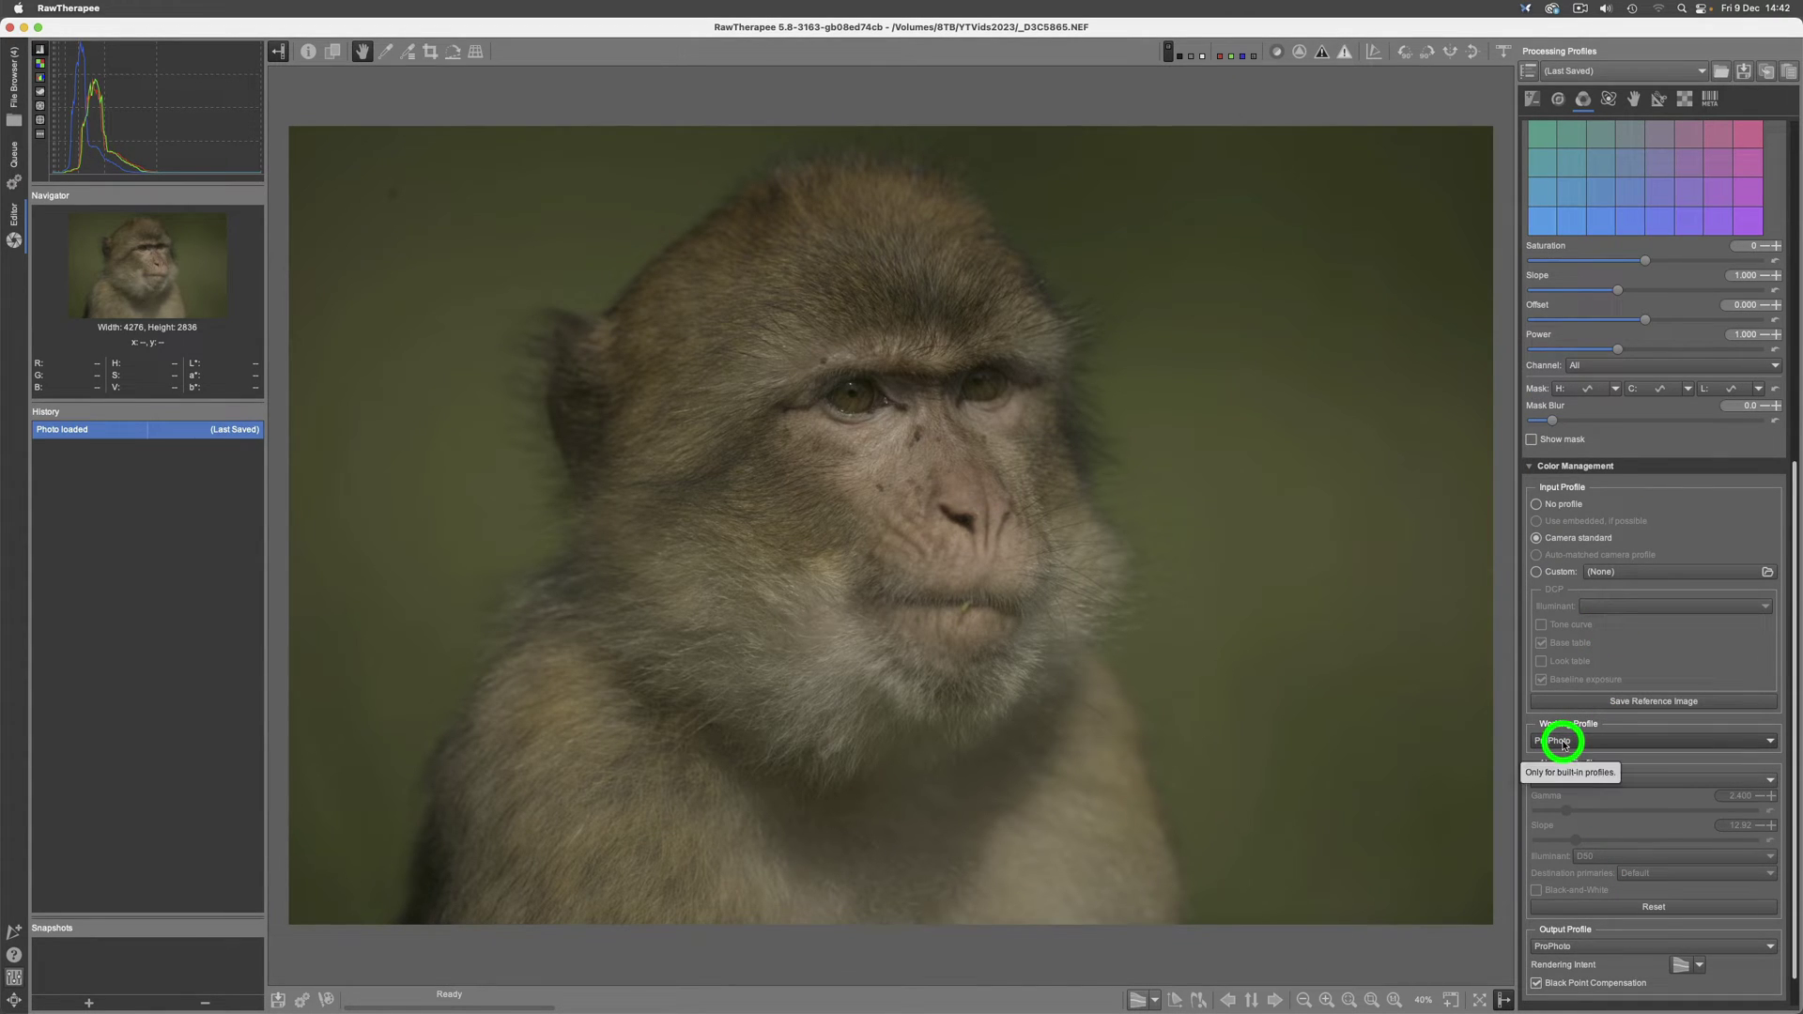
Examine the profile's Noise Reduction and Defringe settings and the Exposure tool's highlight reconstruction options.
click(1559, 101)
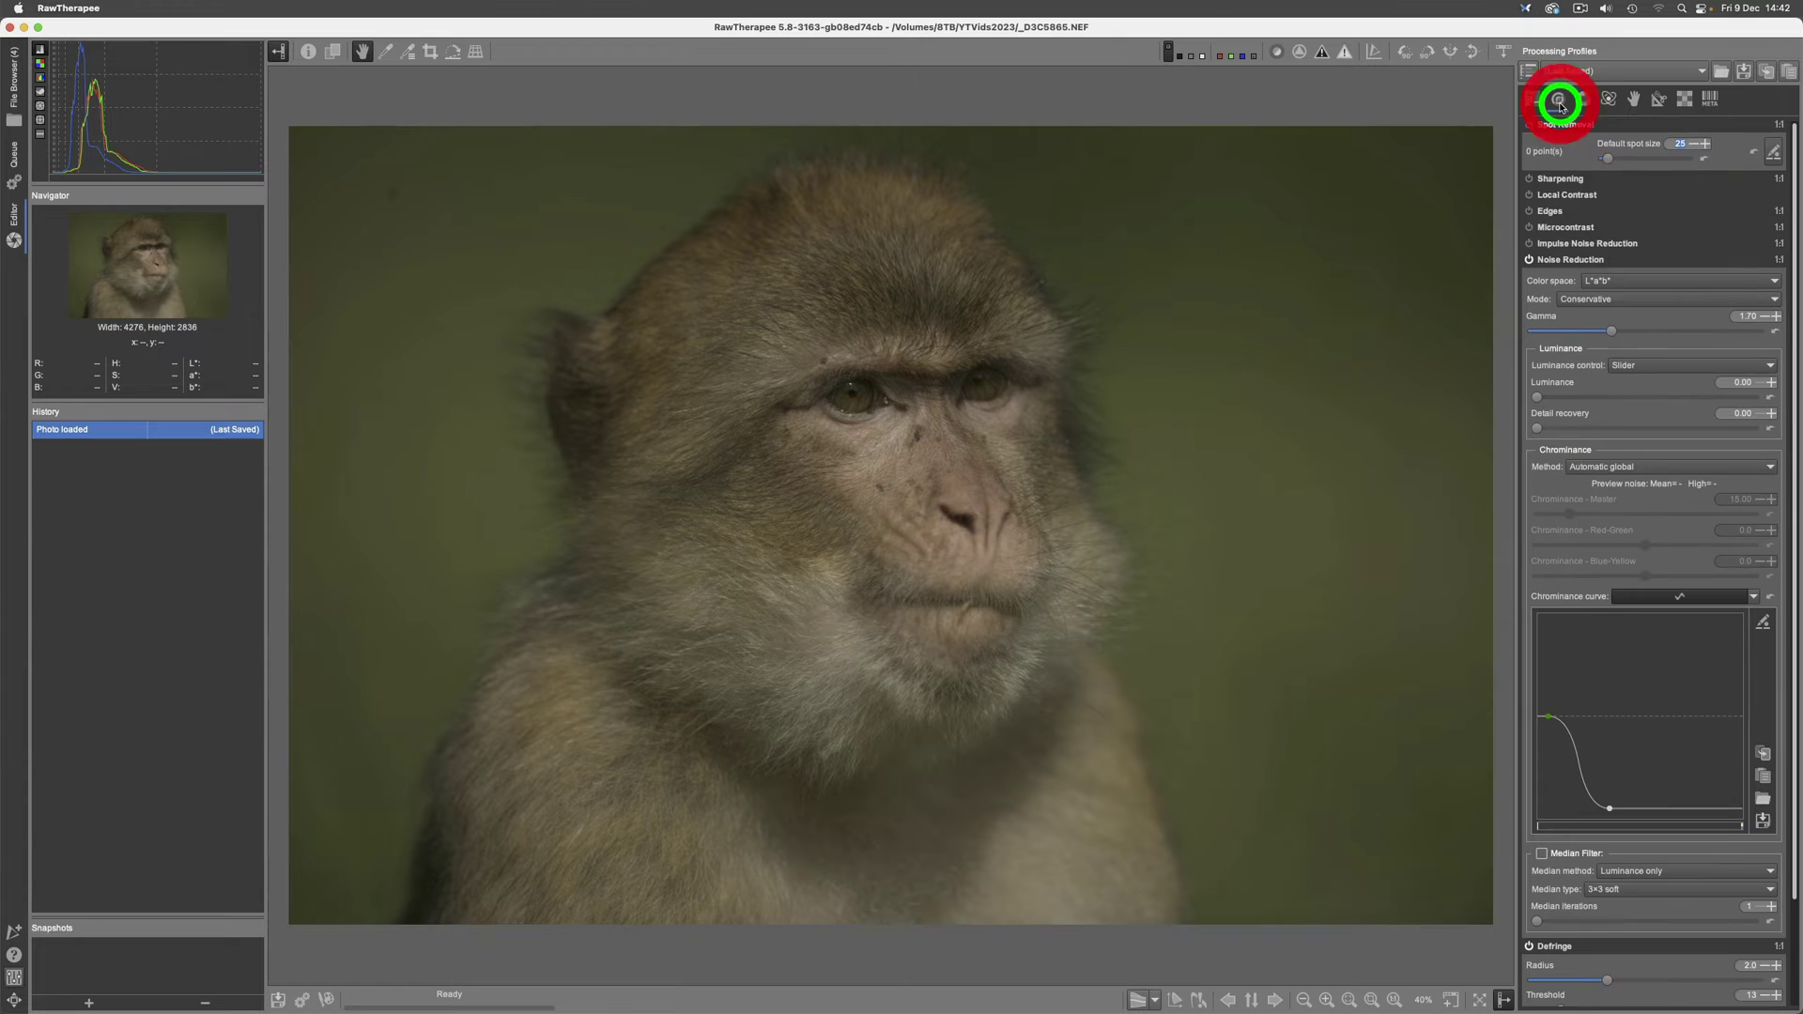
click(1540, 262)
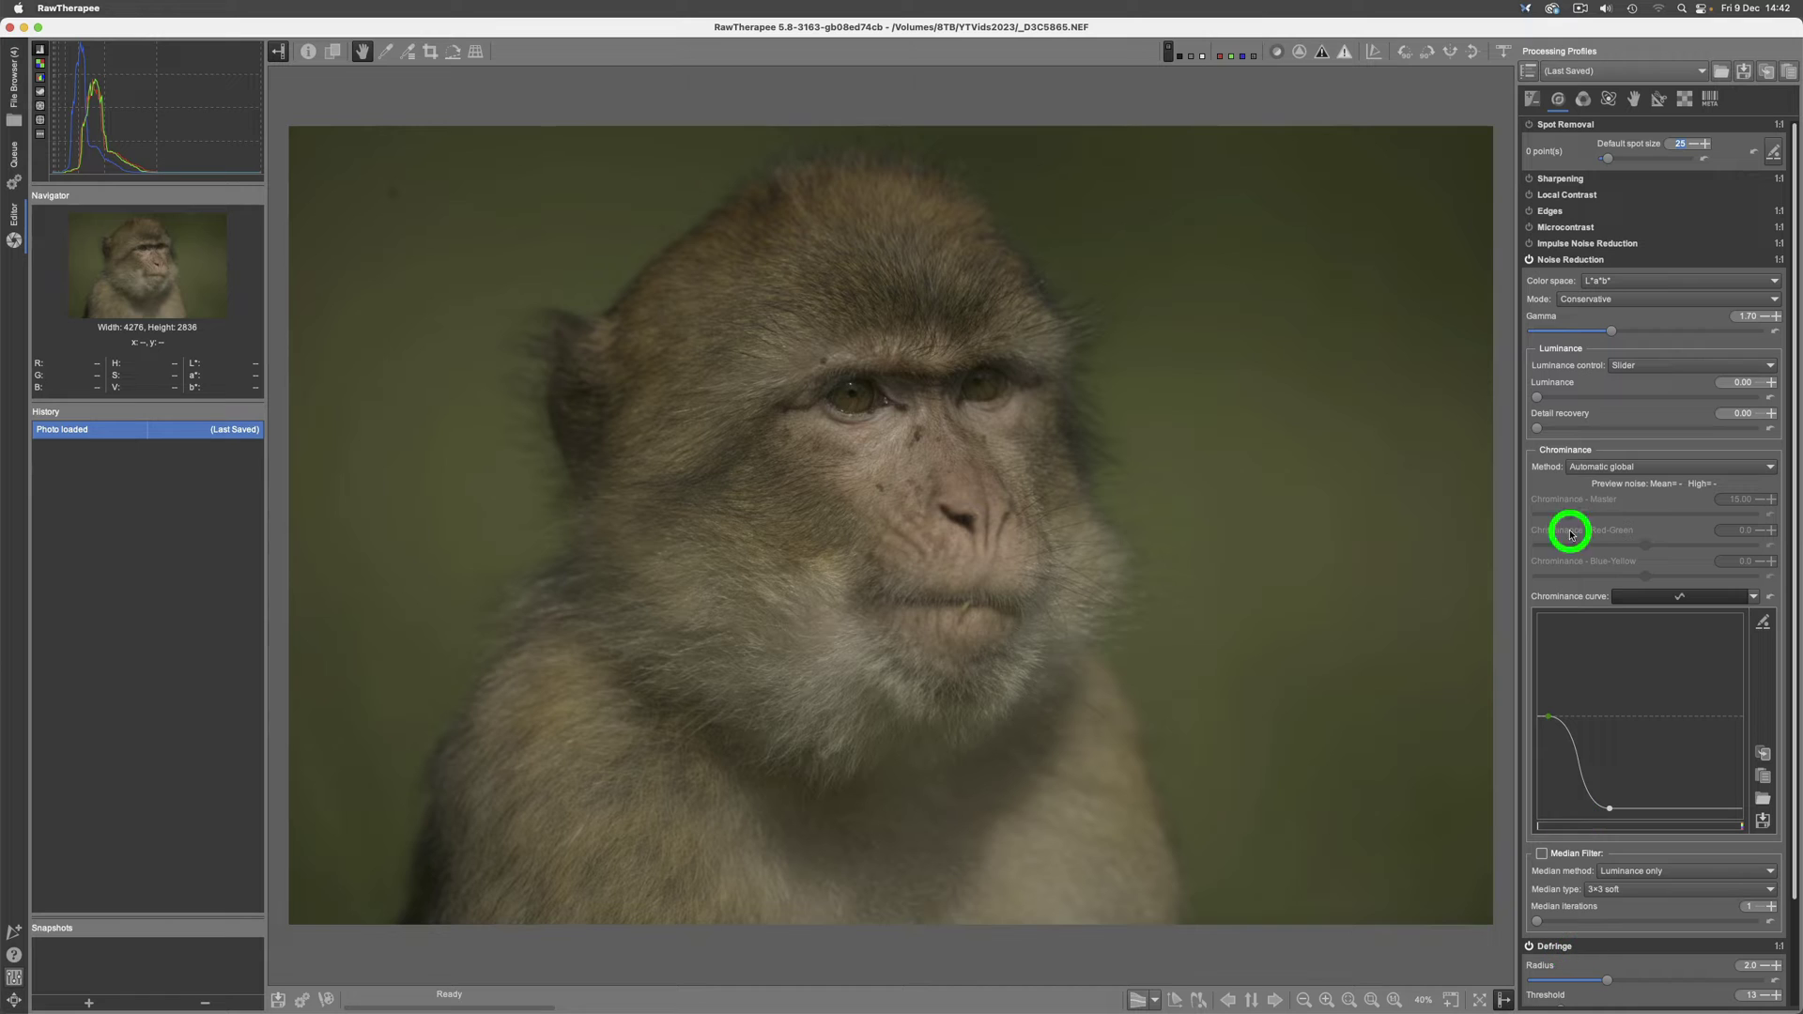
click(1535, 106)
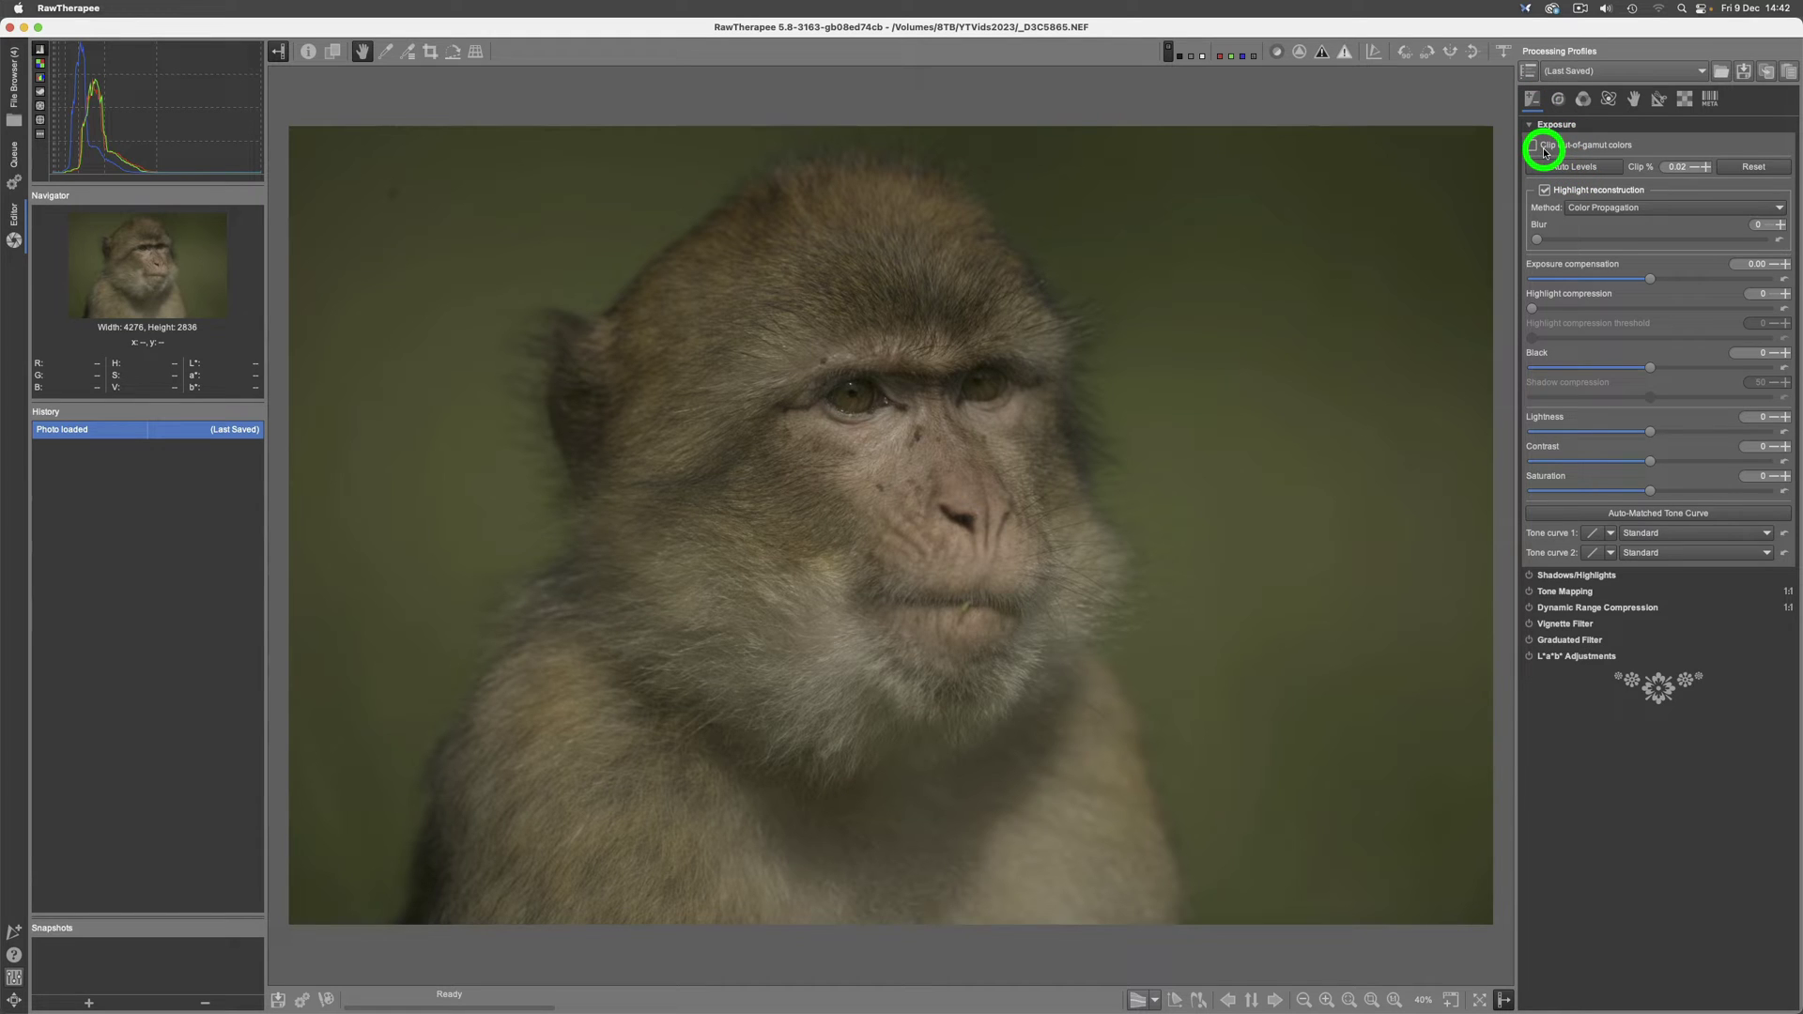
click(1566, 193)
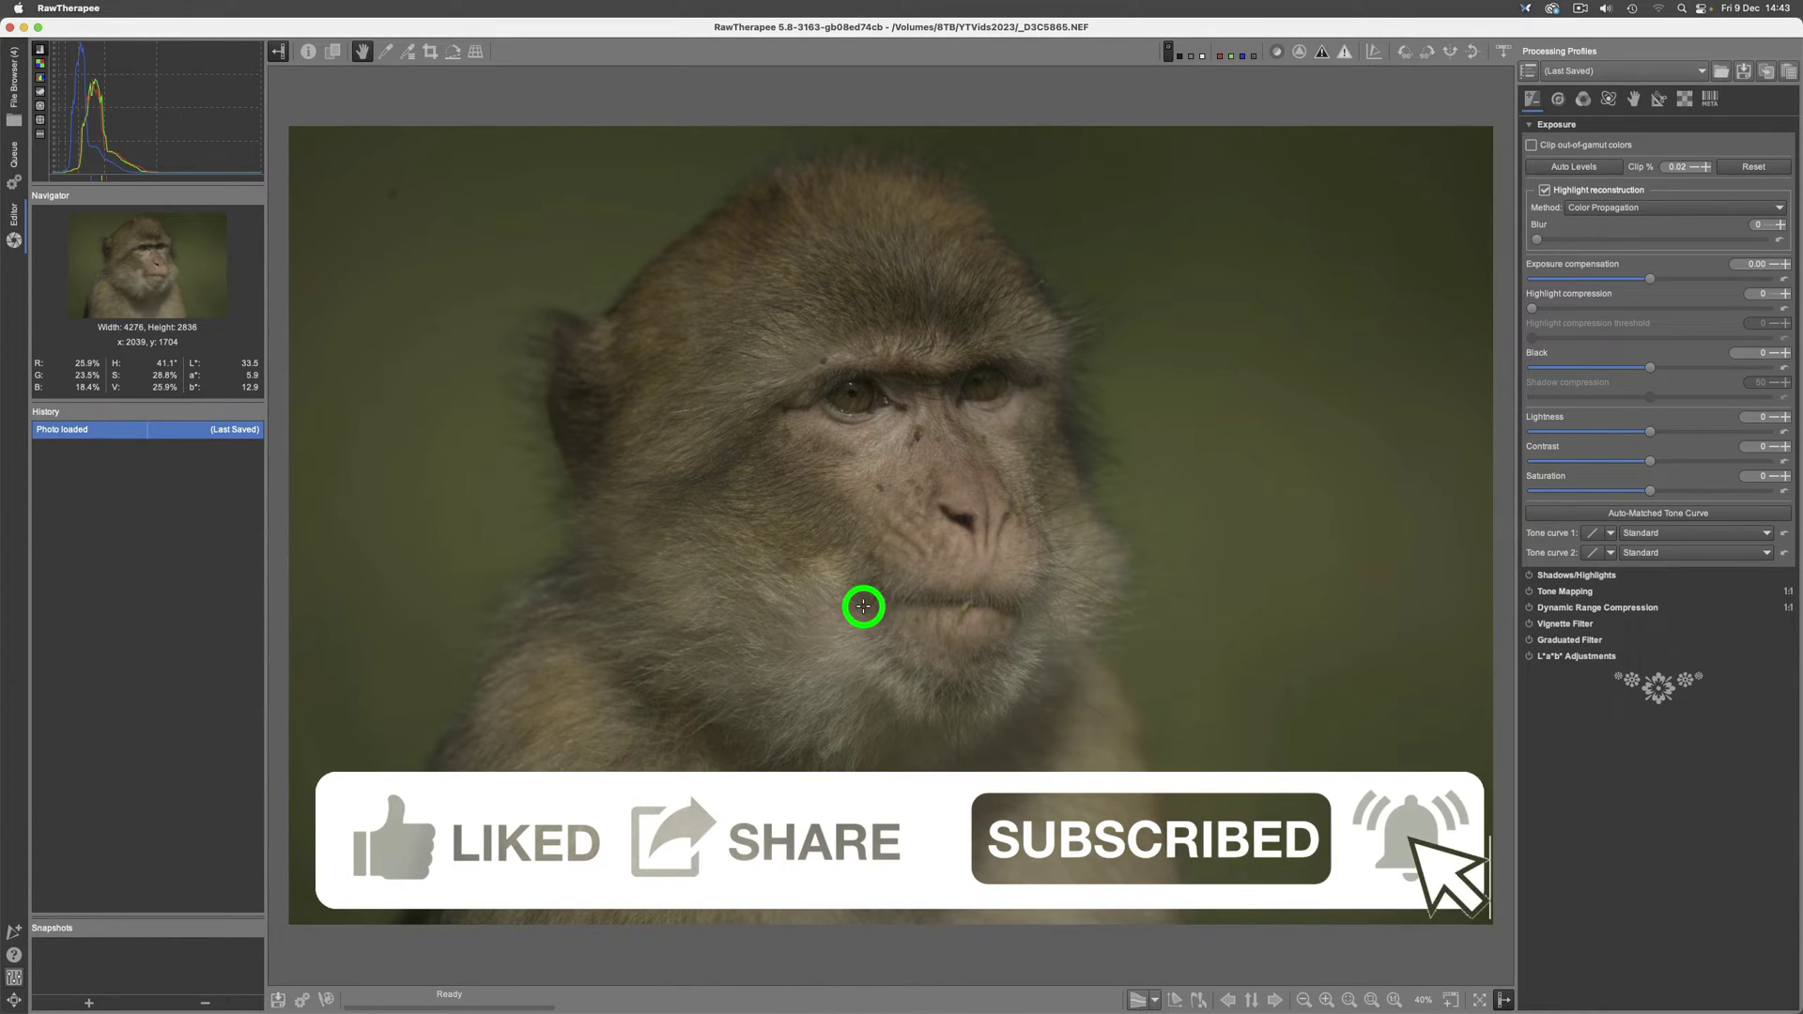
Show the photo's camera, lens and exposure information overlay, and hide it again after reading.
click(310, 53)
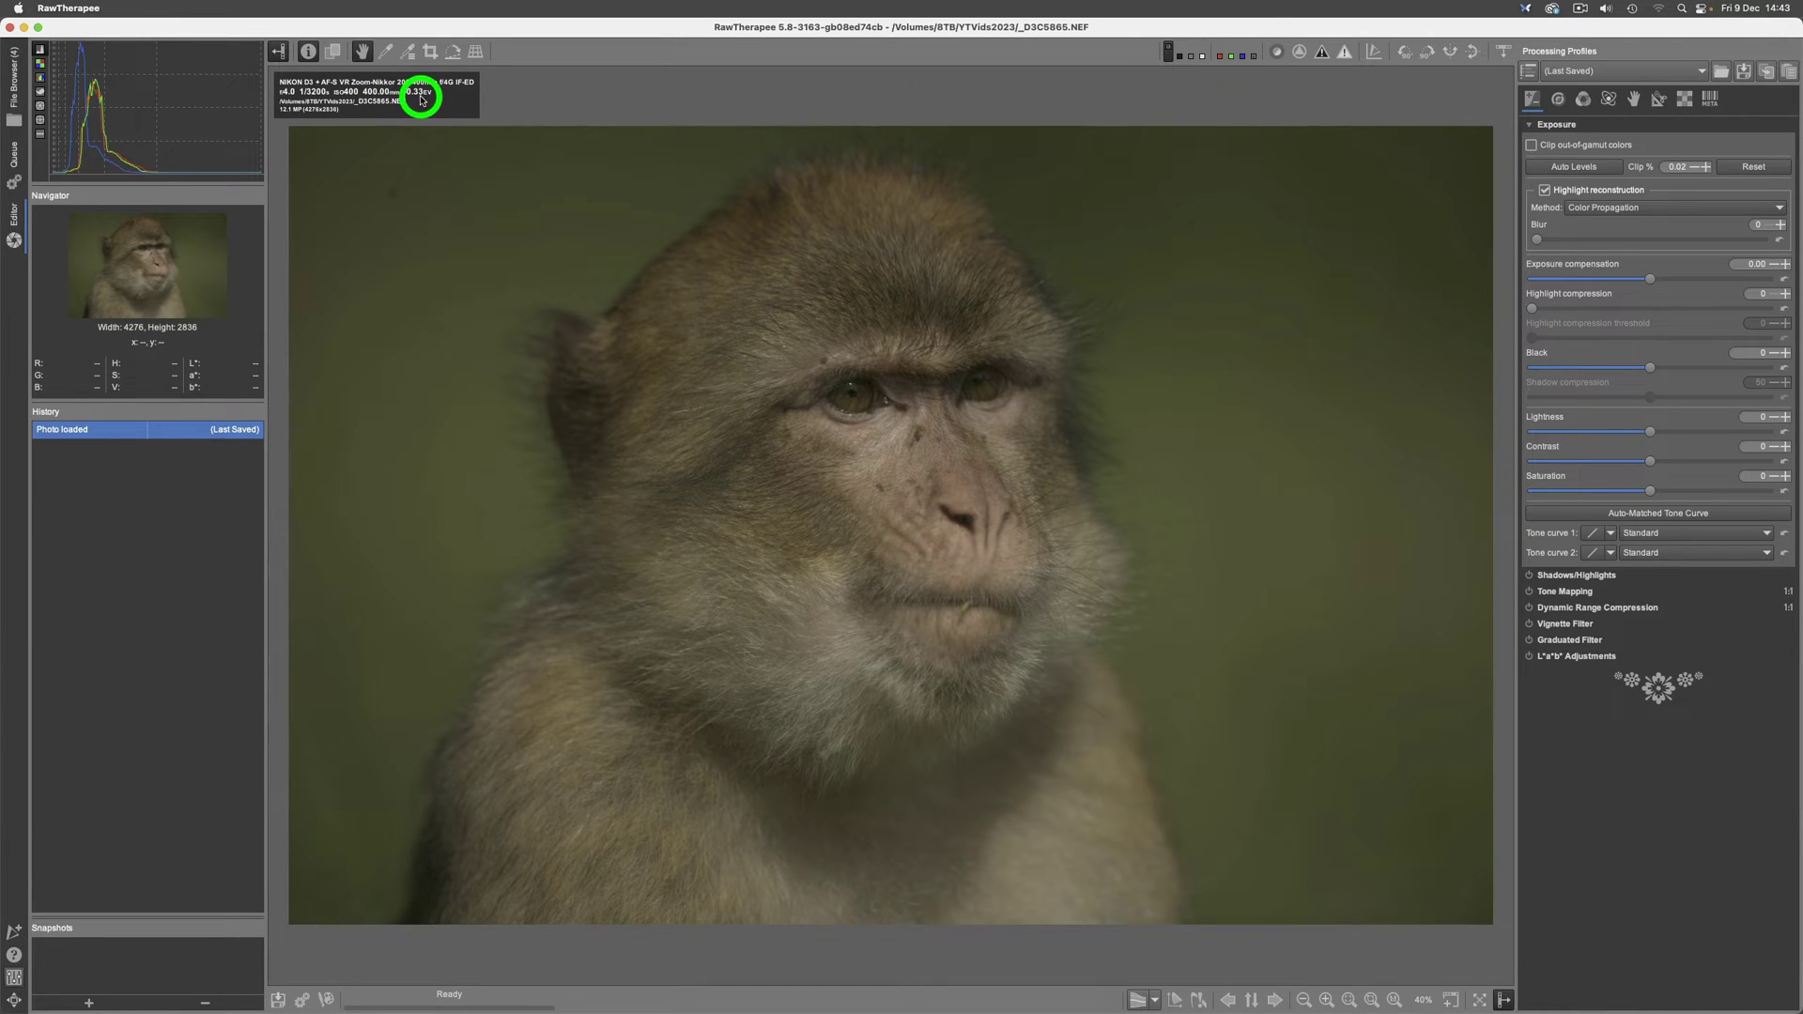
click(307, 53)
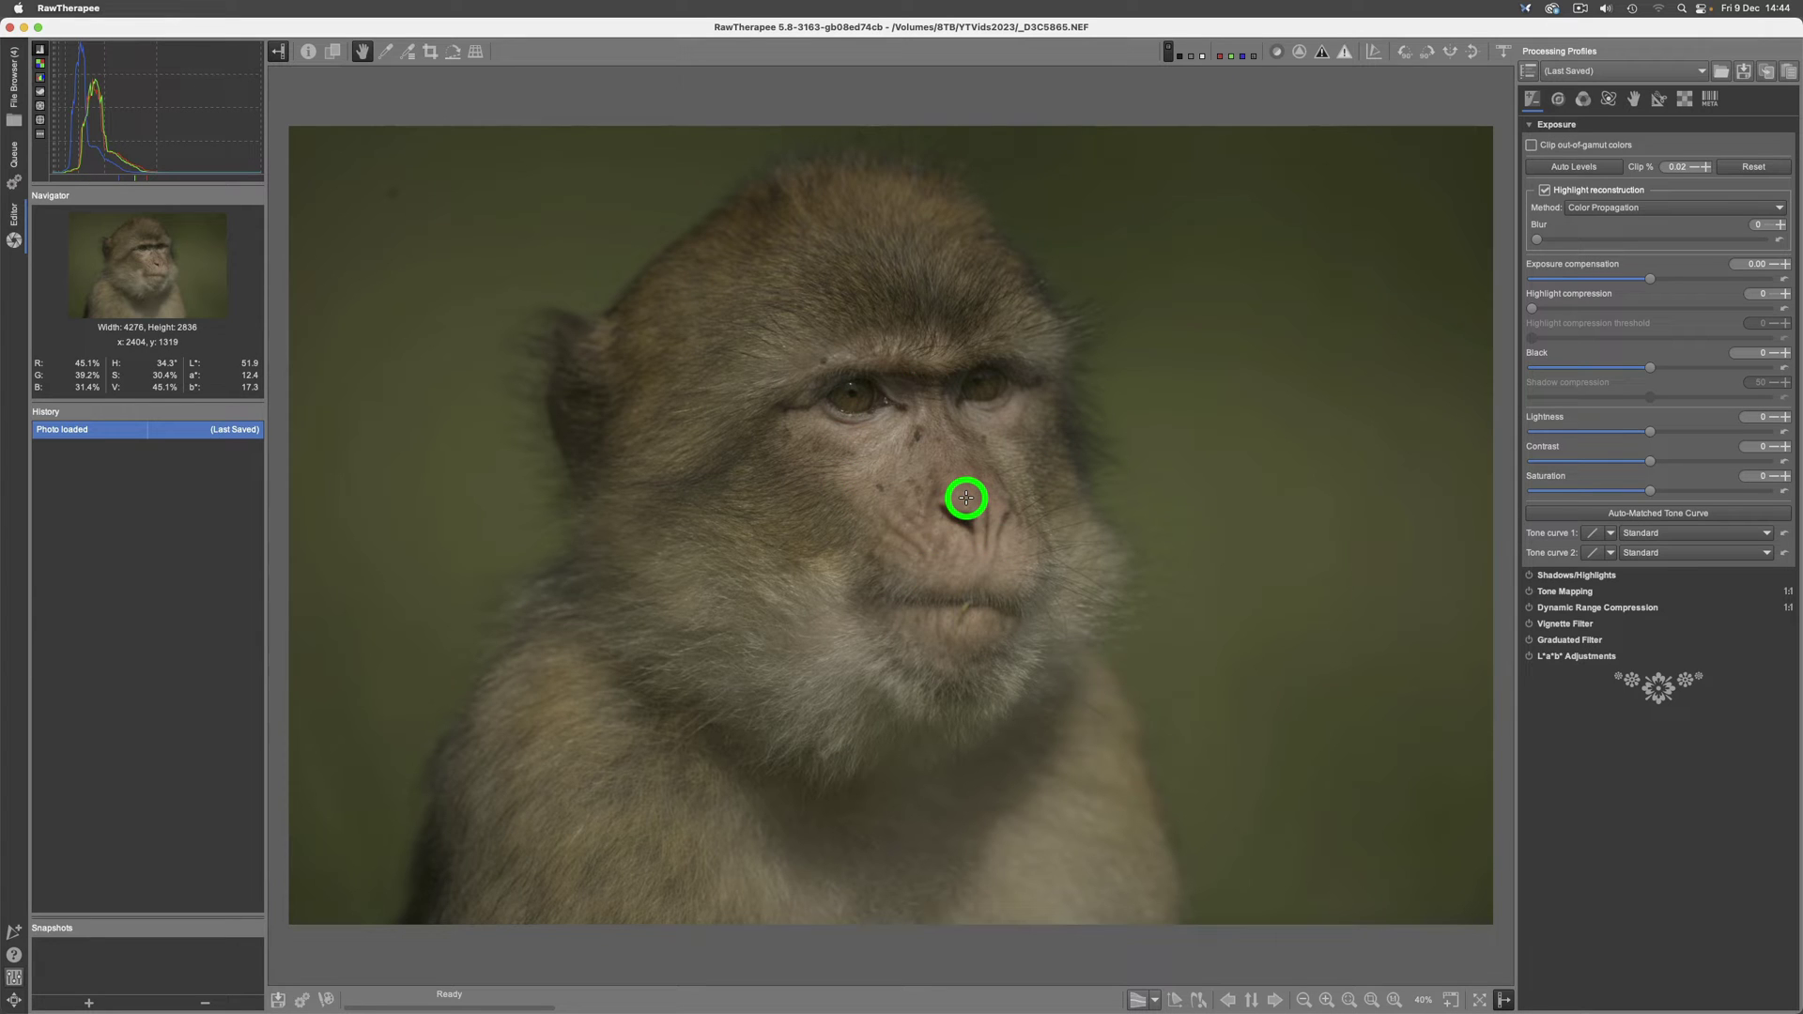
Switch to Lightroom Classic and quit it, skipping the catalog backup this time.
mouse_move(658, 1009)
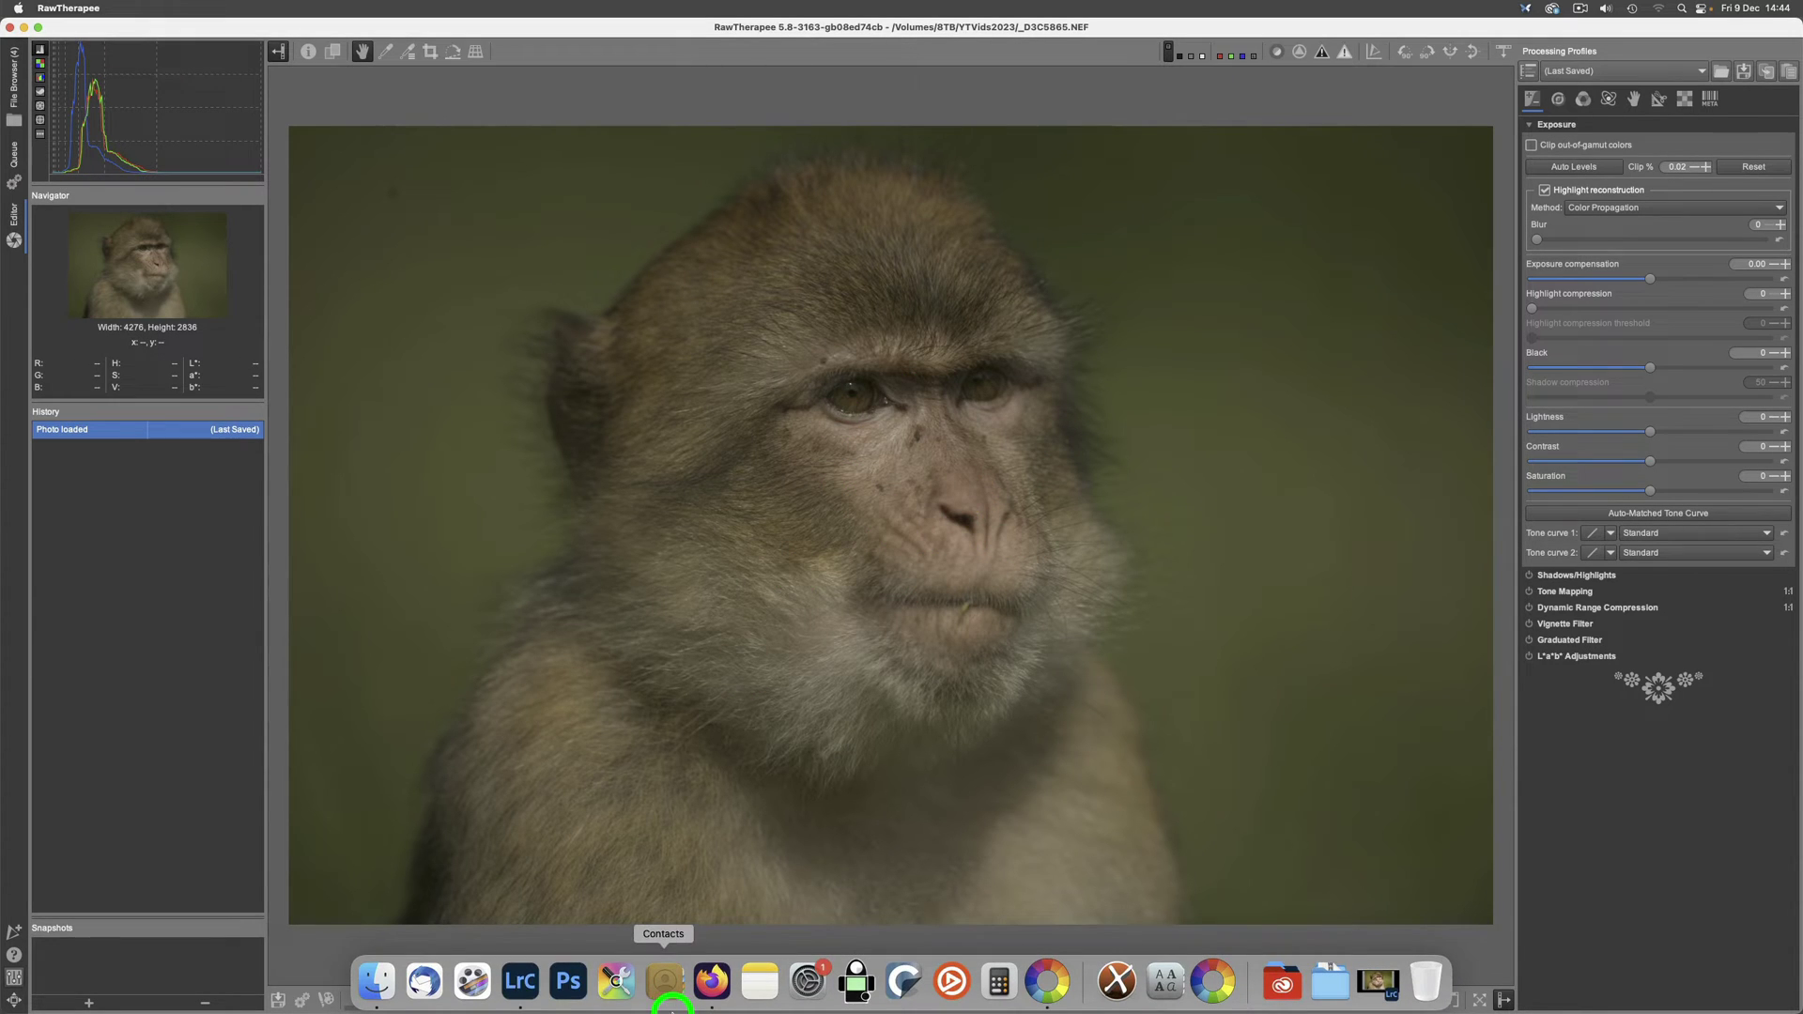
click(523, 988)
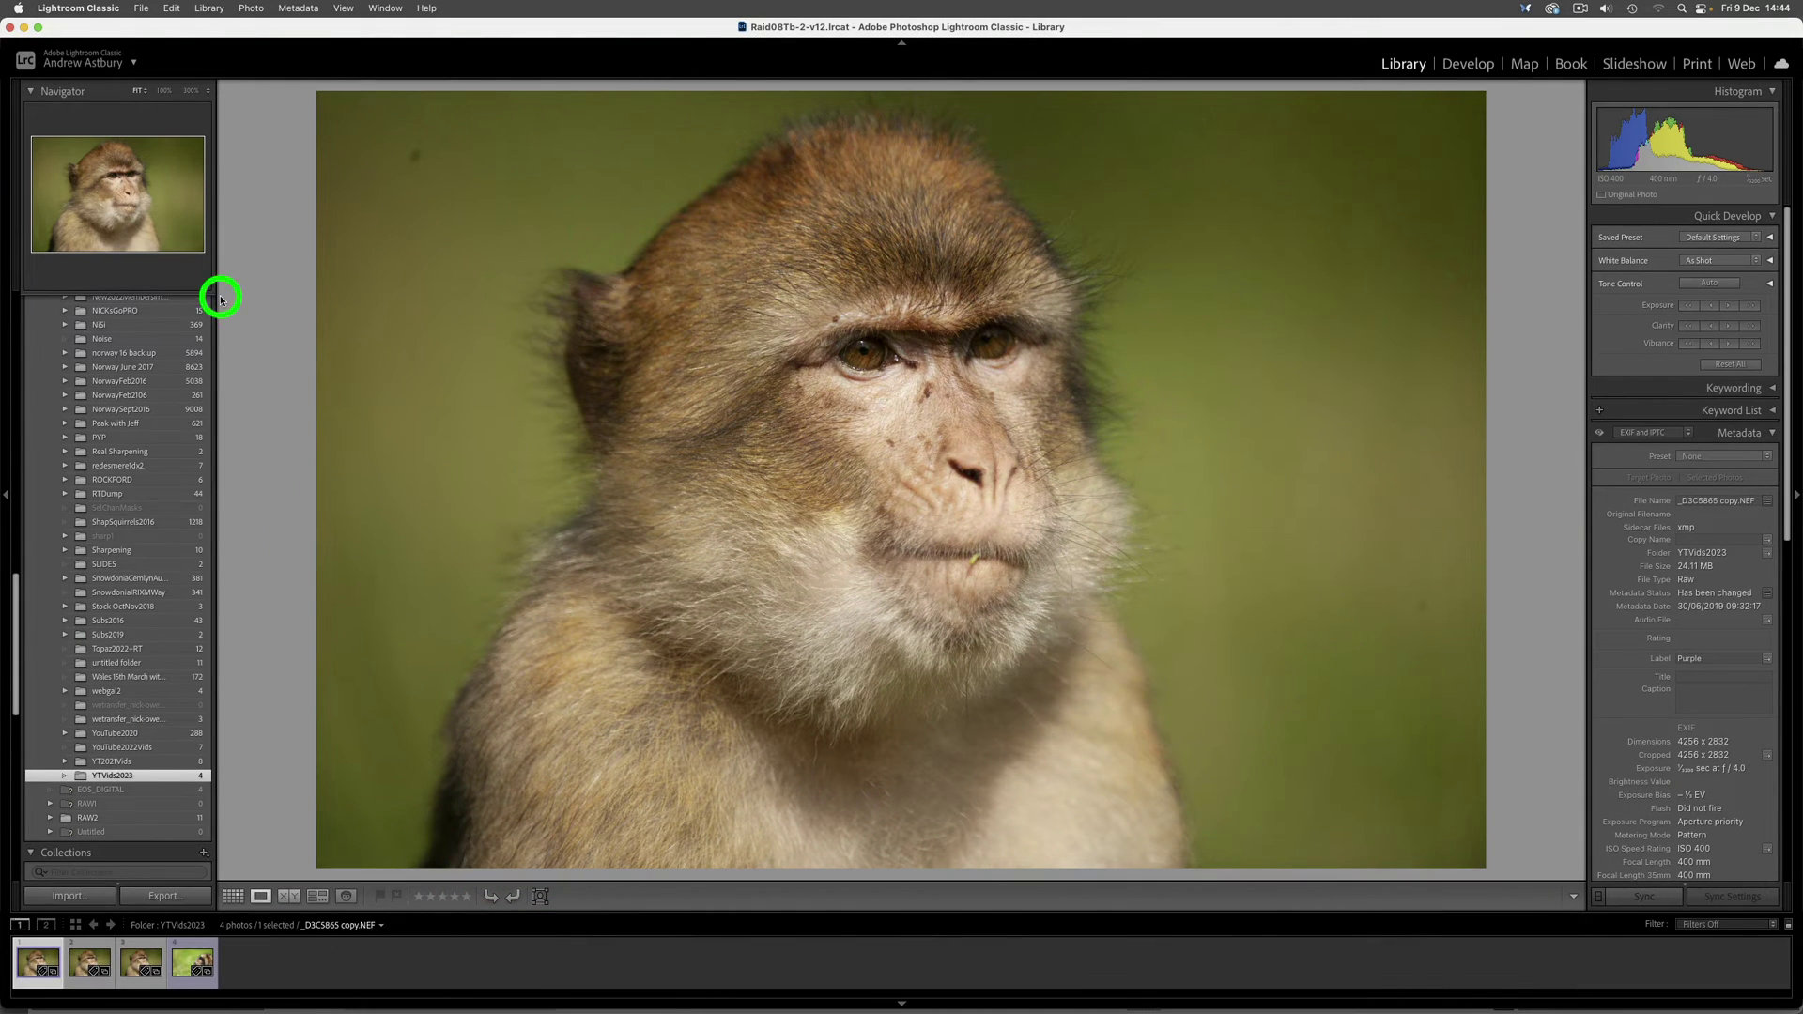
click(78, 7)
click(103, 197)
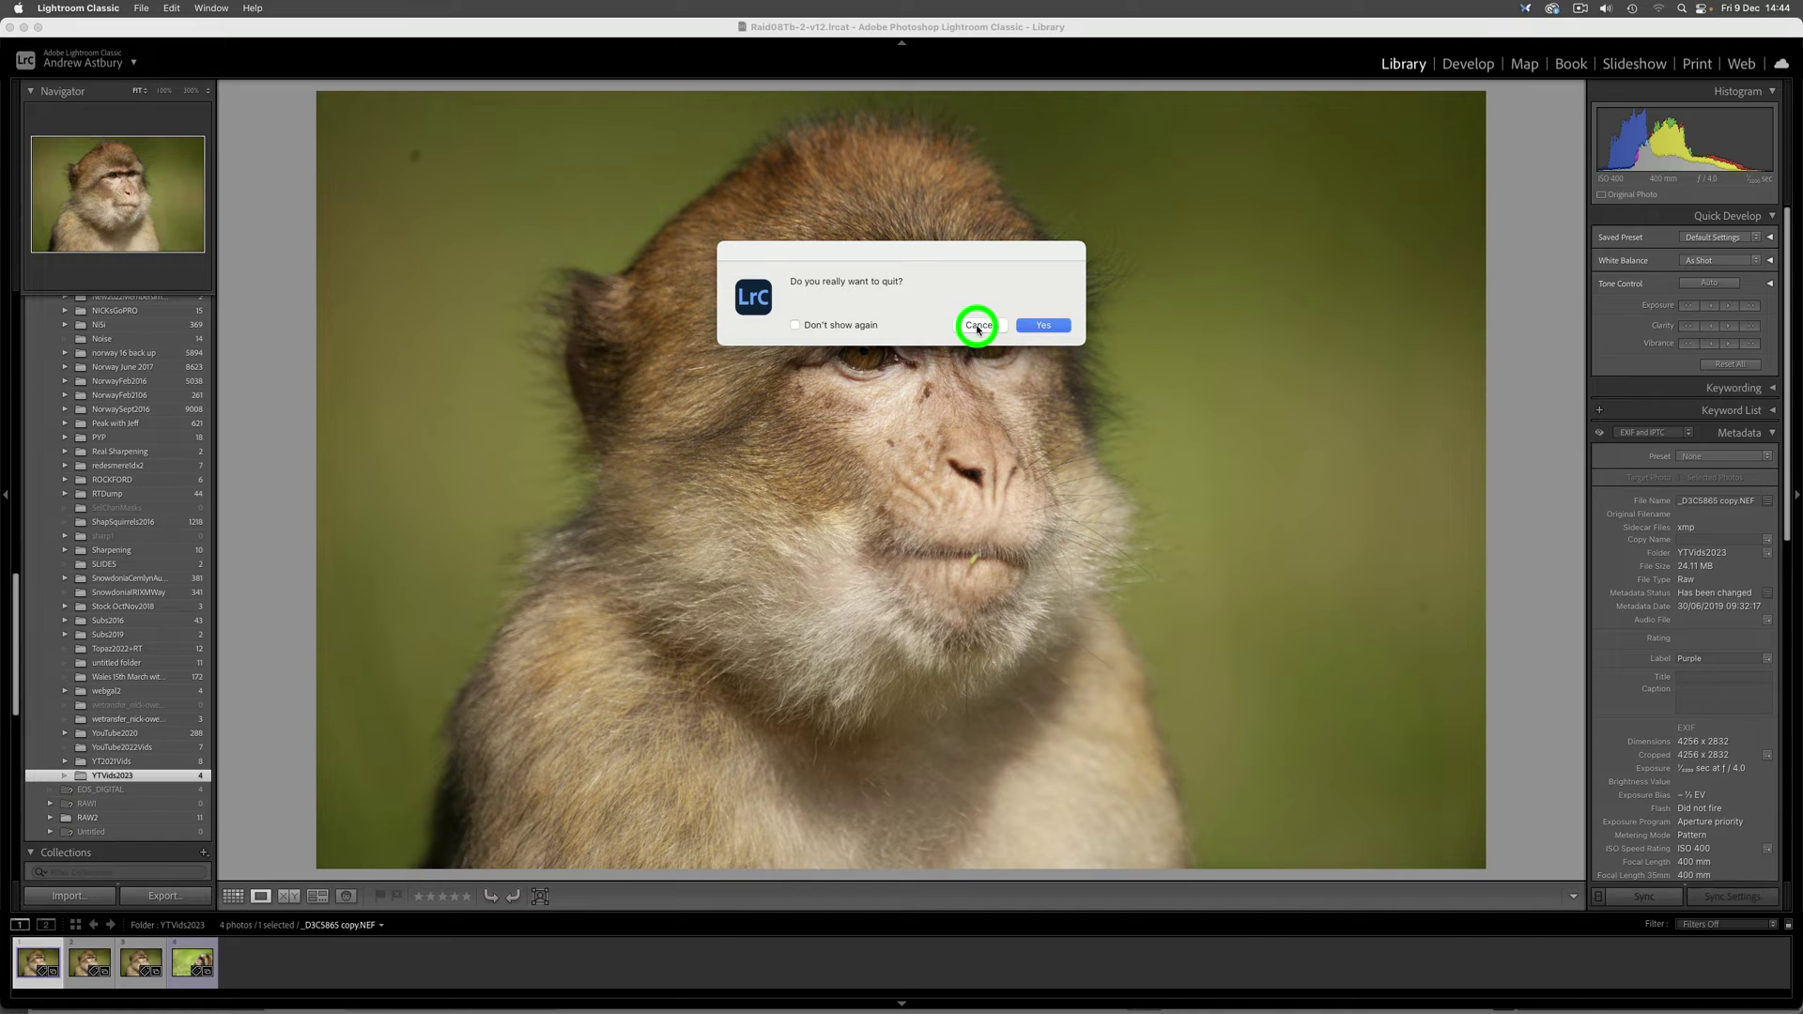
click(1053, 327)
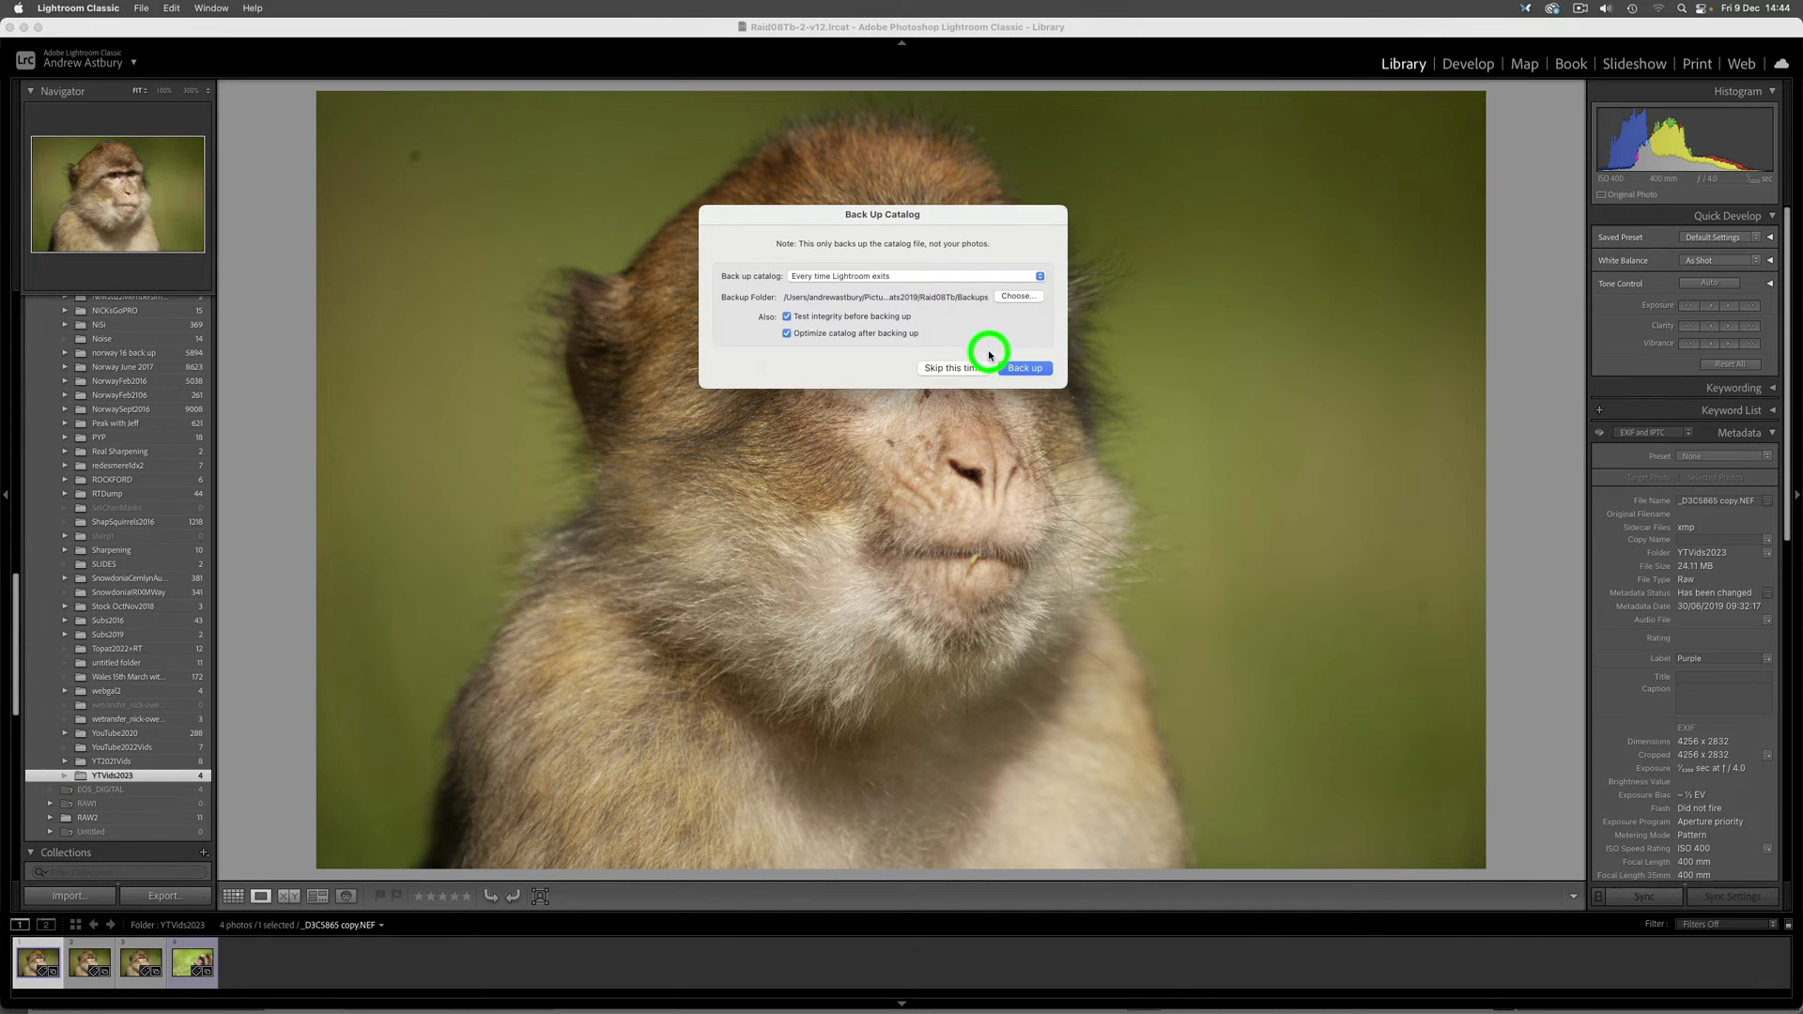
click(967, 366)
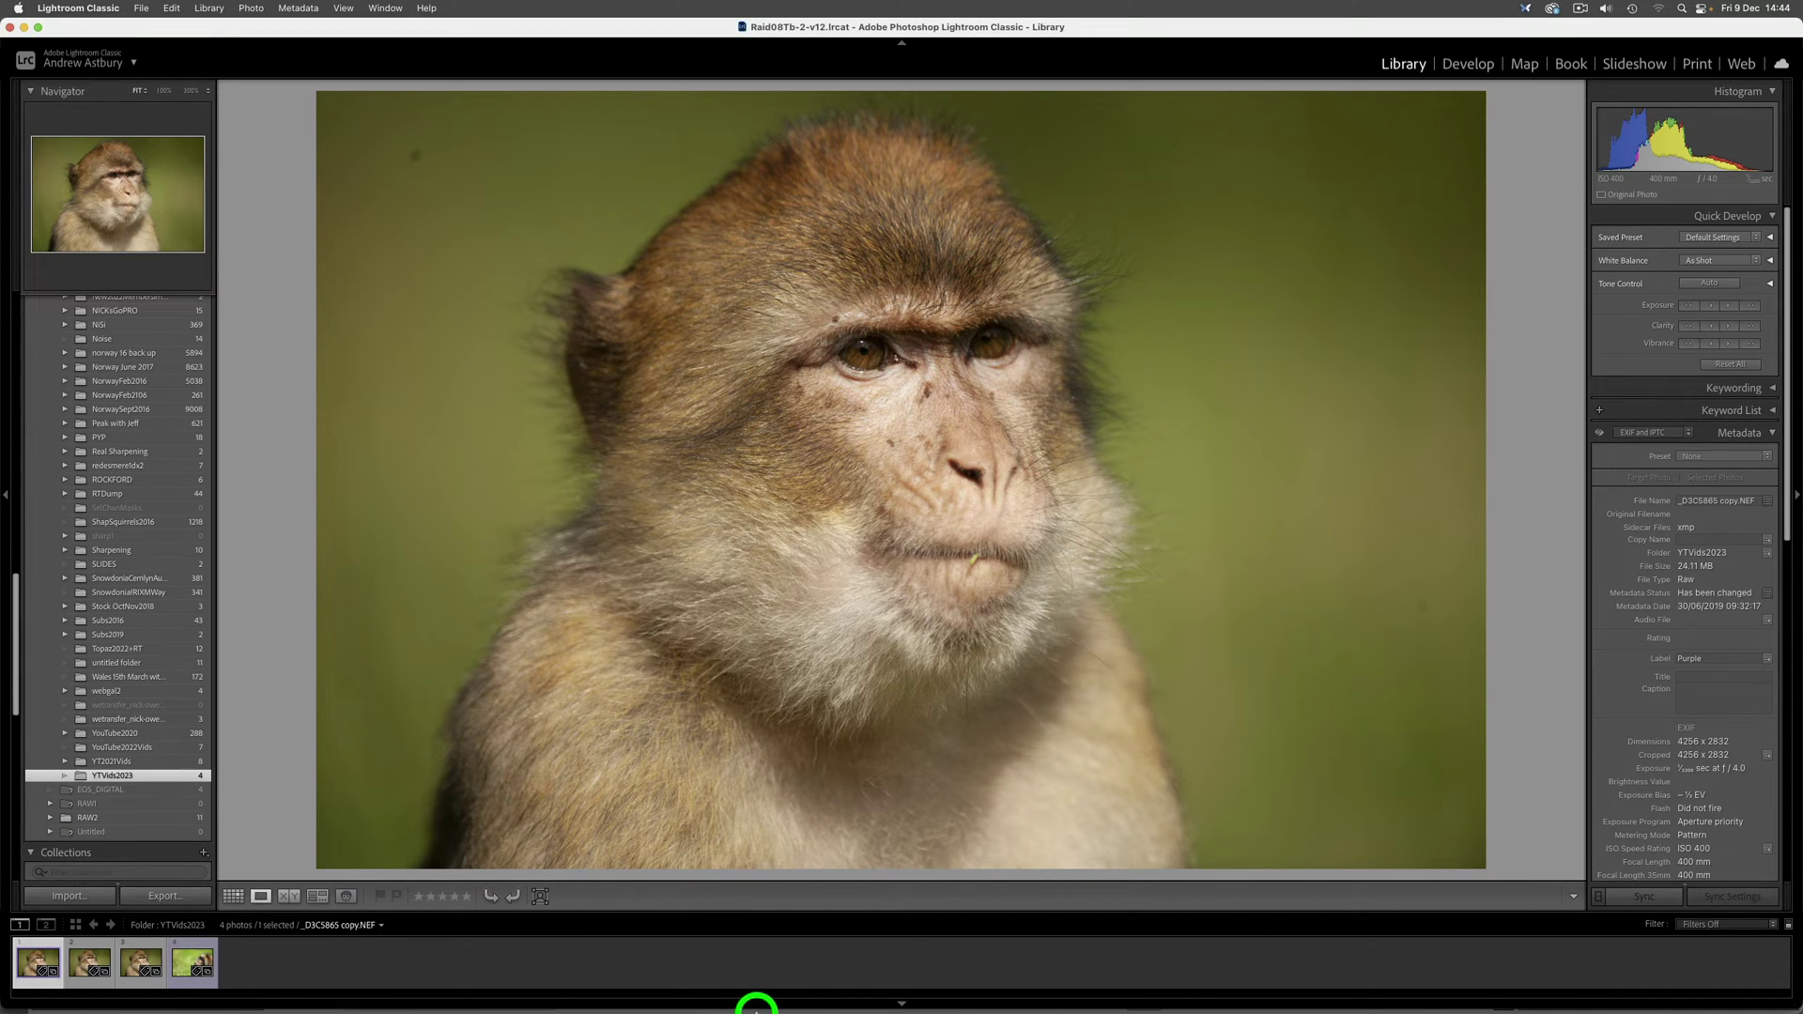
Switch to RawTherapee and set the Abstract Profile to Custom with a gamma of about 3.63 and a slope of about 32.57.
mouse_move(741, 1003)
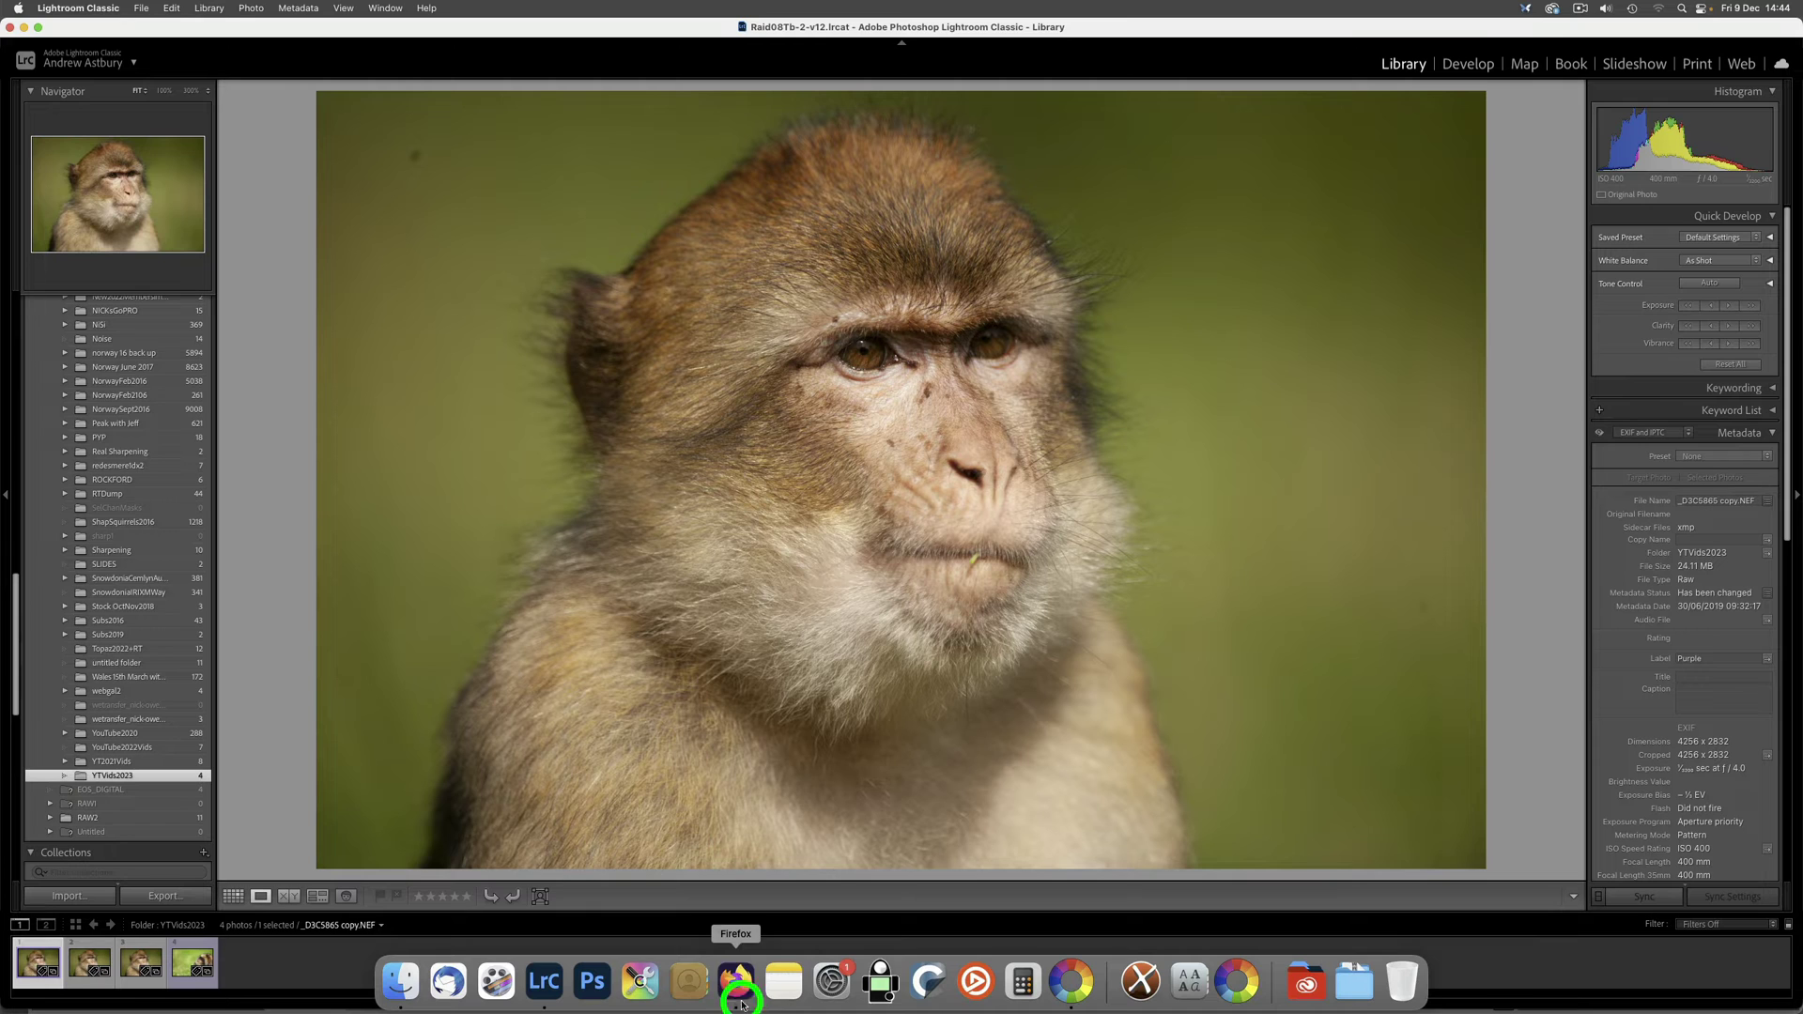
click(1077, 982)
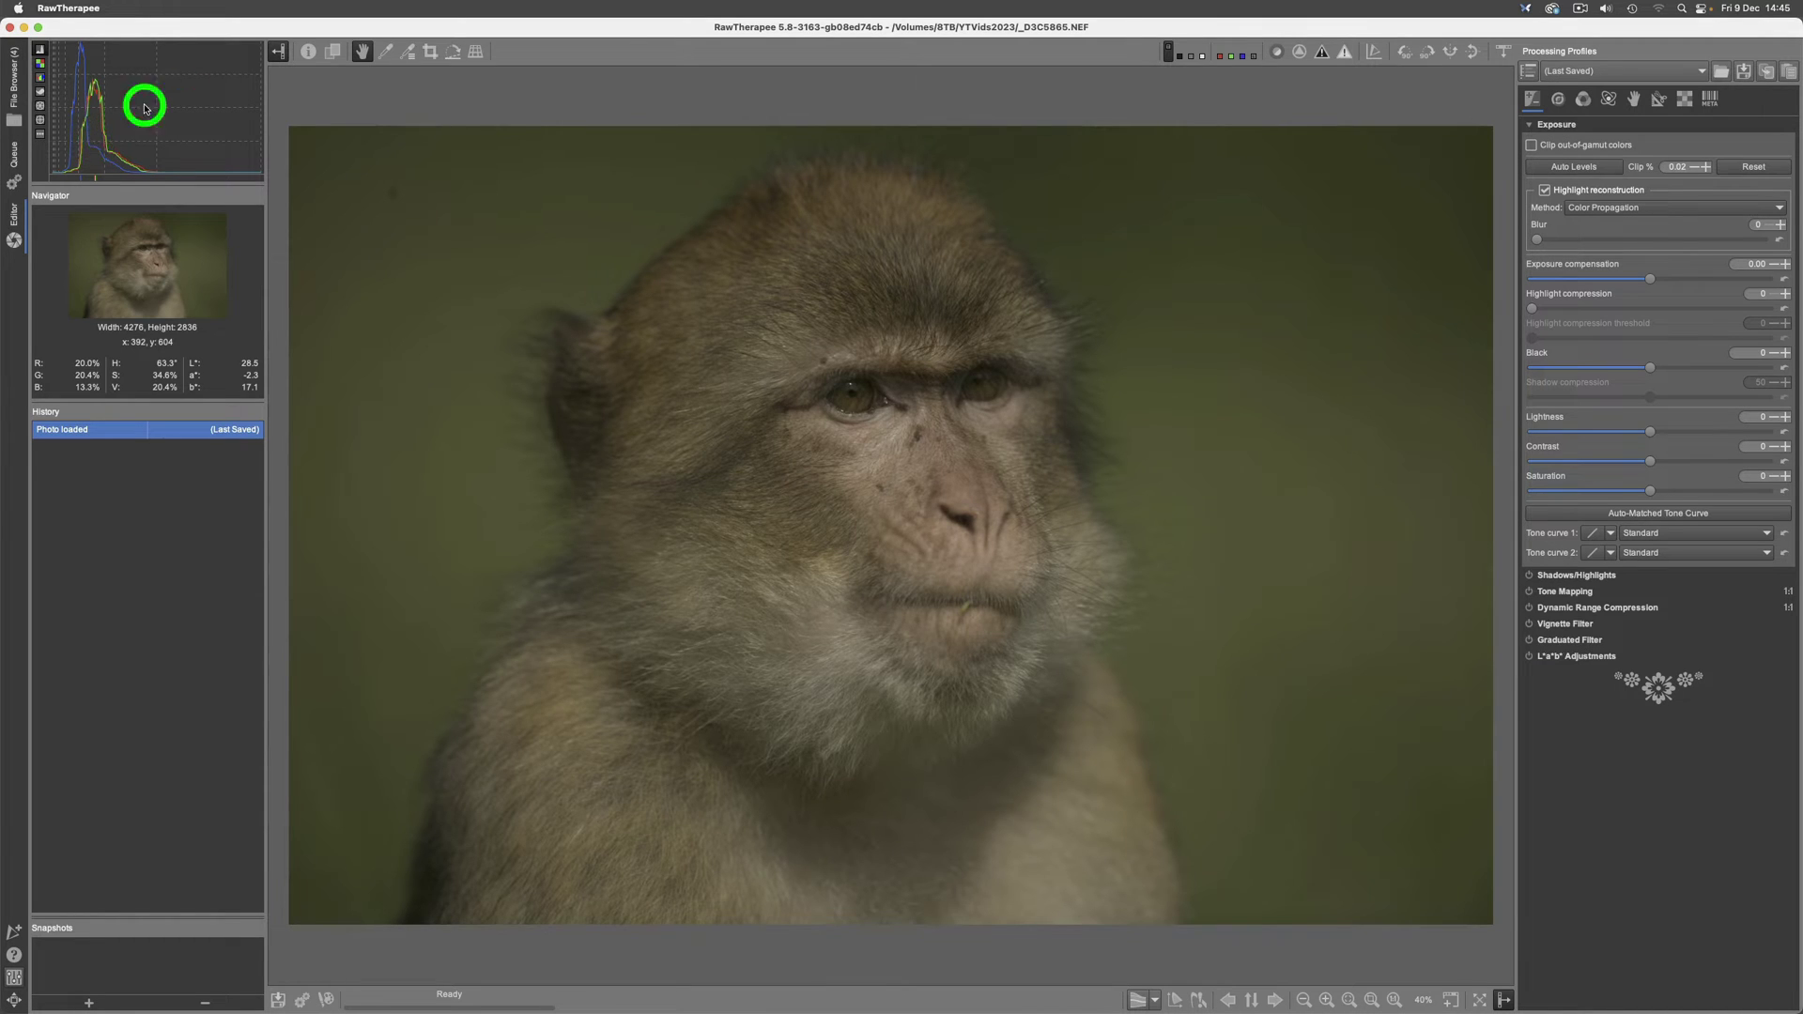
click(1585, 102)
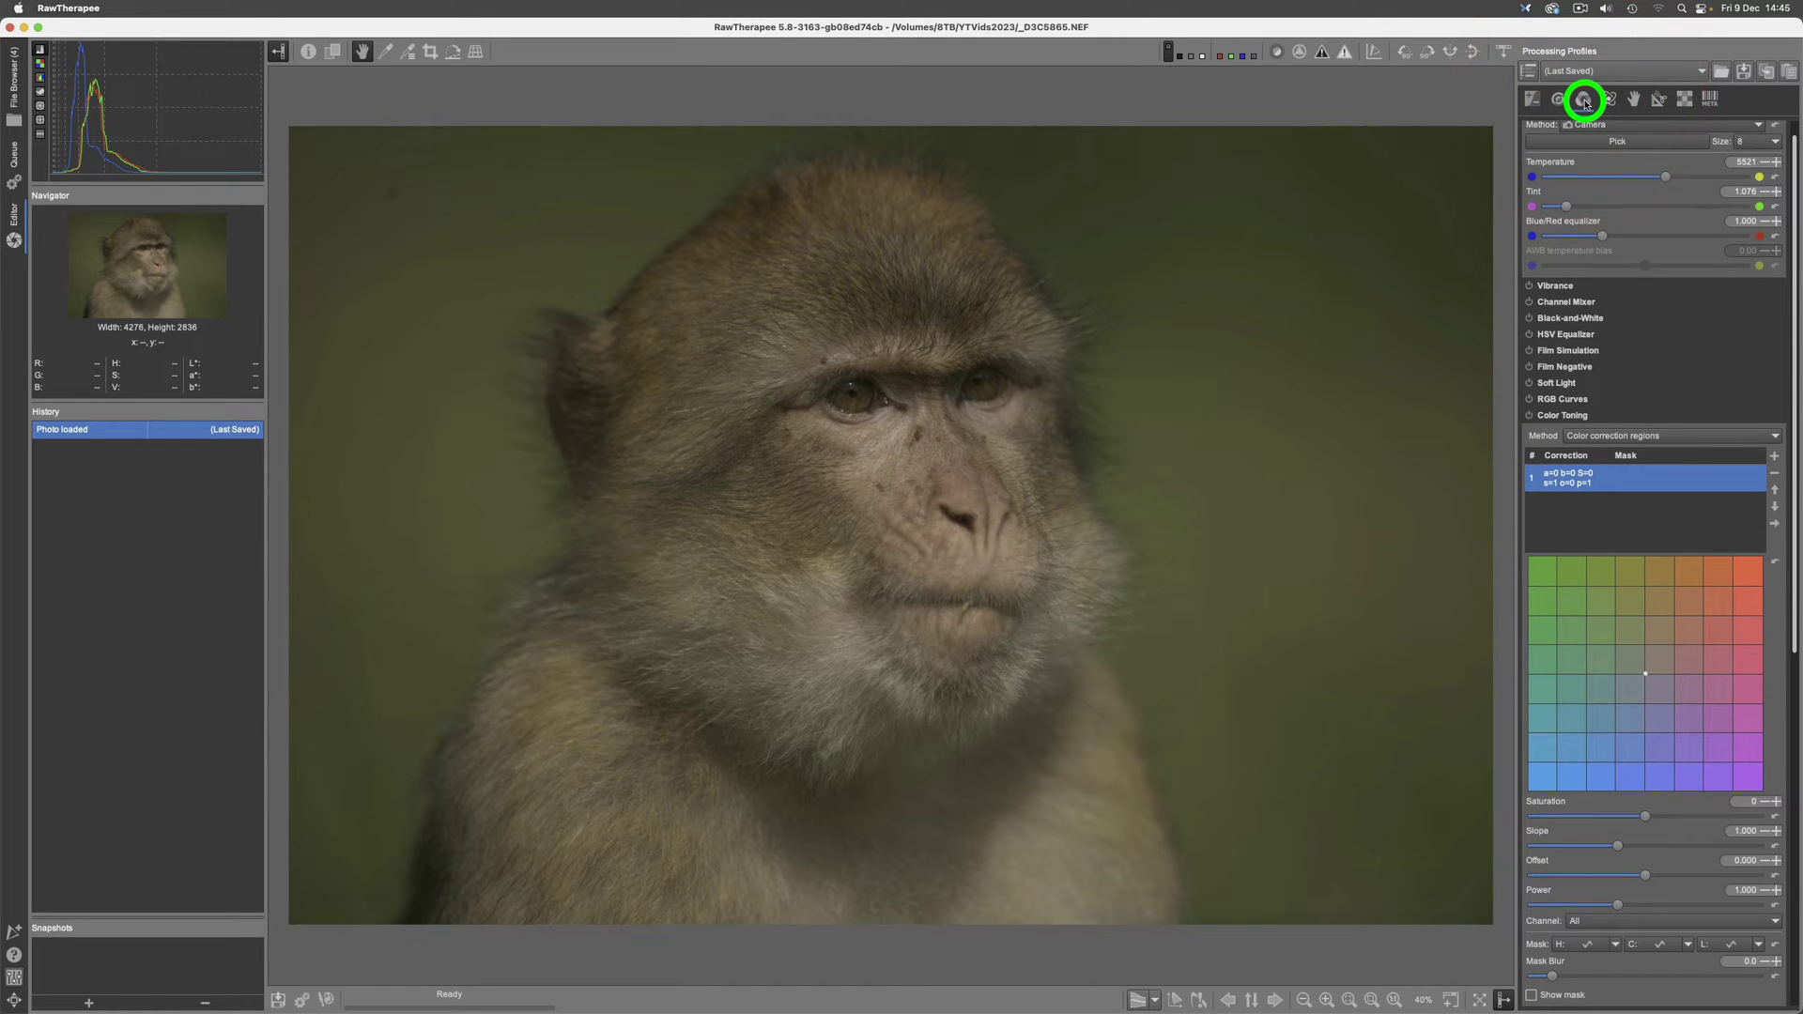
scroll(1611, 216, down, 5)
scroll(1613, 220, up, 5)
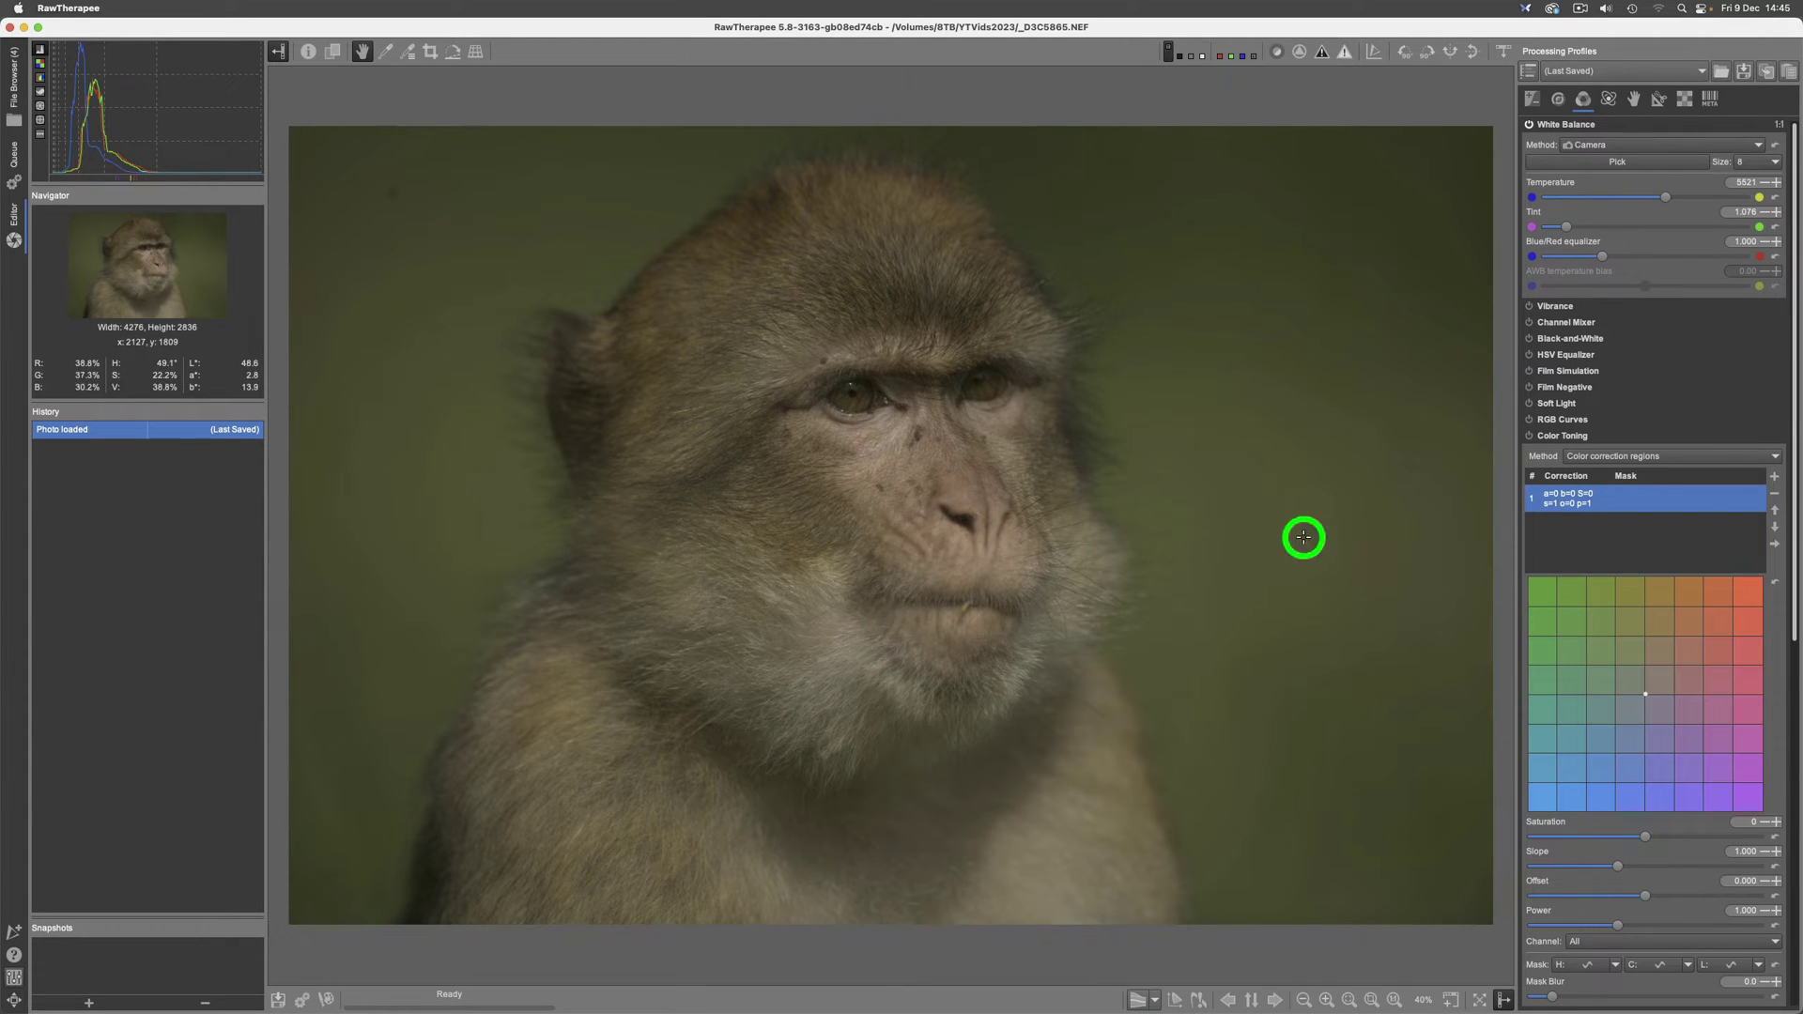
scroll(1612, 502, down, 10)
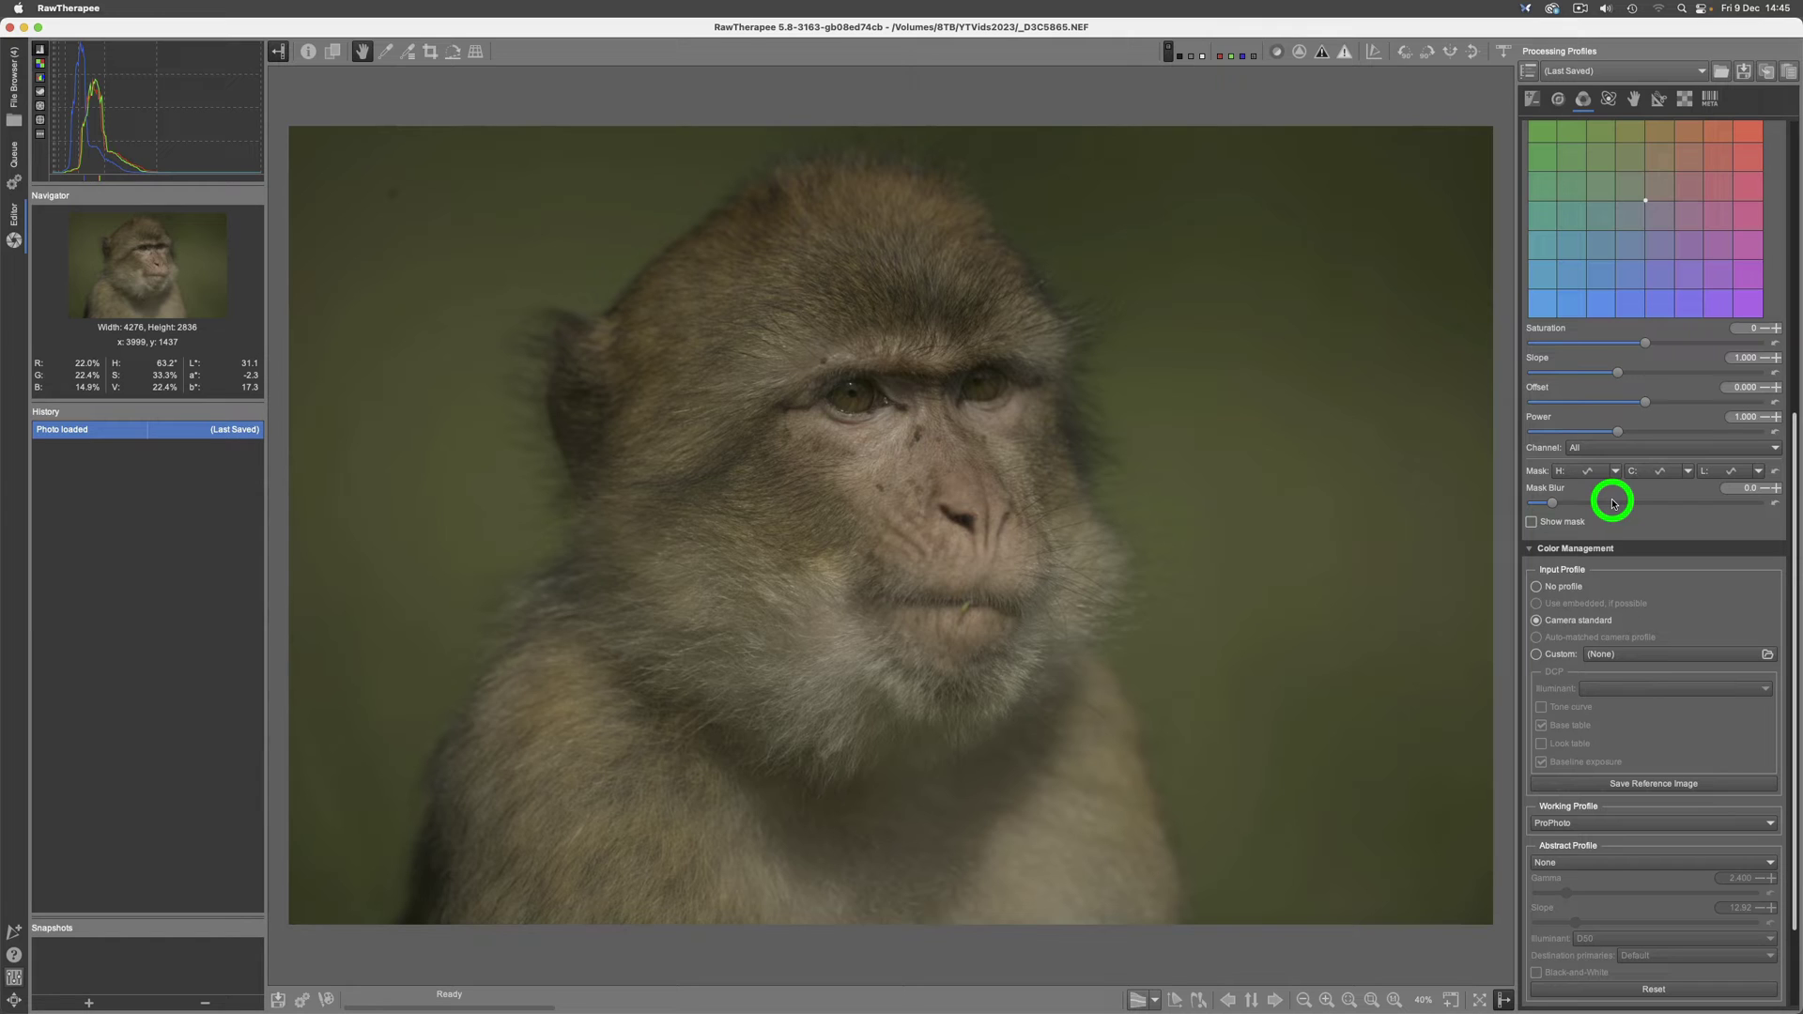
scroll(1612, 503, down, 3)
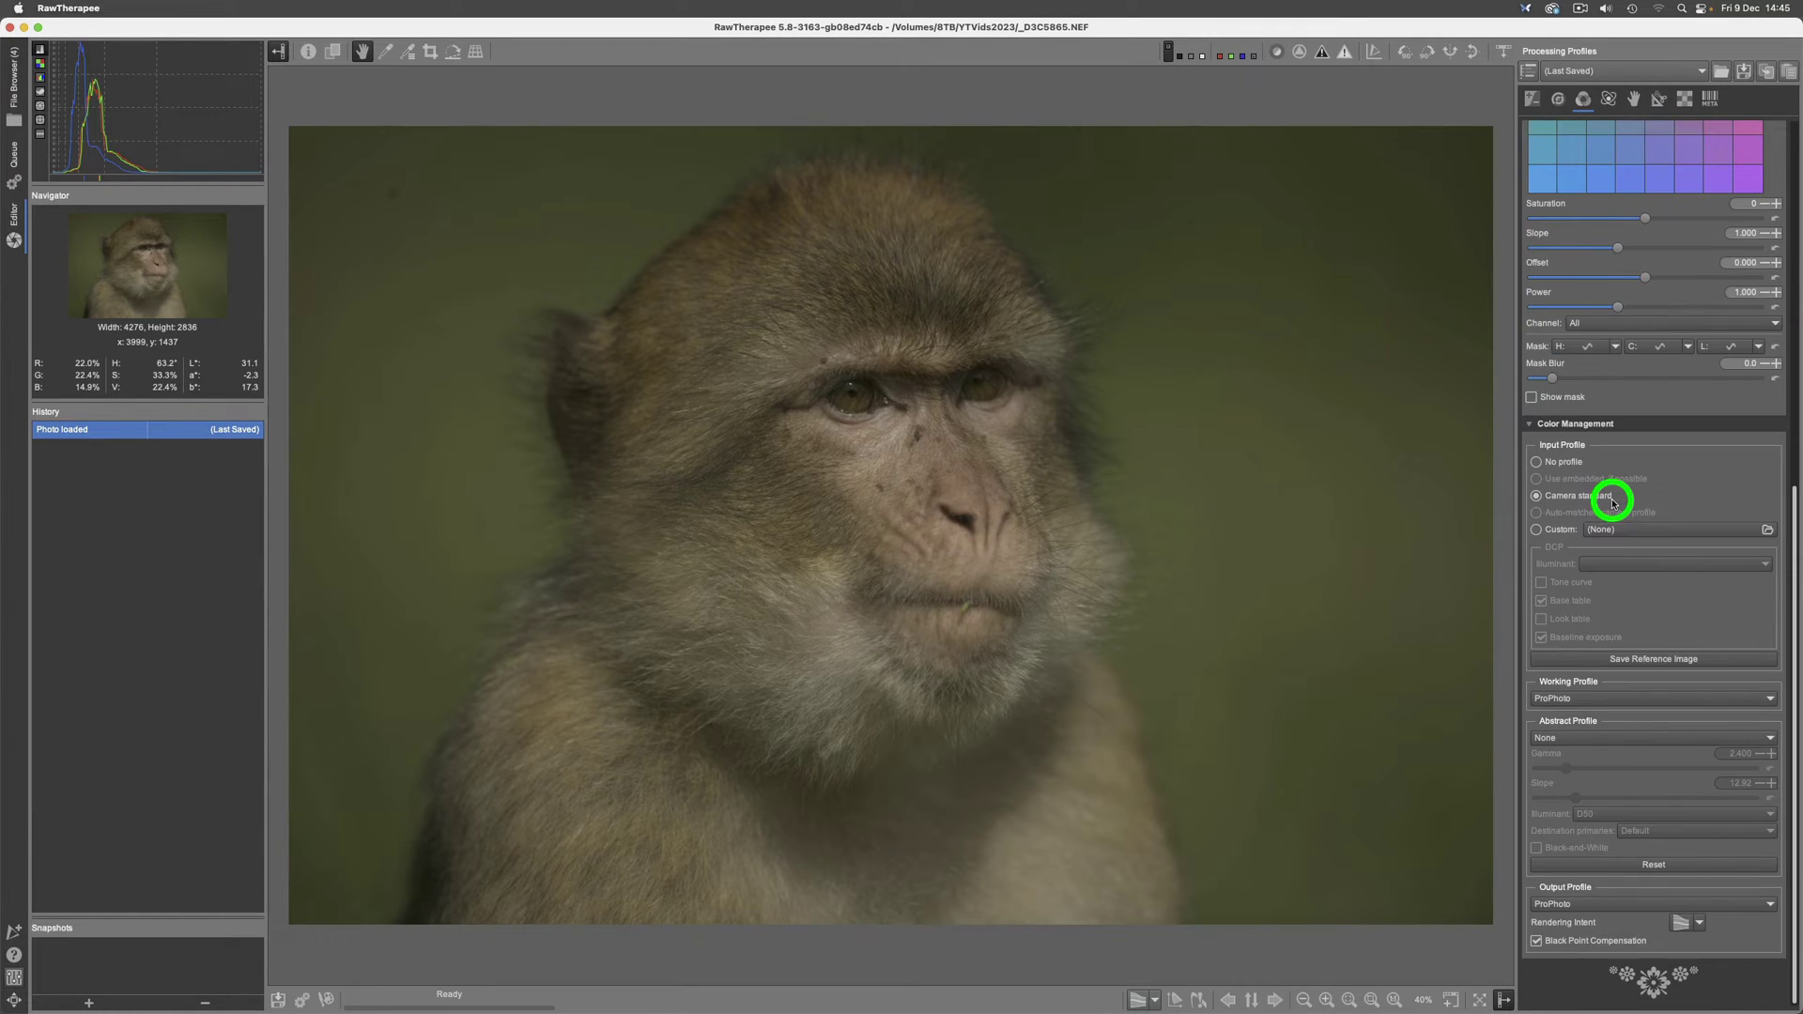
click(1570, 739)
click(1556, 755)
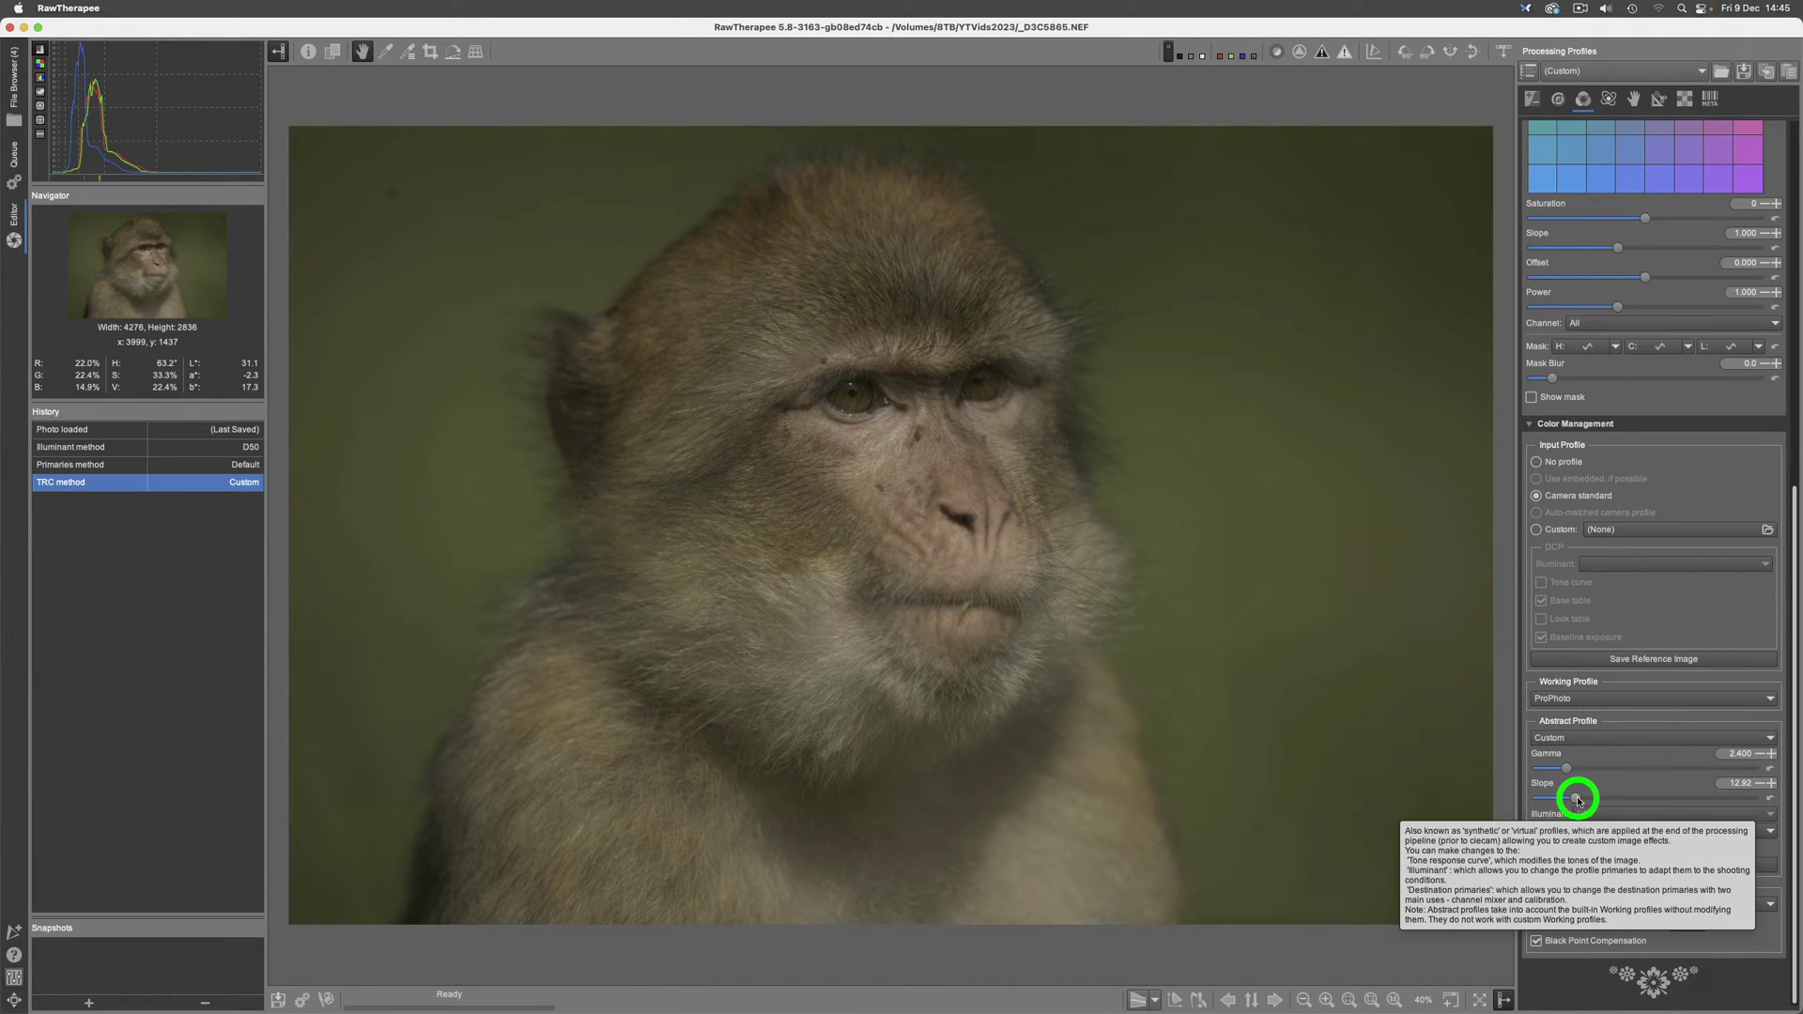
mouse_move(1577, 800)
mouse_down()
mouse_move(1612, 796)
mouse_move(1573, 768)
mouse_move(1614, 796)
mouse_up()
click(1566, 769)
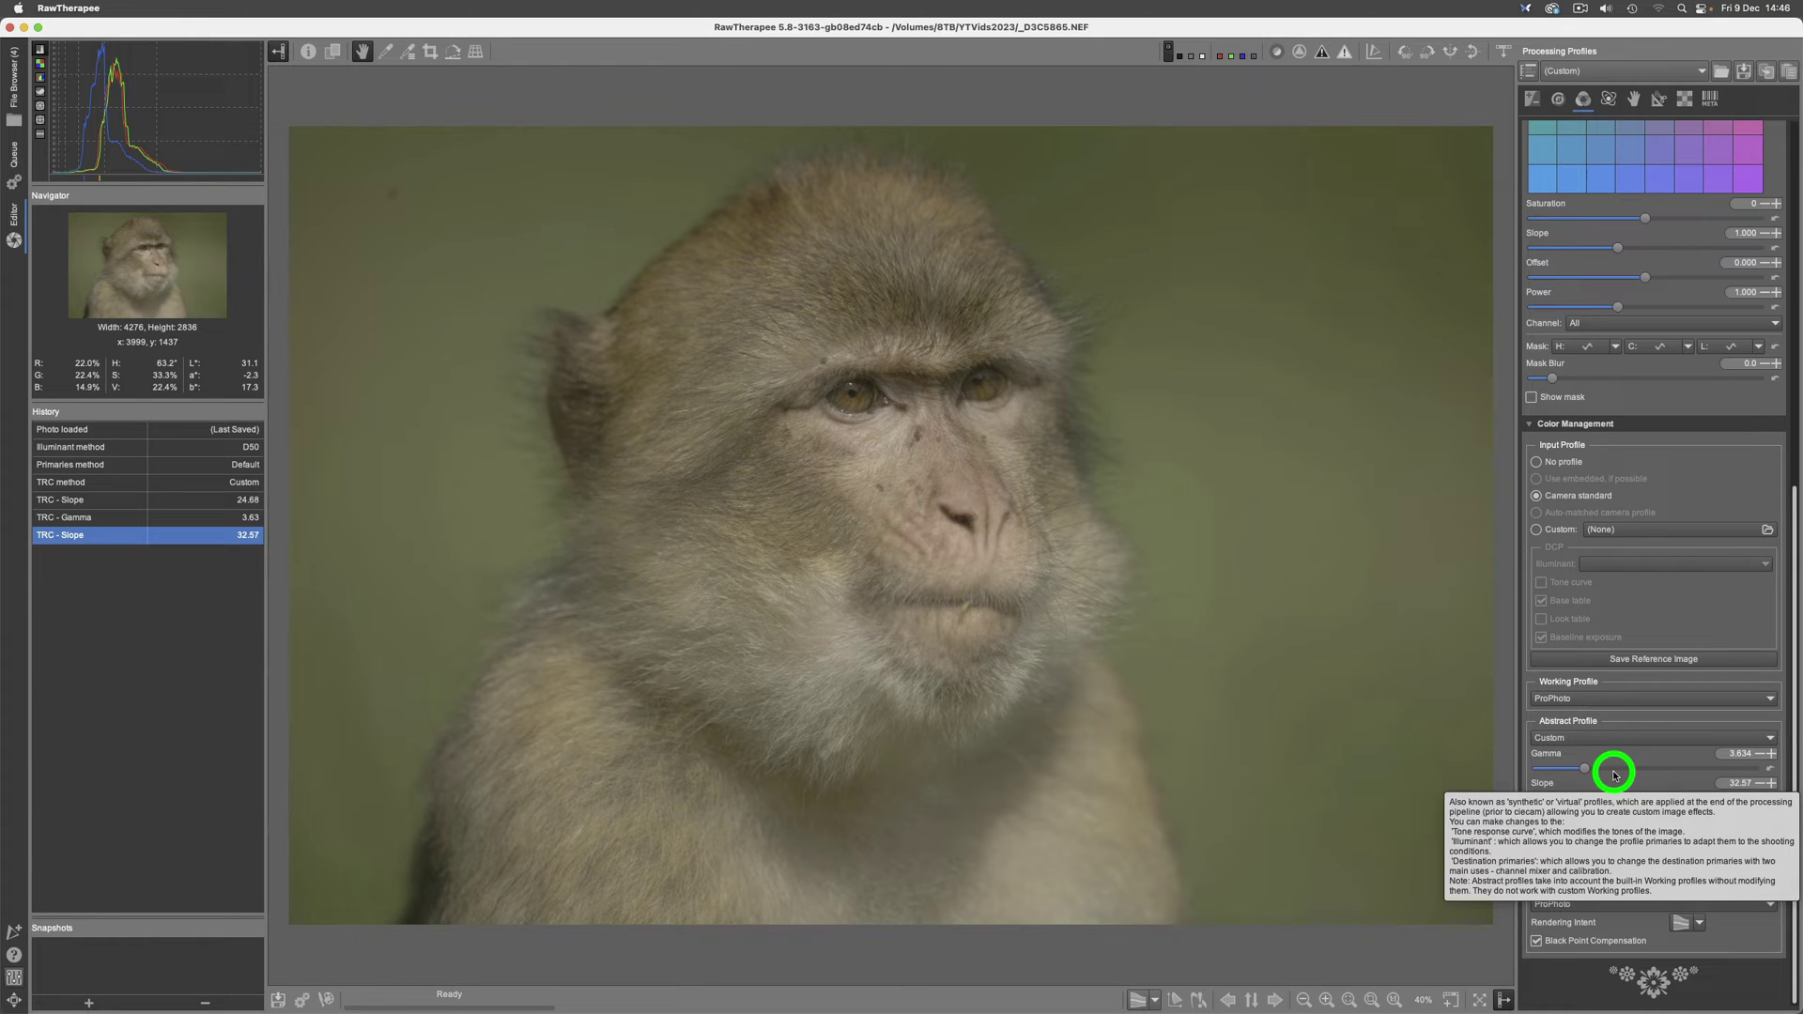
Enable Wavelet Levels and its Contrast sub-tool for the monkey photo.
click(1535, 99)
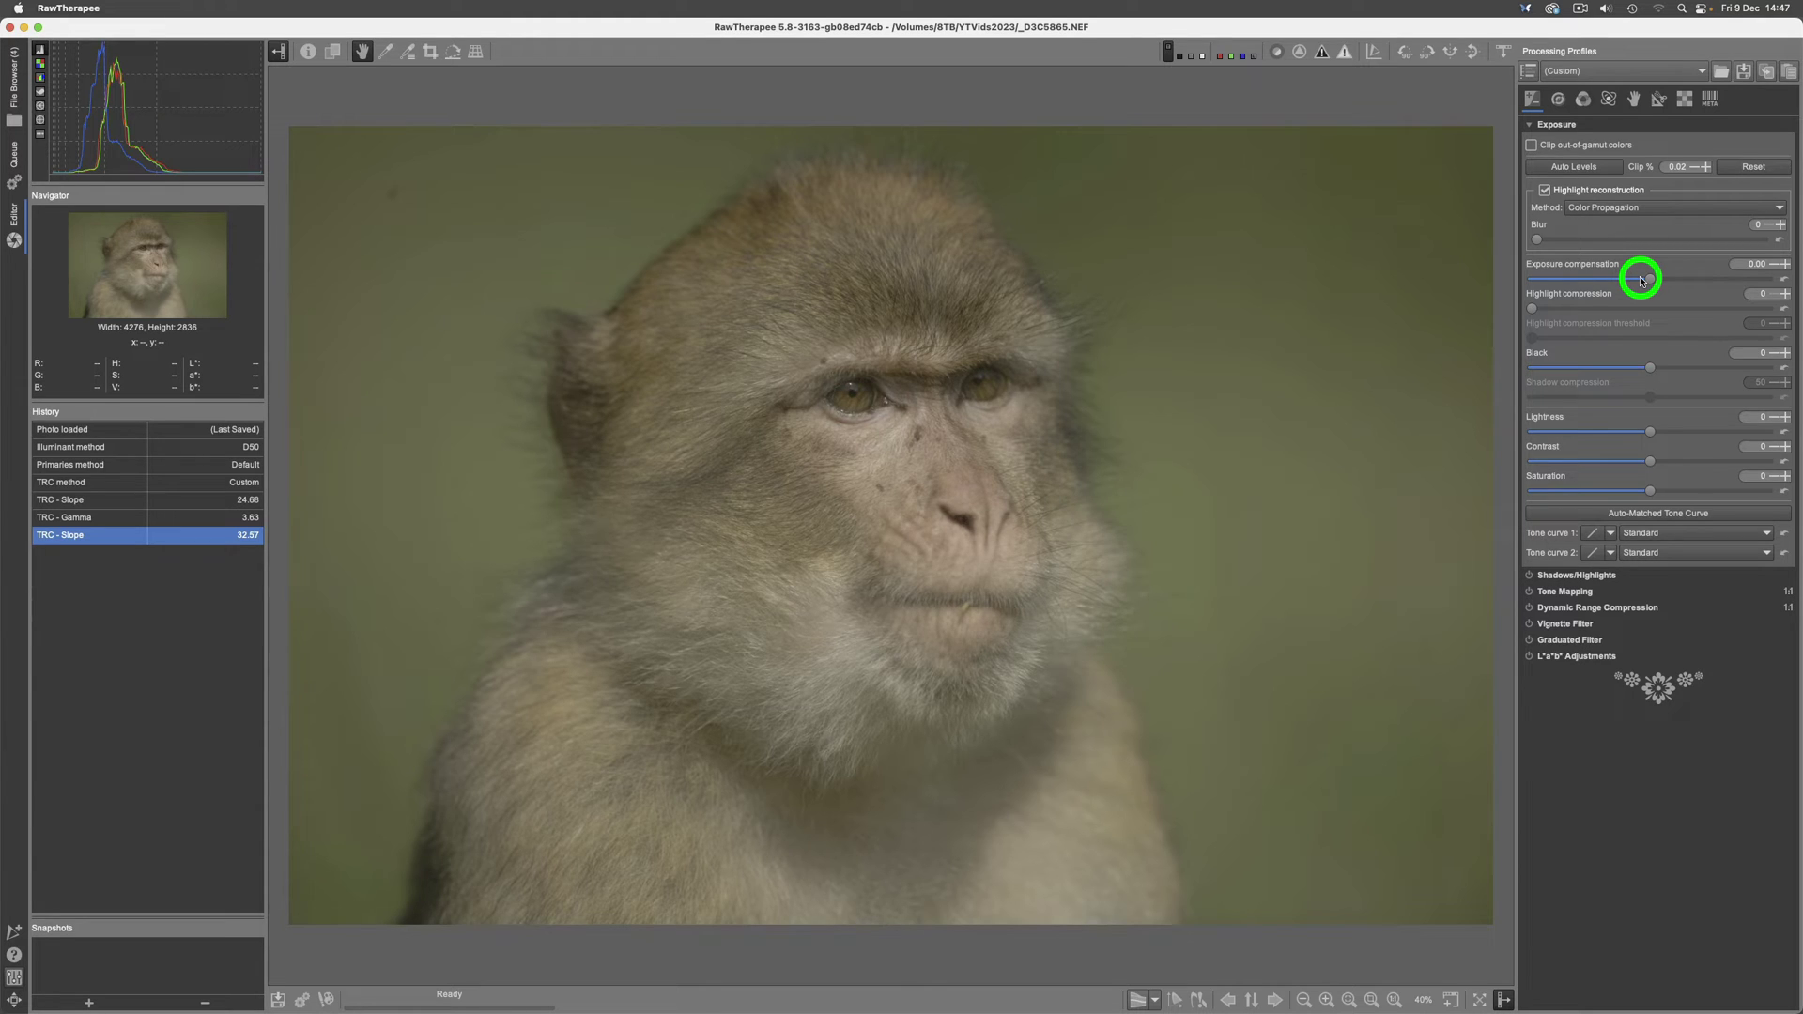
click(1609, 100)
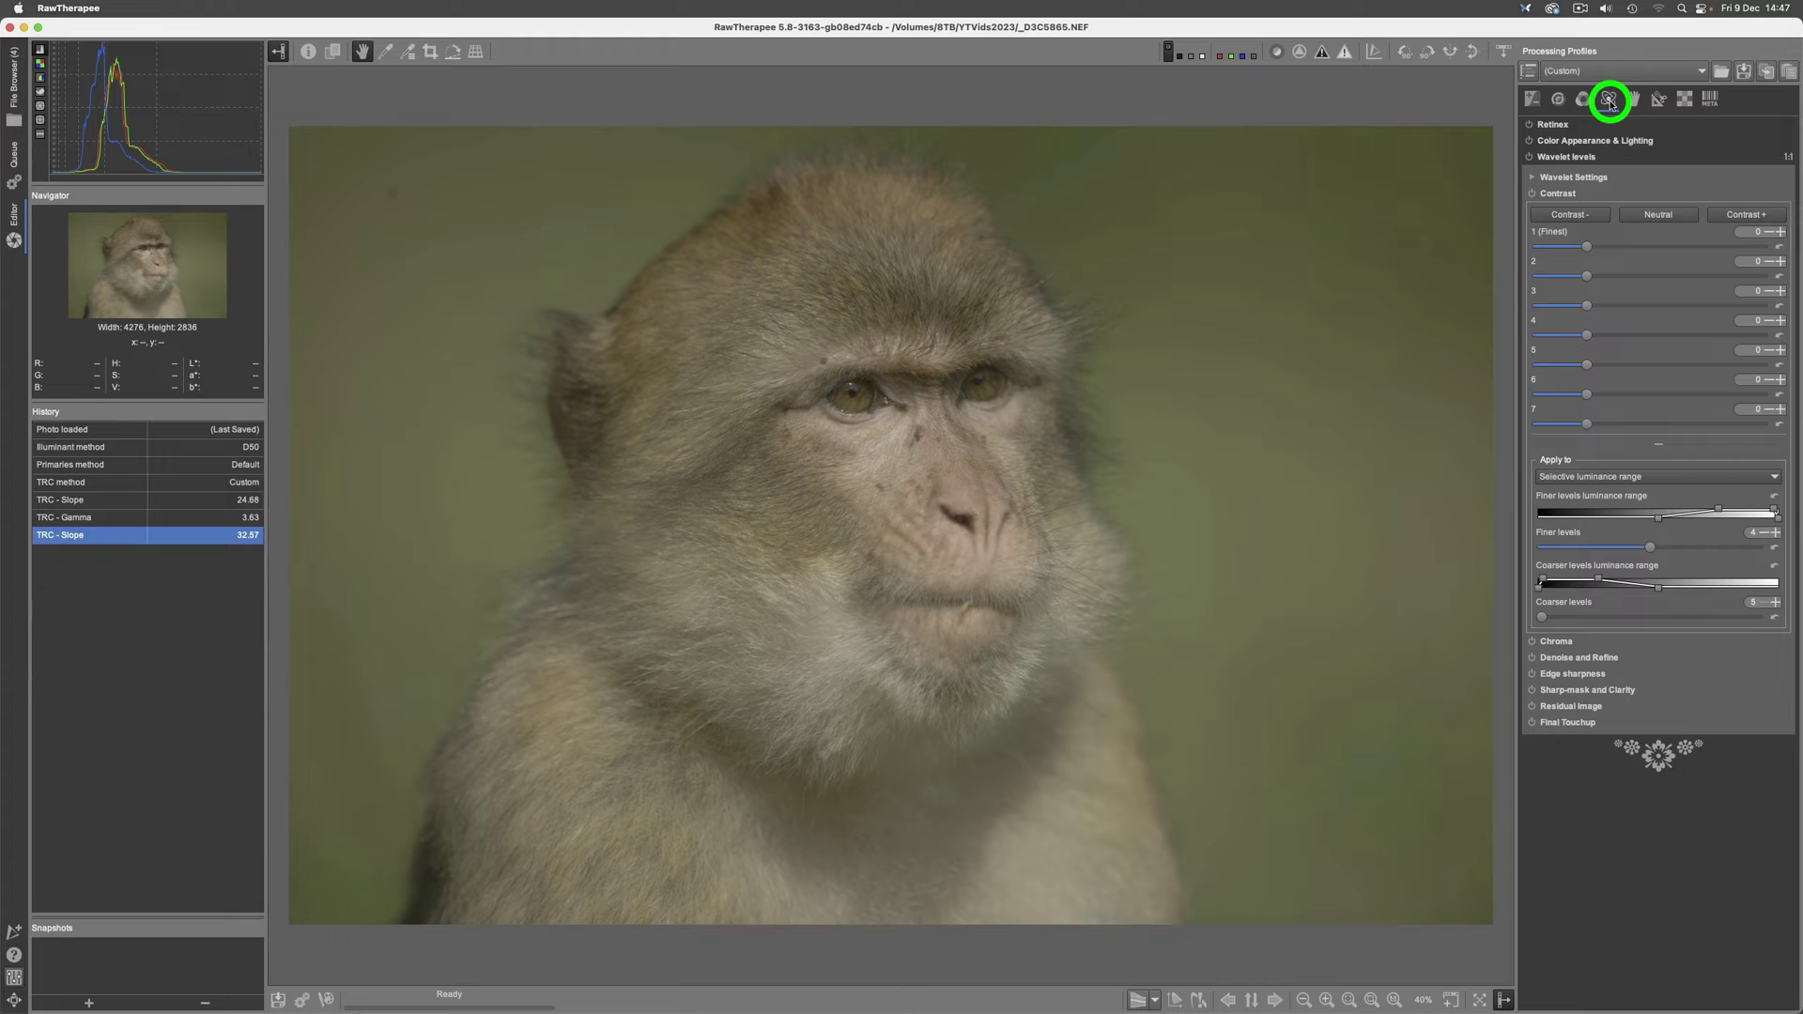
click(1529, 158)
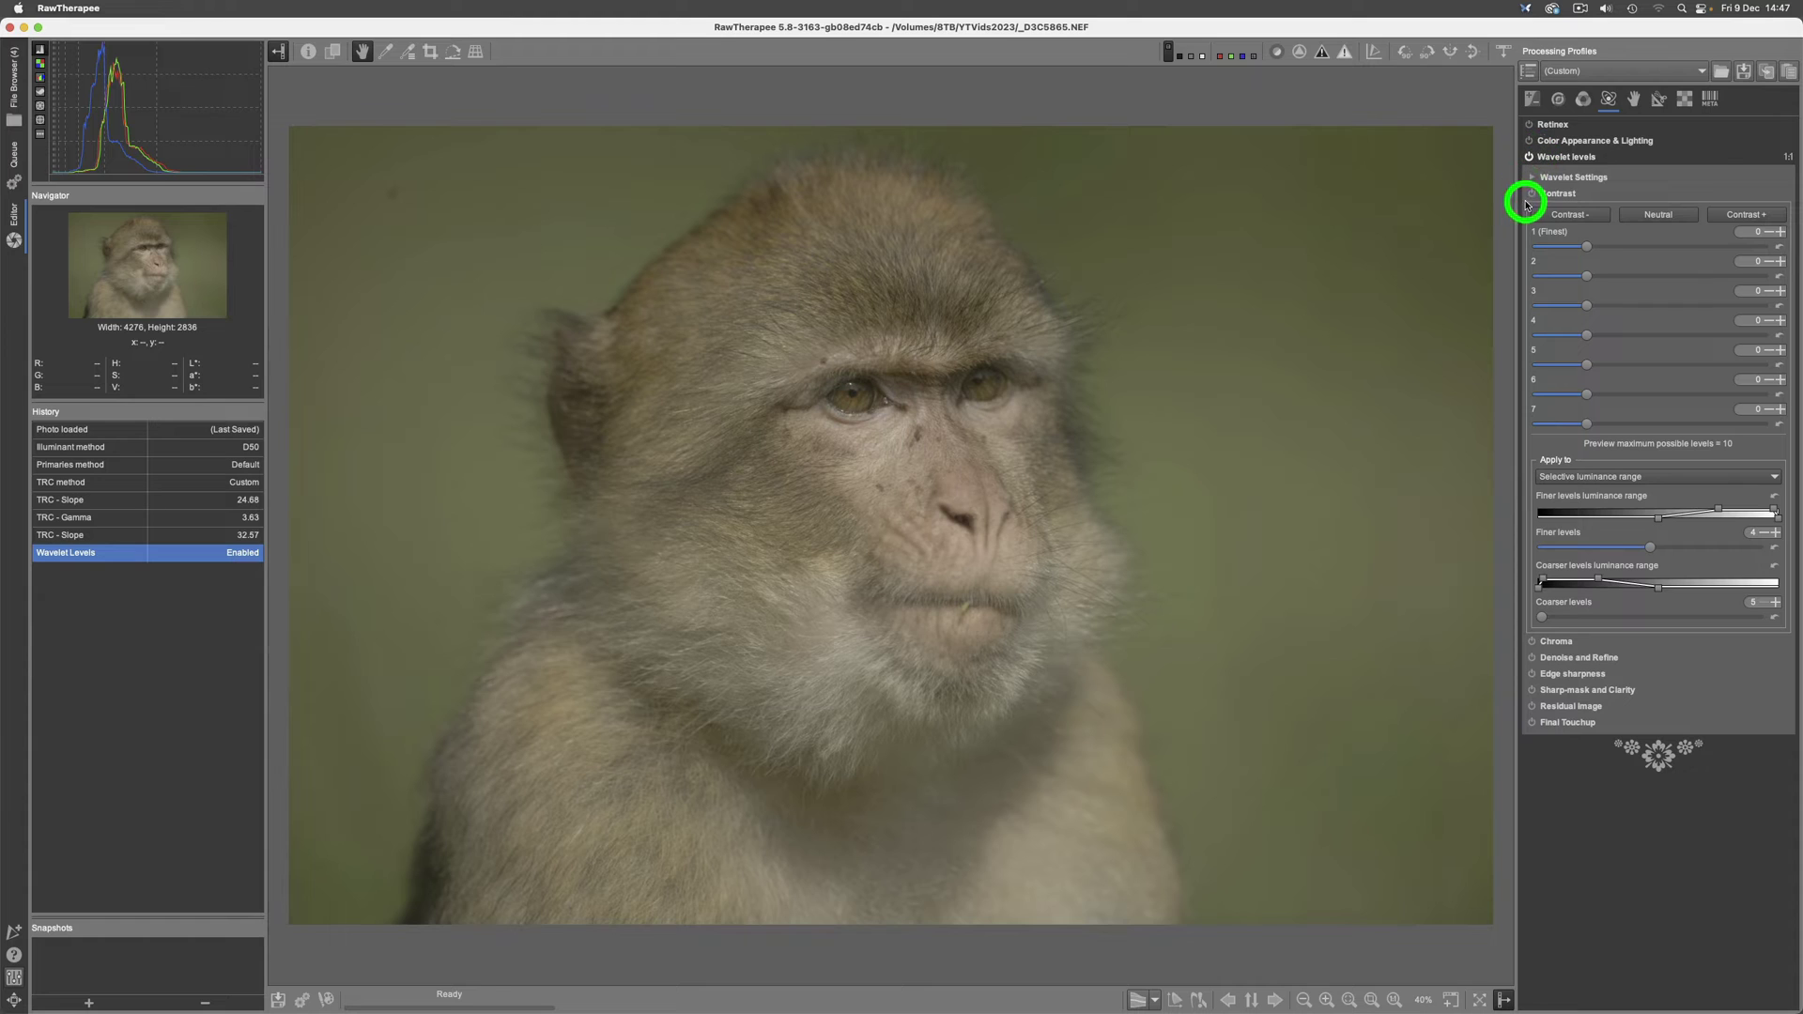
click(1532, 194)
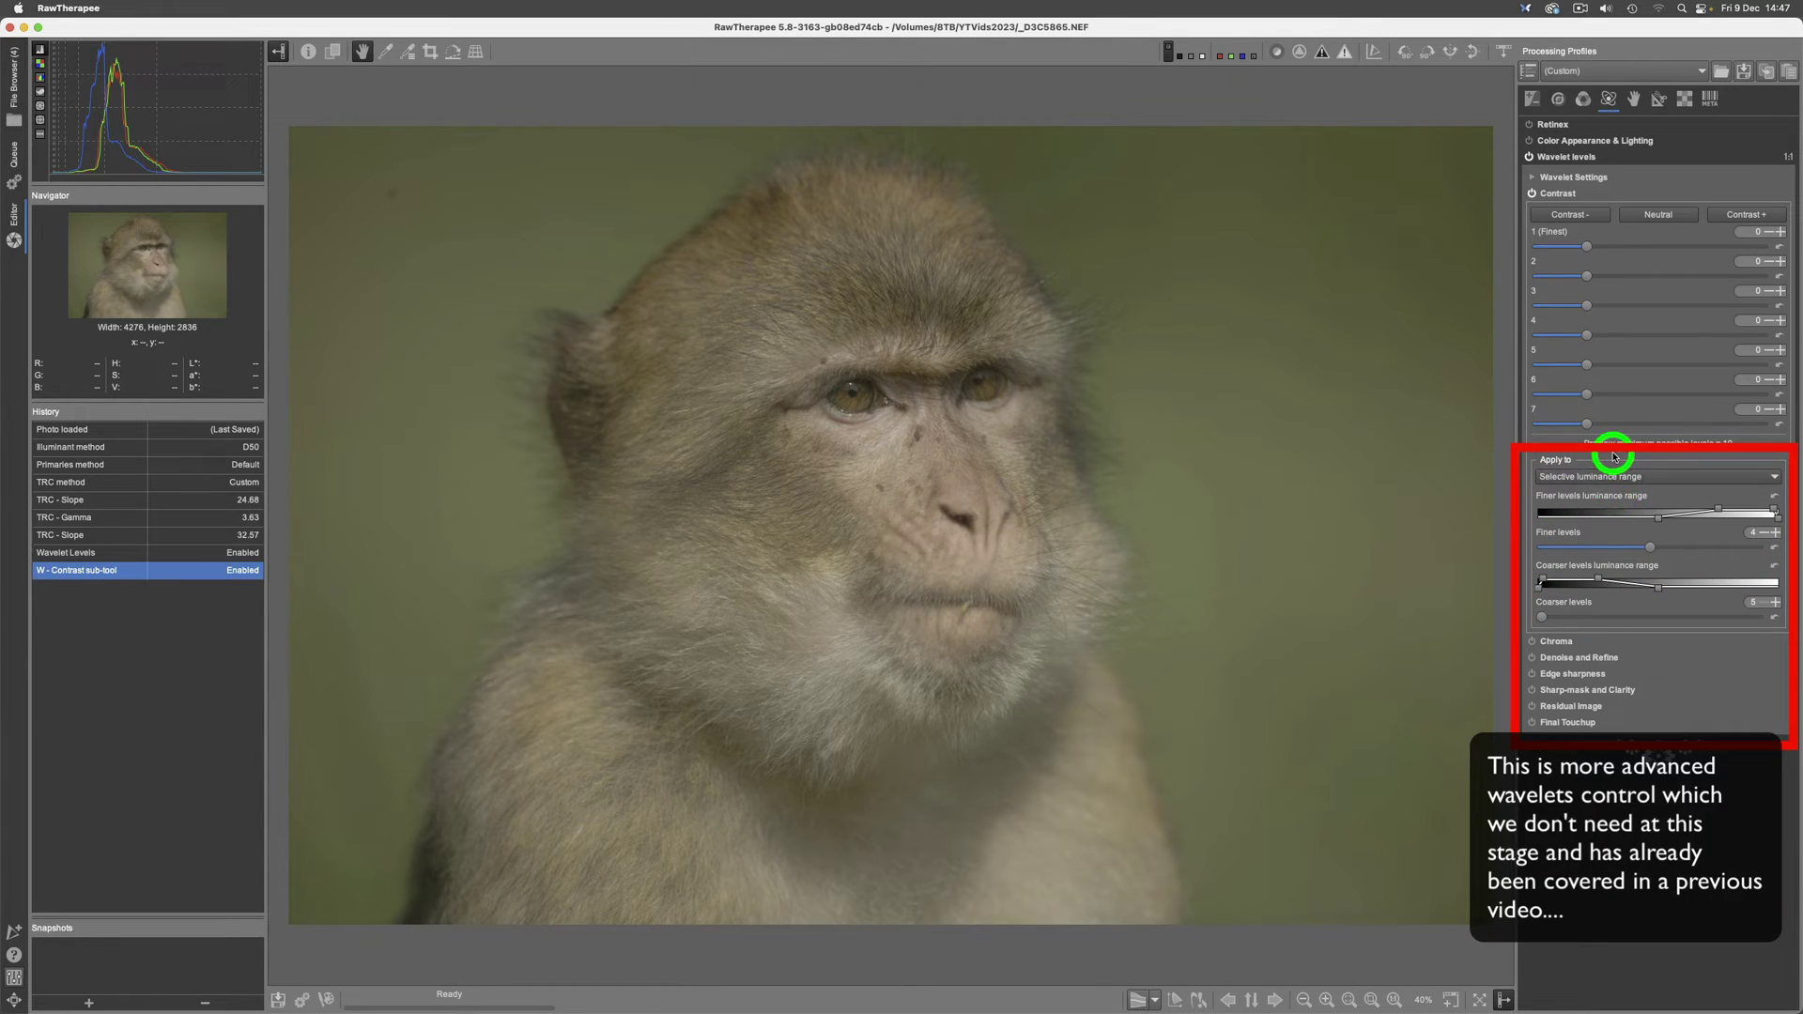
Raise the wavelet contrast levels 1 to 7 to 126, 112, 98, 84, 70, 56 and 42 while viewing the face at 100%.
click(1754, 215)
click(1395, 1000)
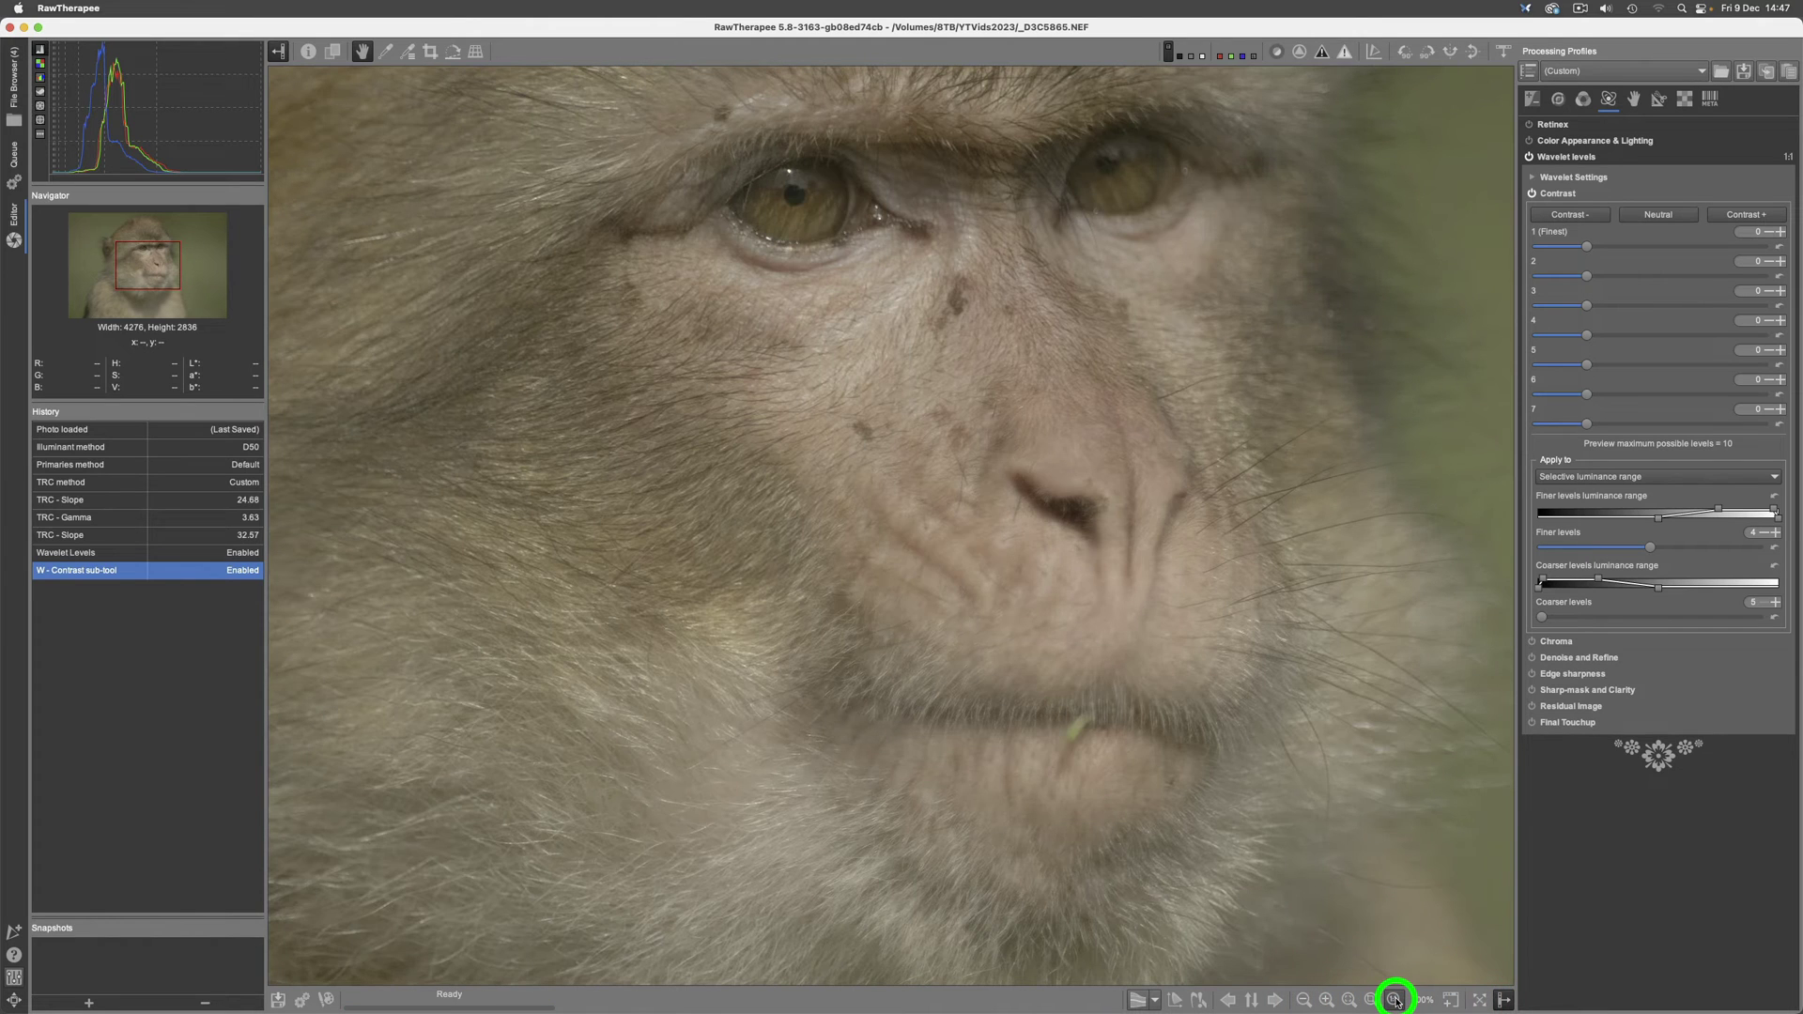
click(1731, 216)
click(1730, 216)
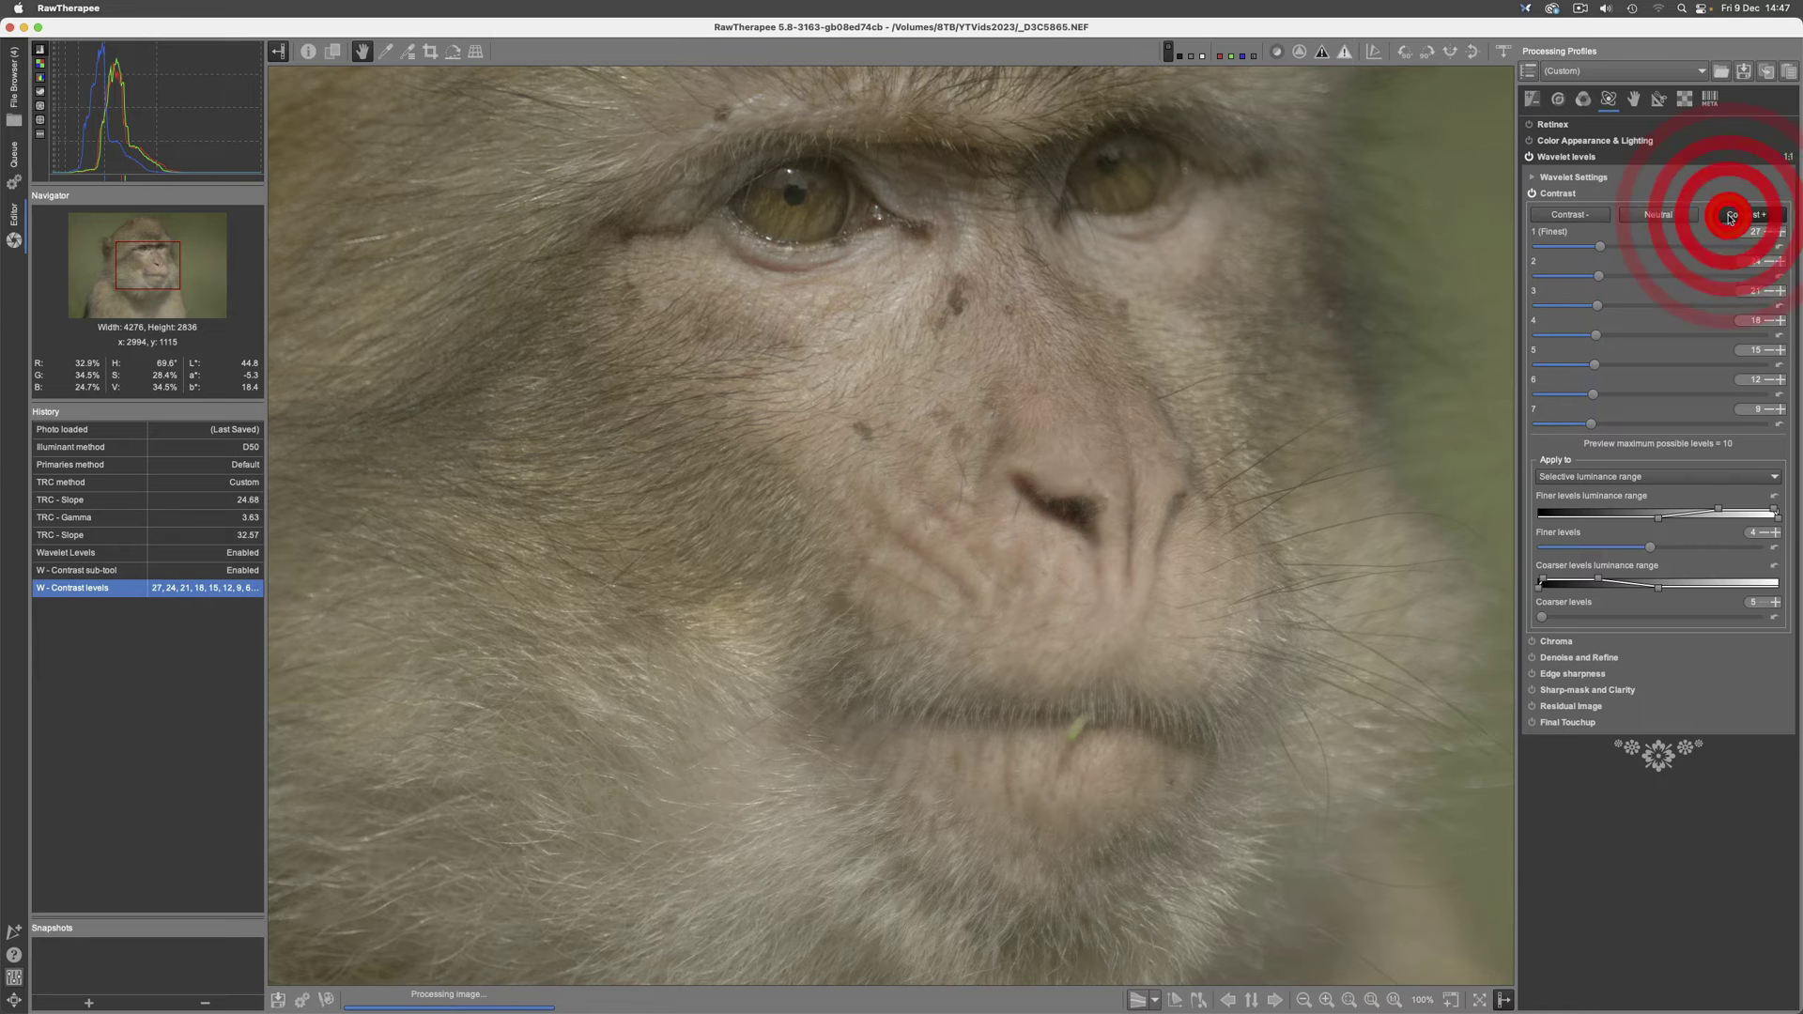
click(1730, 216)
click(1730, 216)
click(1731, 216)
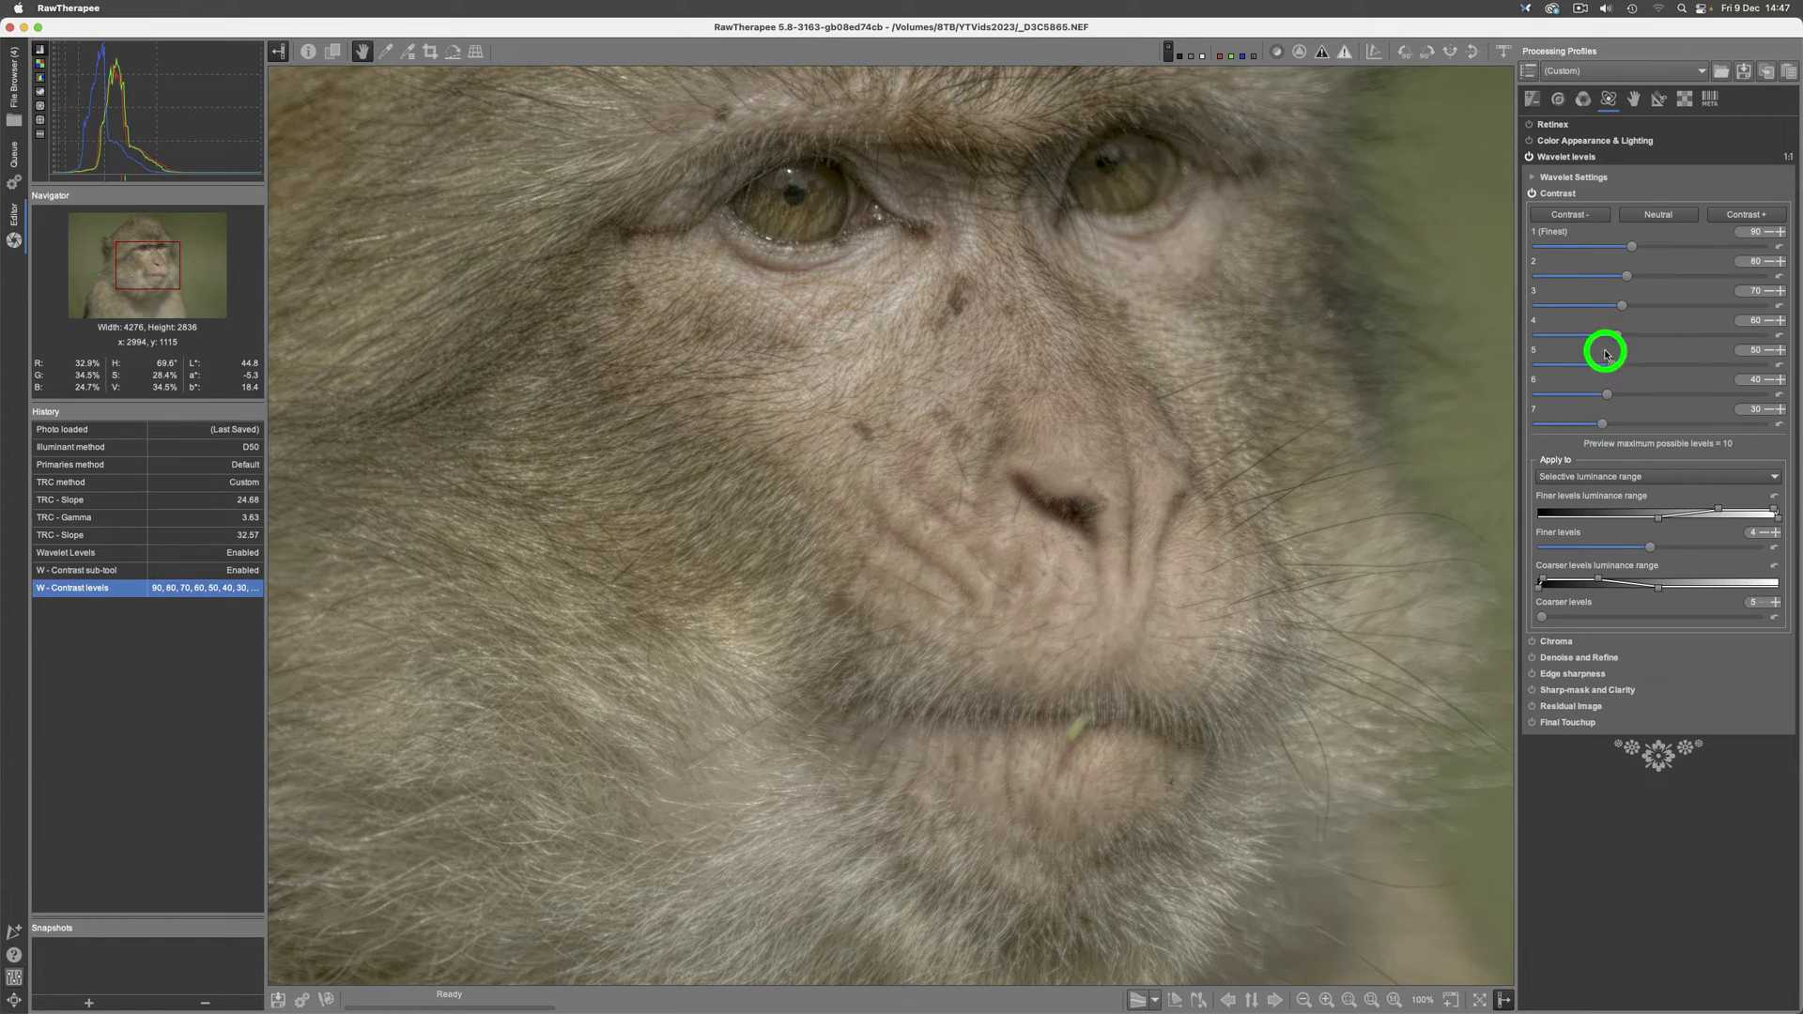
click(1746, 217)
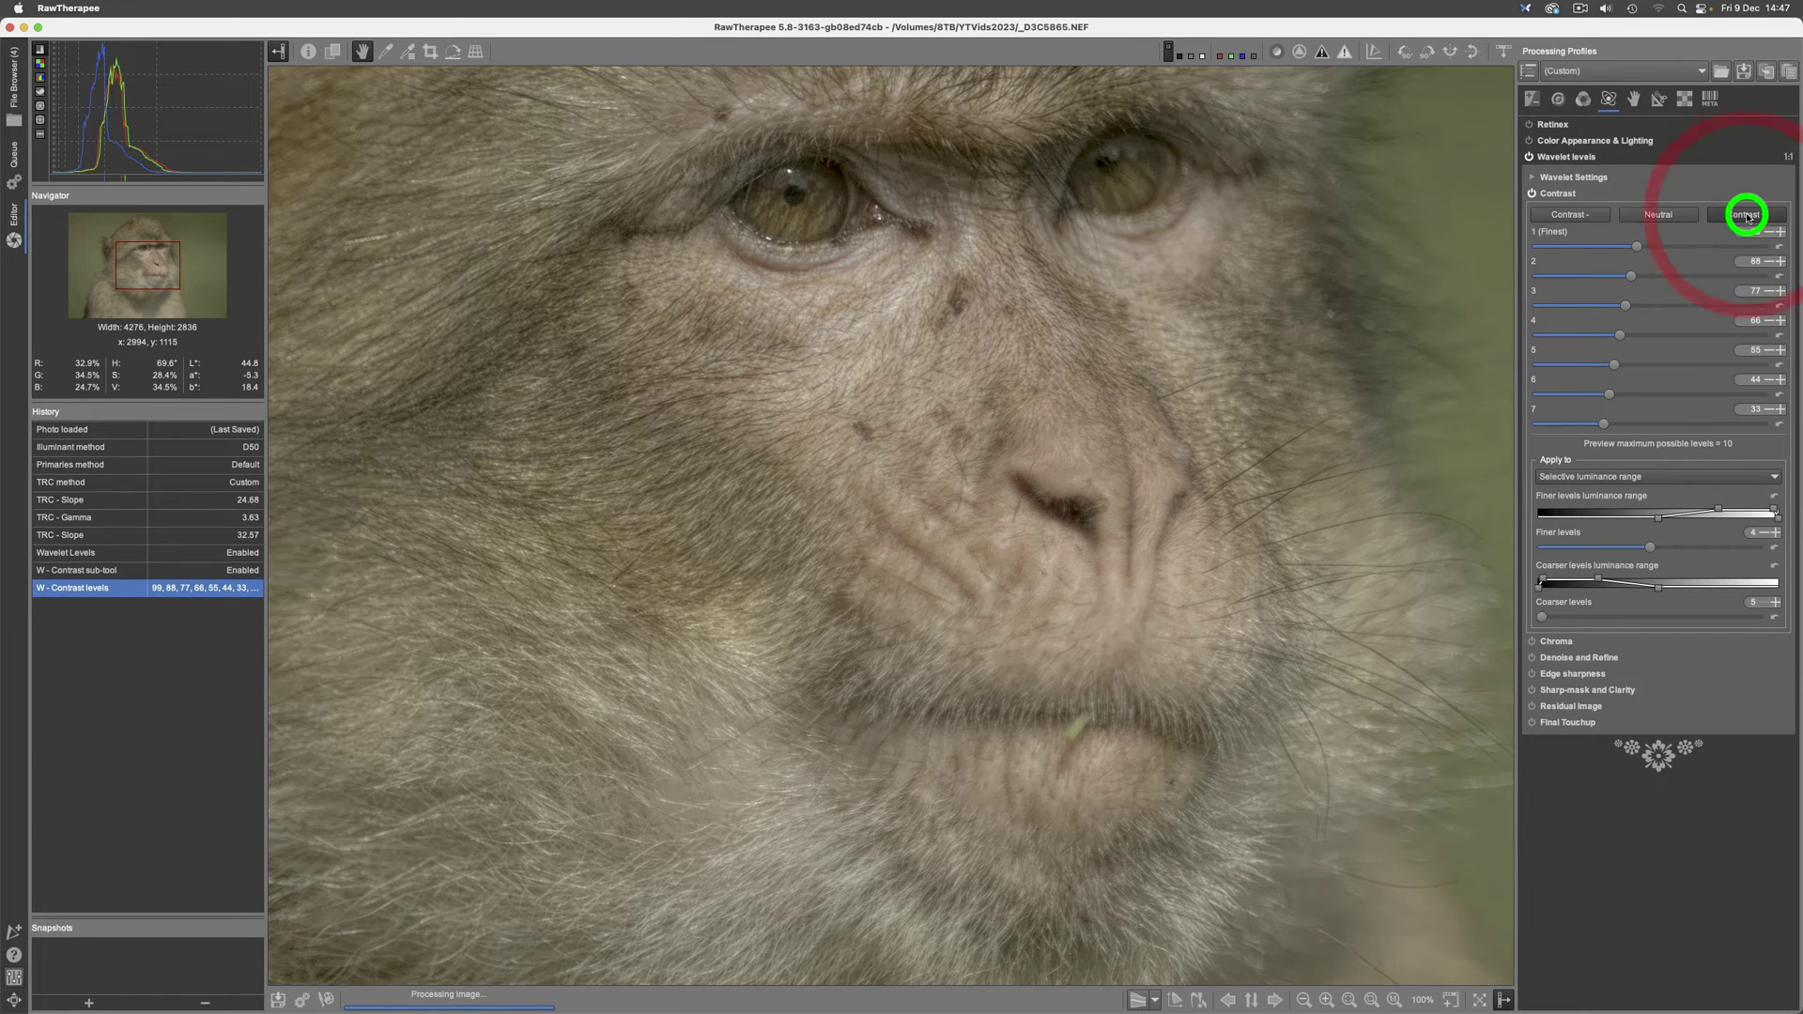
click(1746, 217)
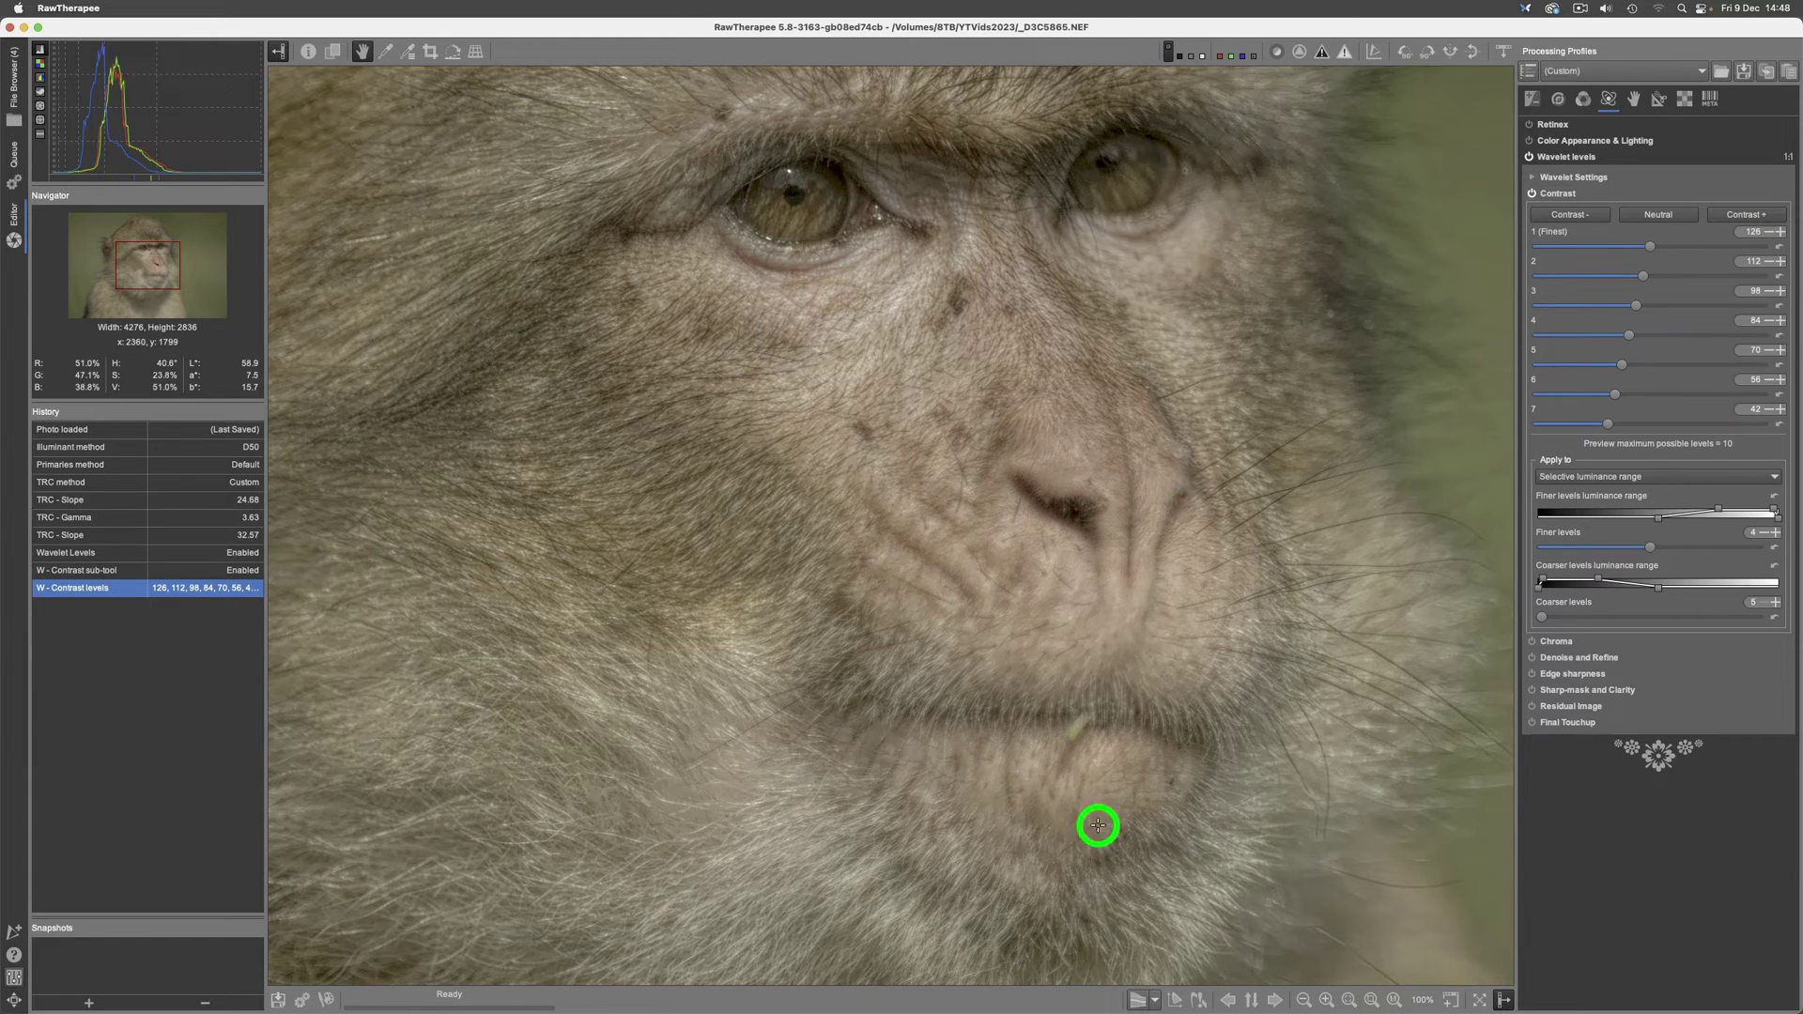
Compare the whole photo with Wavelet Levels off and on, and reduce contrast levels 1 to 7 to 108, 96, 84, 72, 60, 48 and 36.
click(1371, 1001)
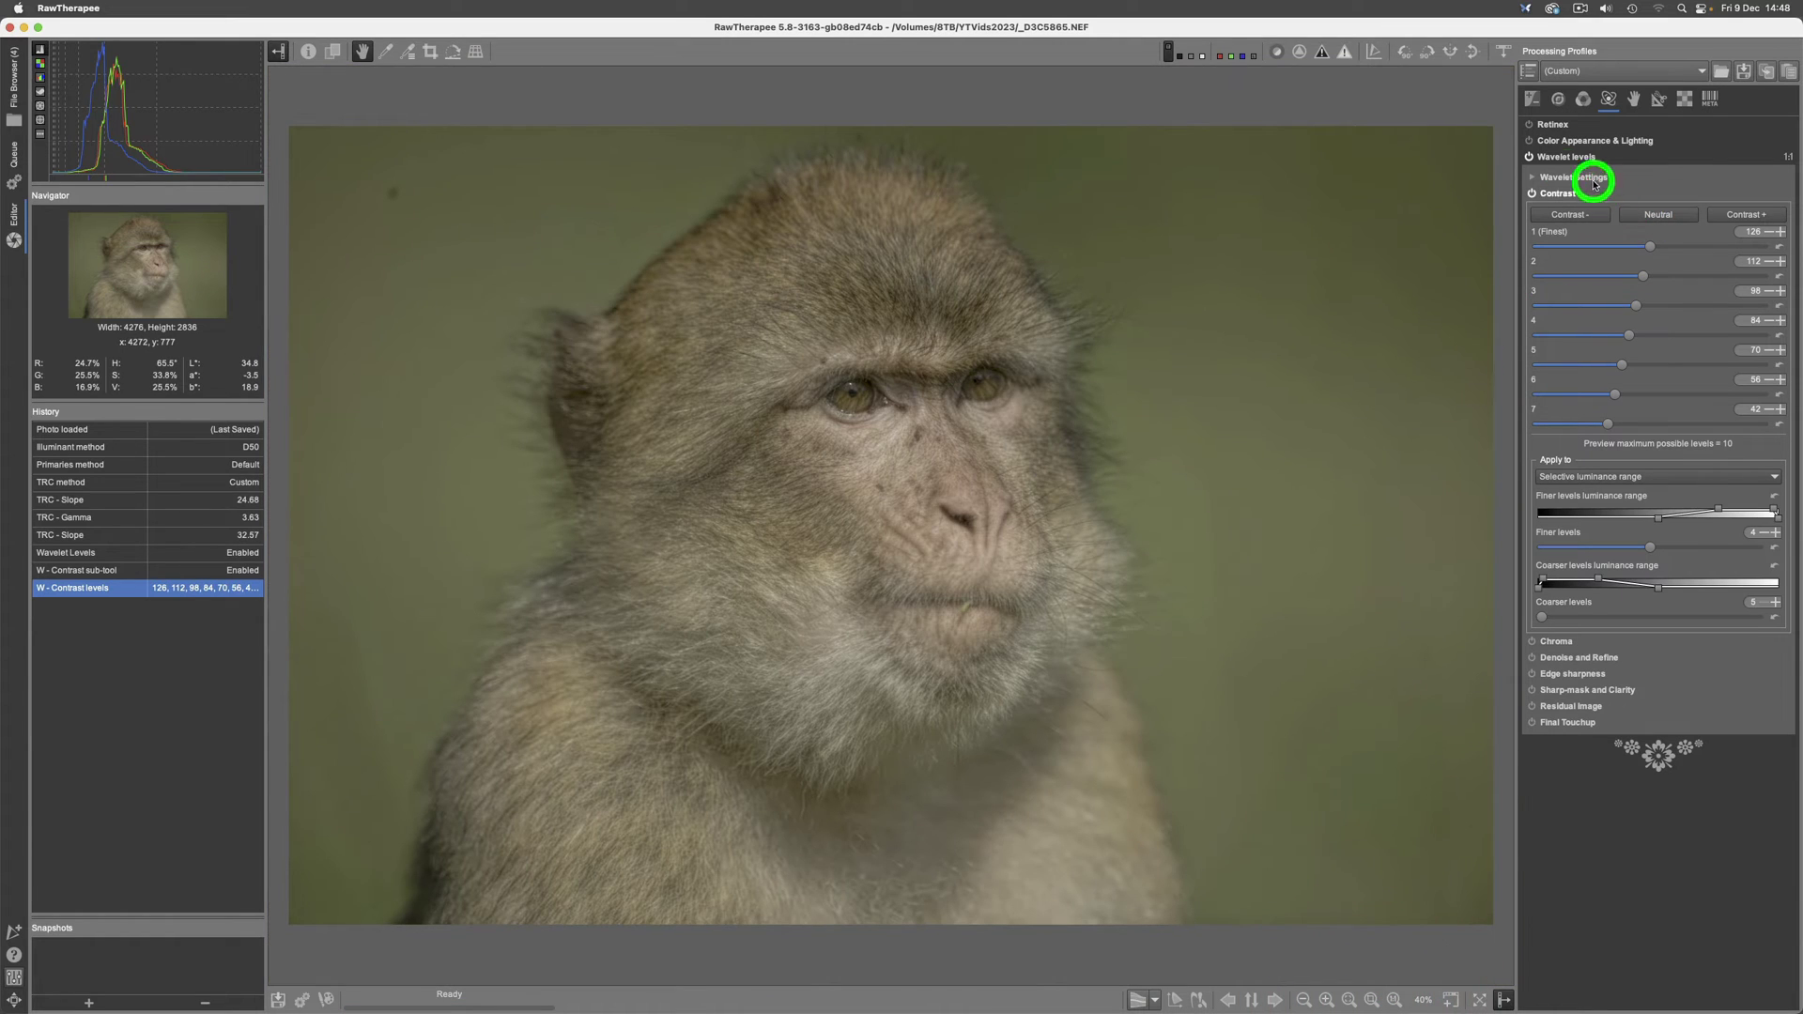
click(1528, 159)
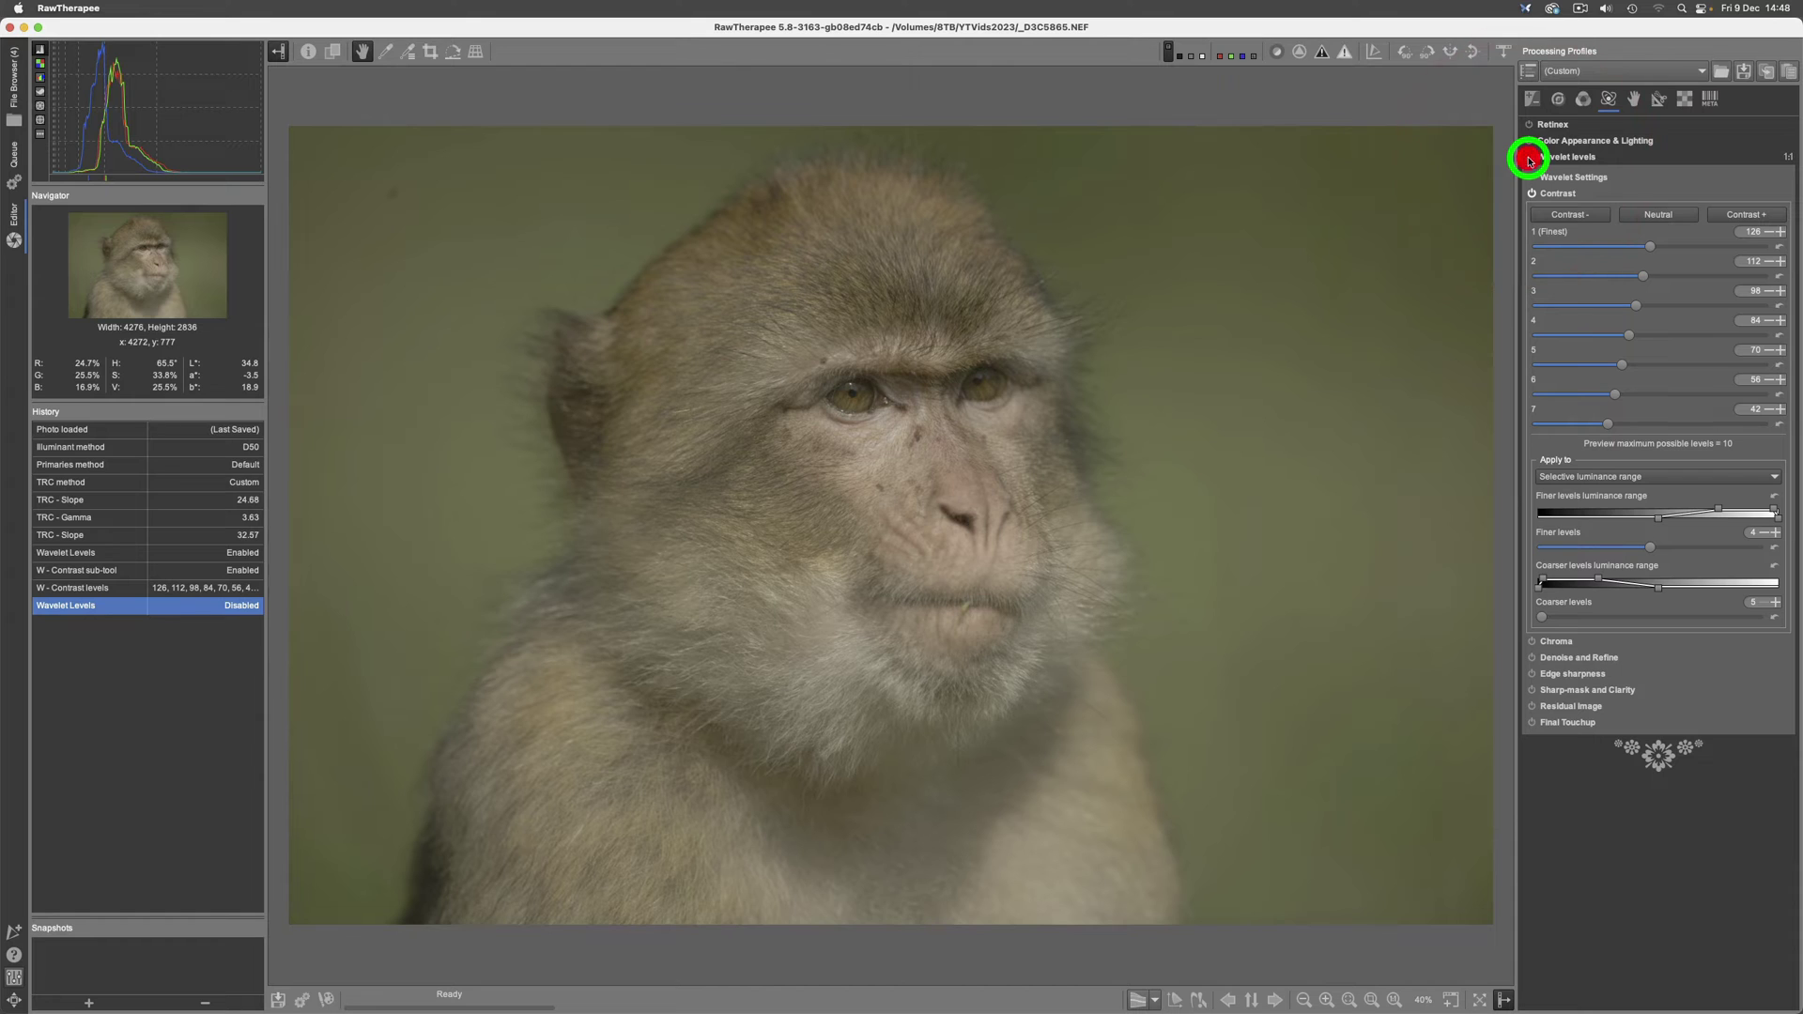
click(1528, 159)
click(1581, 216)
click(1581, 216)
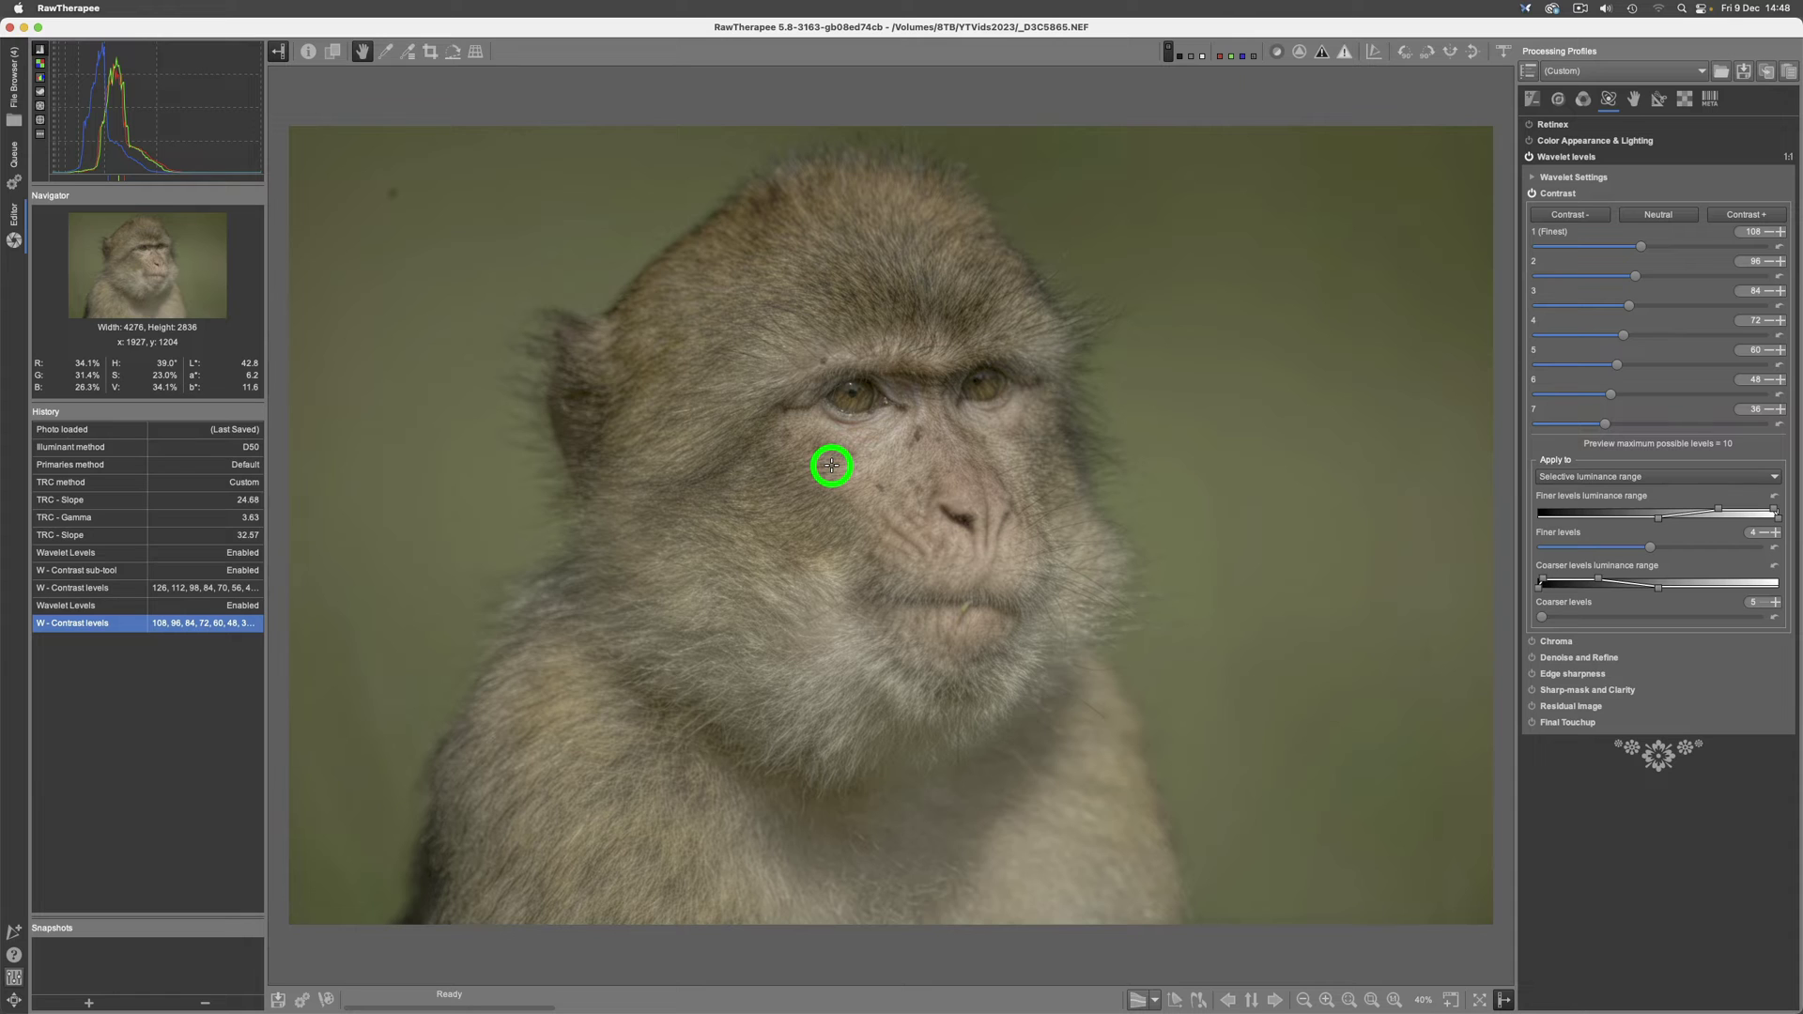
Try the automatic RGB grey method for the photo's white balance.
click(1534, 102)
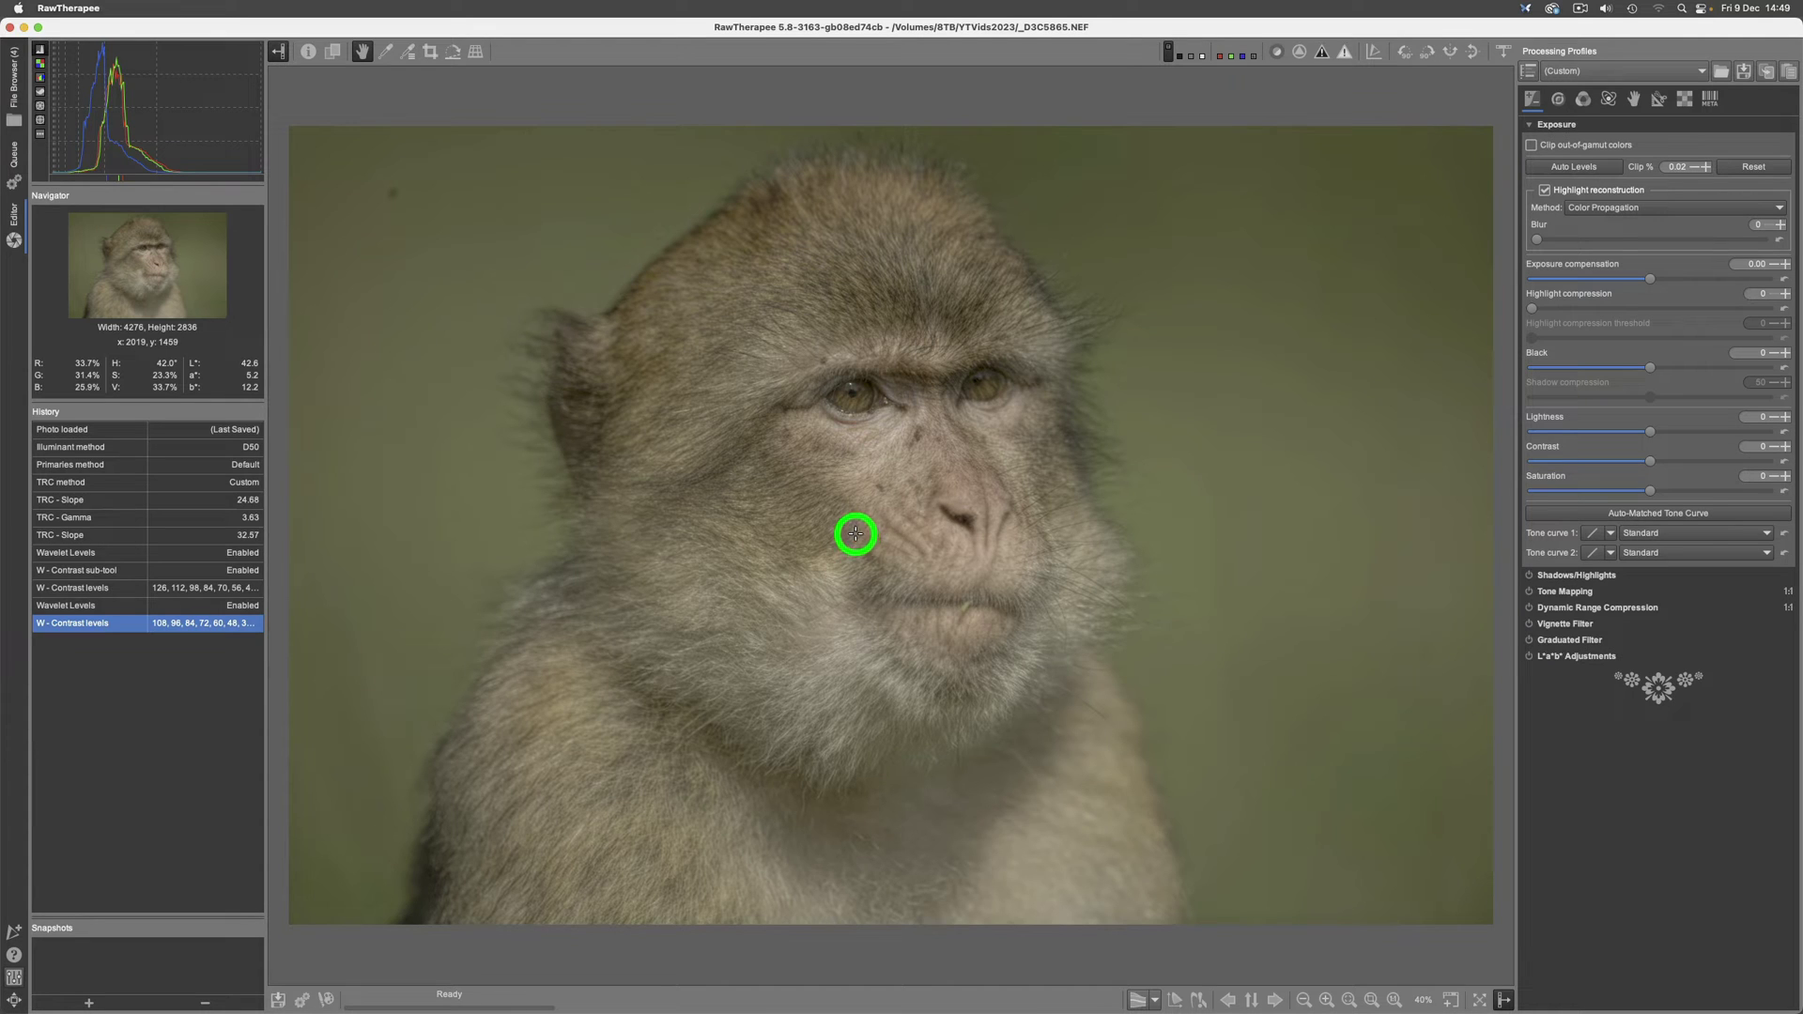
click(1585, 103)
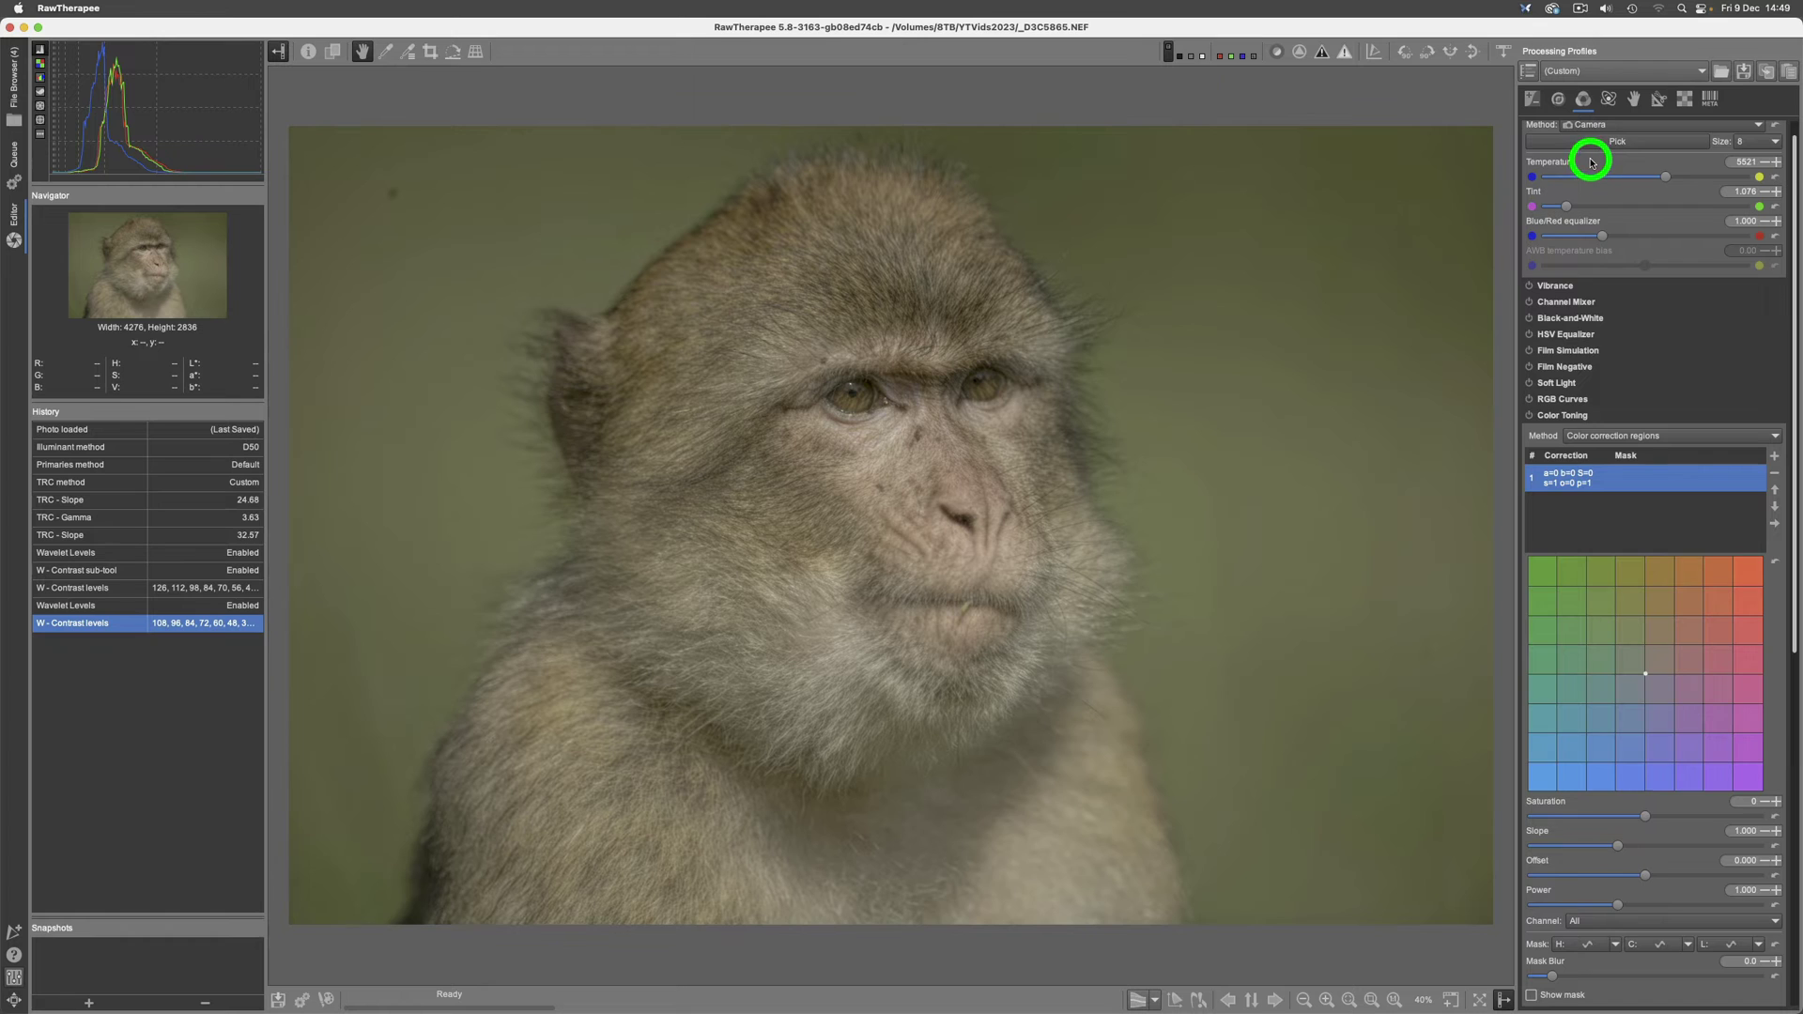
scroll(1592, 162, down, 5)
scroll(1591, 163, up, 5)
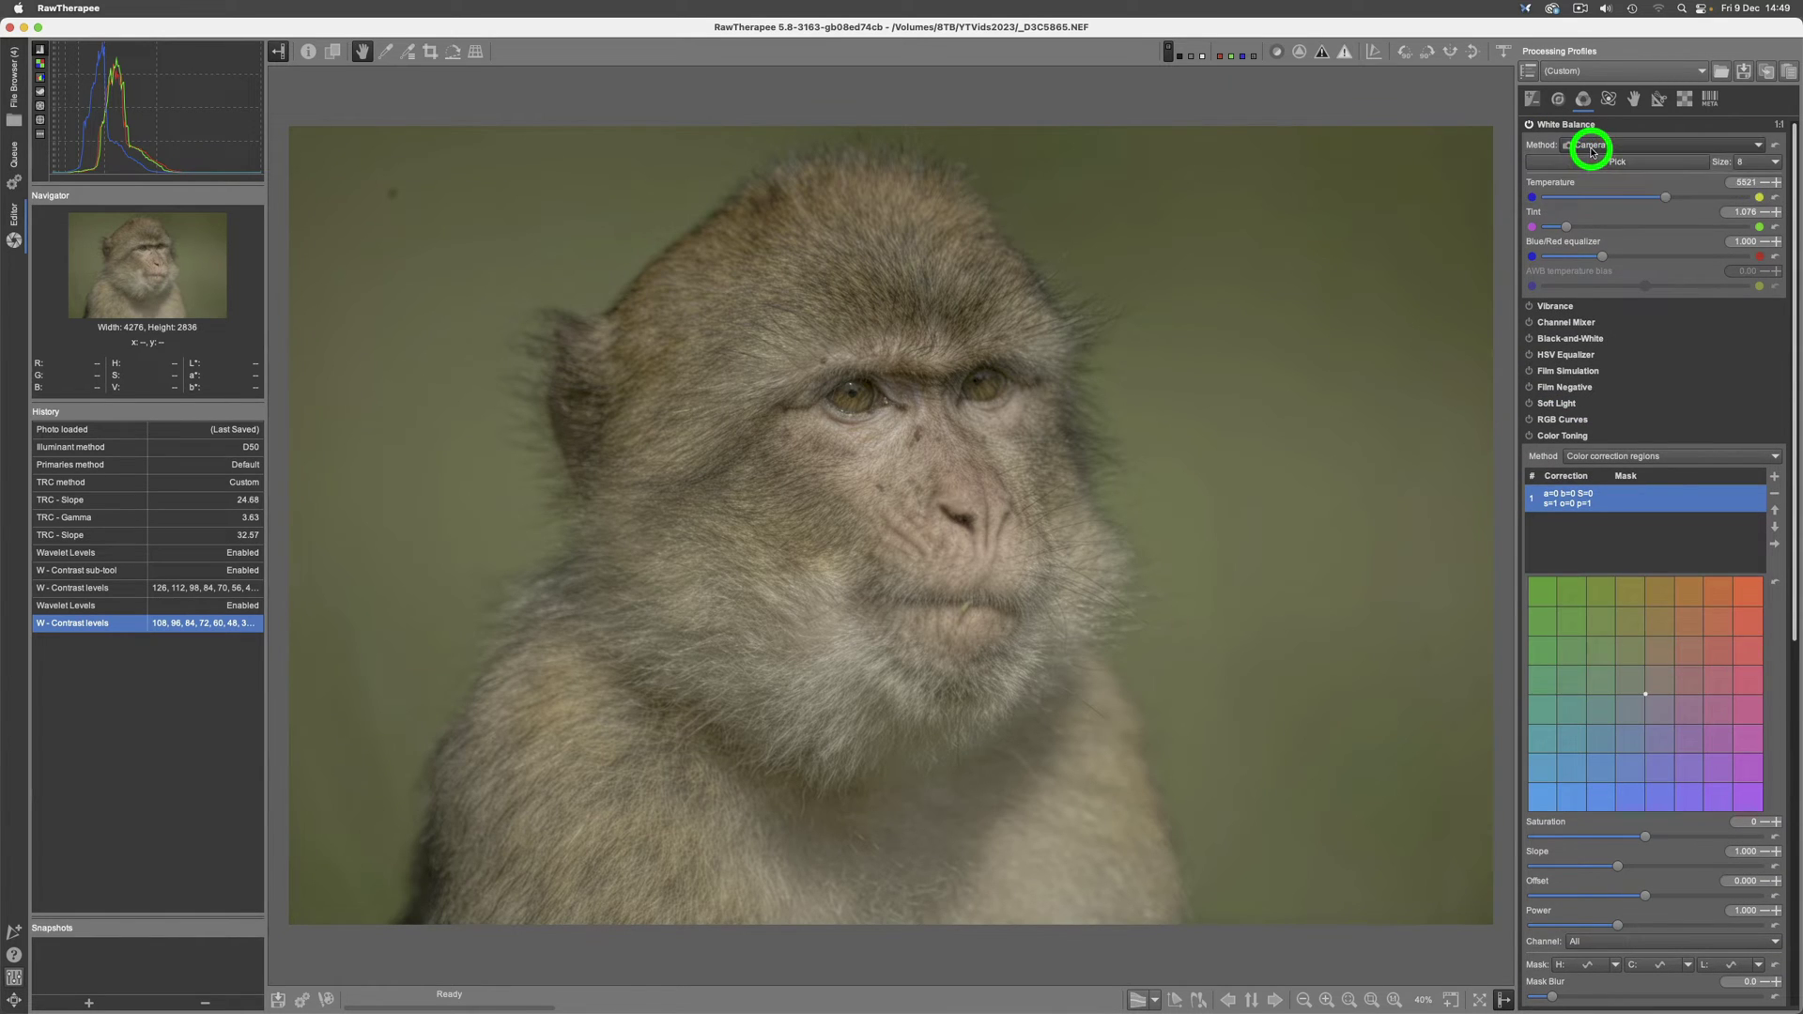
click(1589, 147)
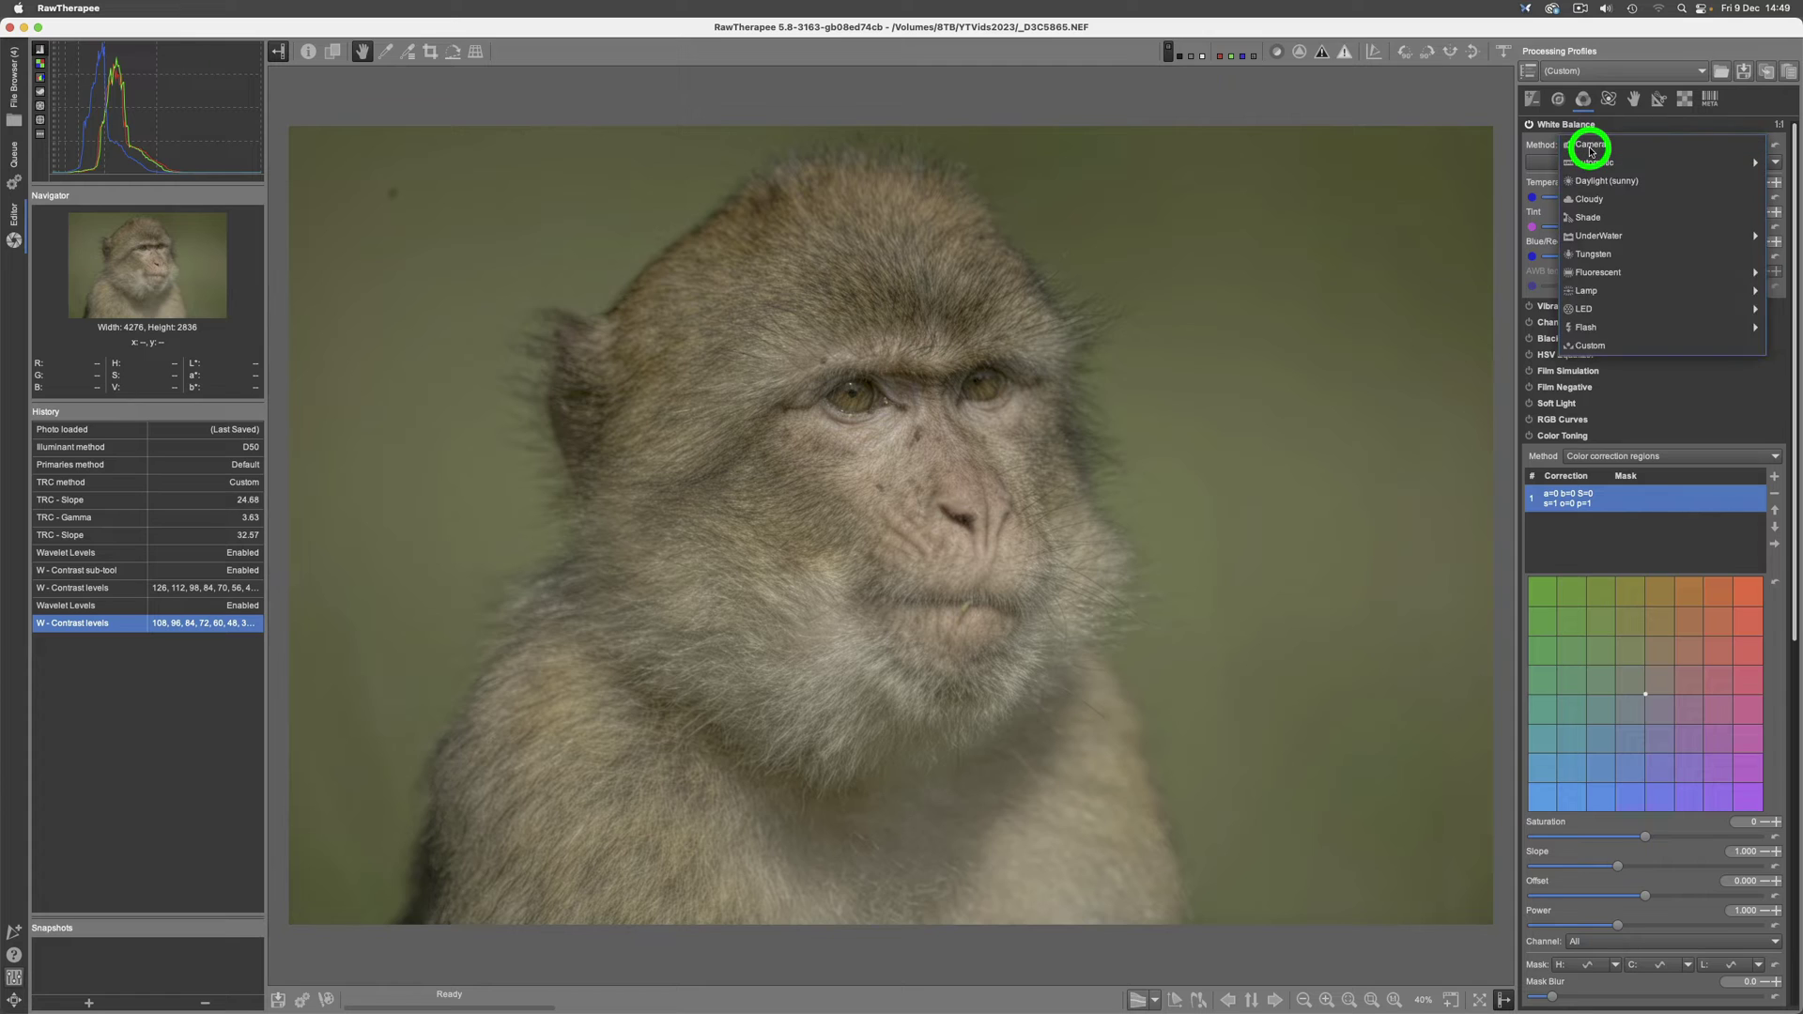
mouse_move(1587, 164)
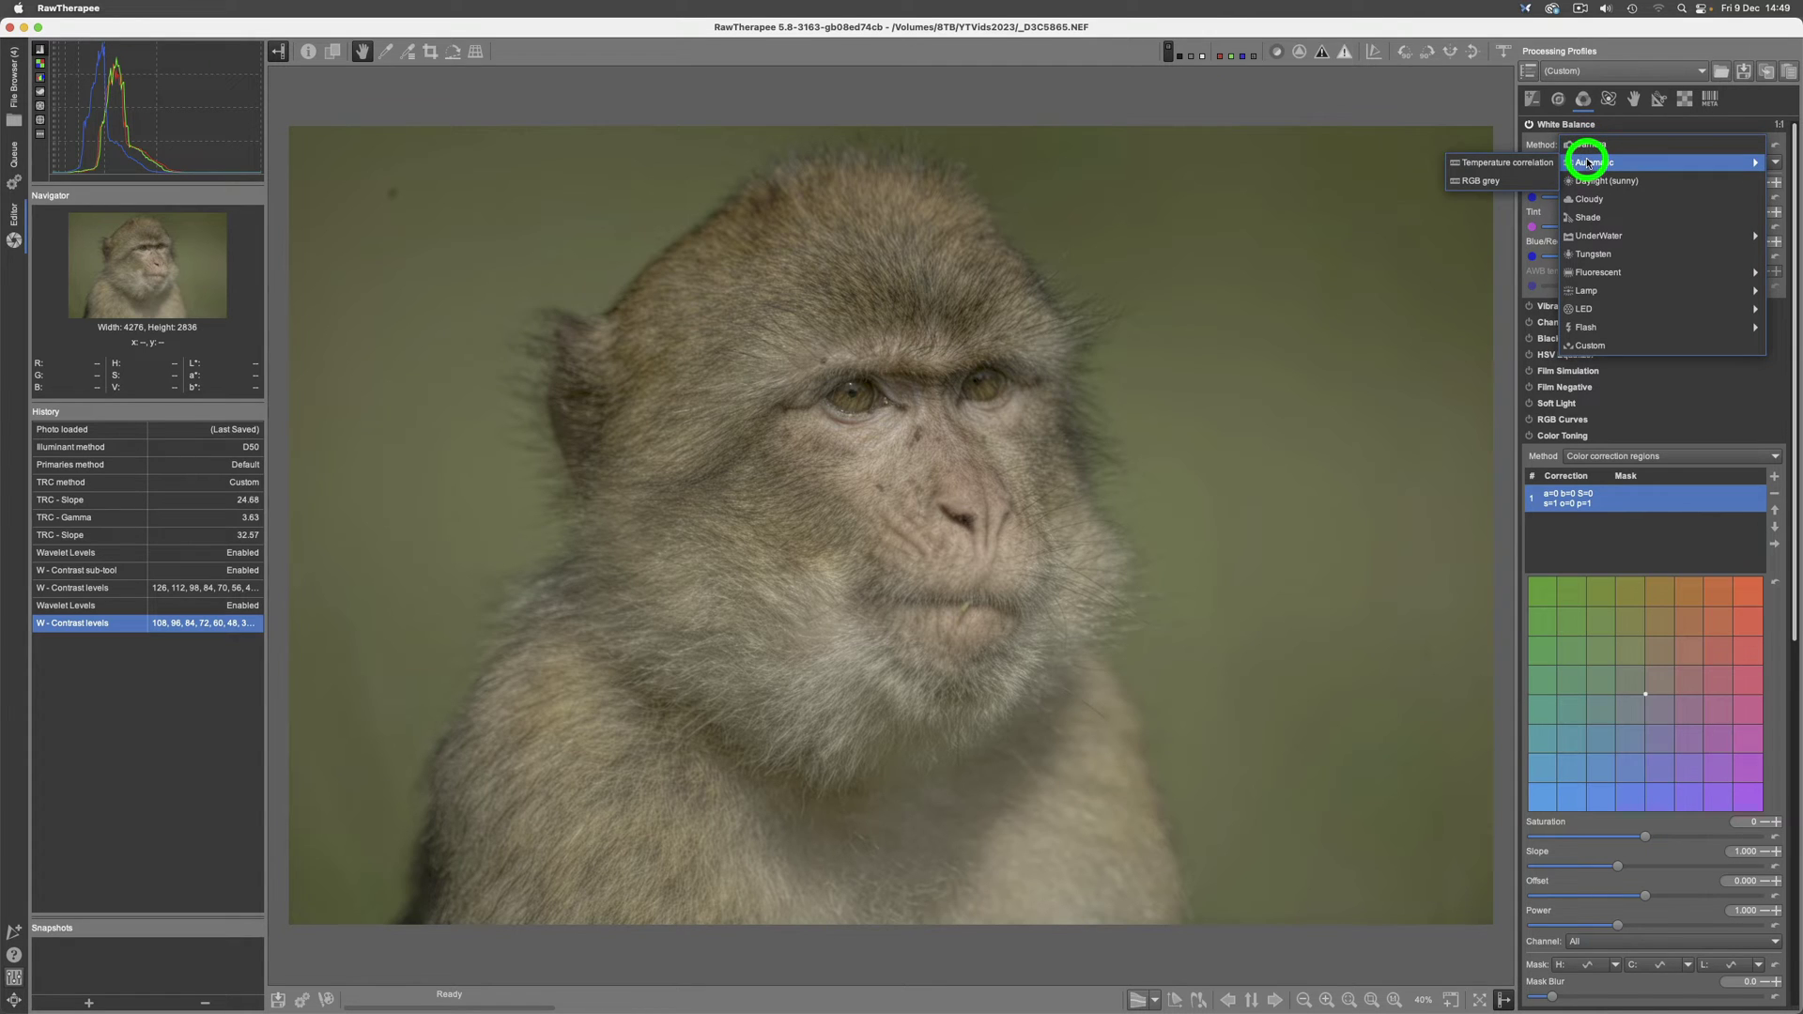
click(1493, 184)
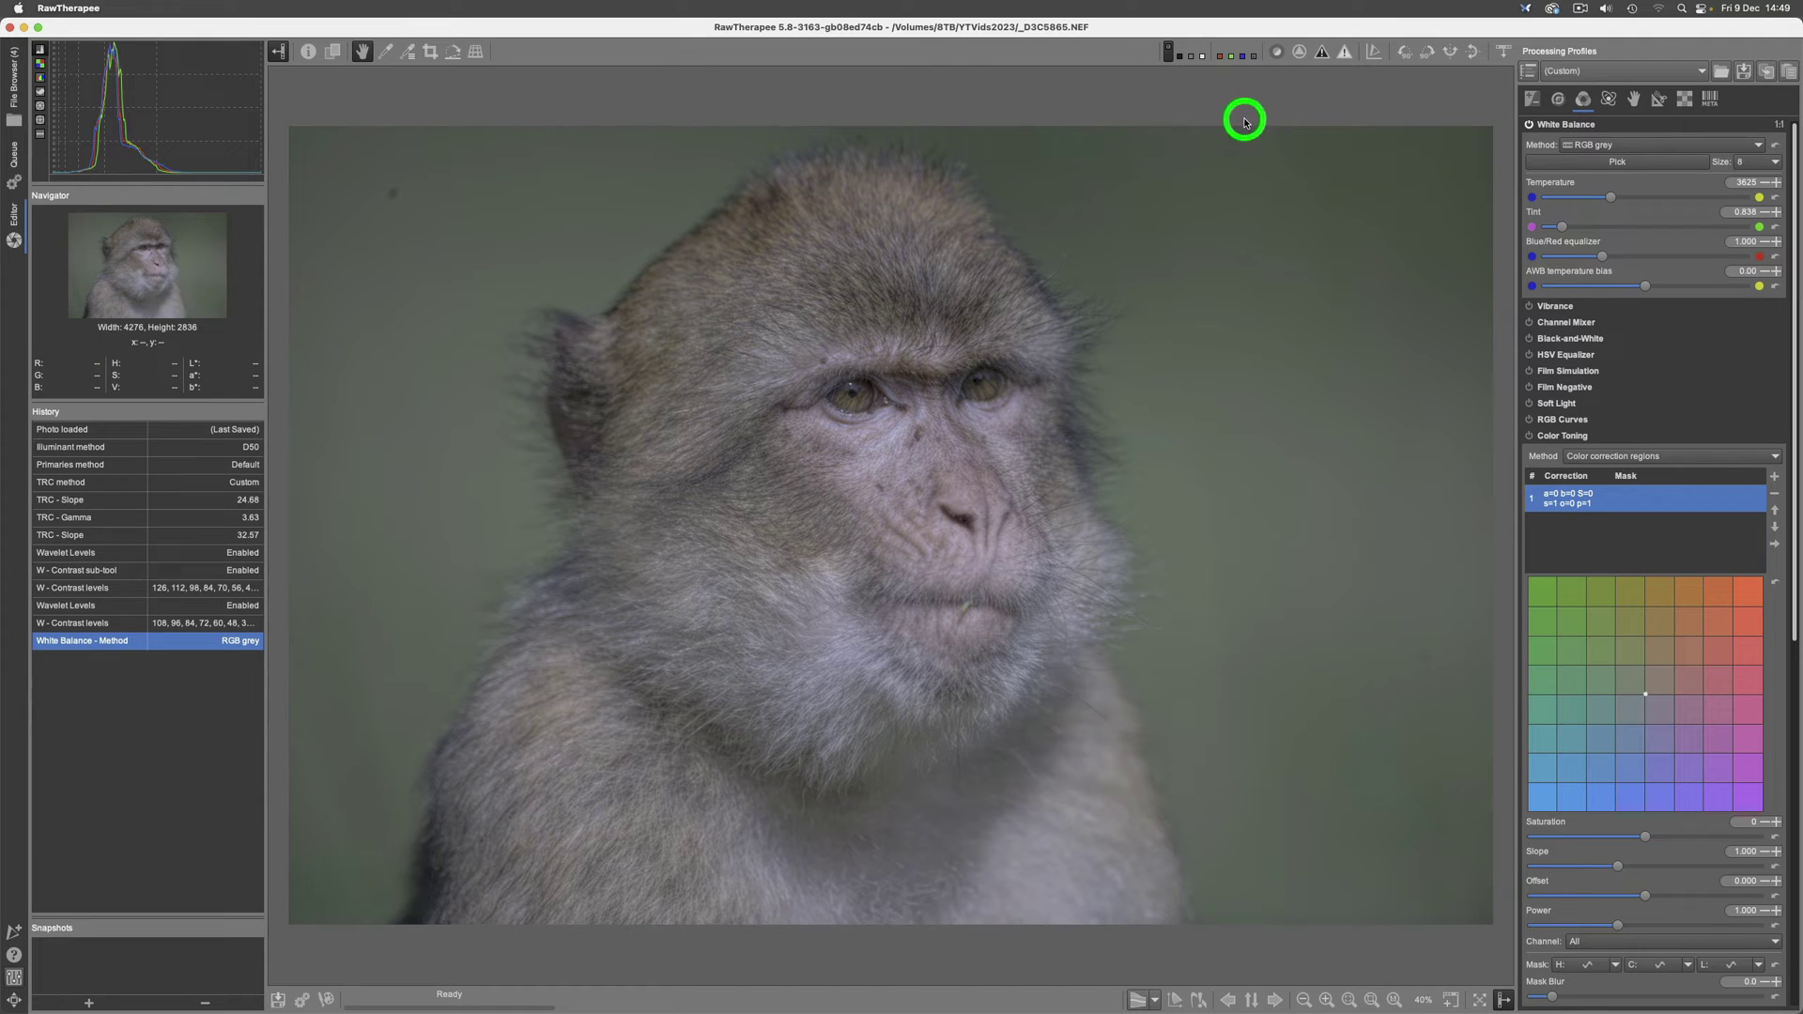
Set the white balance to automatic Temperature correlation and cool the temperature slightly to 5330.
click(1589, 146)
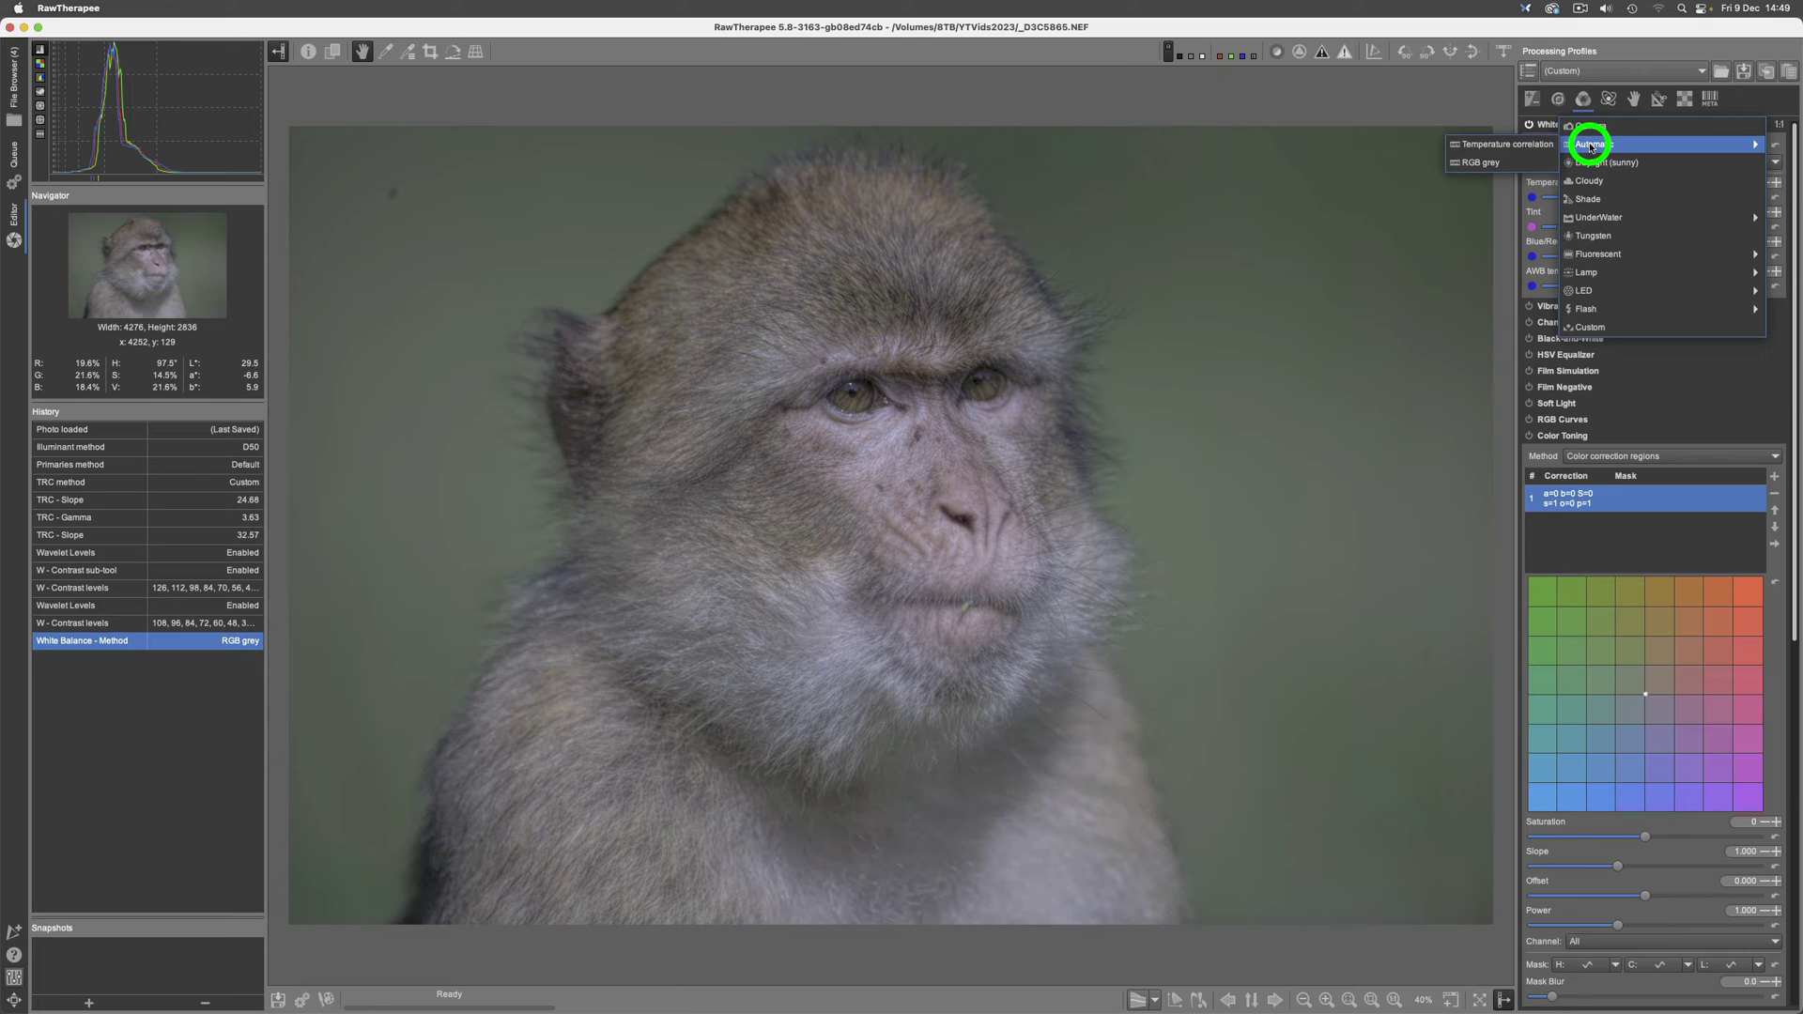
click(1537, 146)
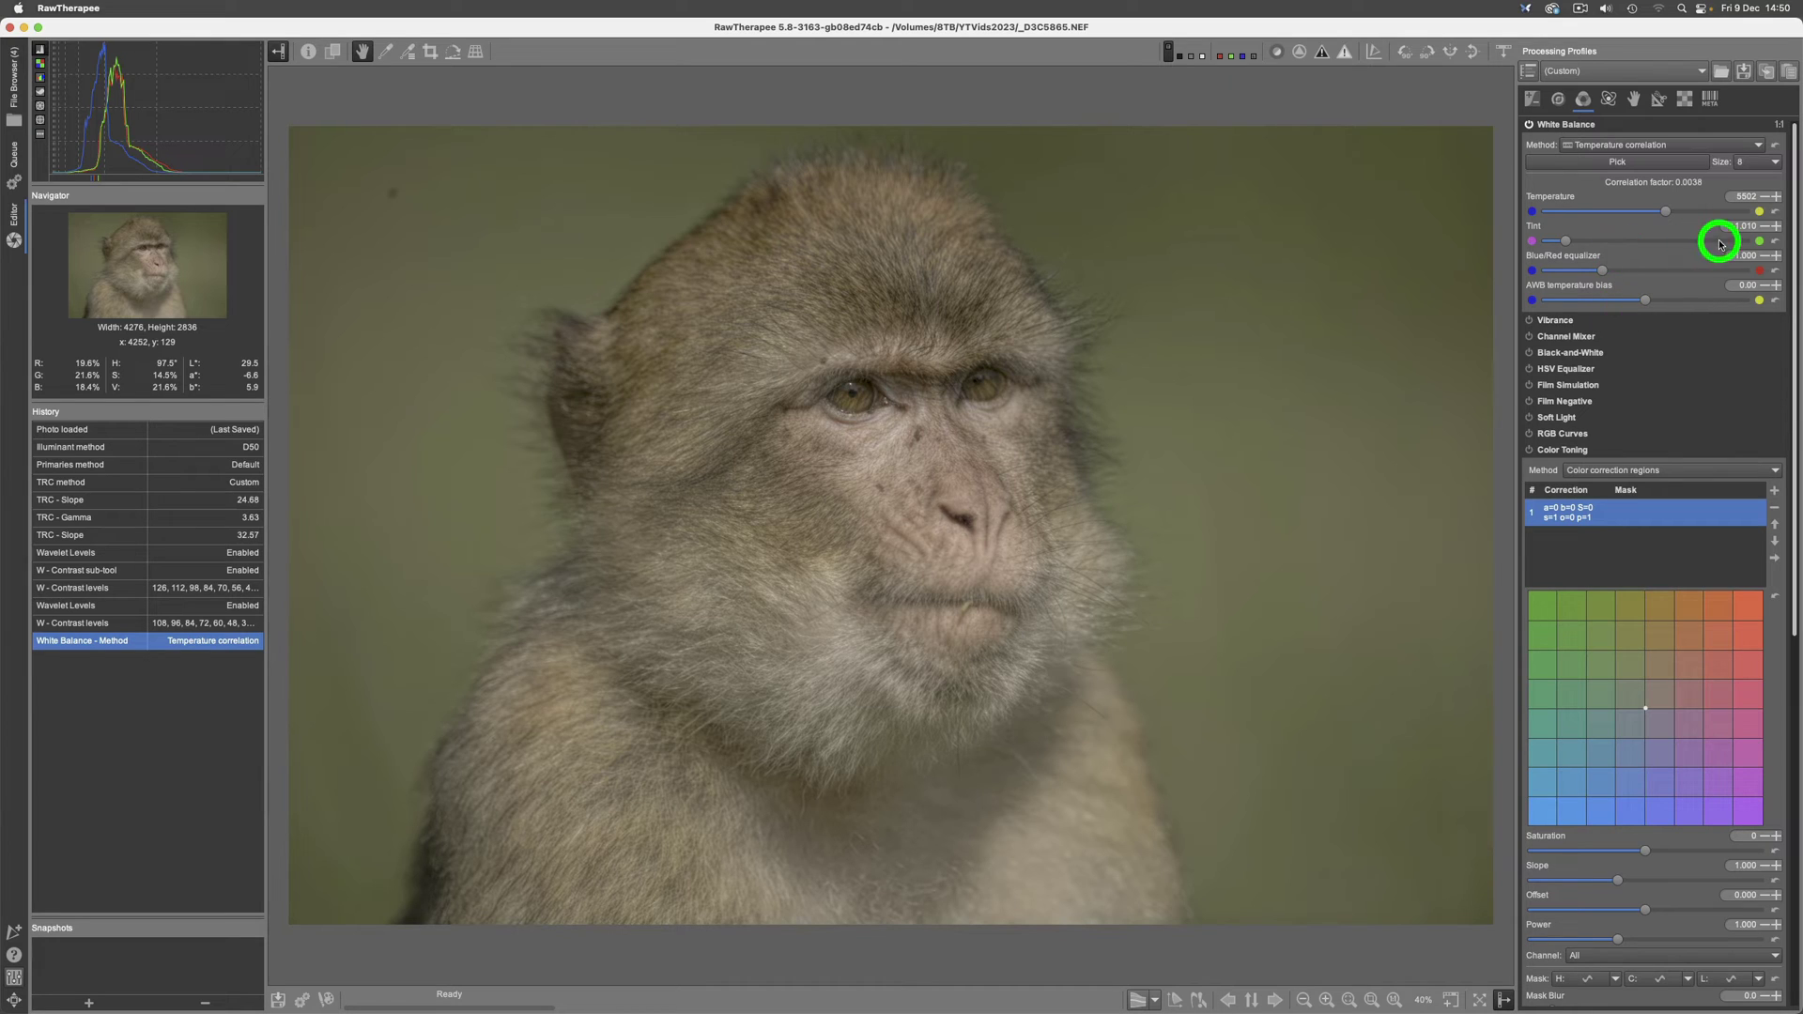
drag(1664, 212, 1658, 212)
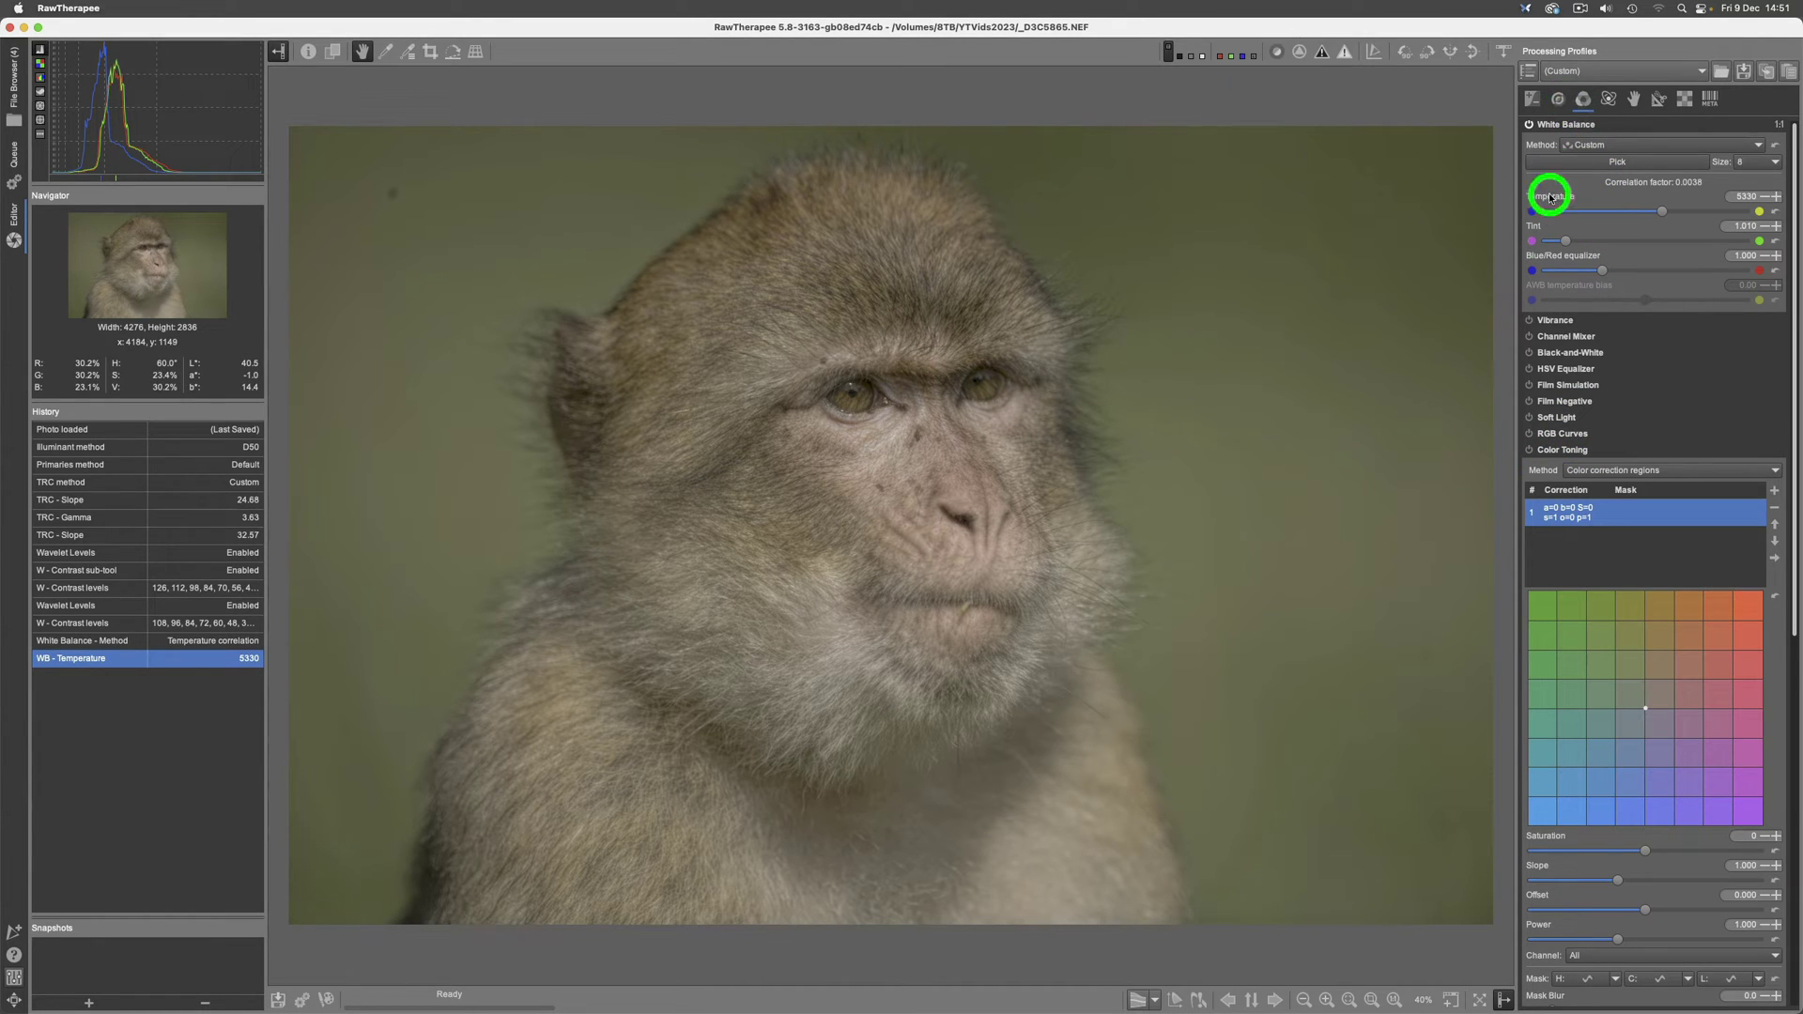
Enable Color Toning with color correction regions, open the hue mask curve and display the region's mask.
click(1531, 452)
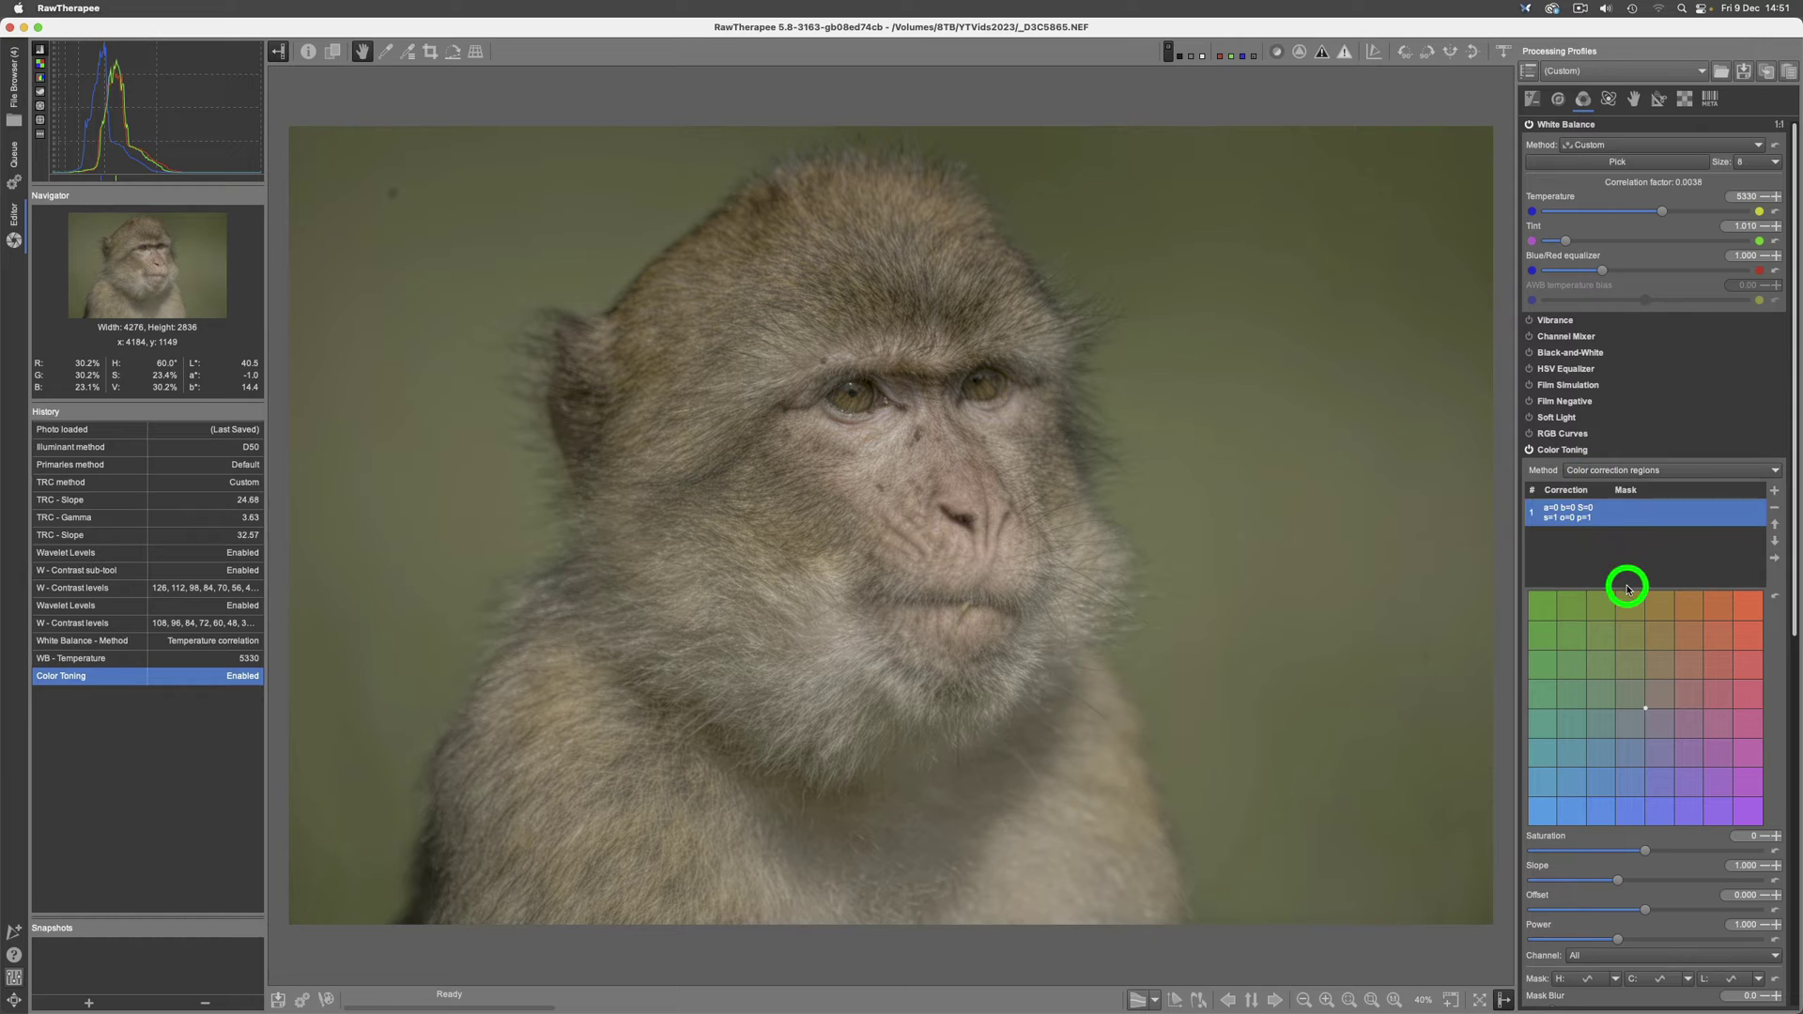
scroll(1603, 569, down, 5)
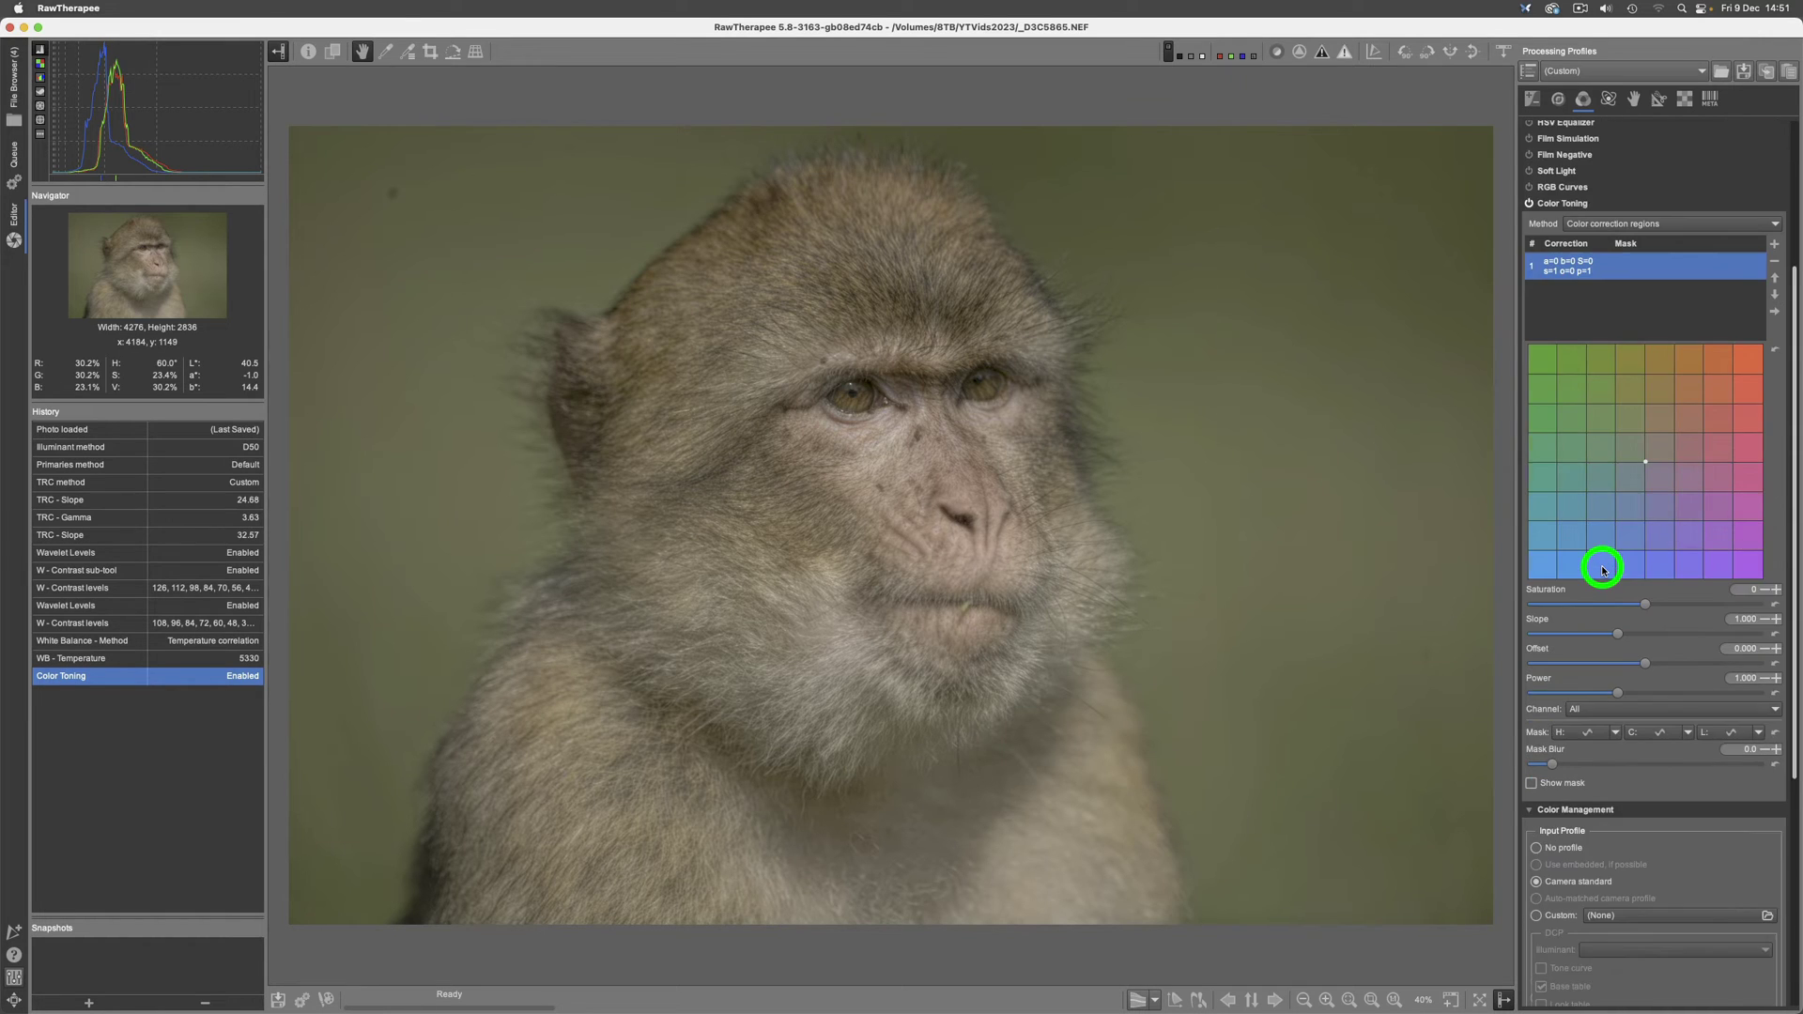
scroll(1603, 569, down, 5)
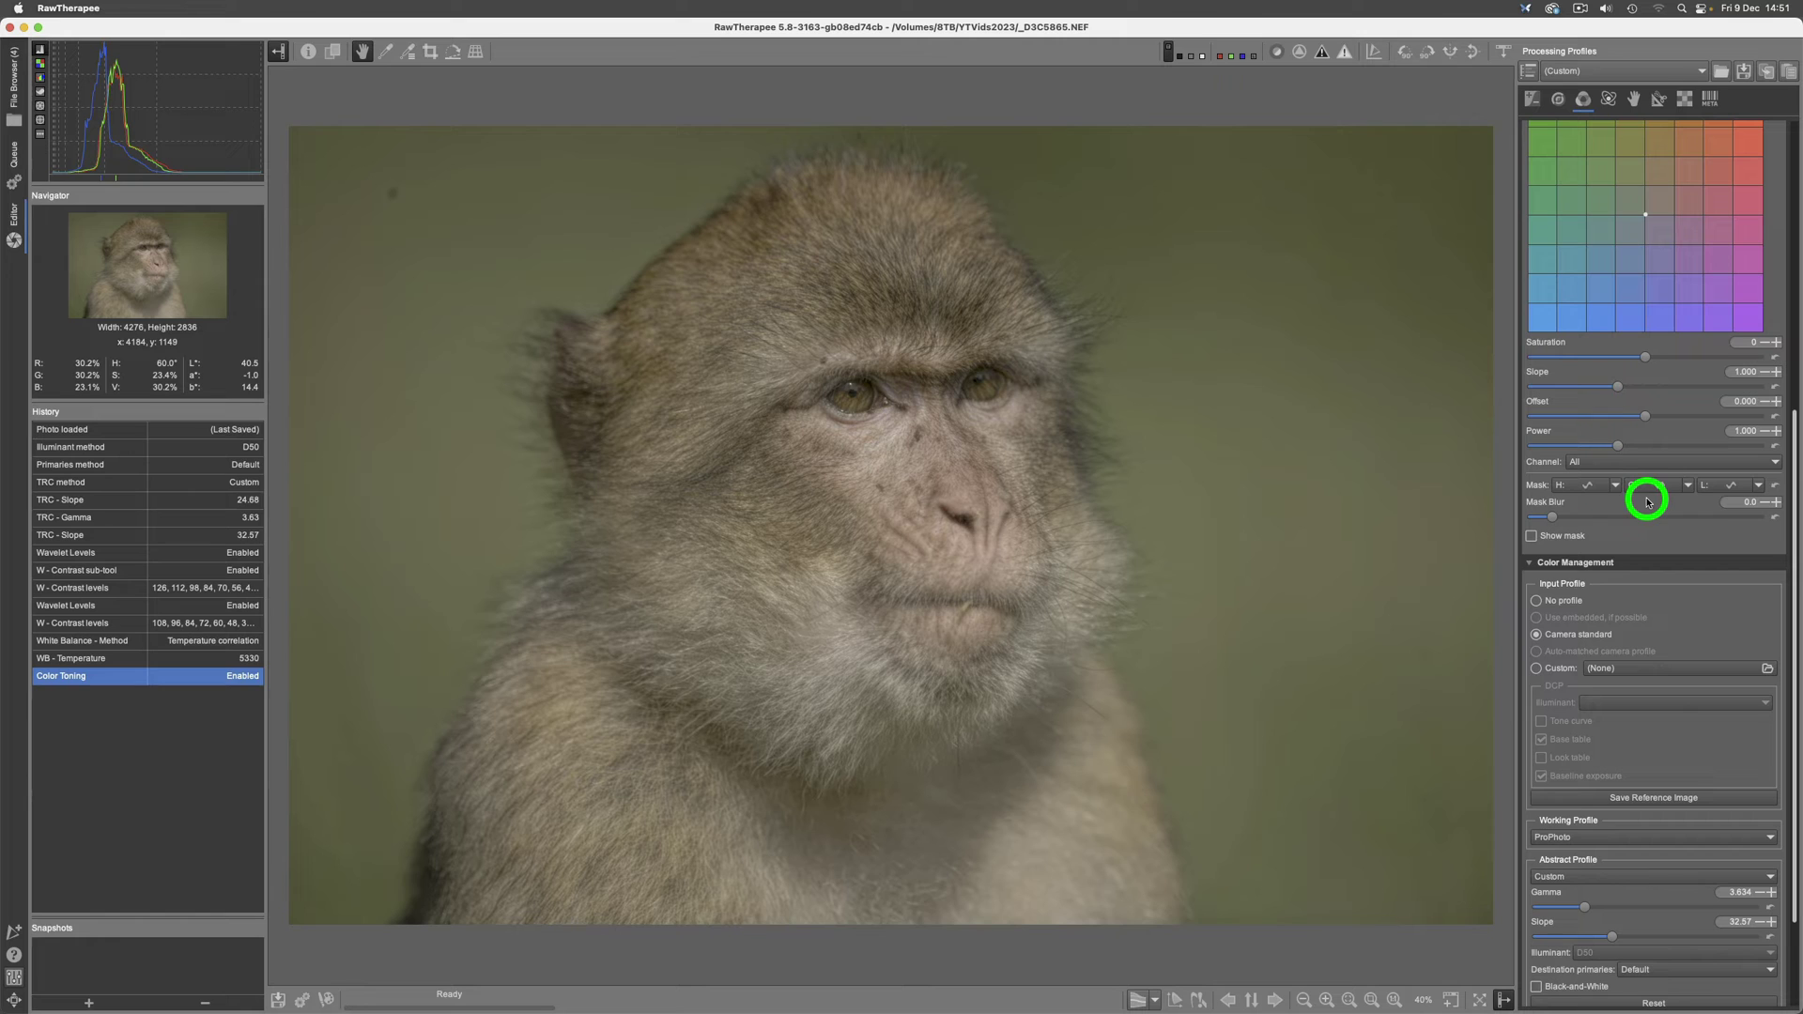
click(1583, 490)
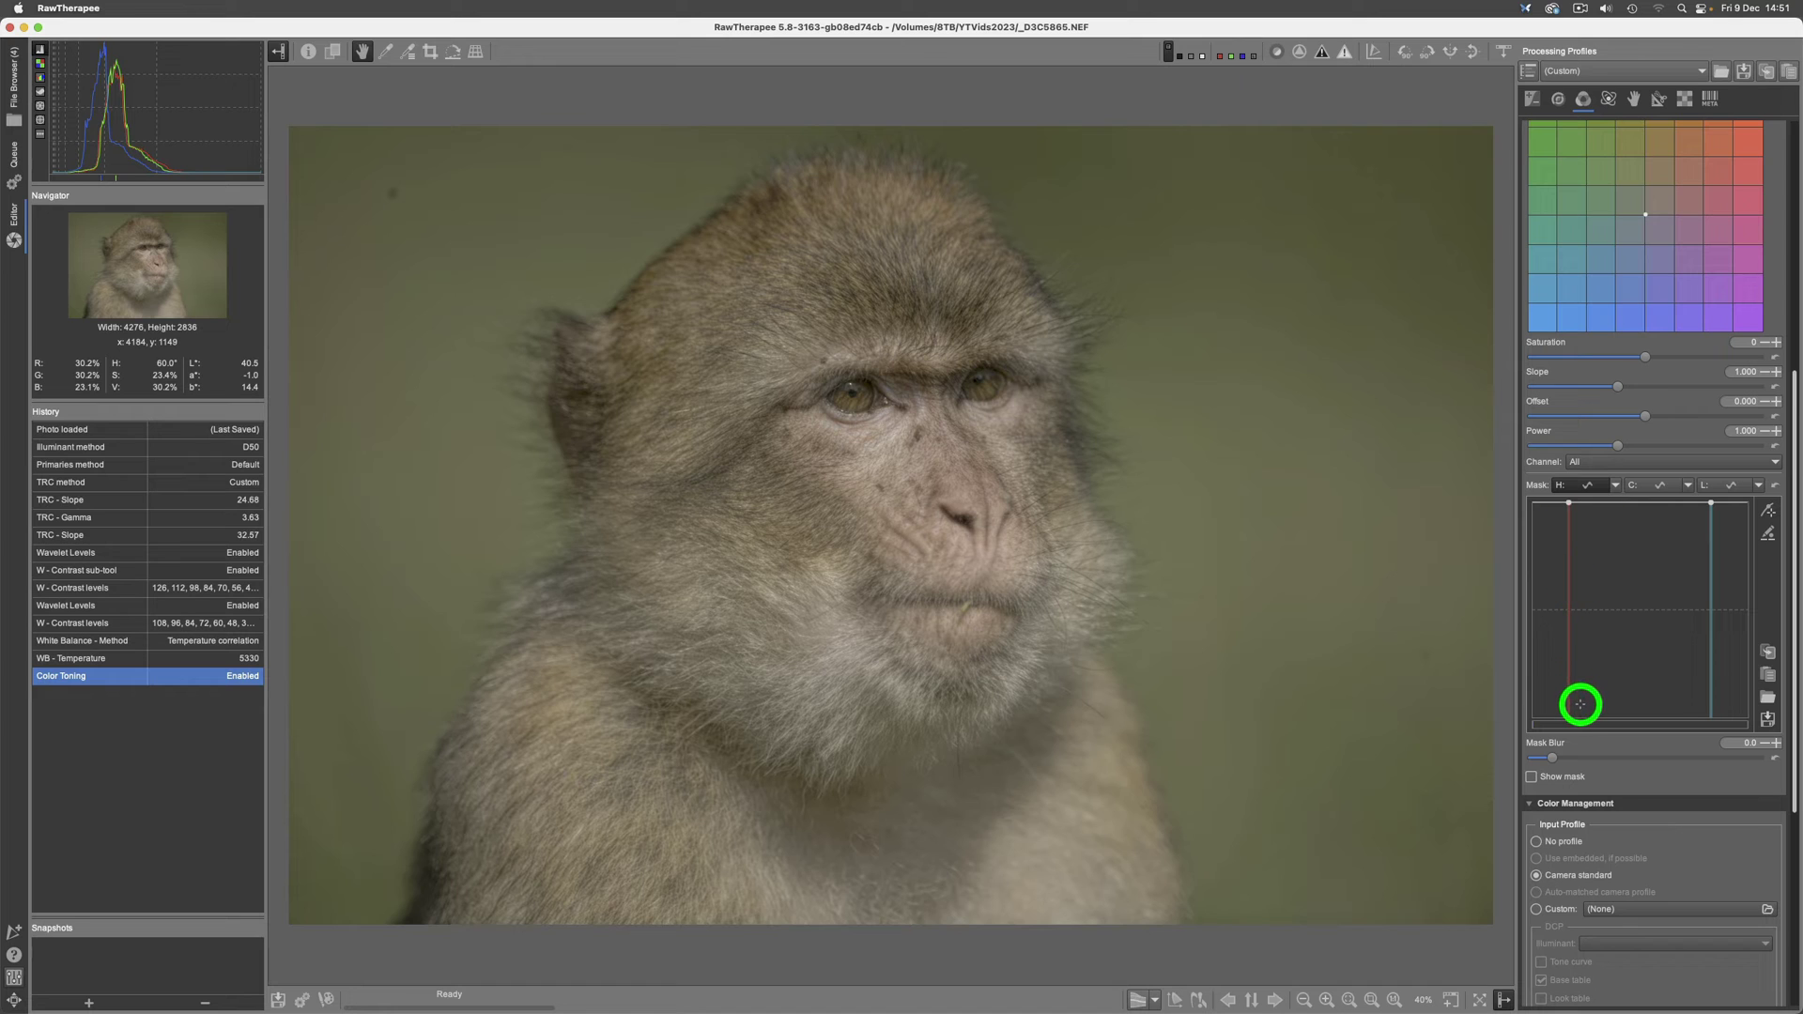
click(1532, 778)
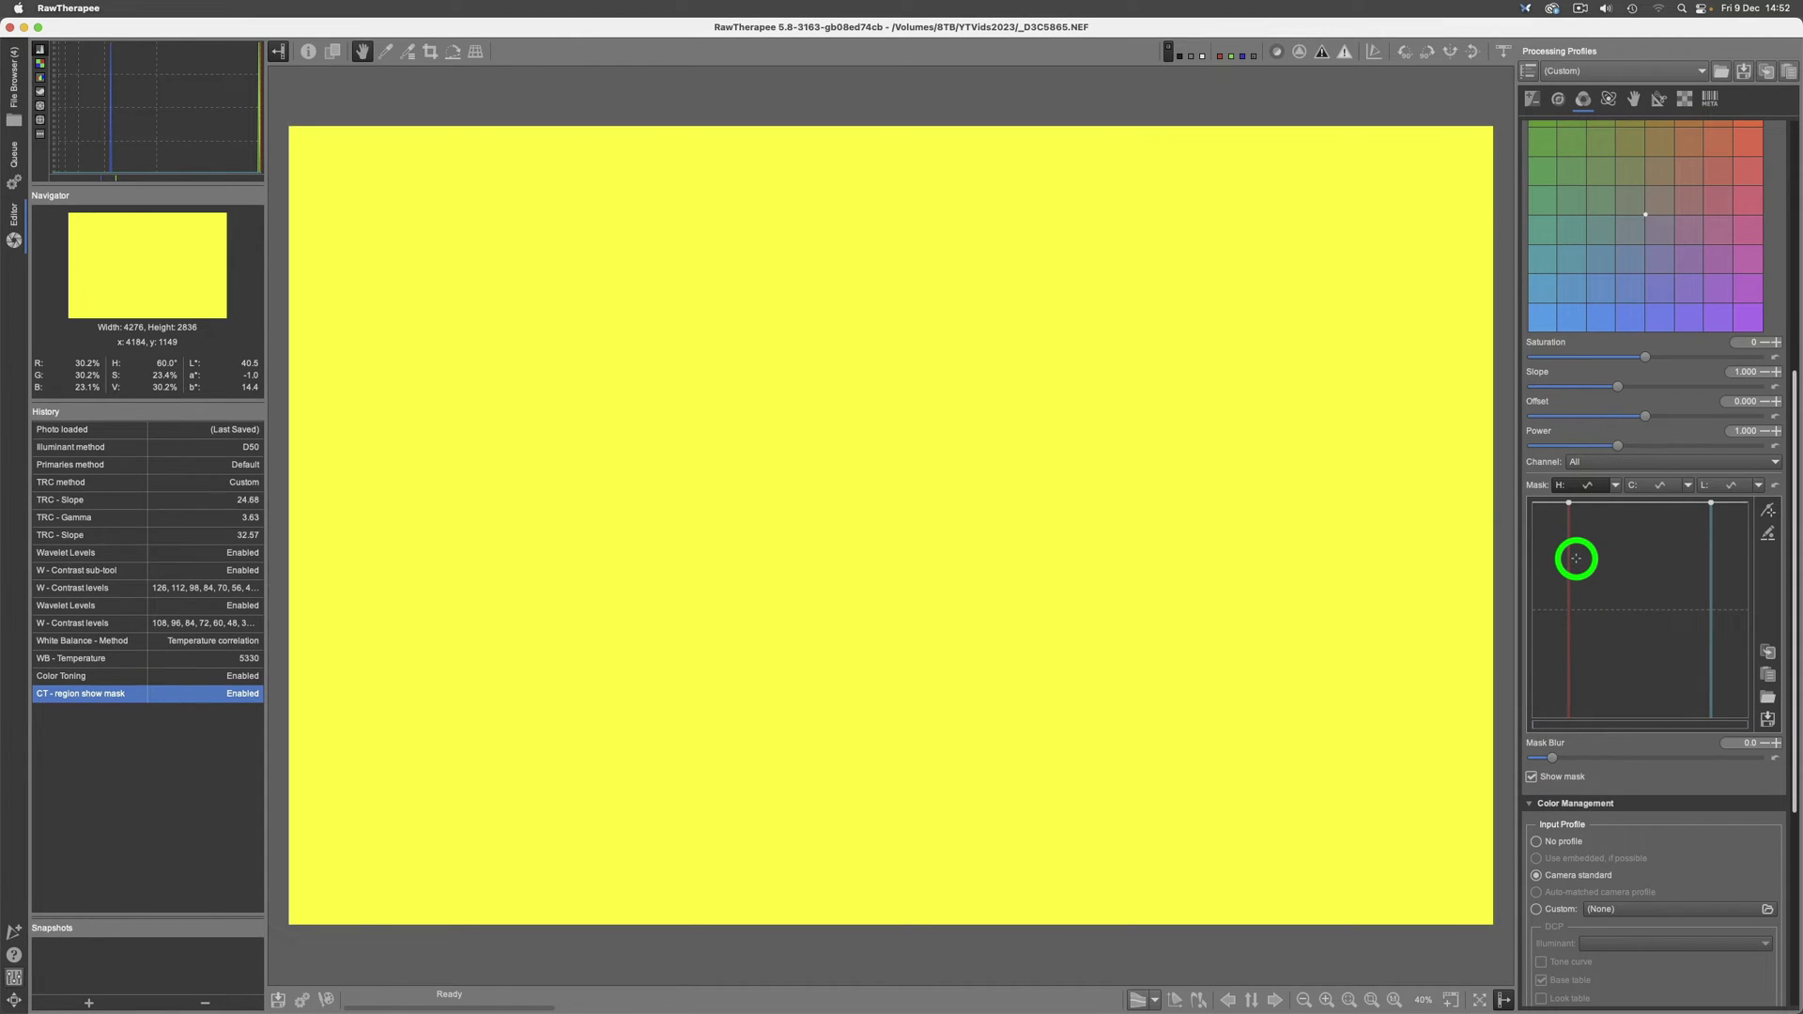
Shape the hue mask curve with its peak at green, flattening it to zero at red and at an added magenta point.
click(1565, 504)
drag(1570, 503, 1580, 718)
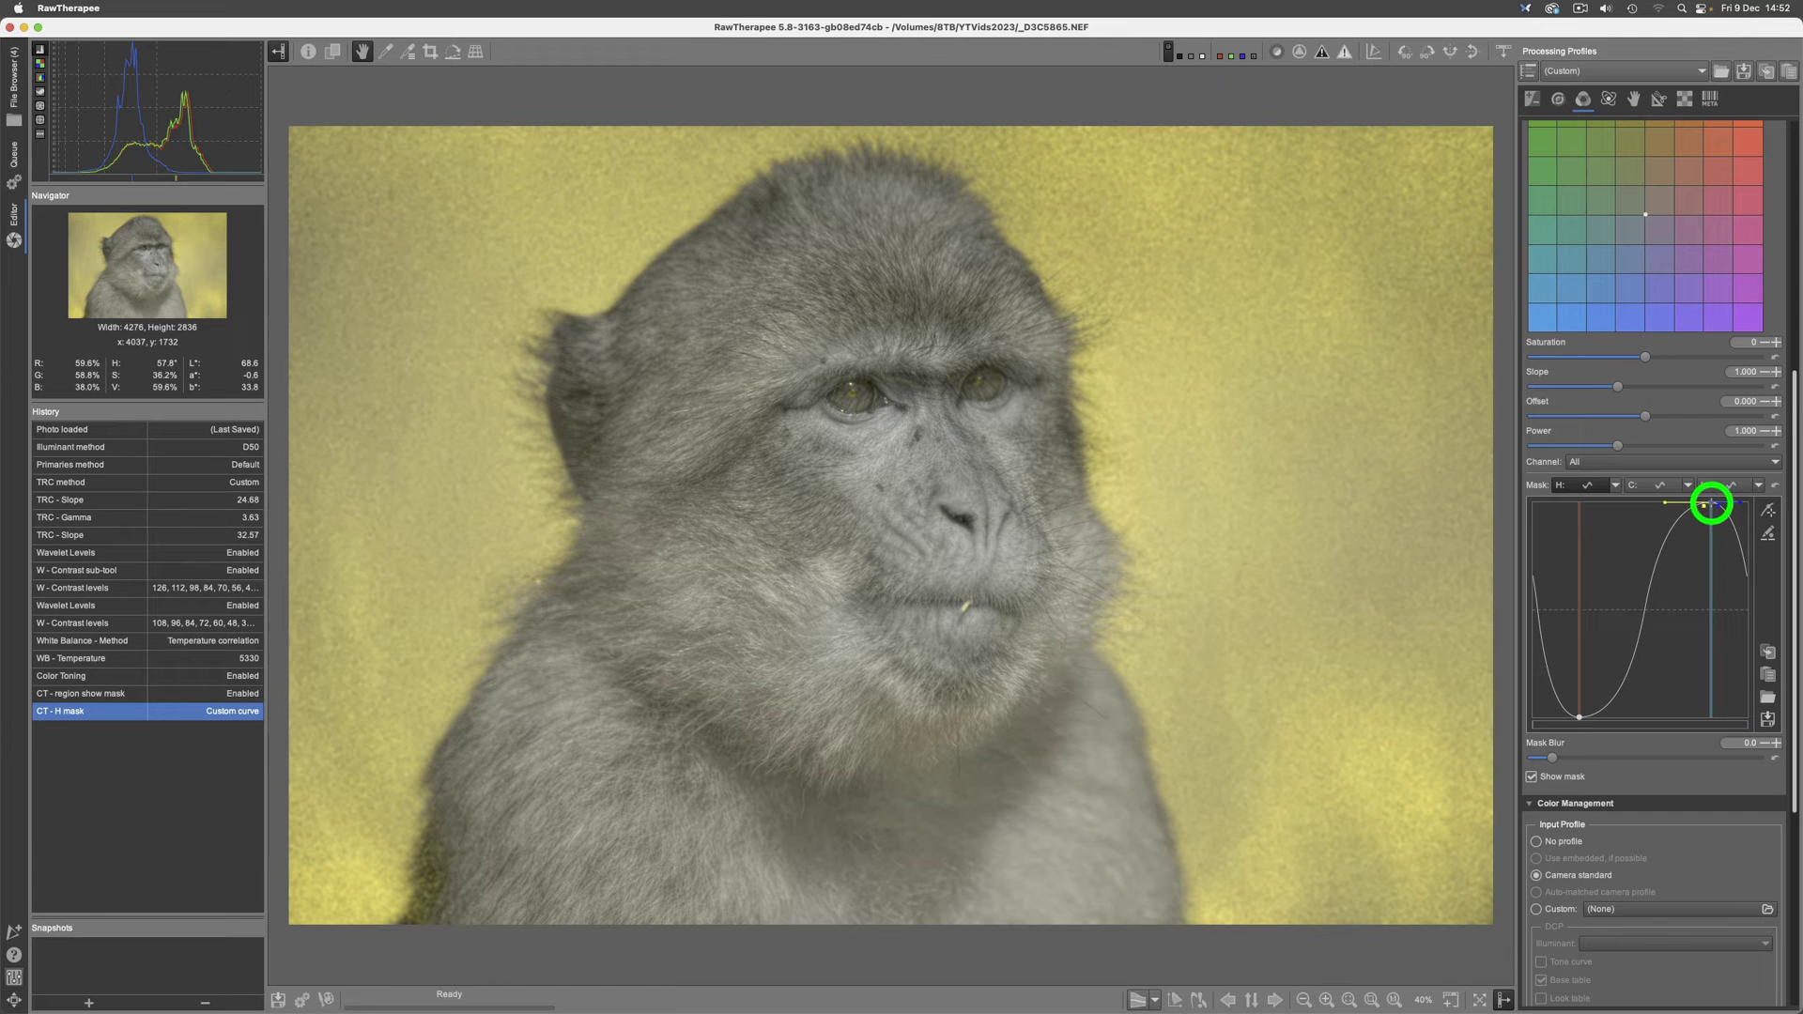
drag(1702, 498, 1663, 502)
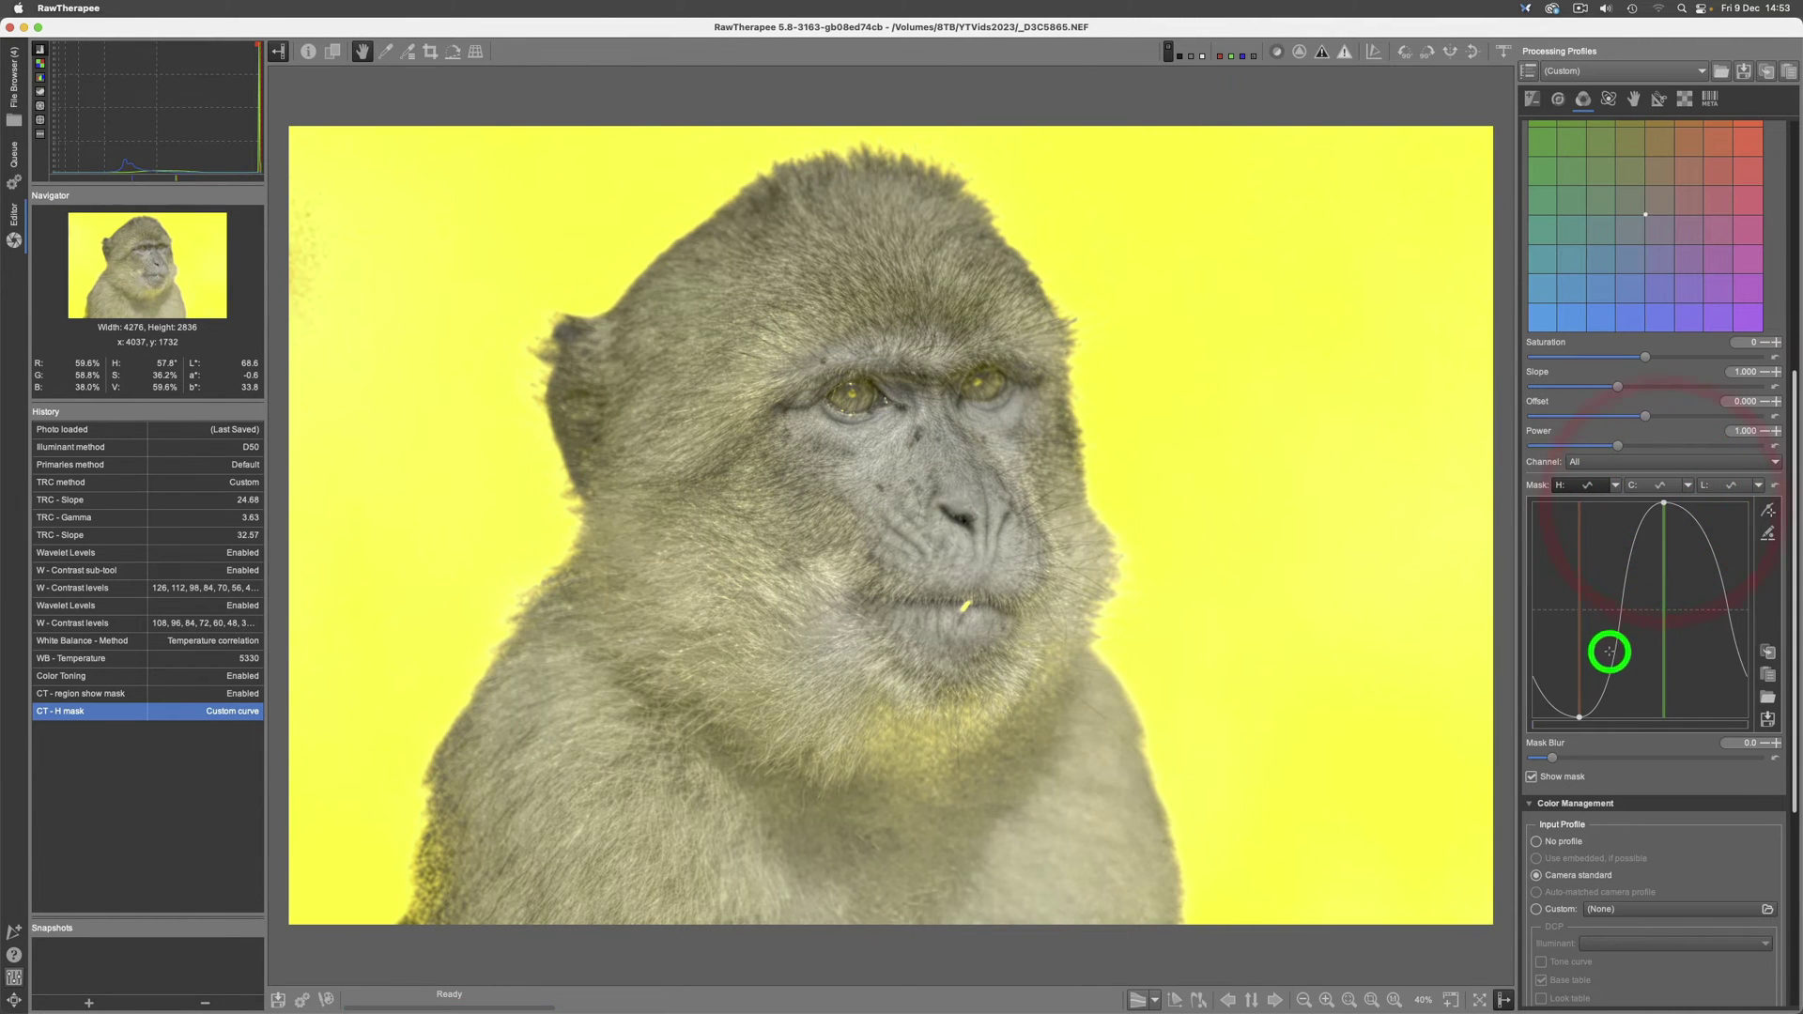
click(1577, 716)
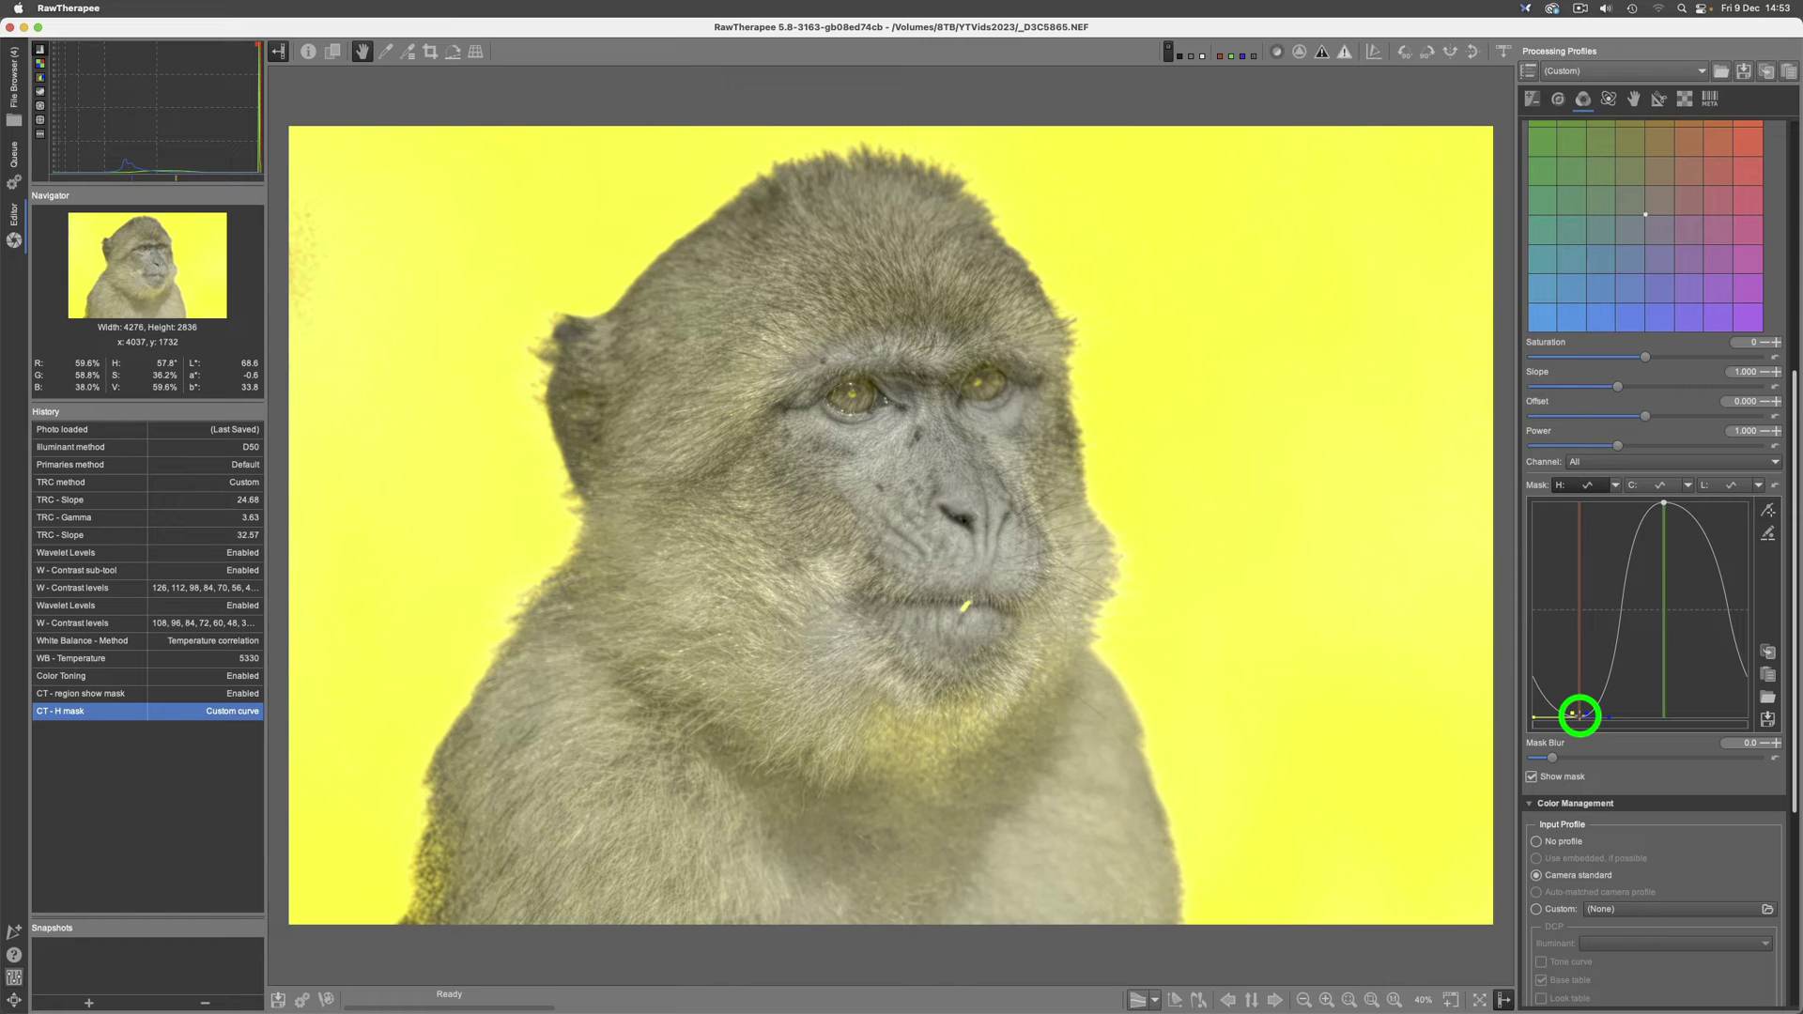
drag(1578, 716, 1587, 716)
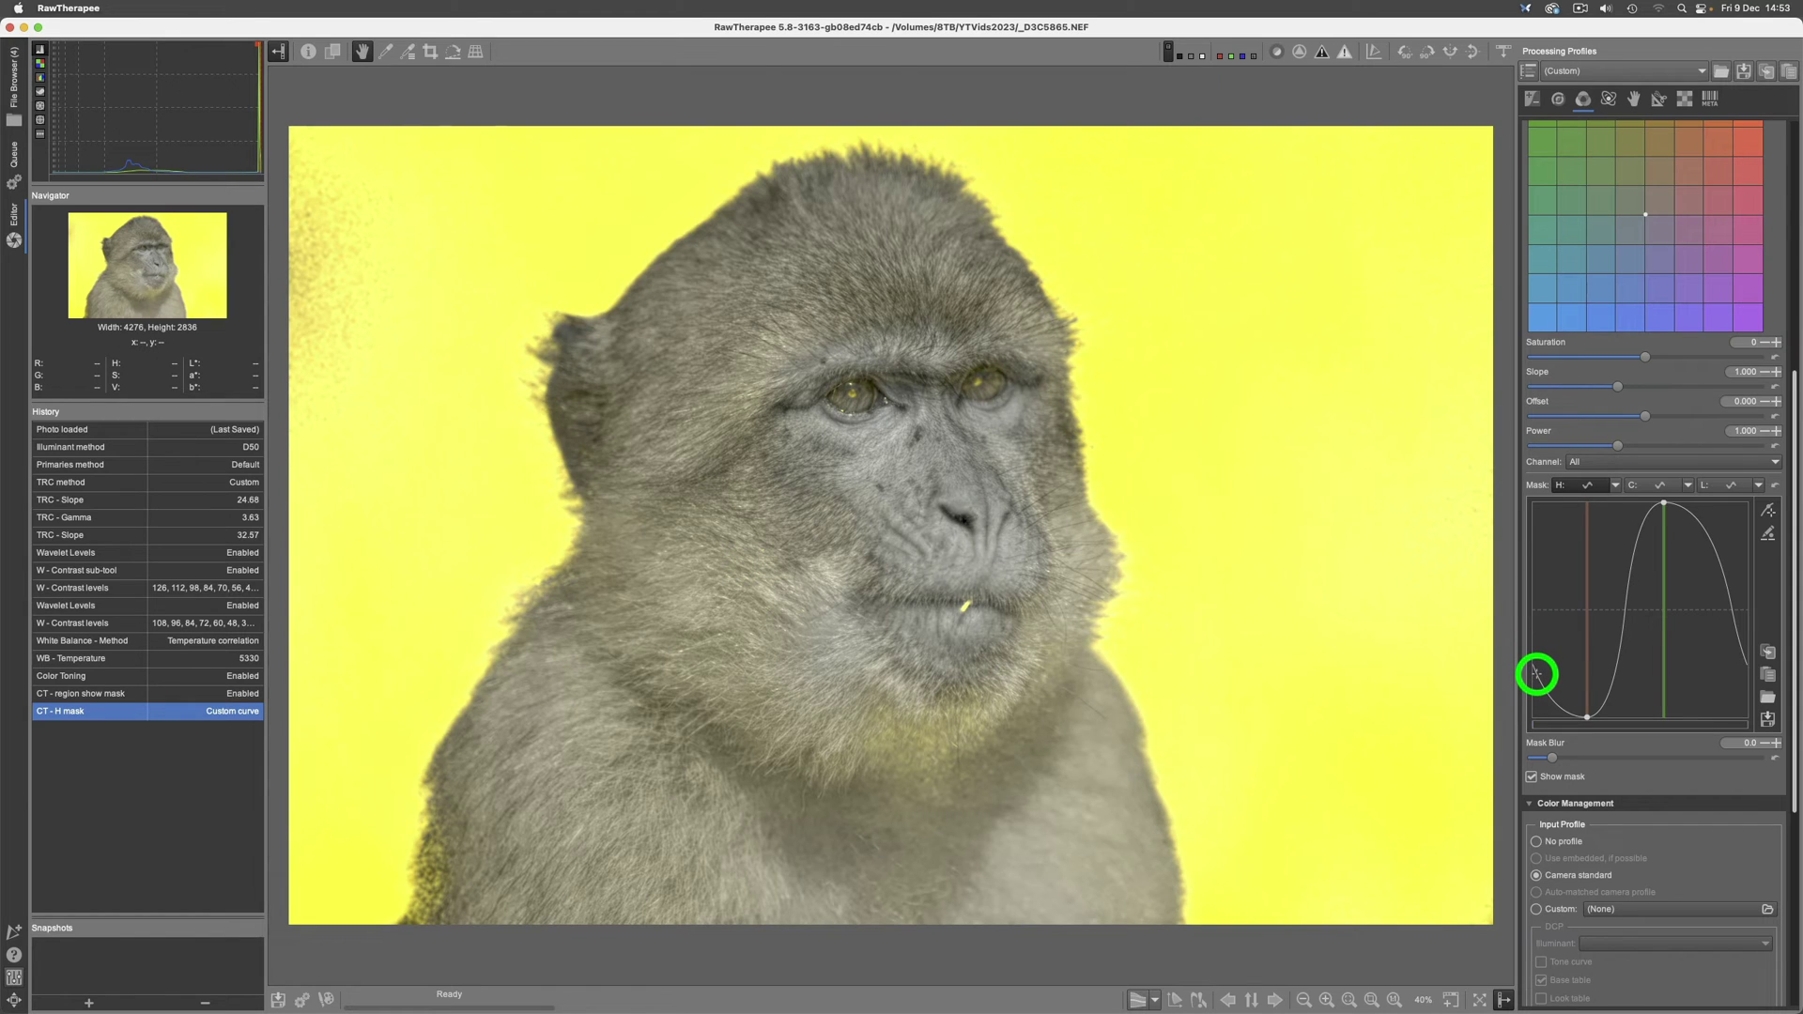
drag(1537, 675, 1538, 720)
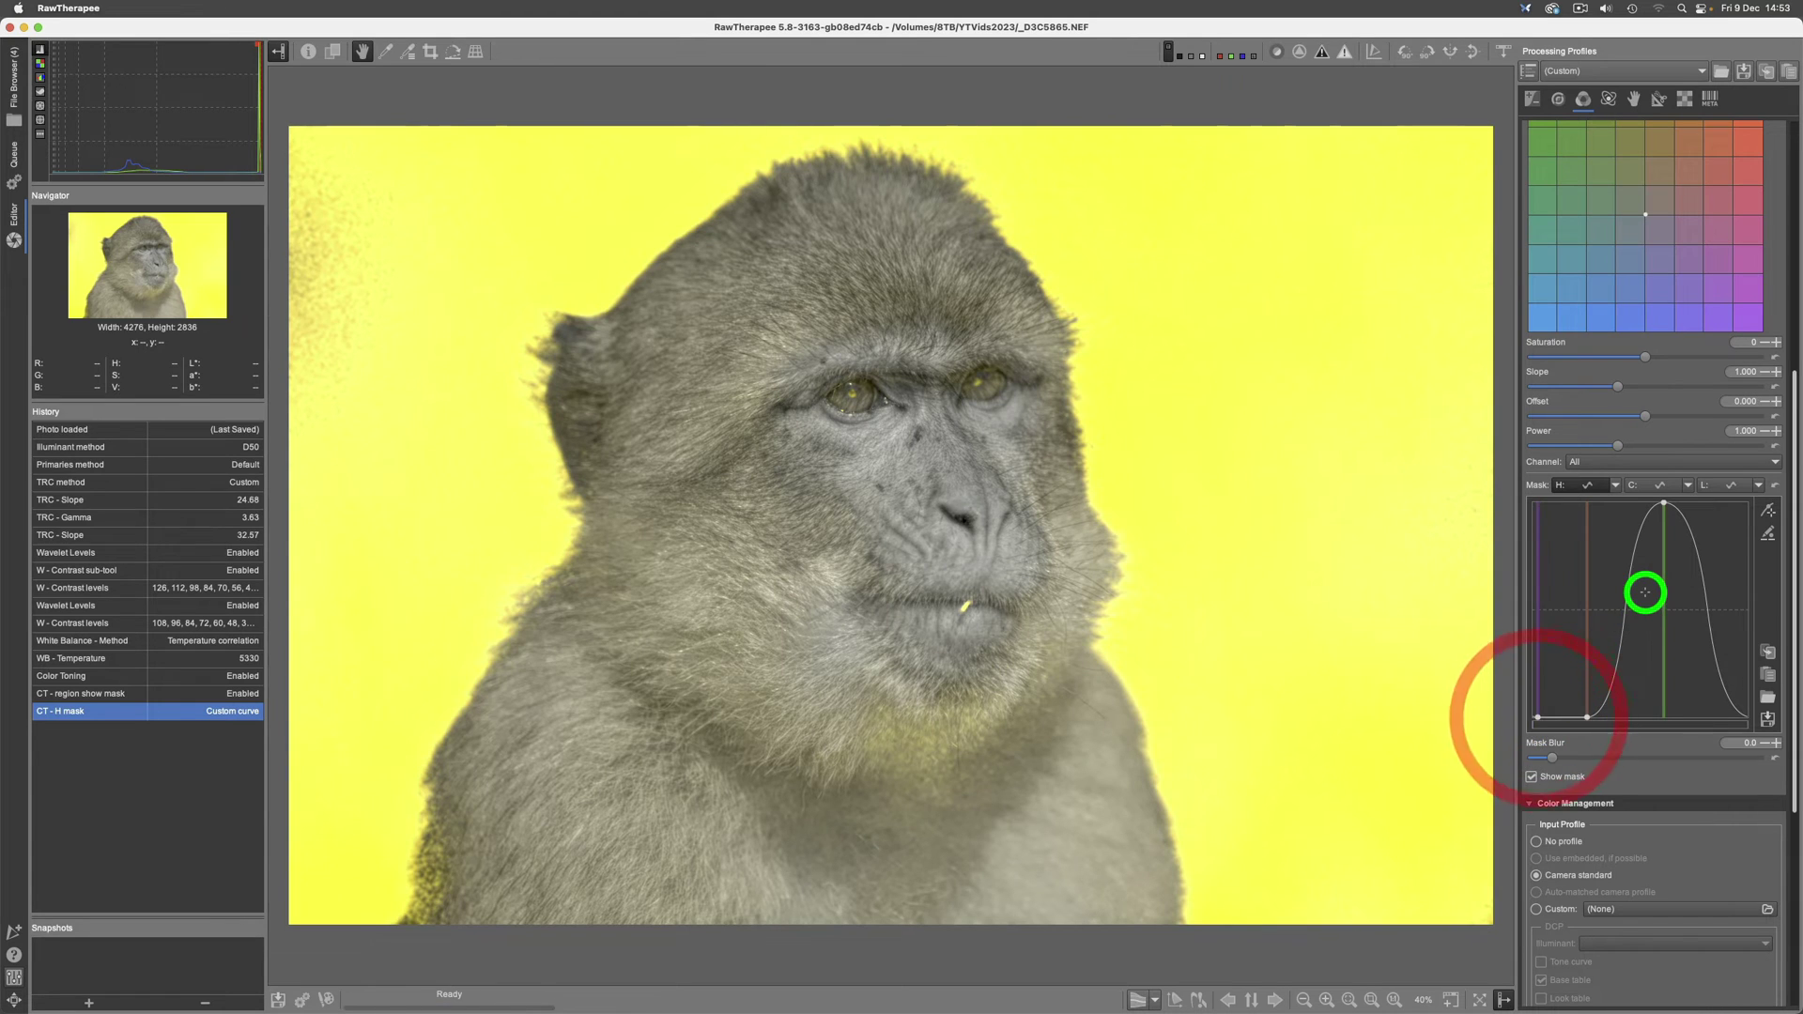
Shift the hue mask curve's peak from green to yellow-green and its red zero point to orange.
mouse_move(1663, 503)
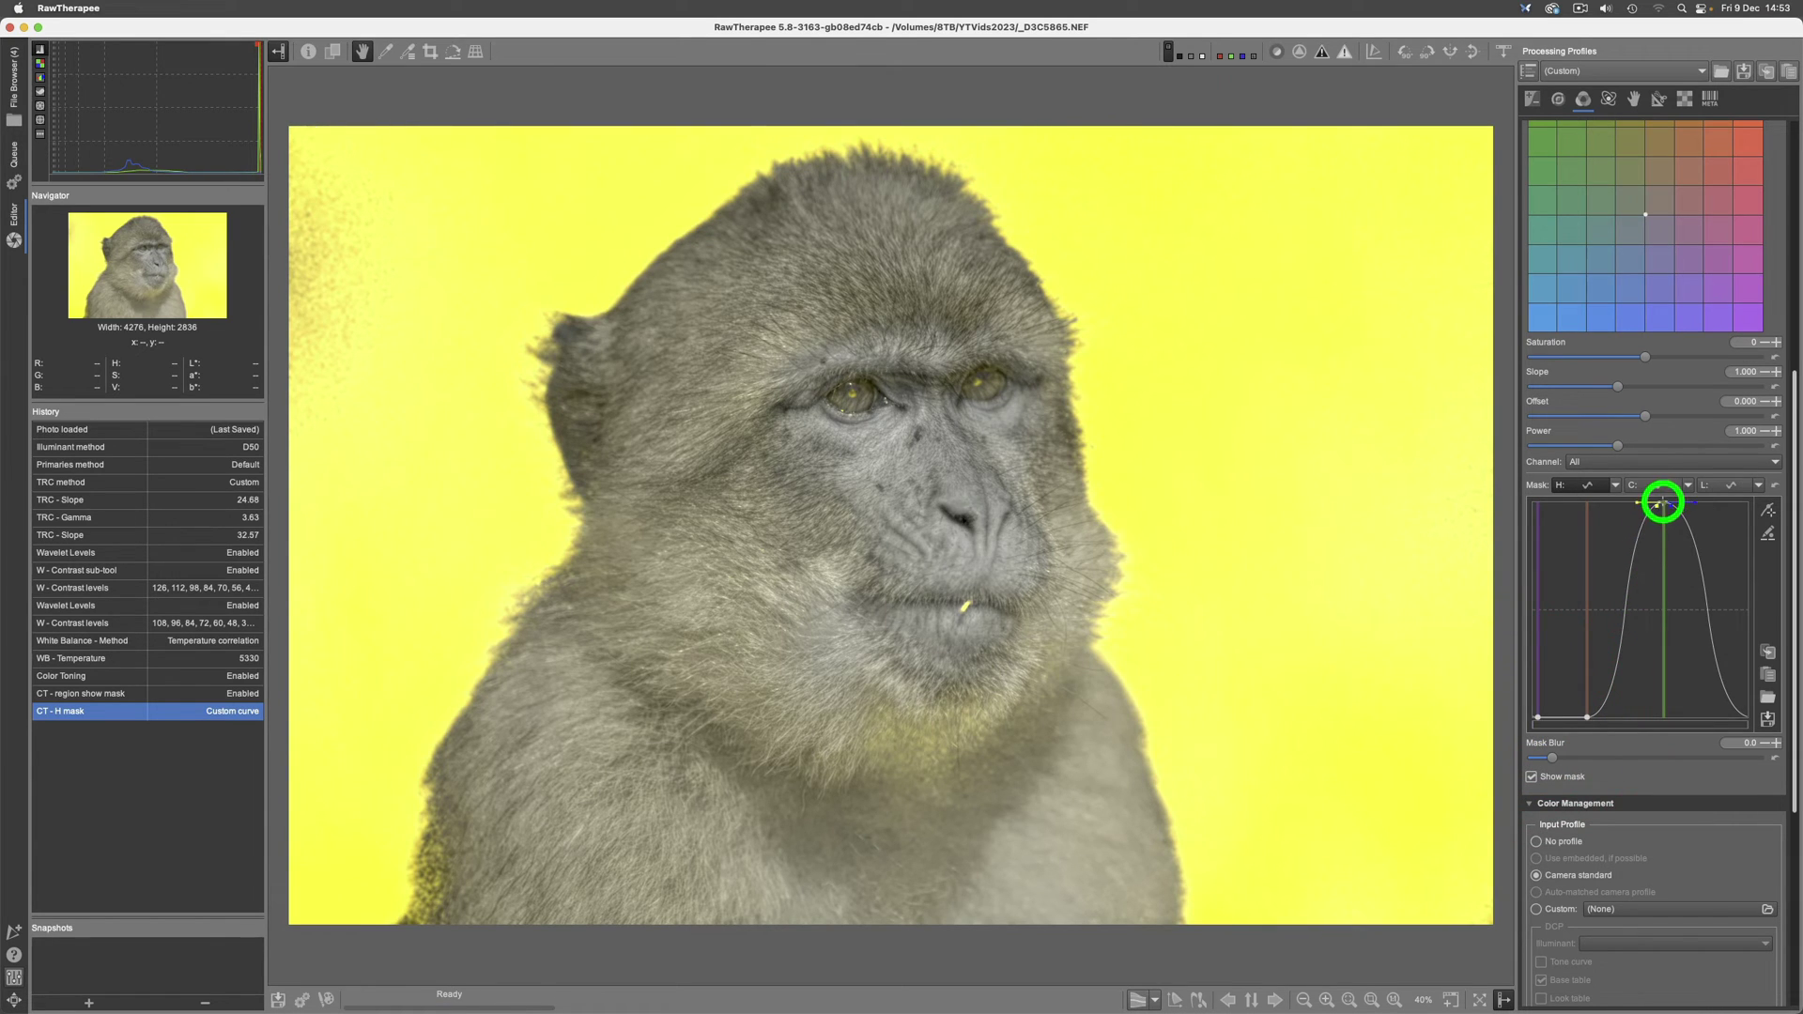
drag(1663, 503, 1650, 502)
click(1643, 500)
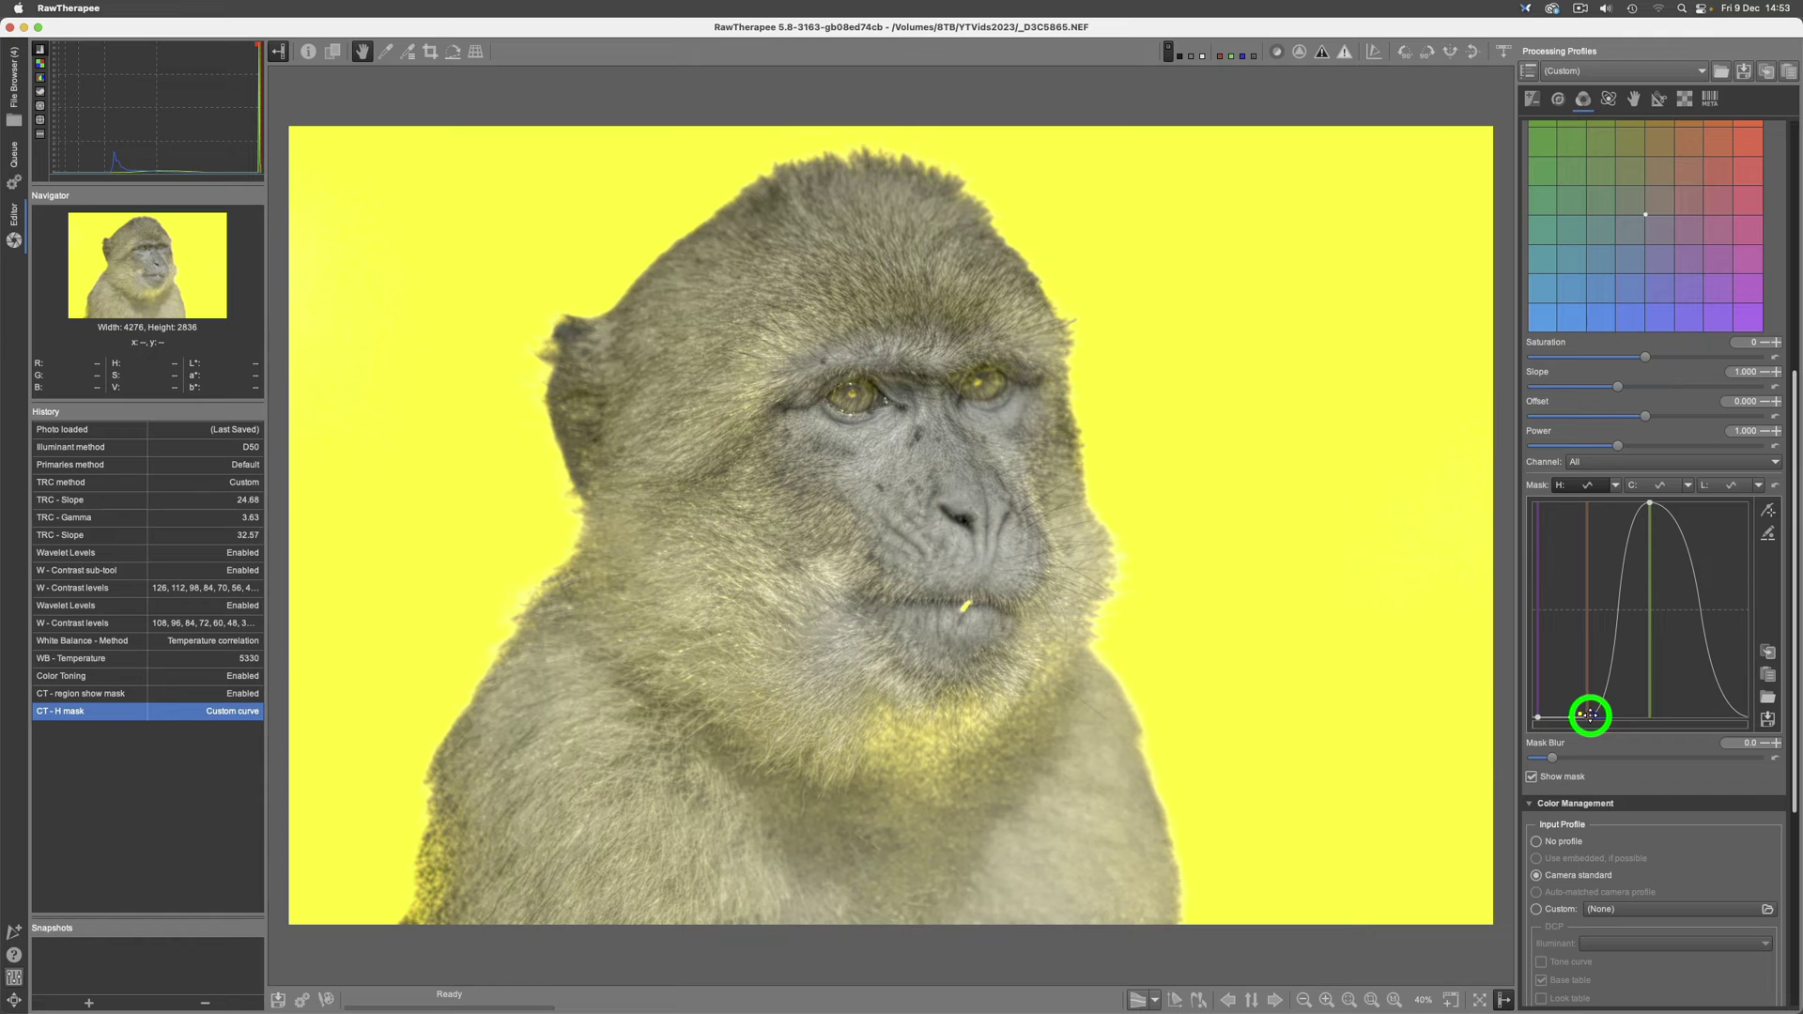
drag(1588, 714, 1597, 716)
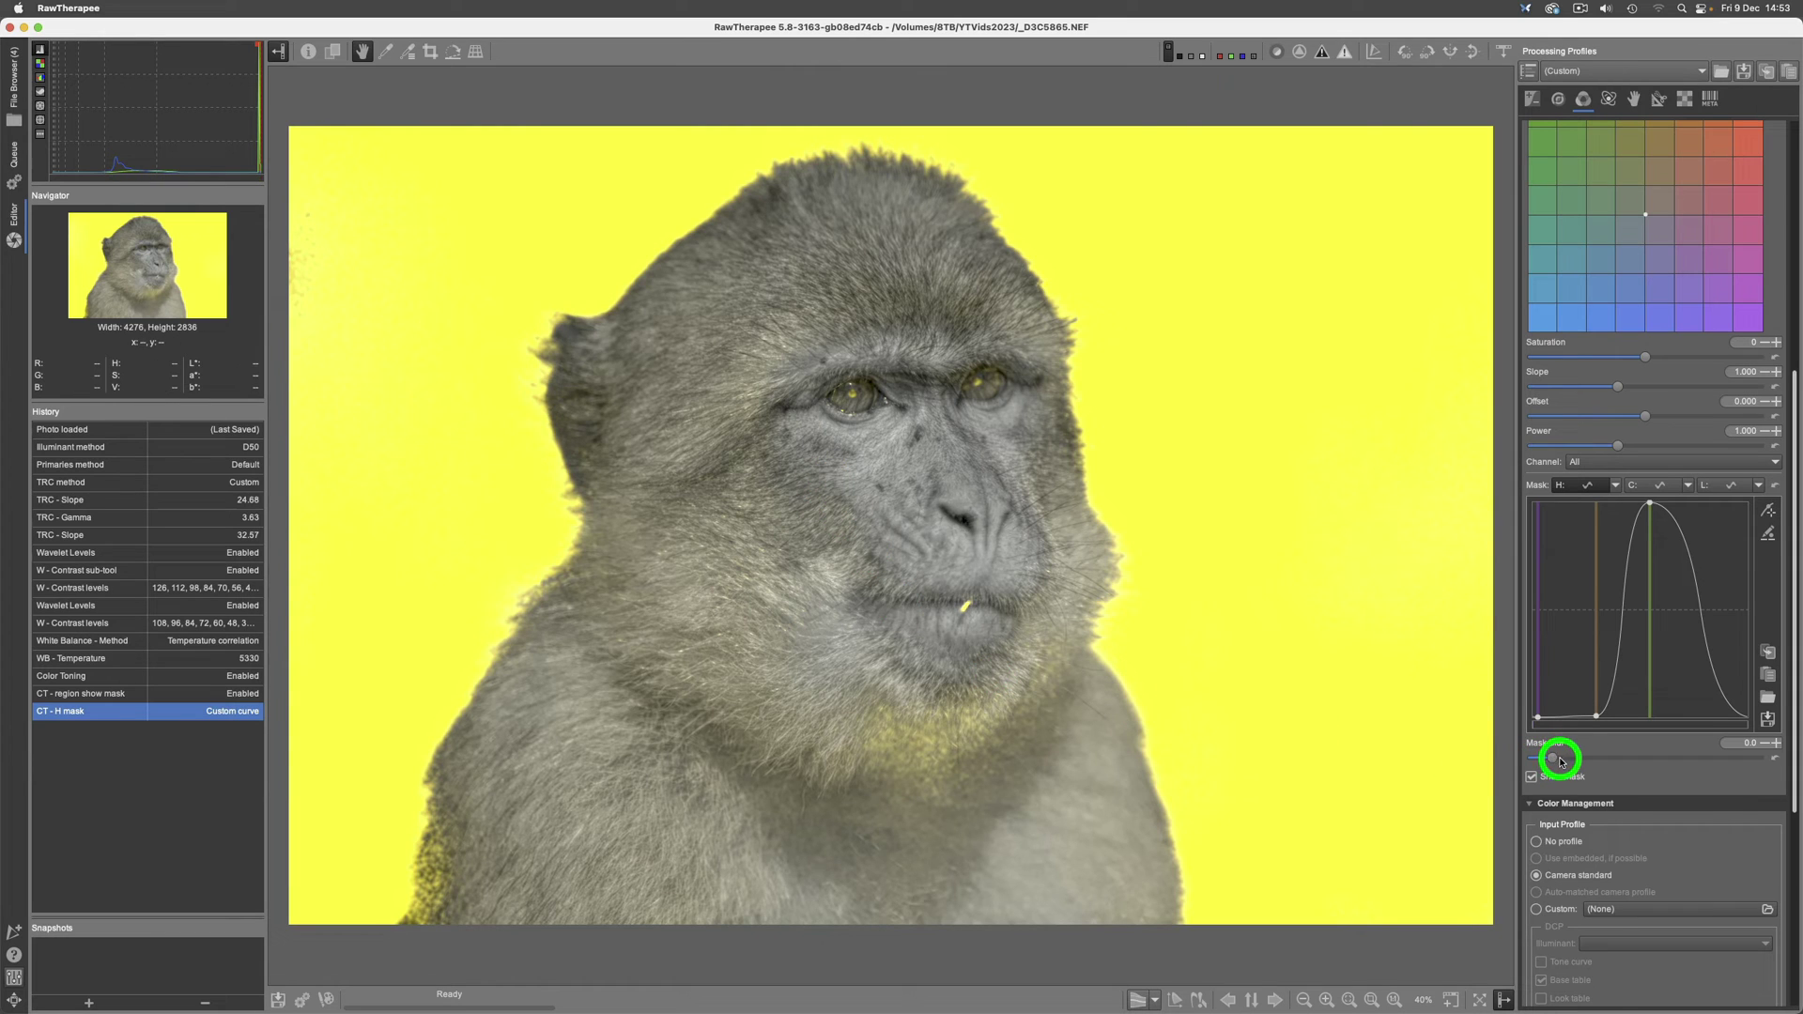
Set the region's mask blur to 1.2 and hide the mask overlay.
mouse_move(1561, 761)
mouse_down()
mouse_move(1575, 761)
mouse_move(1559, 760)
mouse_up()
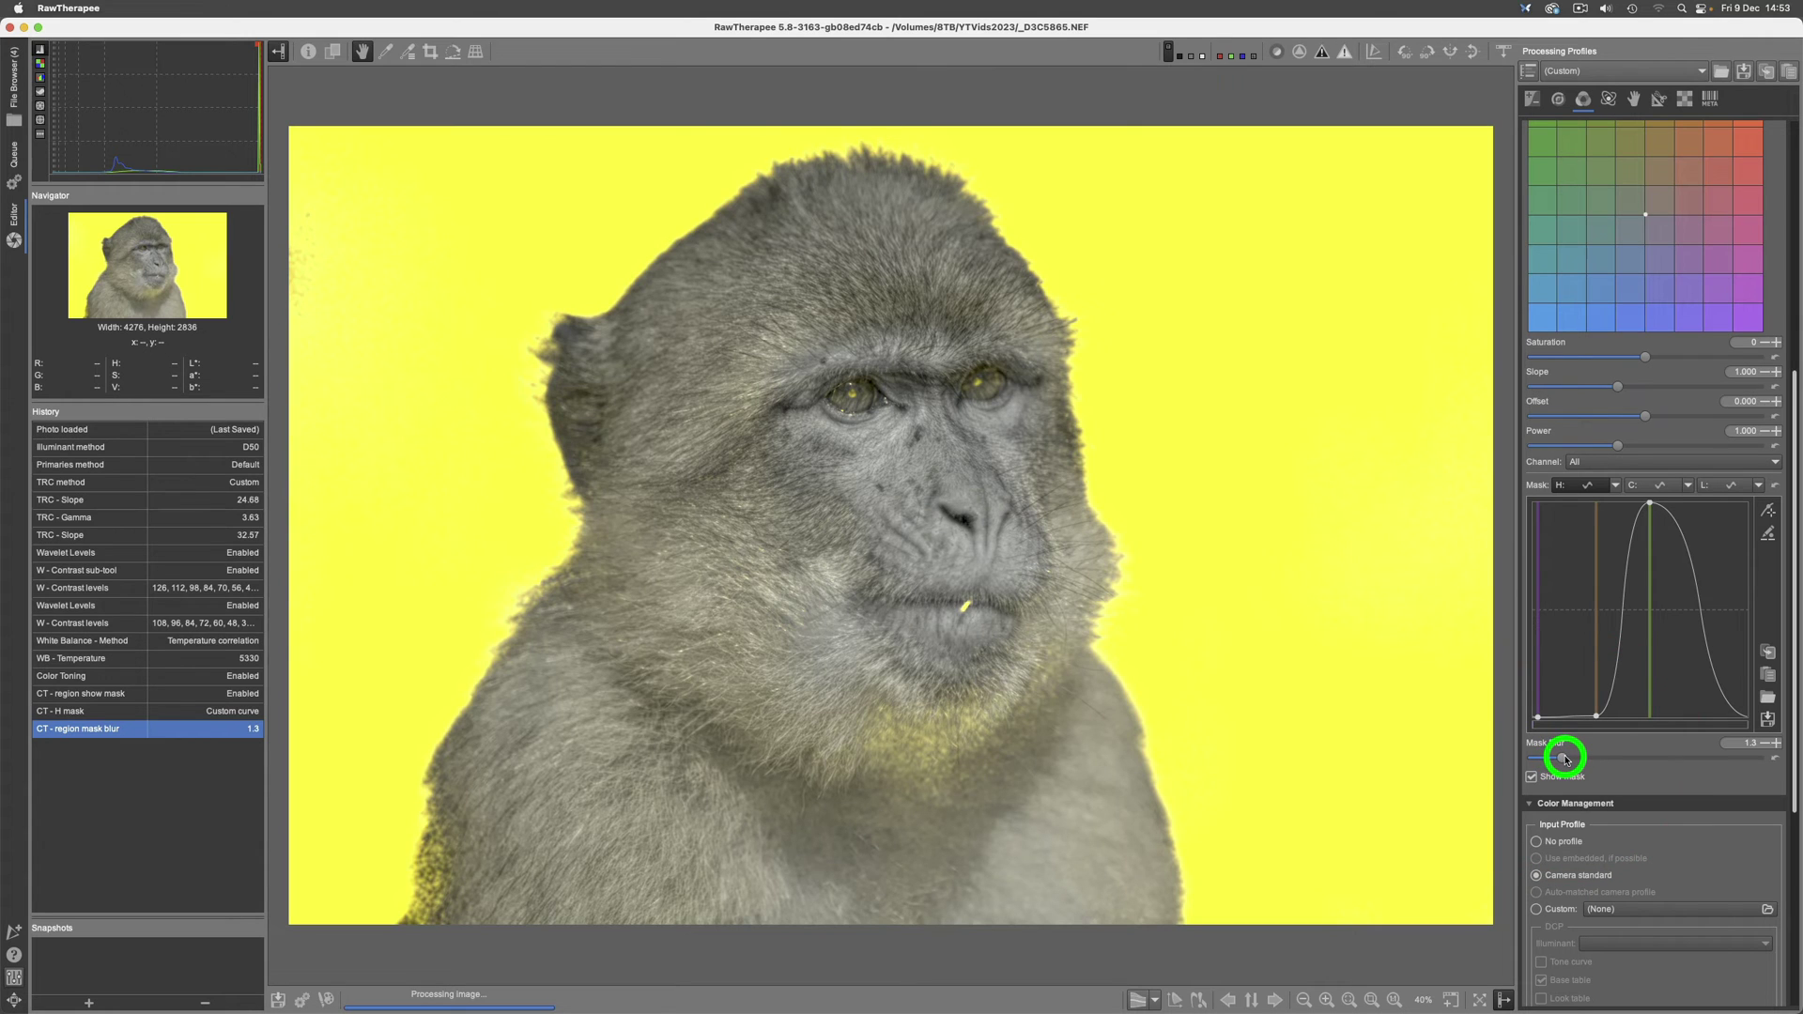
drag(1565, 759, 1566, 759)
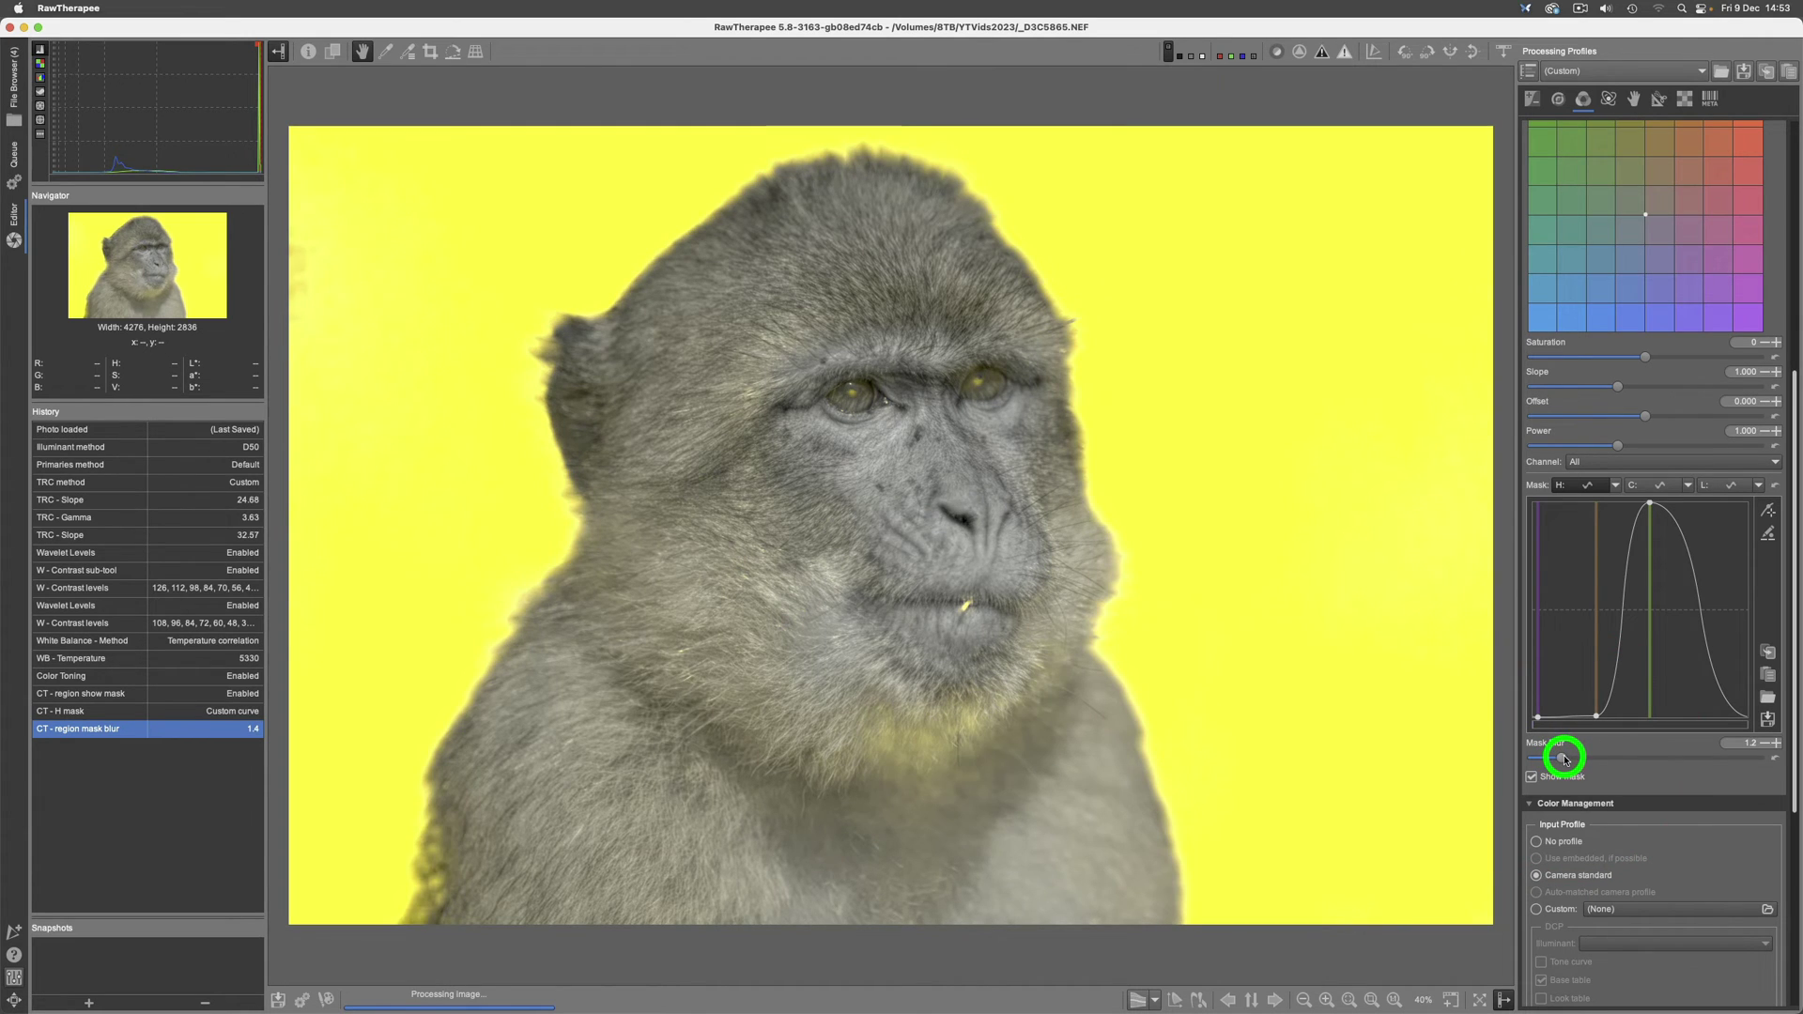
click(1564, 758)
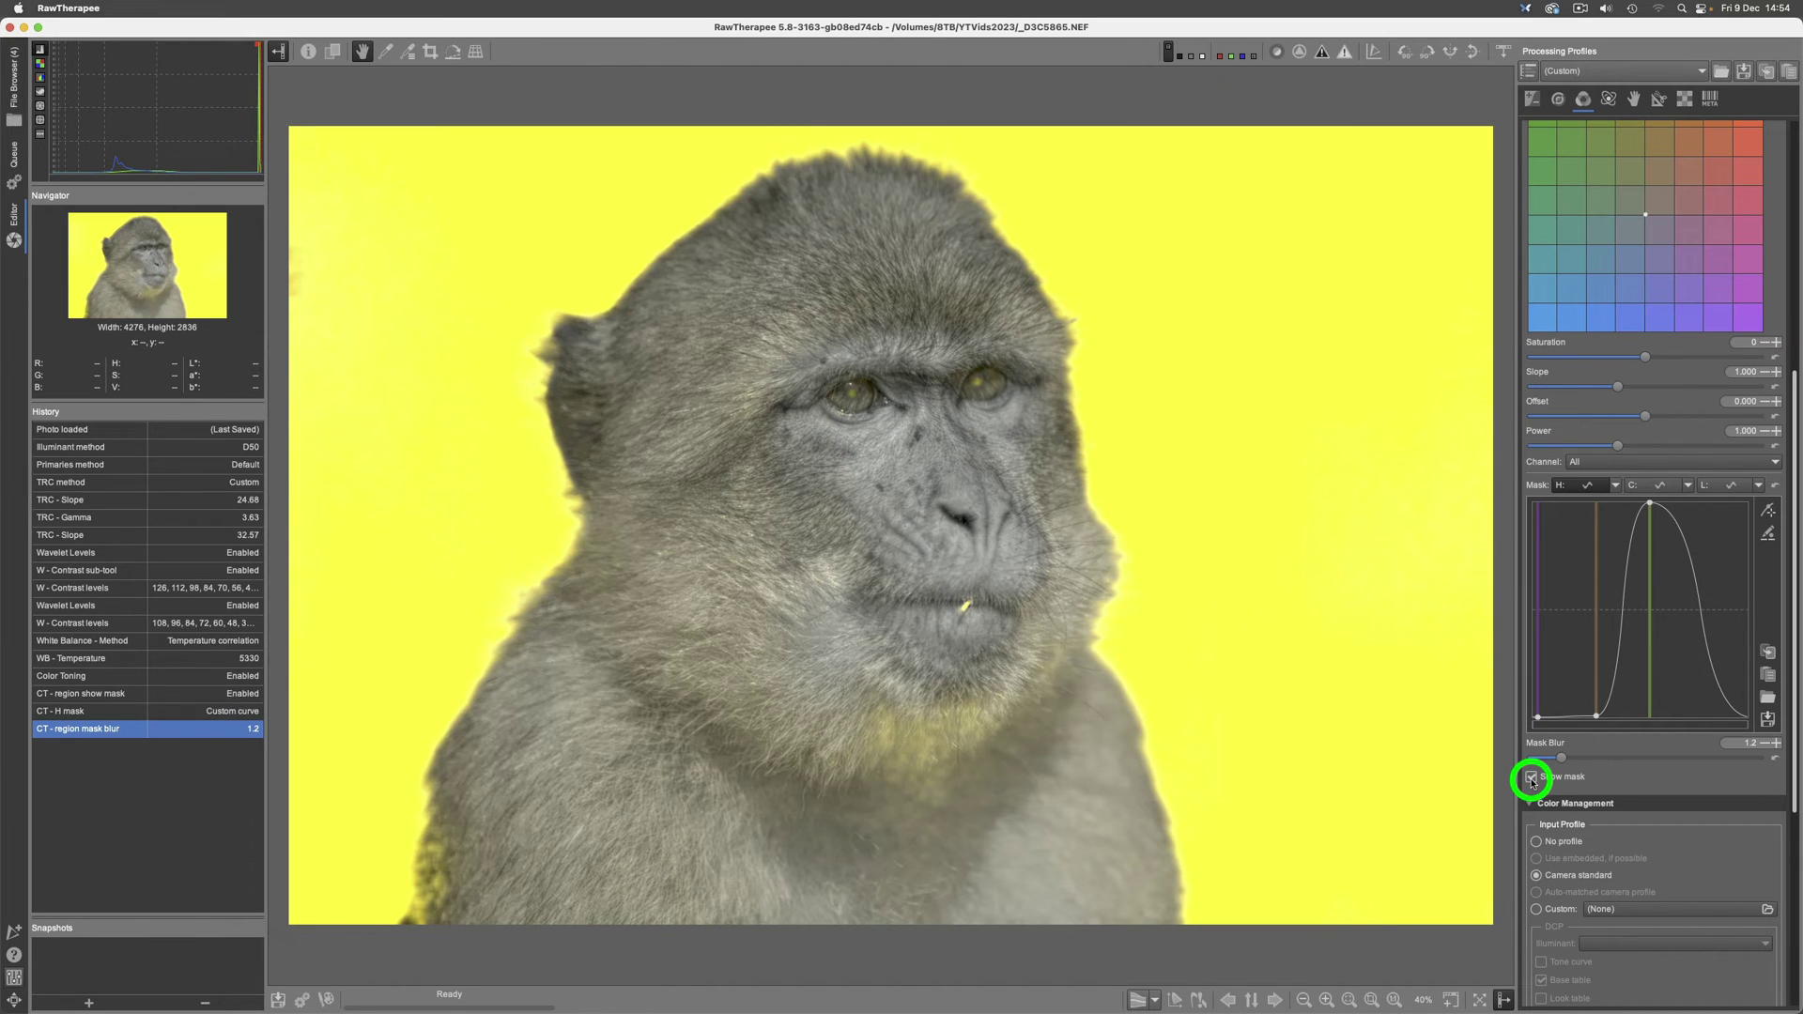
click(1531, 779)
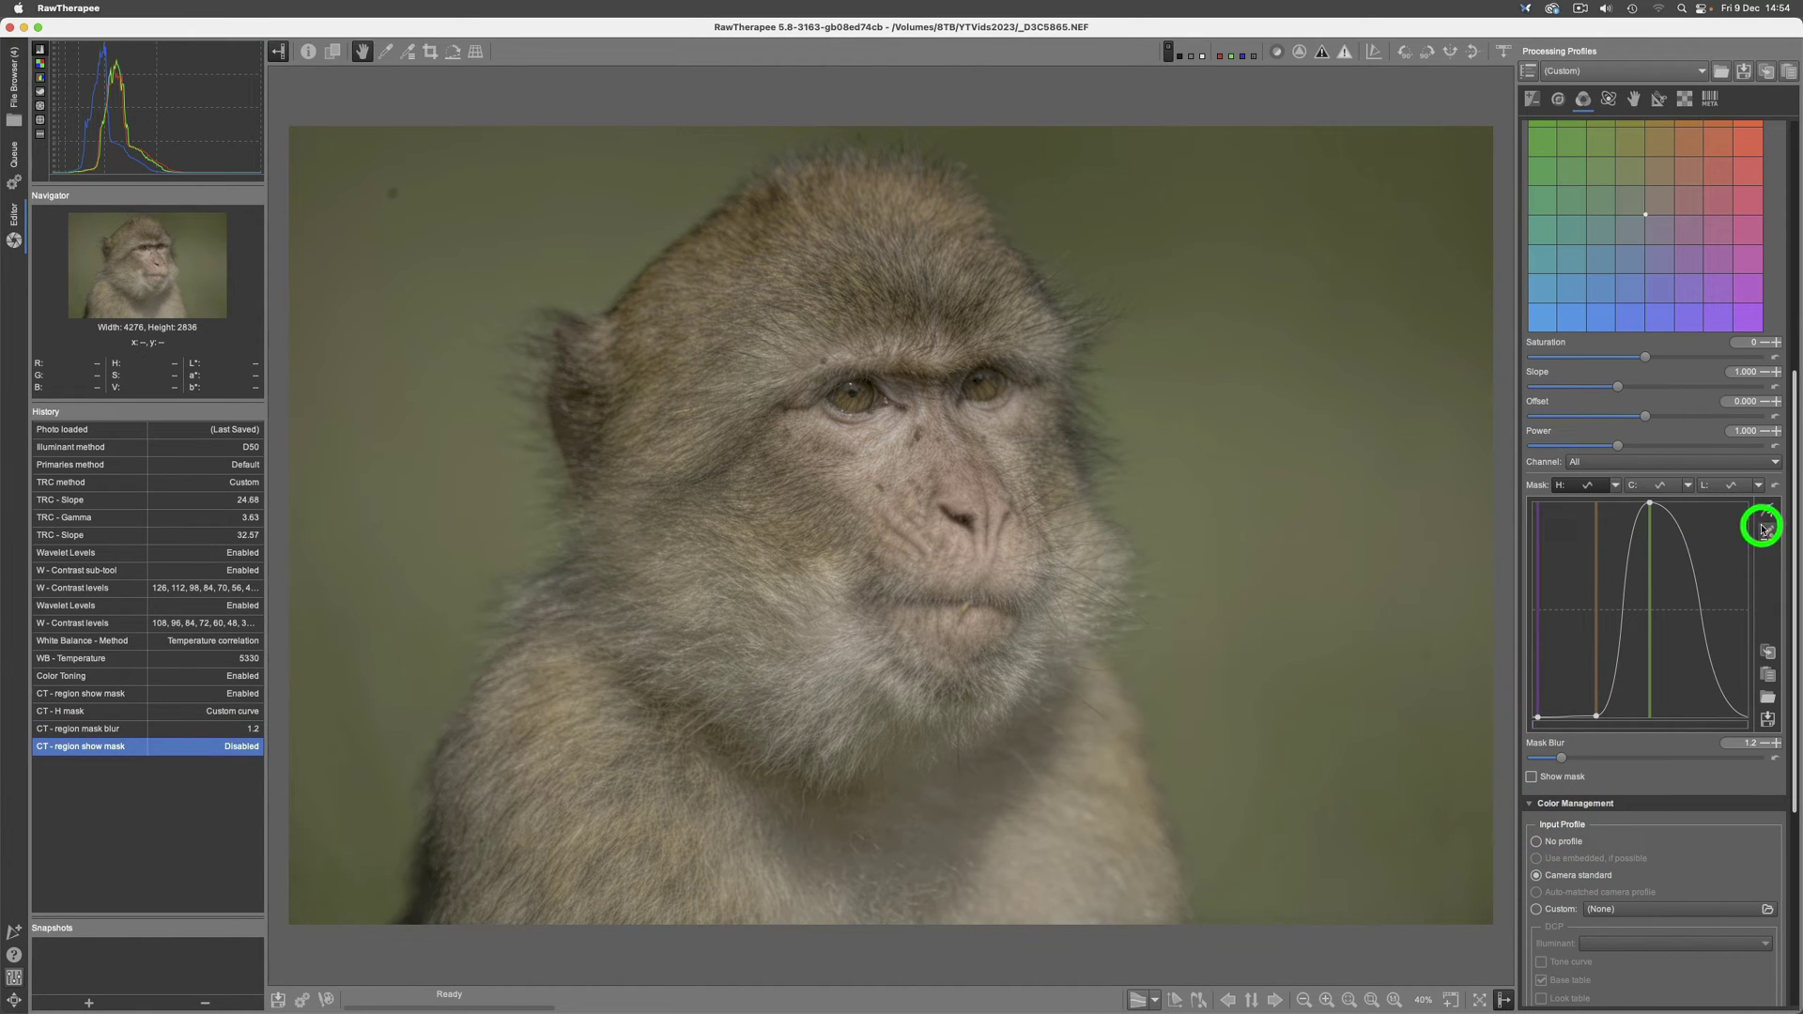
Raise the Color Toning region's saturation to 20 for the masked background.
drag(1649, 361, 1668, 358)
click(1671, 358)
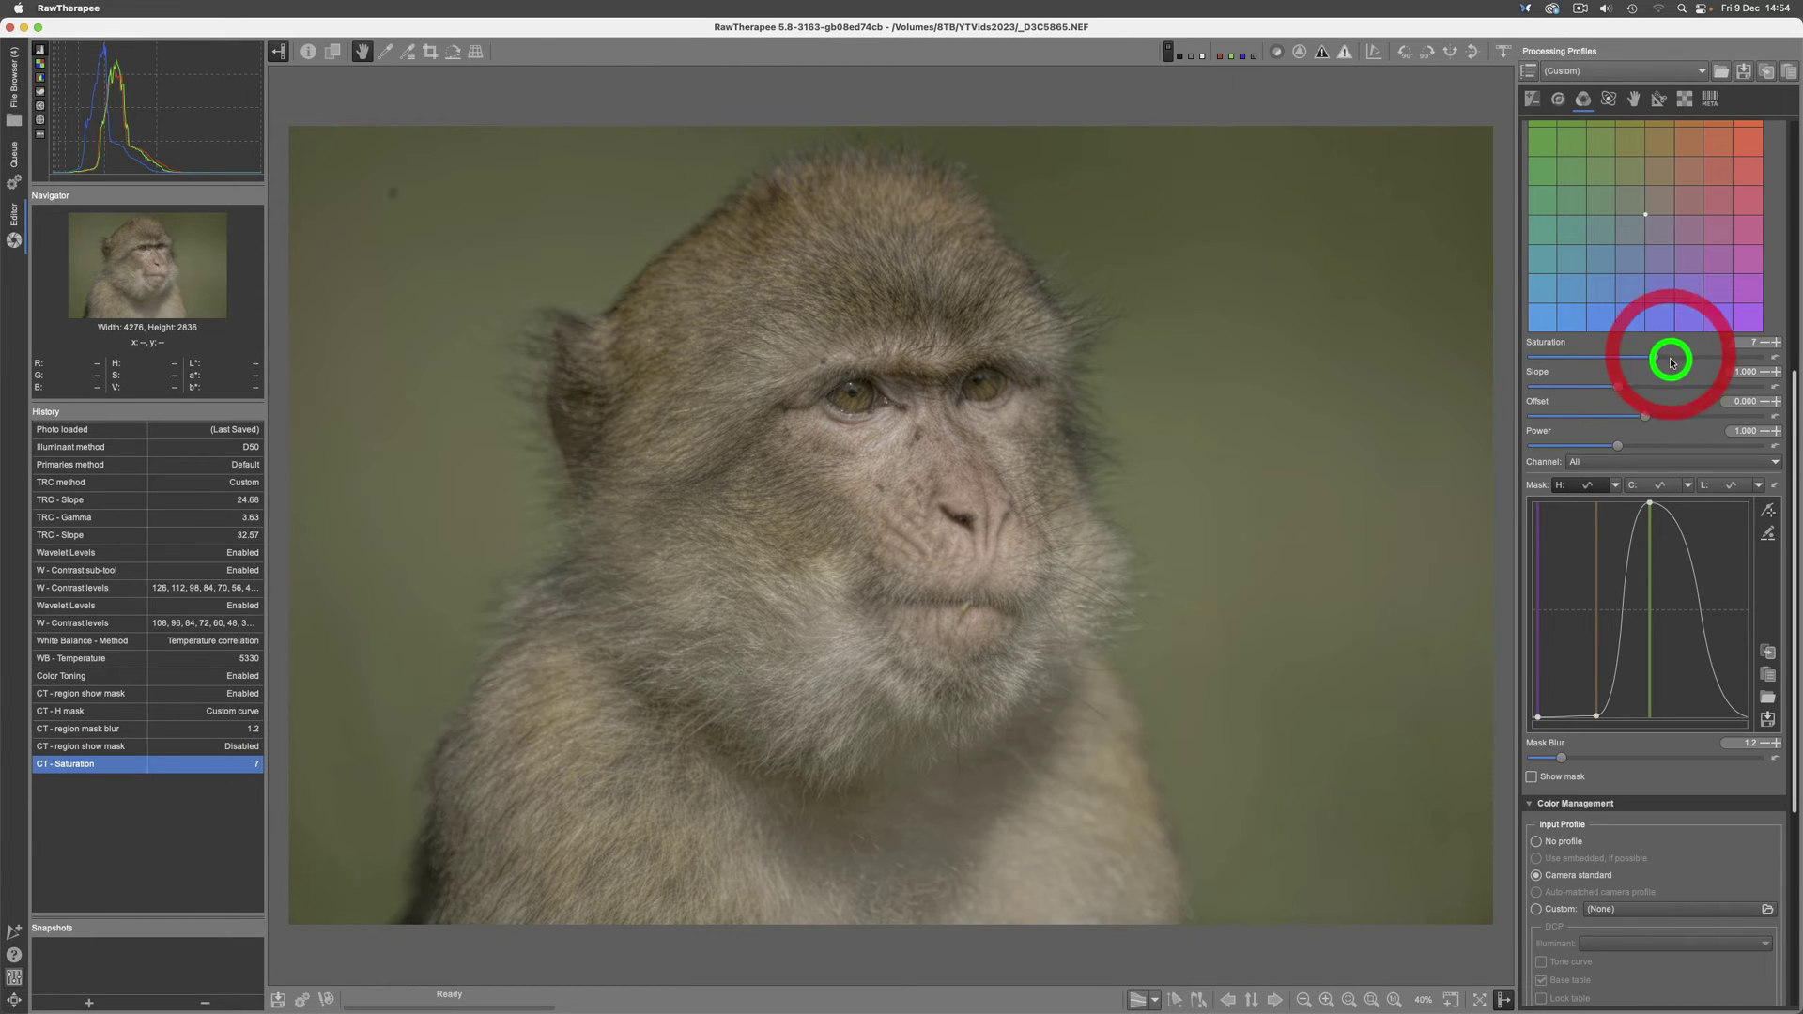
click(1672, 361)
click(1671, 361)
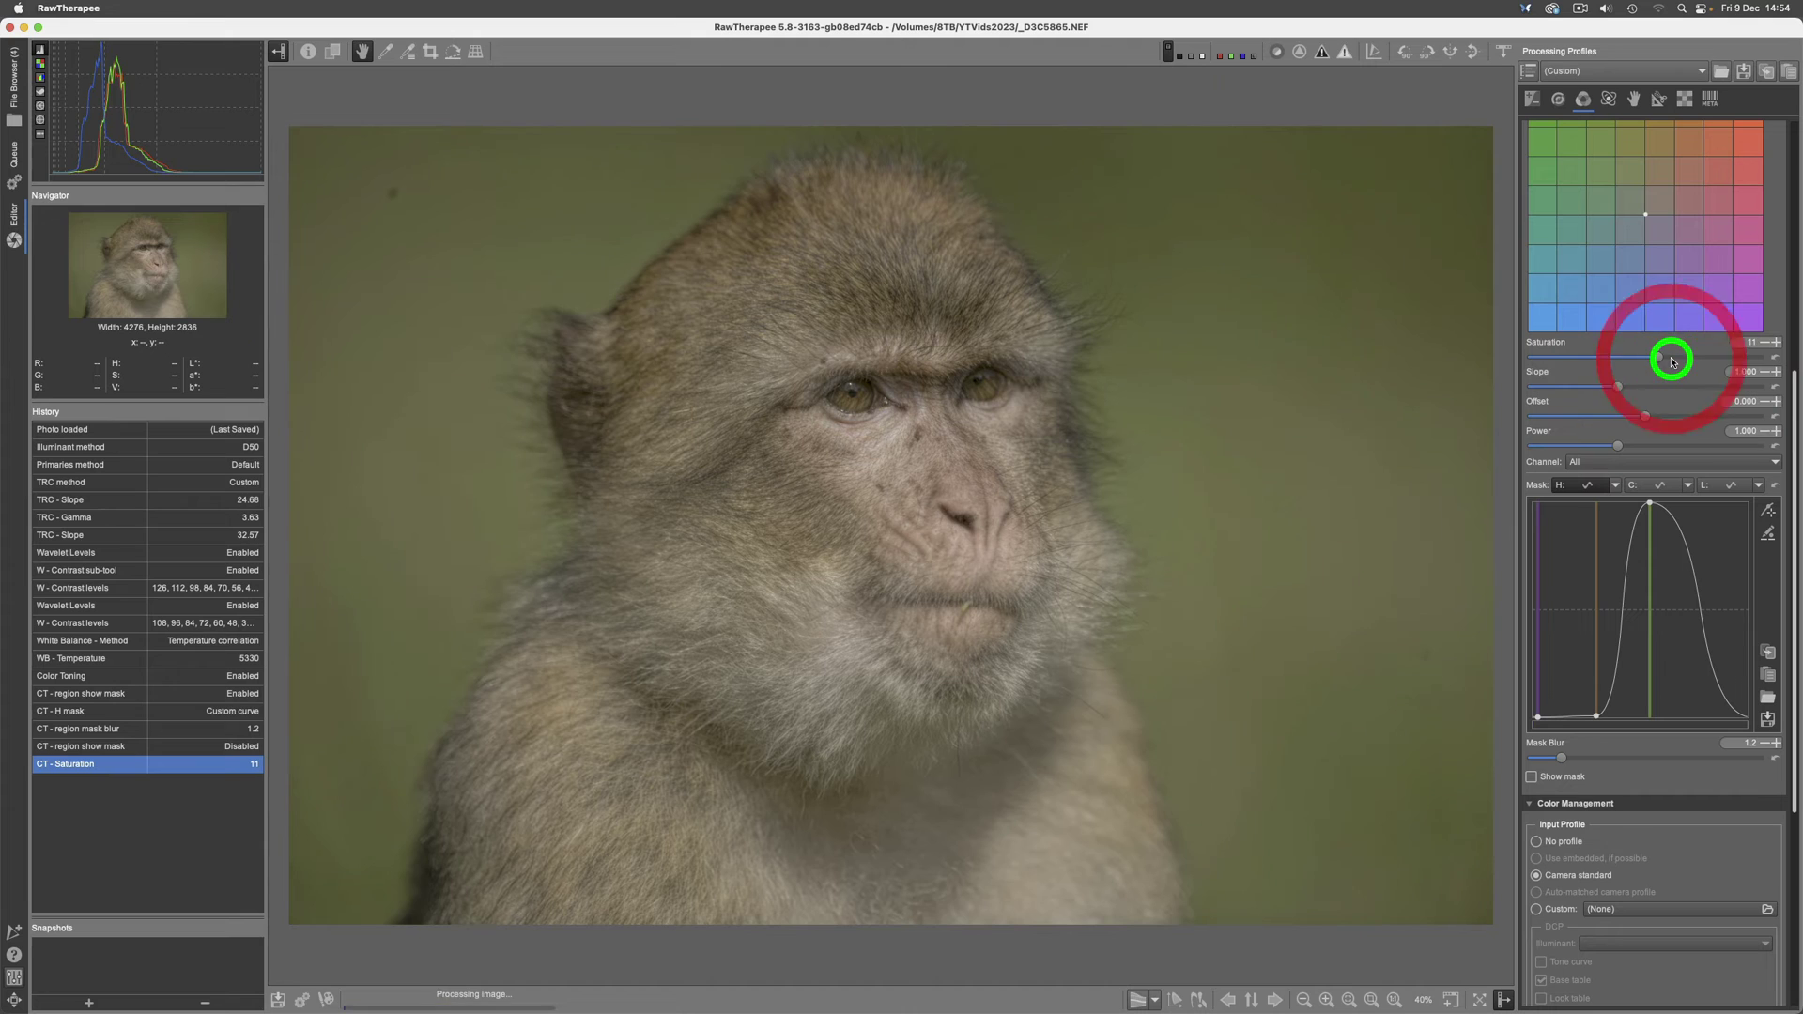
drag(1666, 360, 1672, 360)
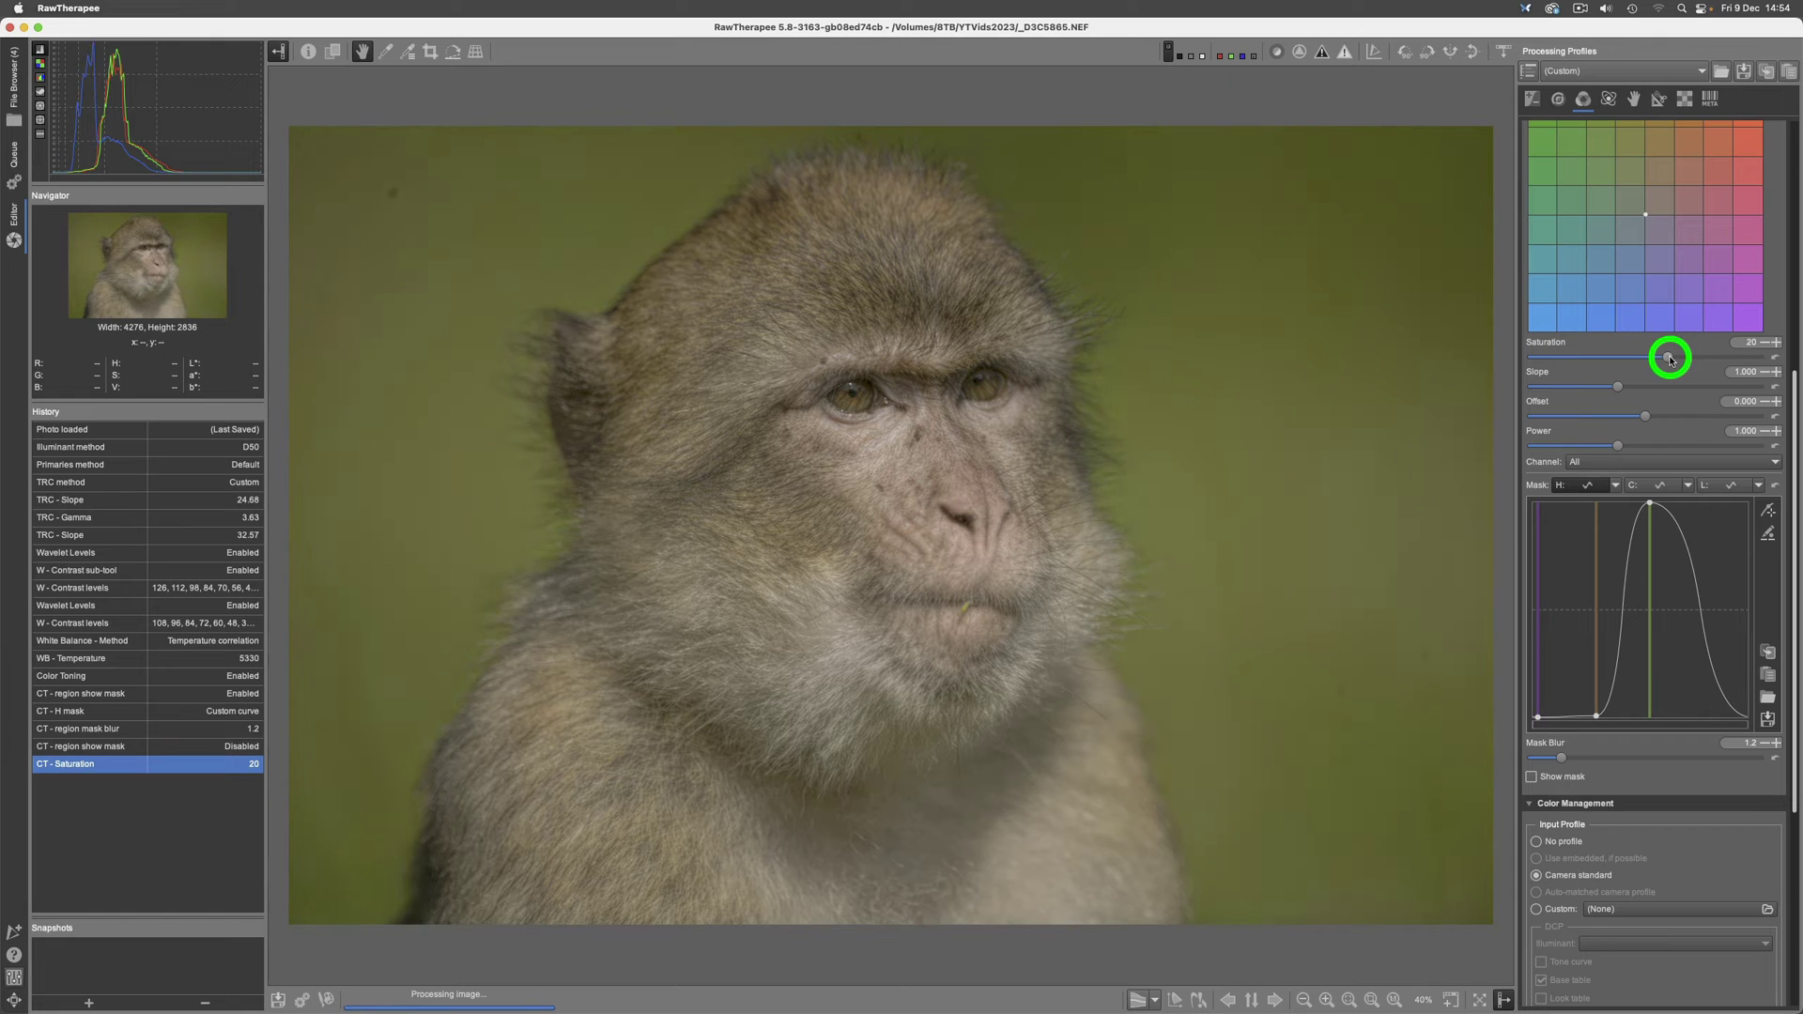
click(1670, 359)
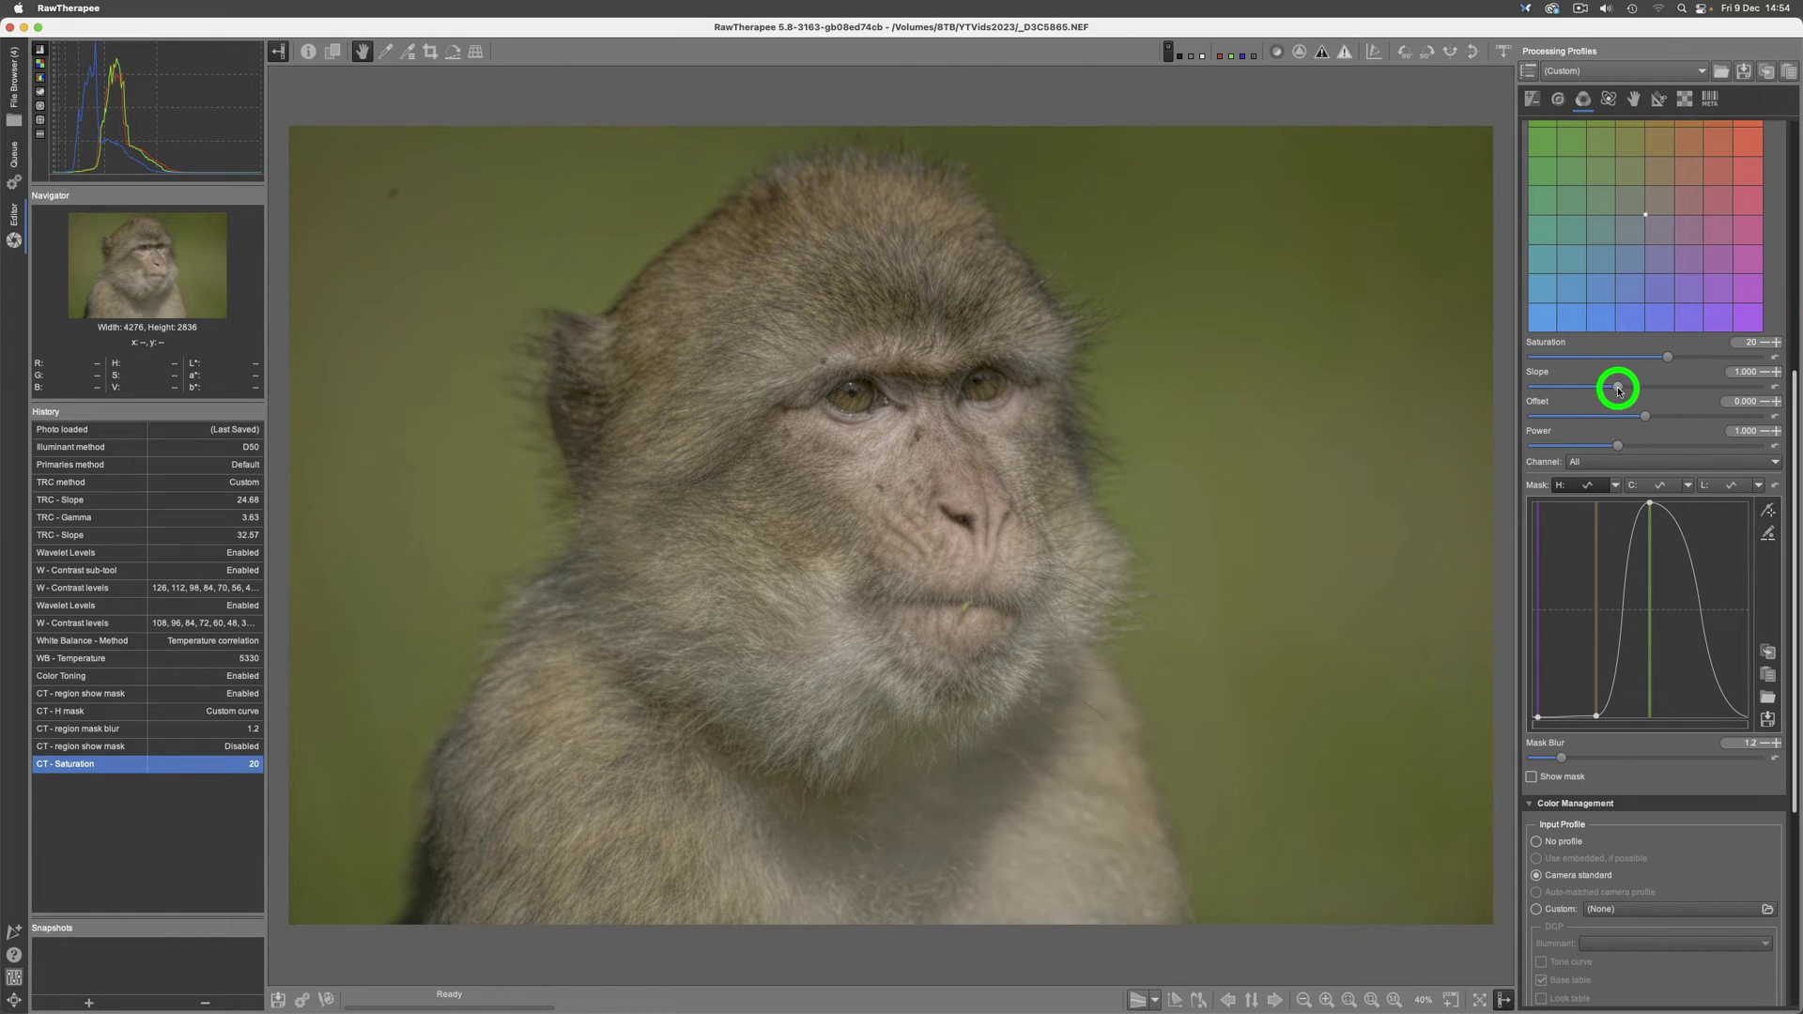
Raise the region's slope to about 1.5 and check the monkey's face and fur edges at 100%.
drag(1619, 389, 1649, 384)
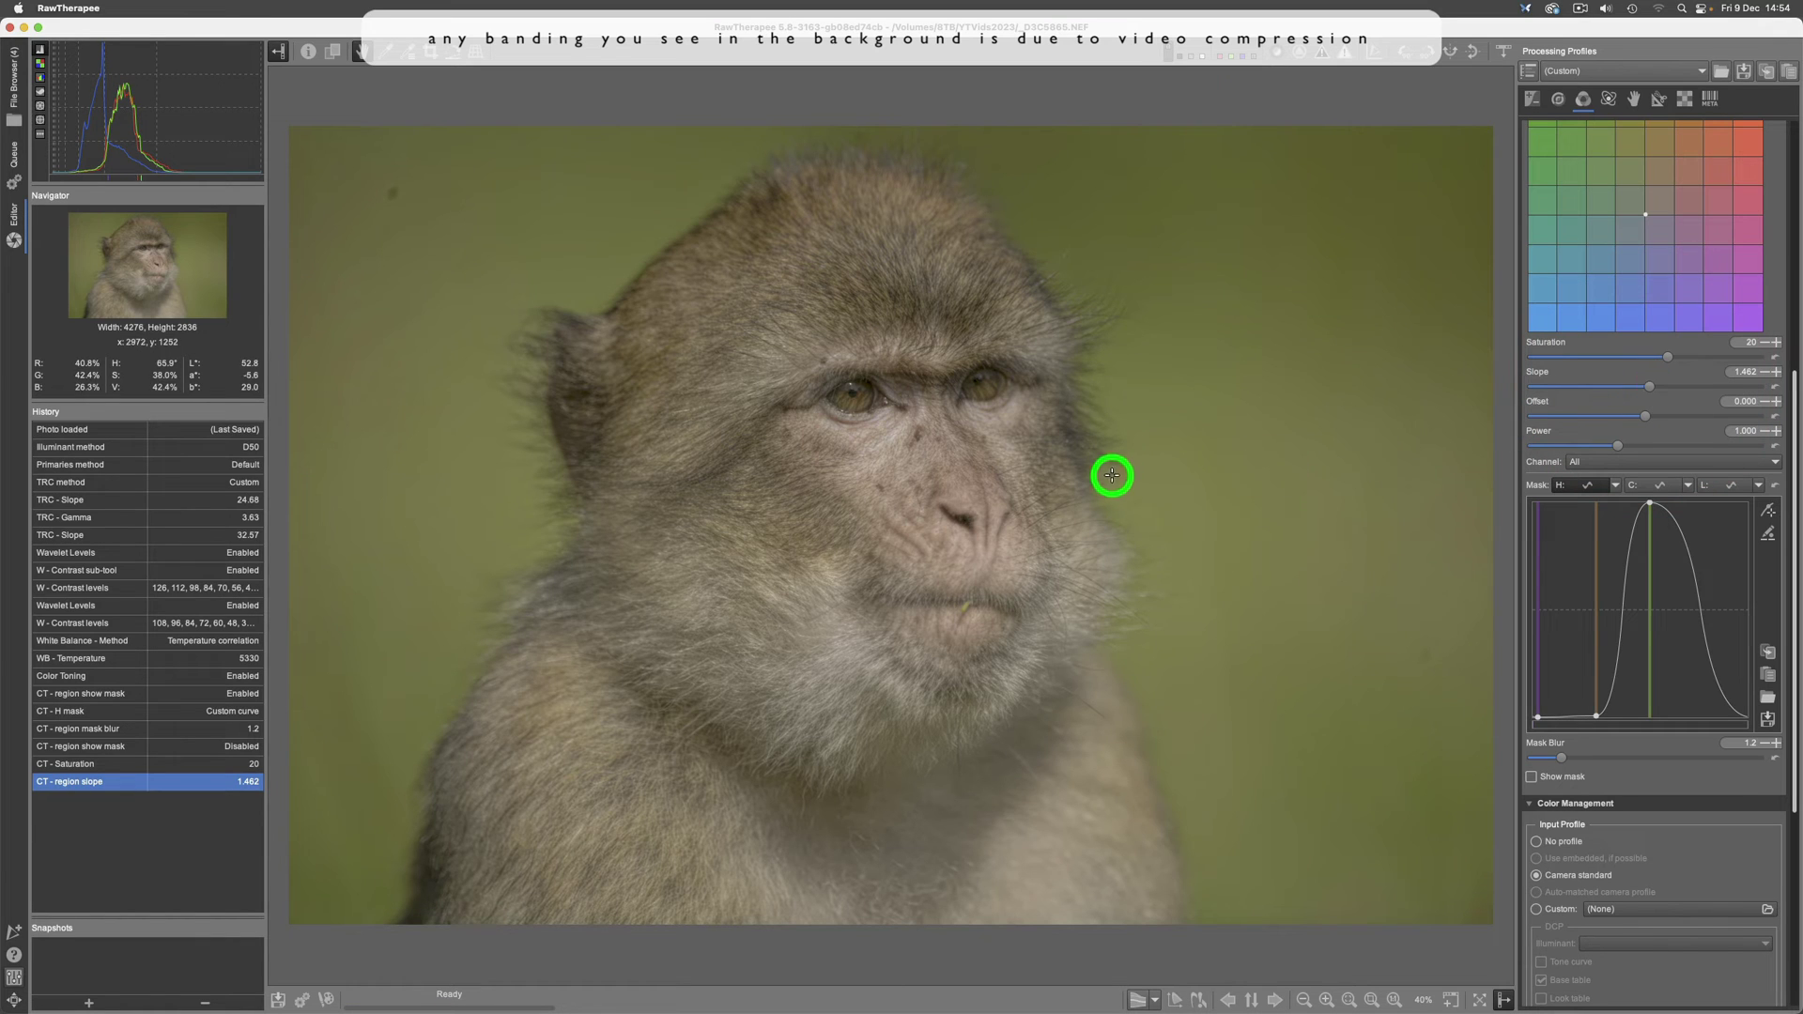
click(1395, 1001)
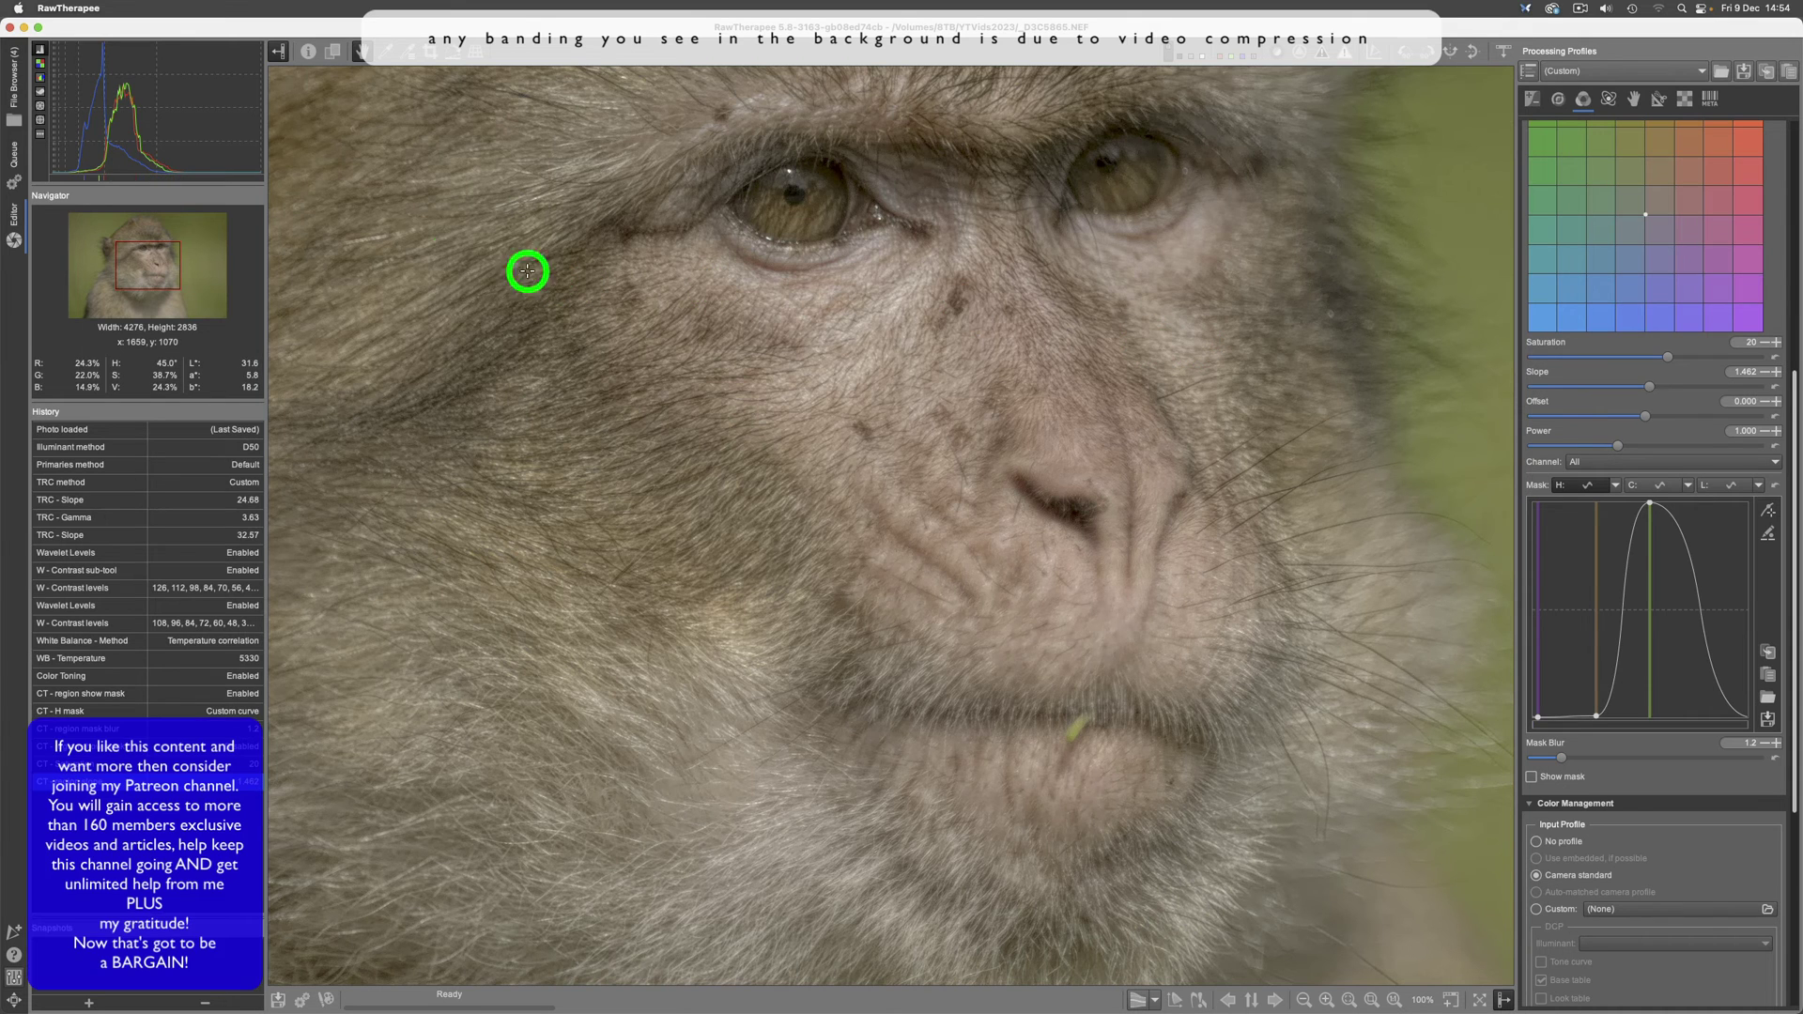
drag(153, 262, 171, 233)
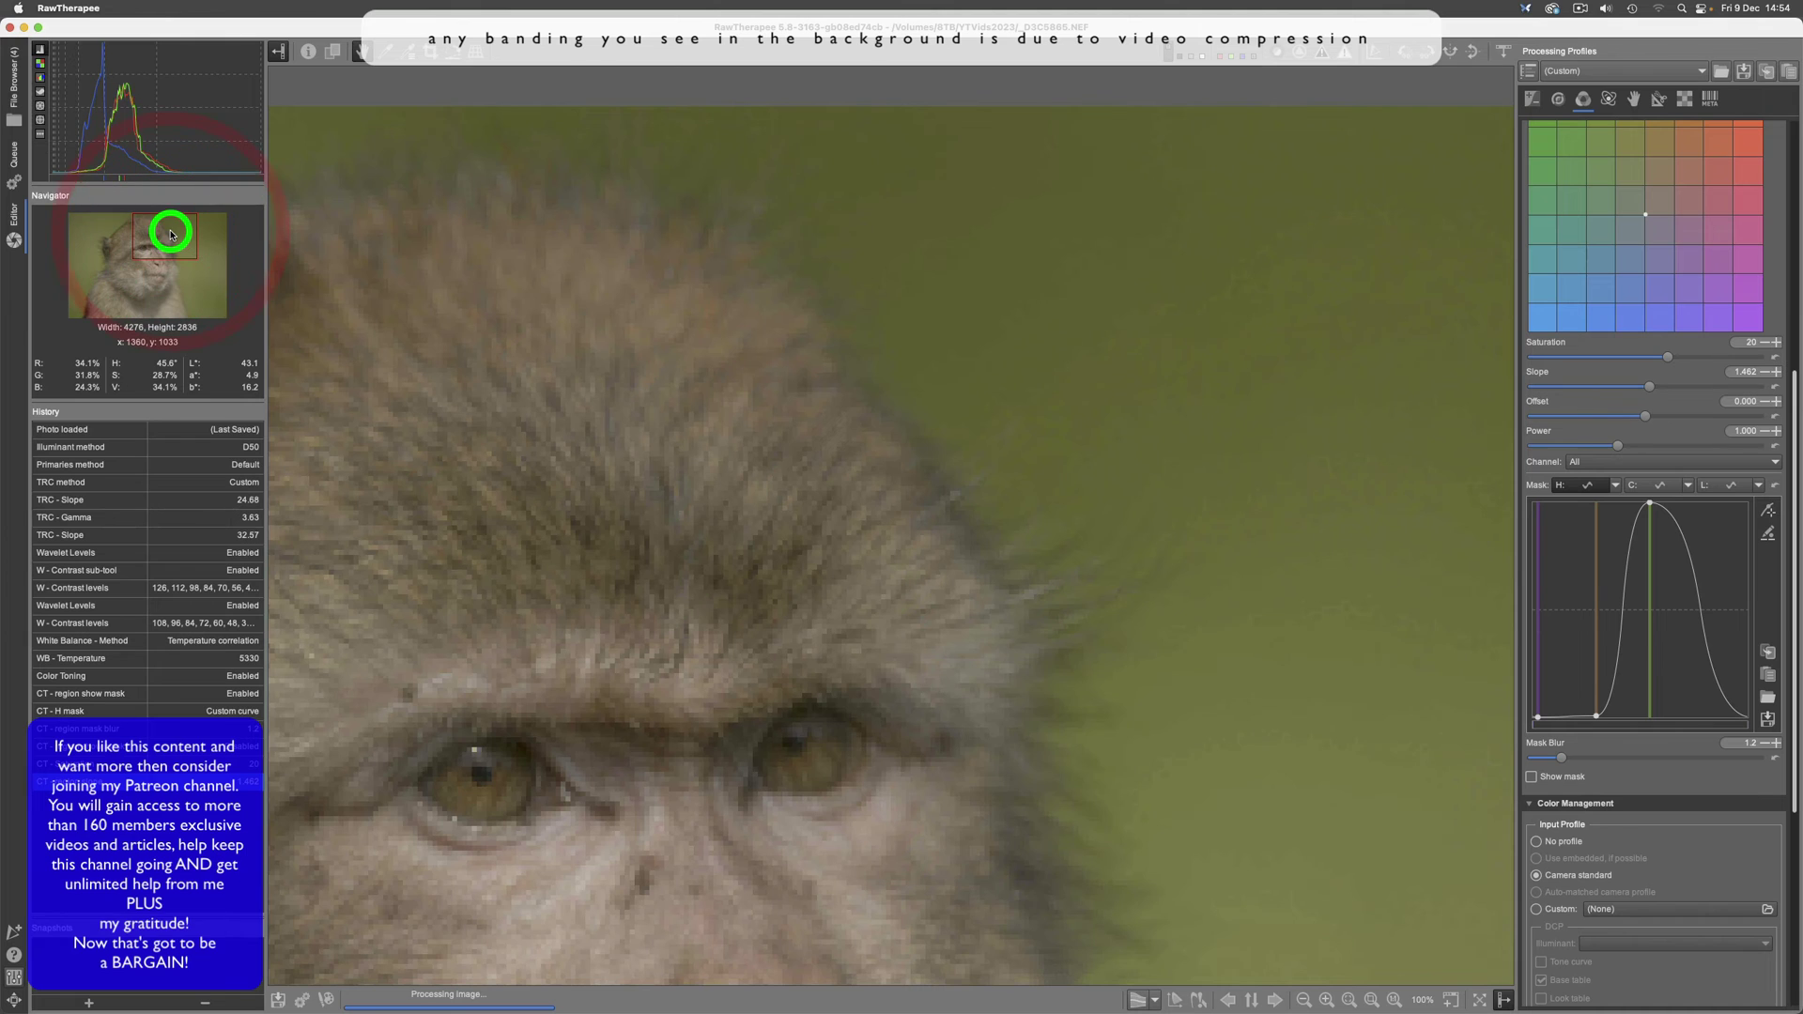
click(172, 234)
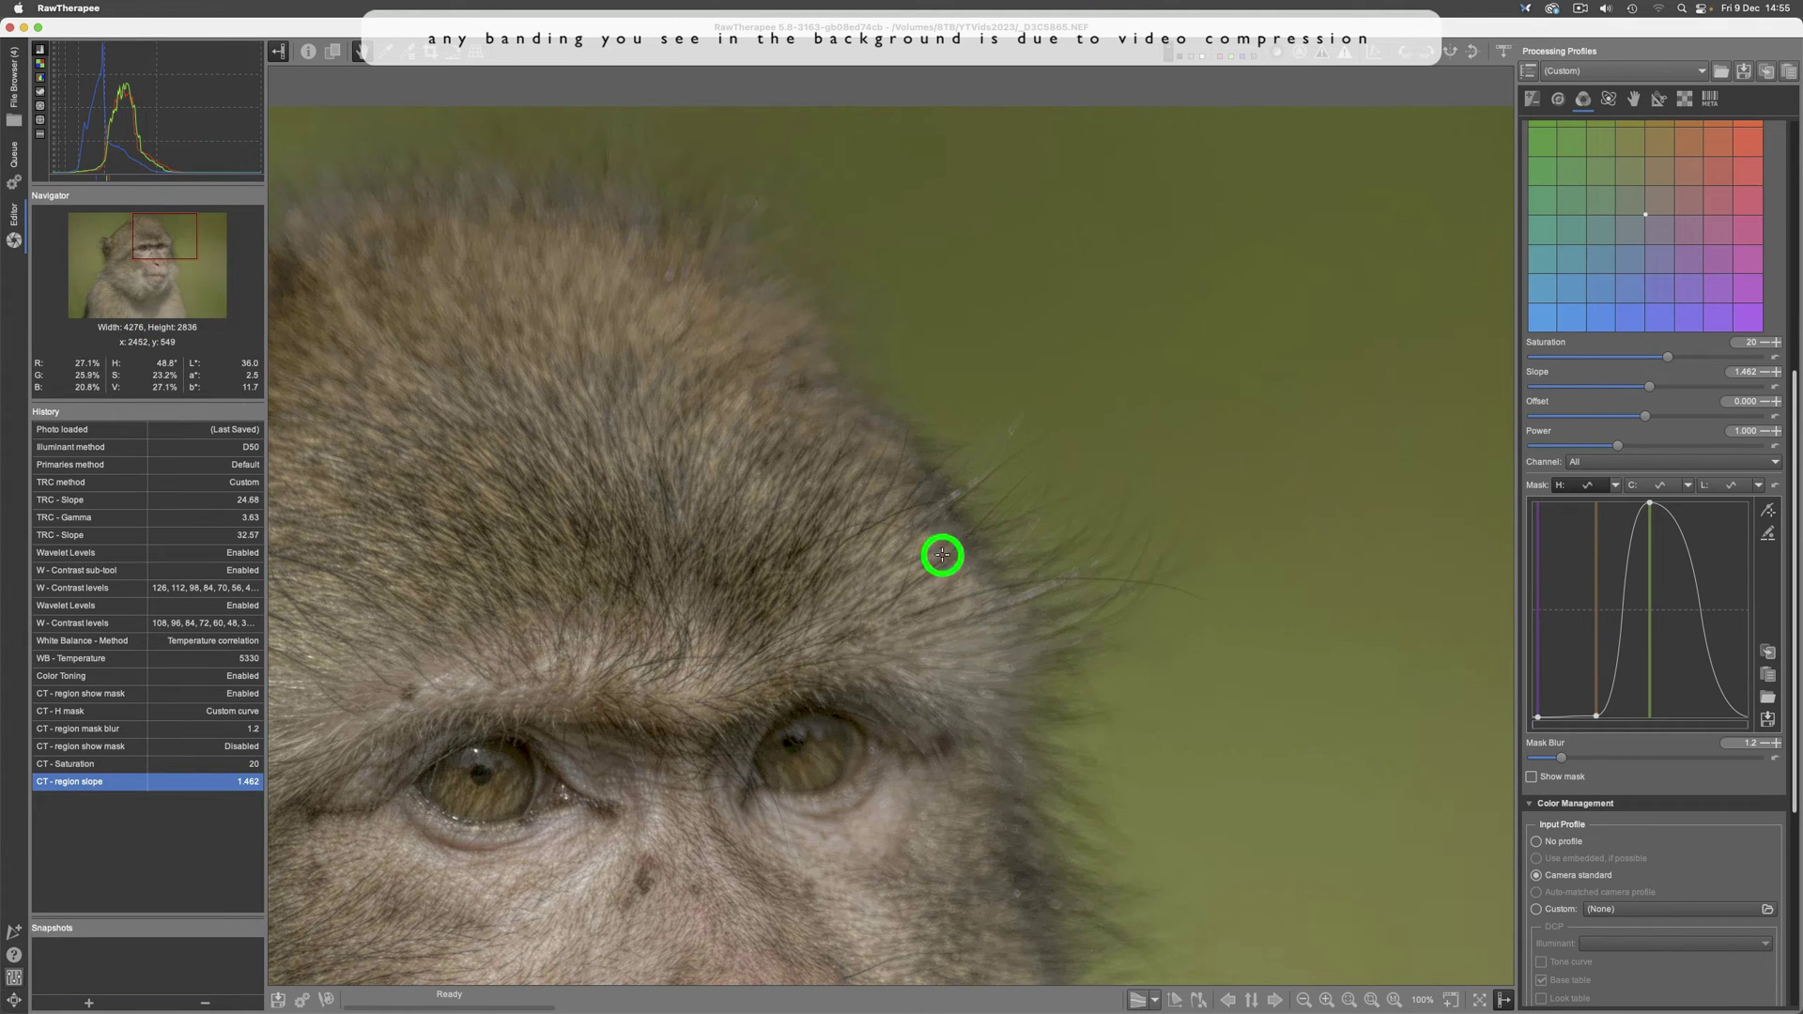
click(1372, 1001)
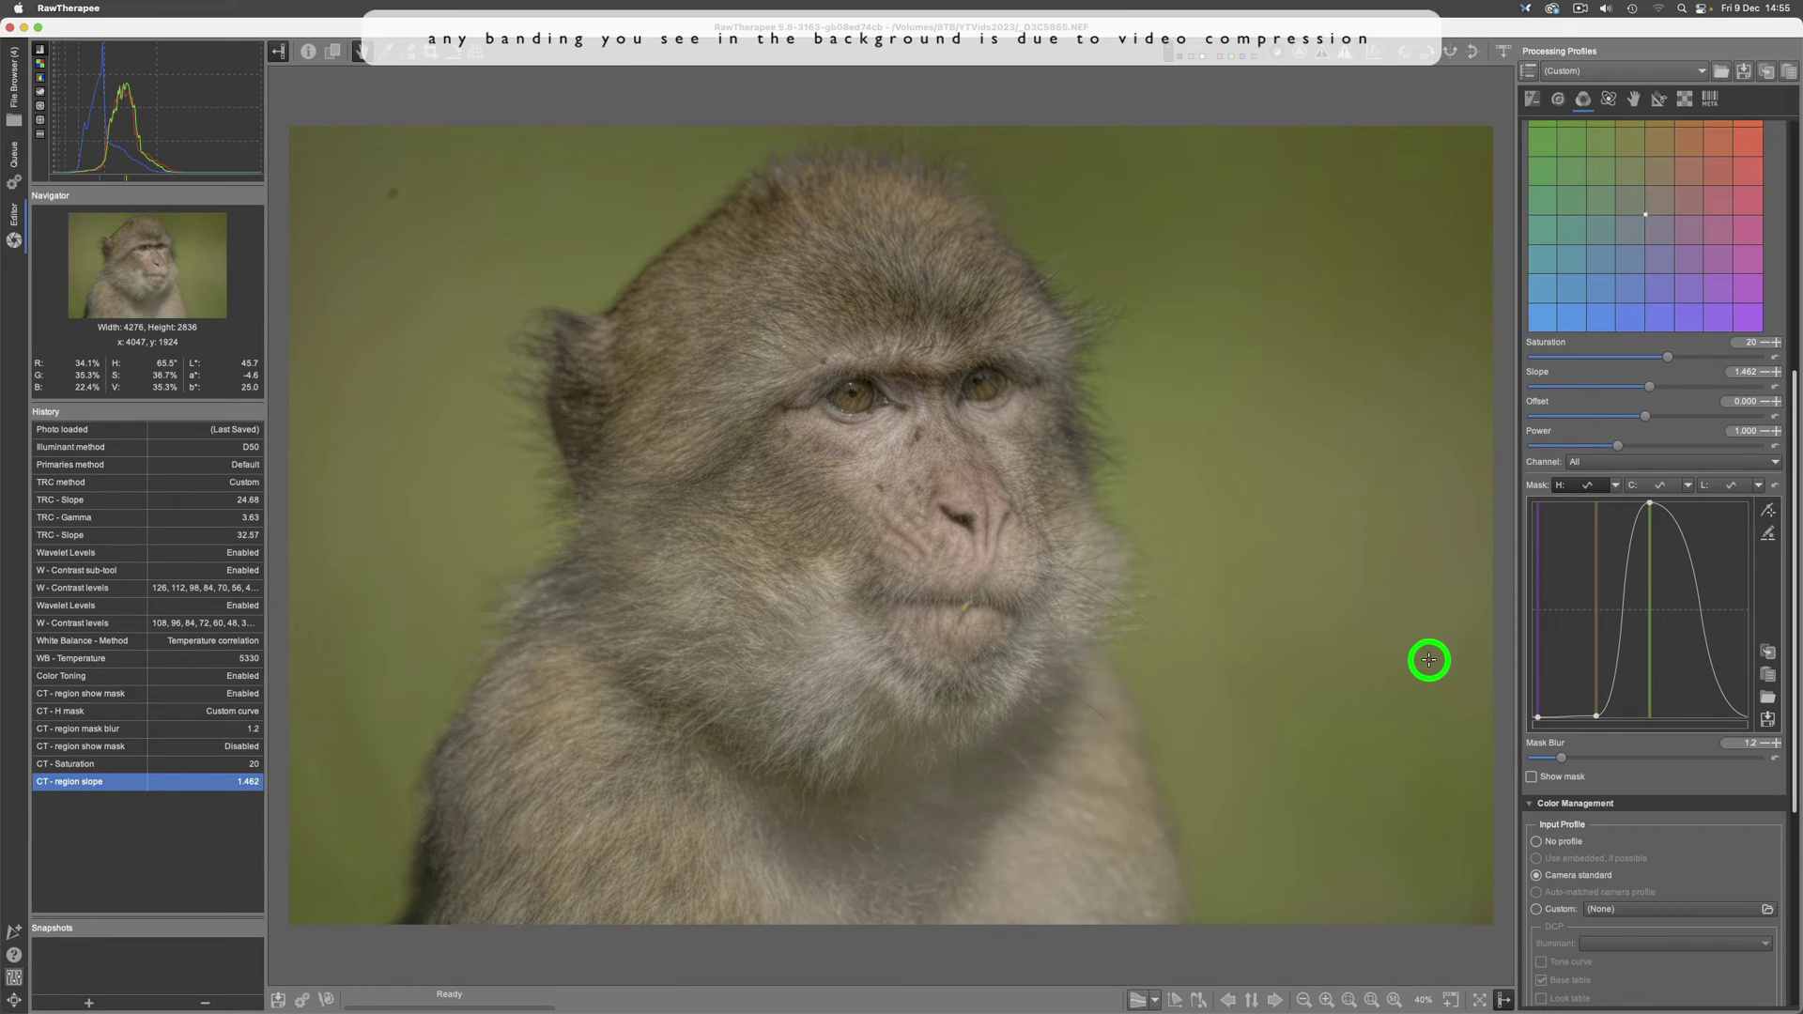
Enable Spot Removal with a default spot size of 20, viewing the photo's upper-left corner at 100%.
click(1558, 101)
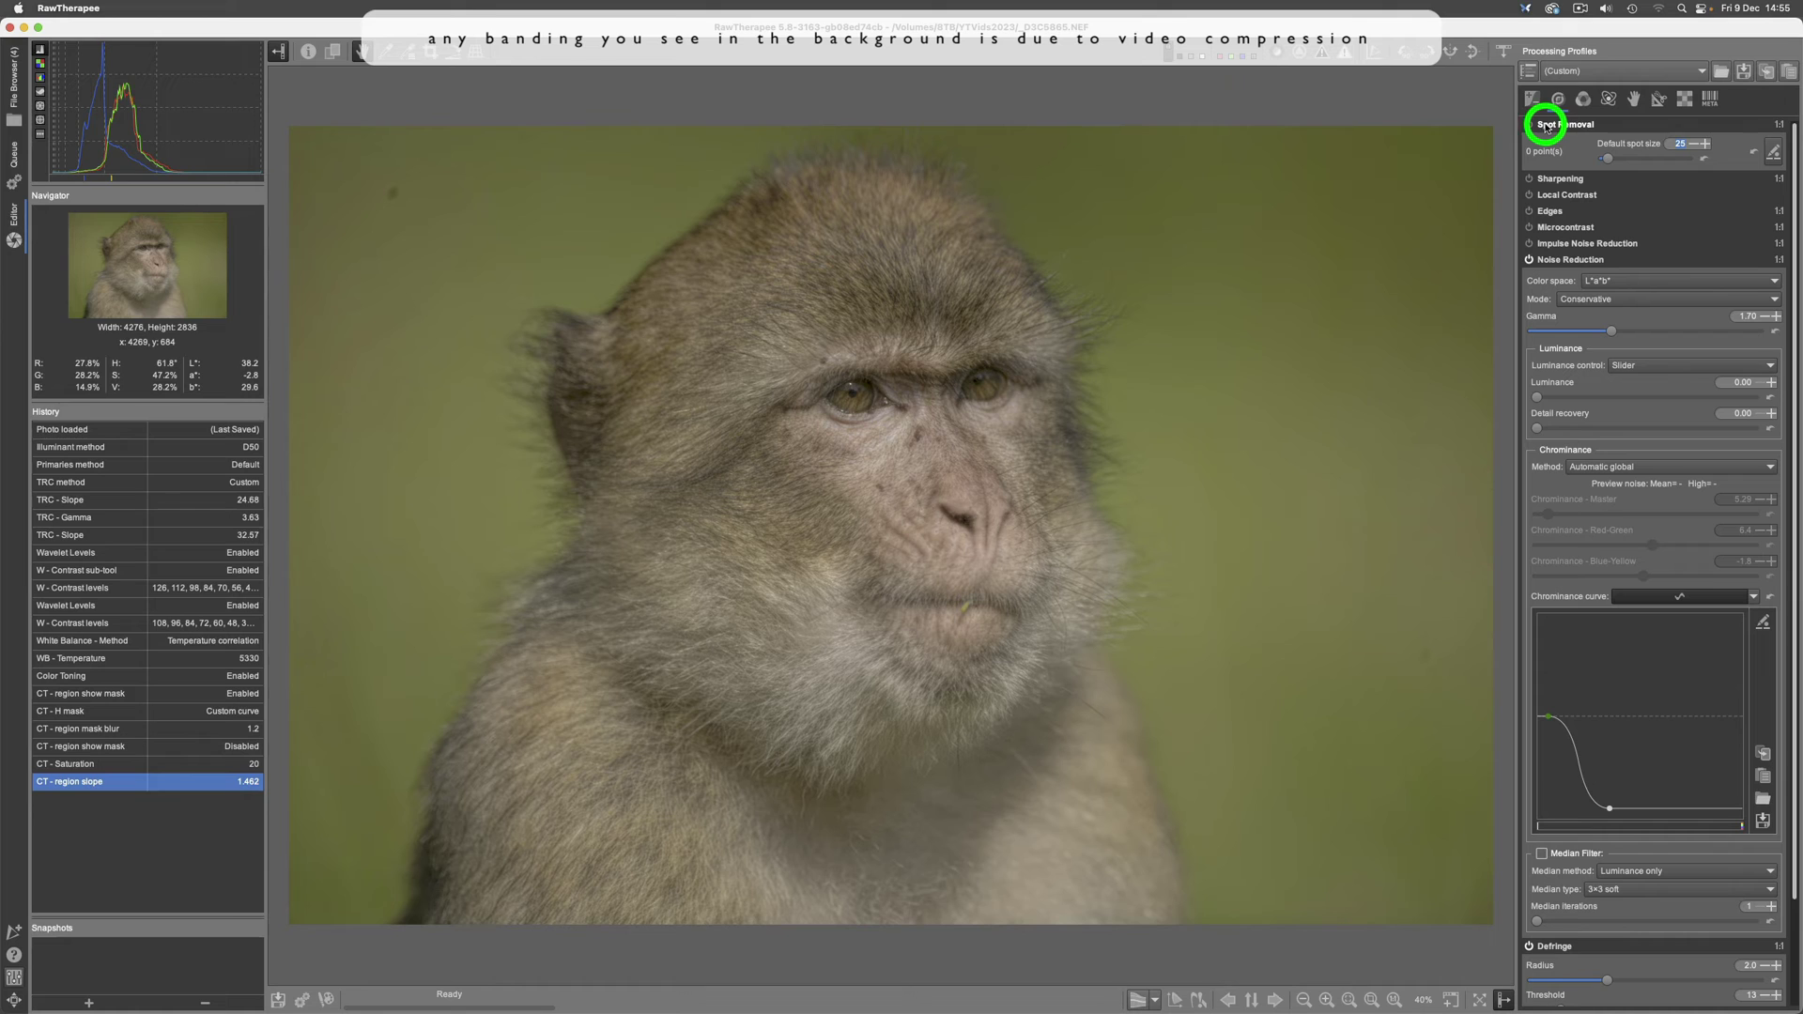
click(1396, 1000)
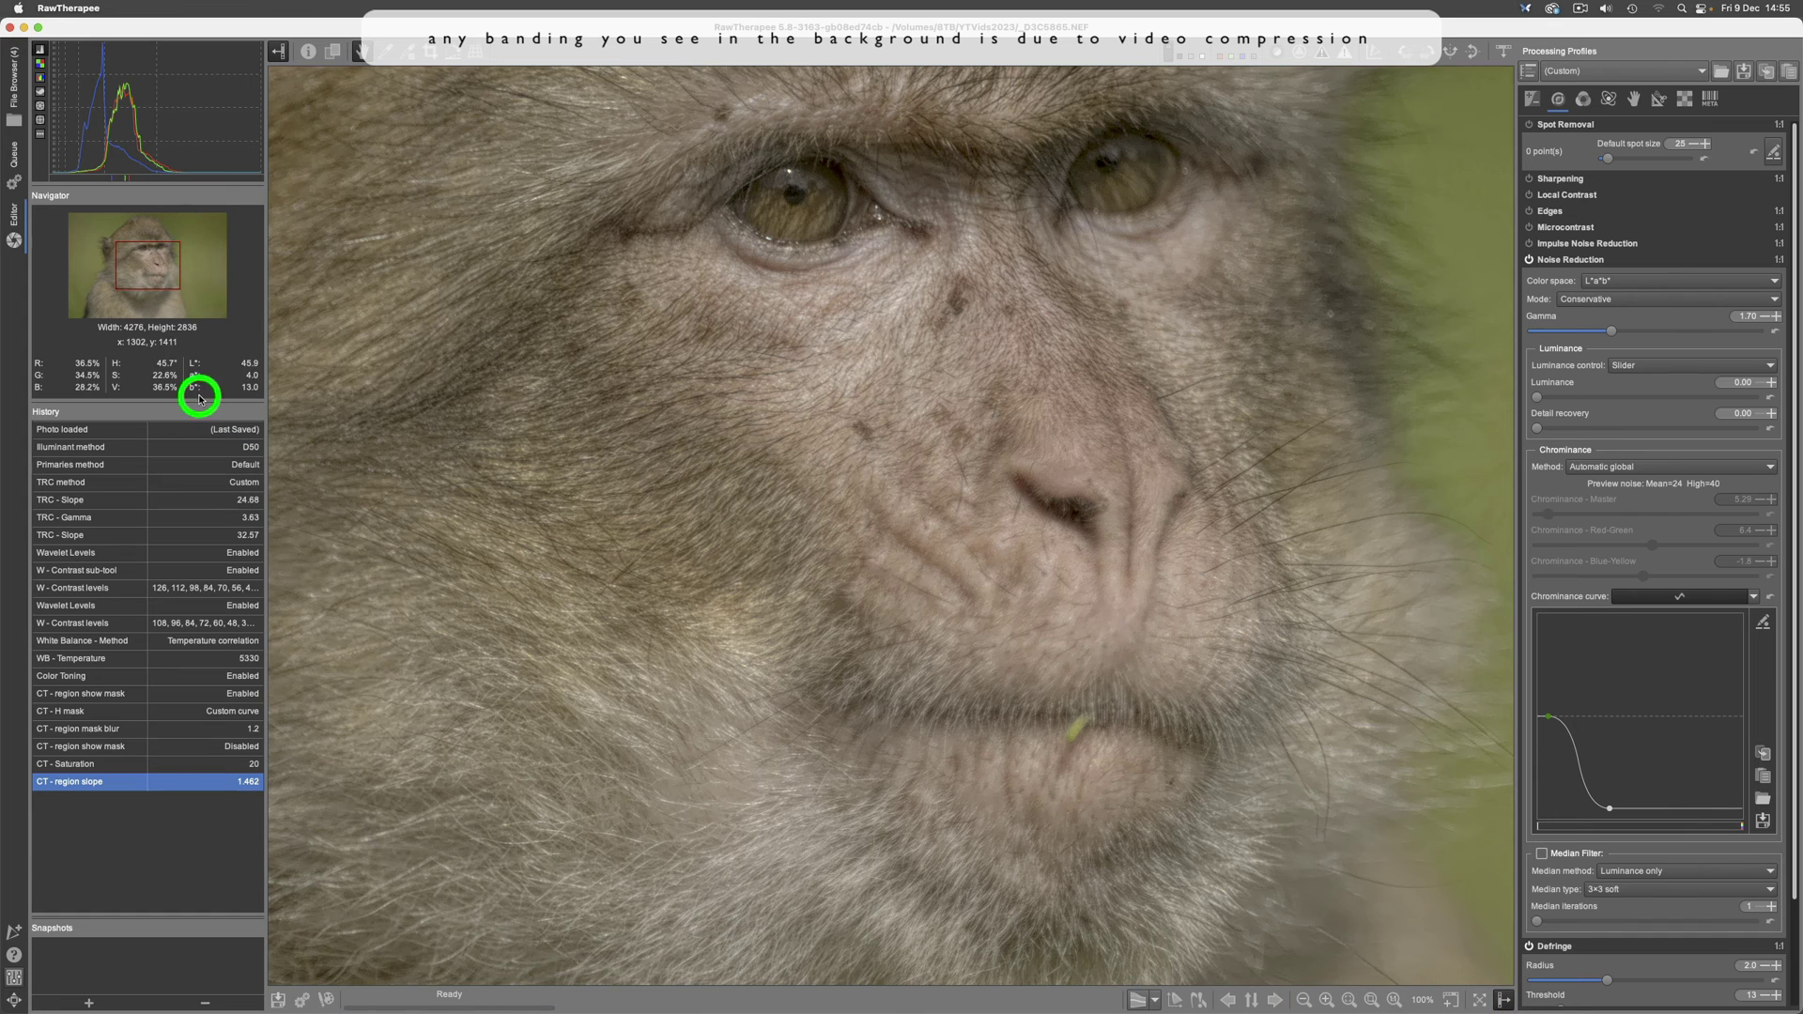
drag(150, 263, 94, 234)
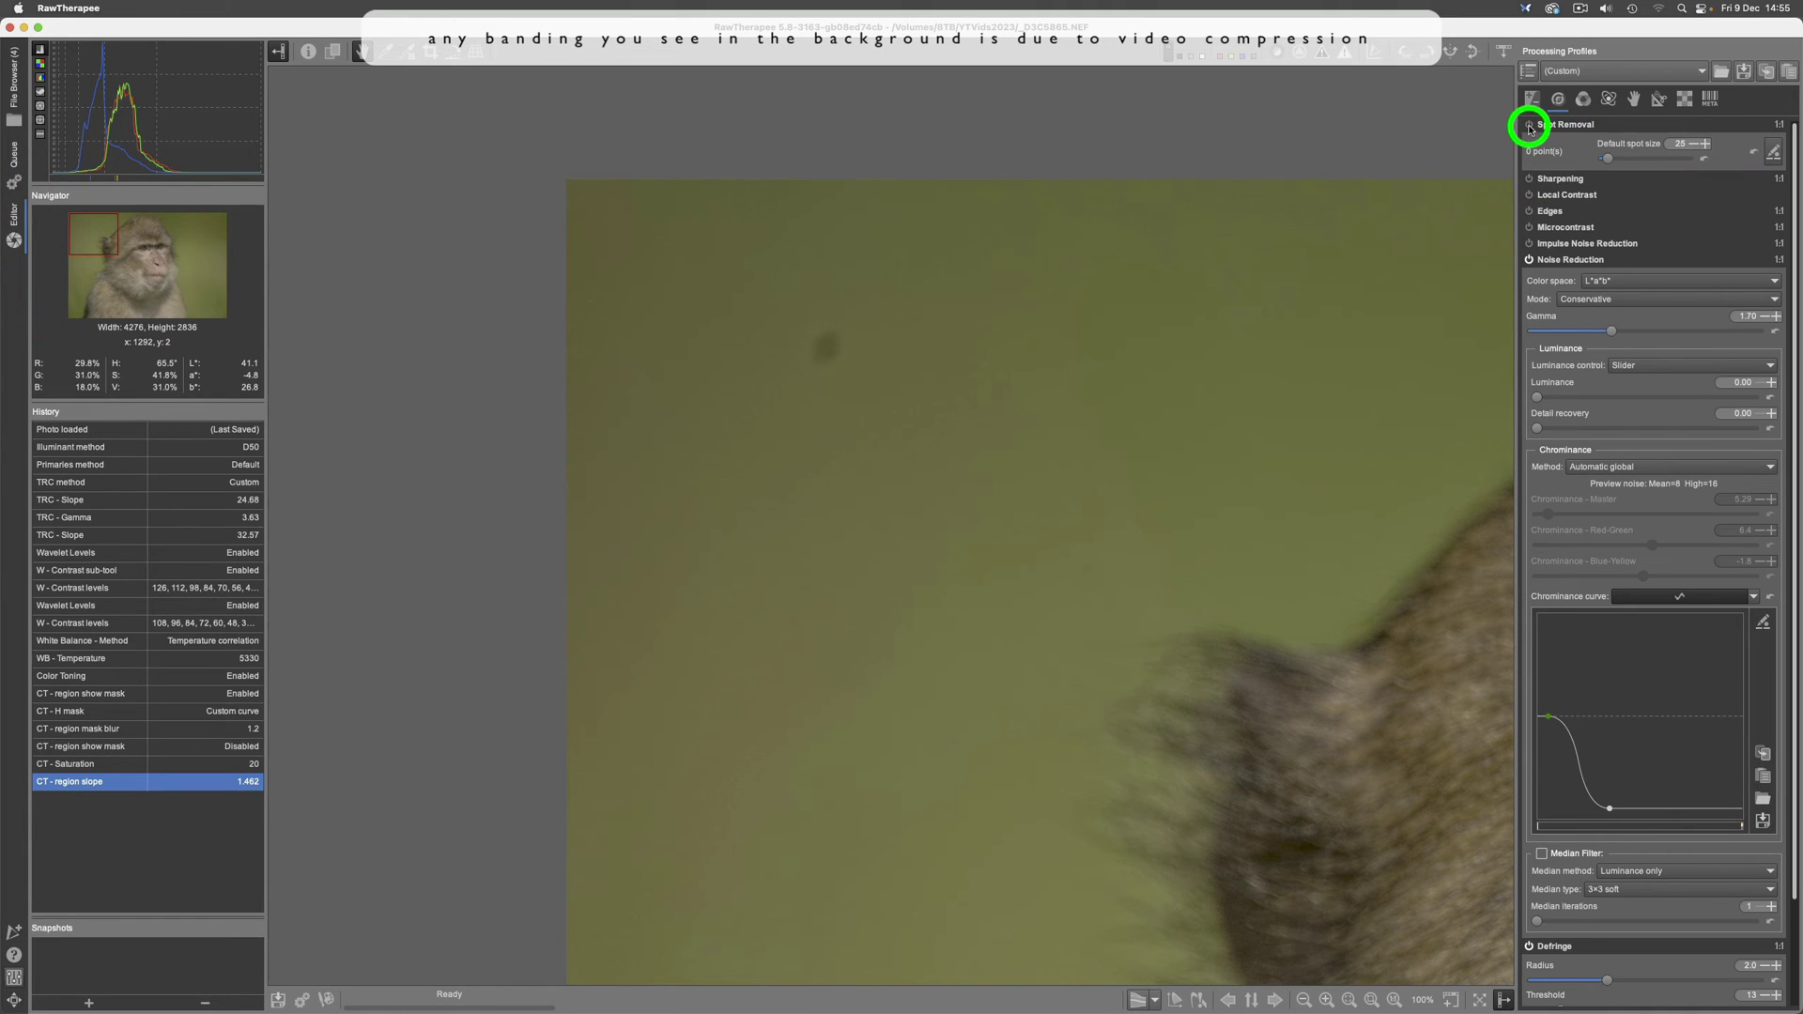
click(1529, 126)
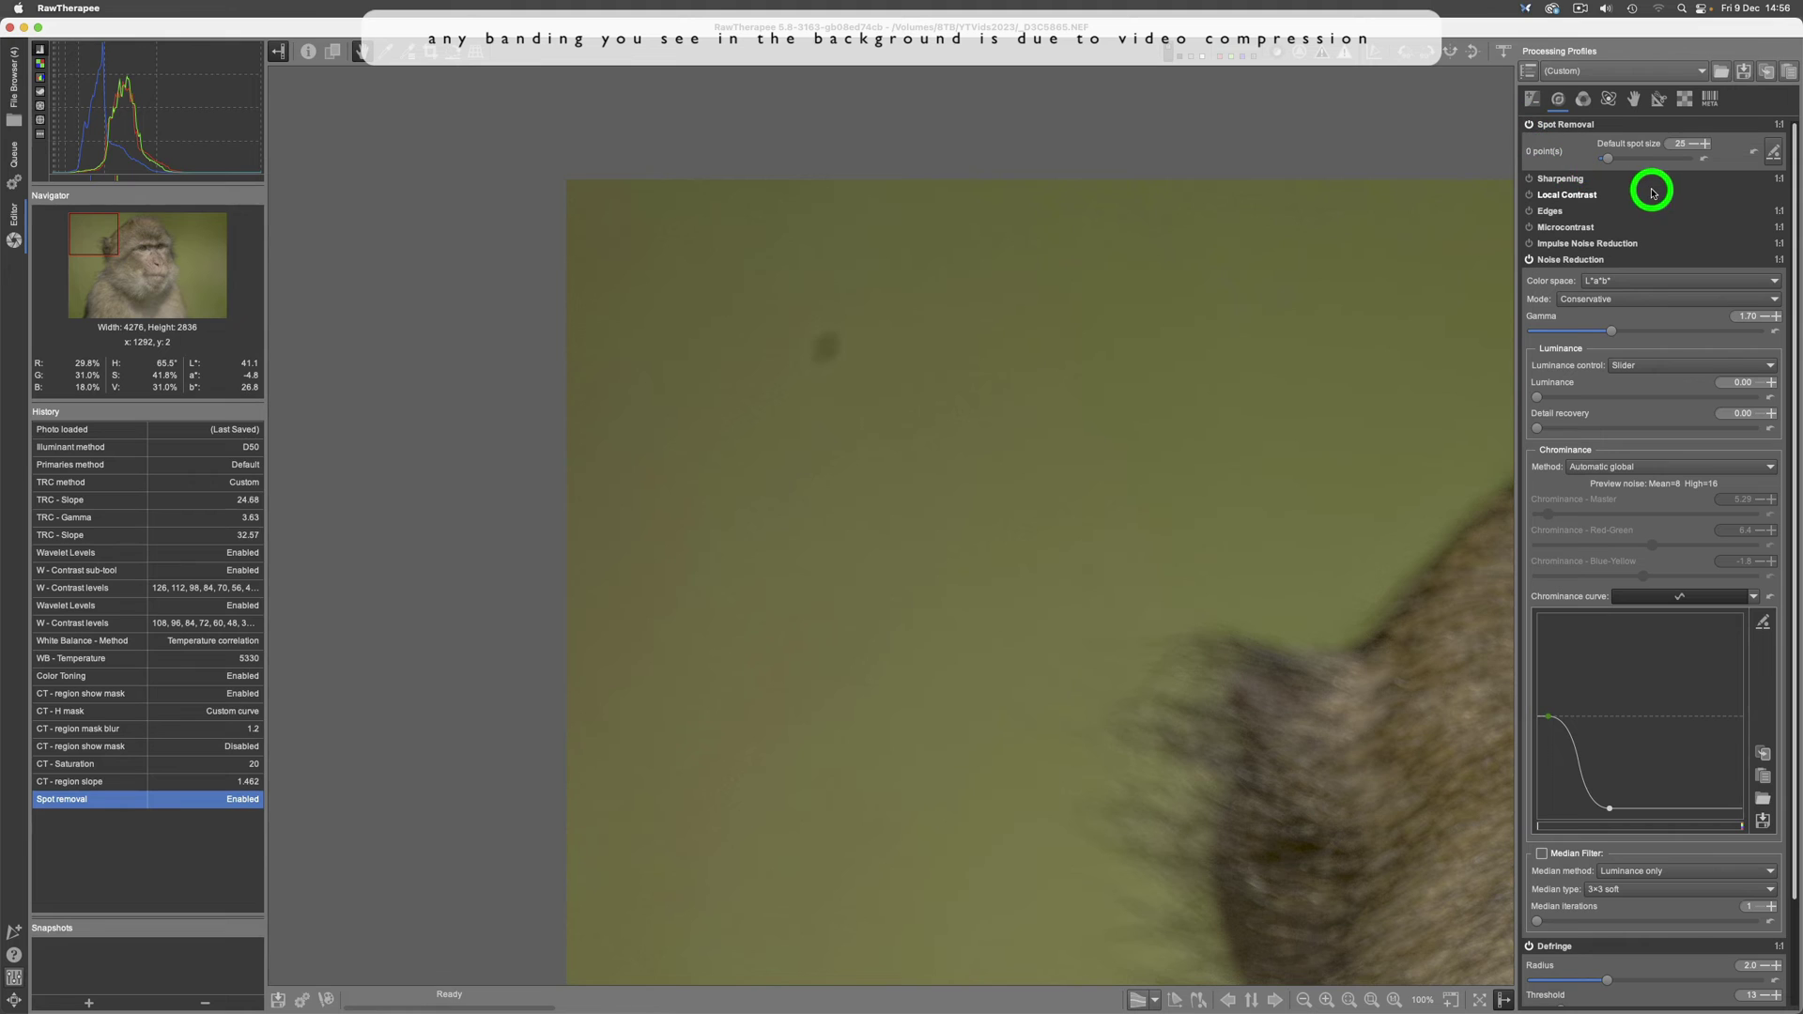
click(1693, 145)
click(1693, 146)
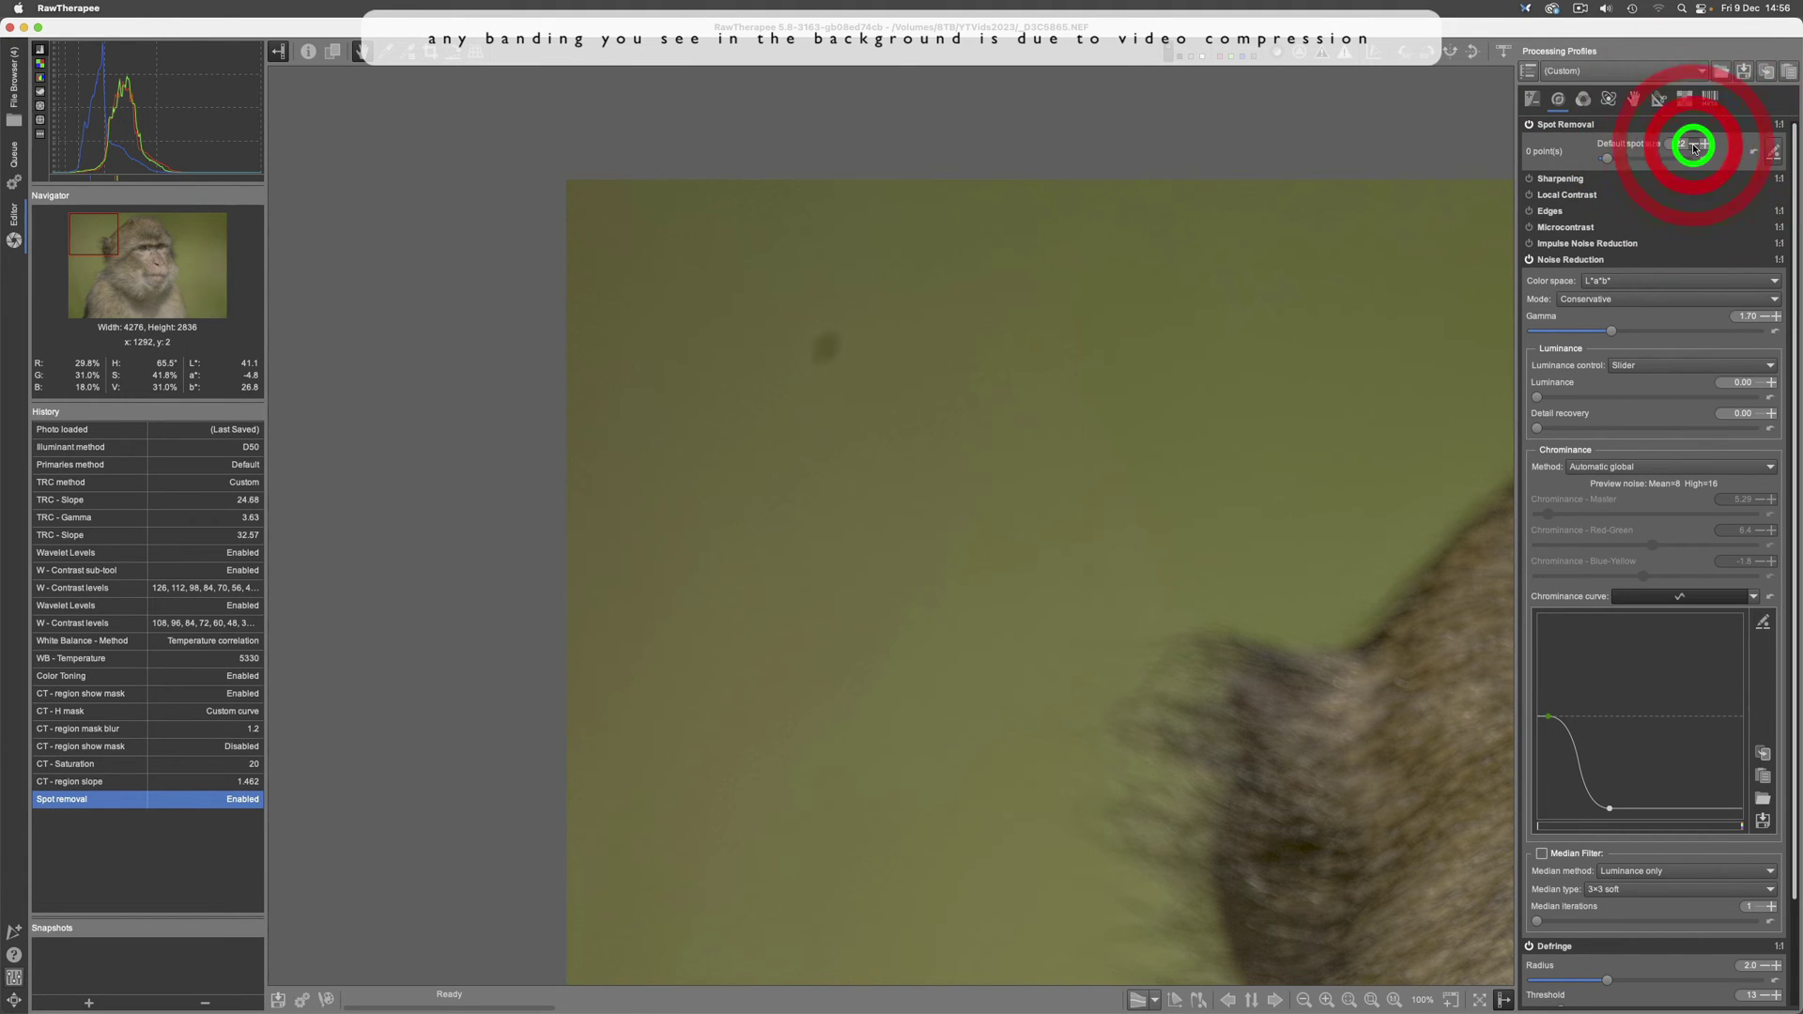
click(1693, 145)
click(1693, 146)
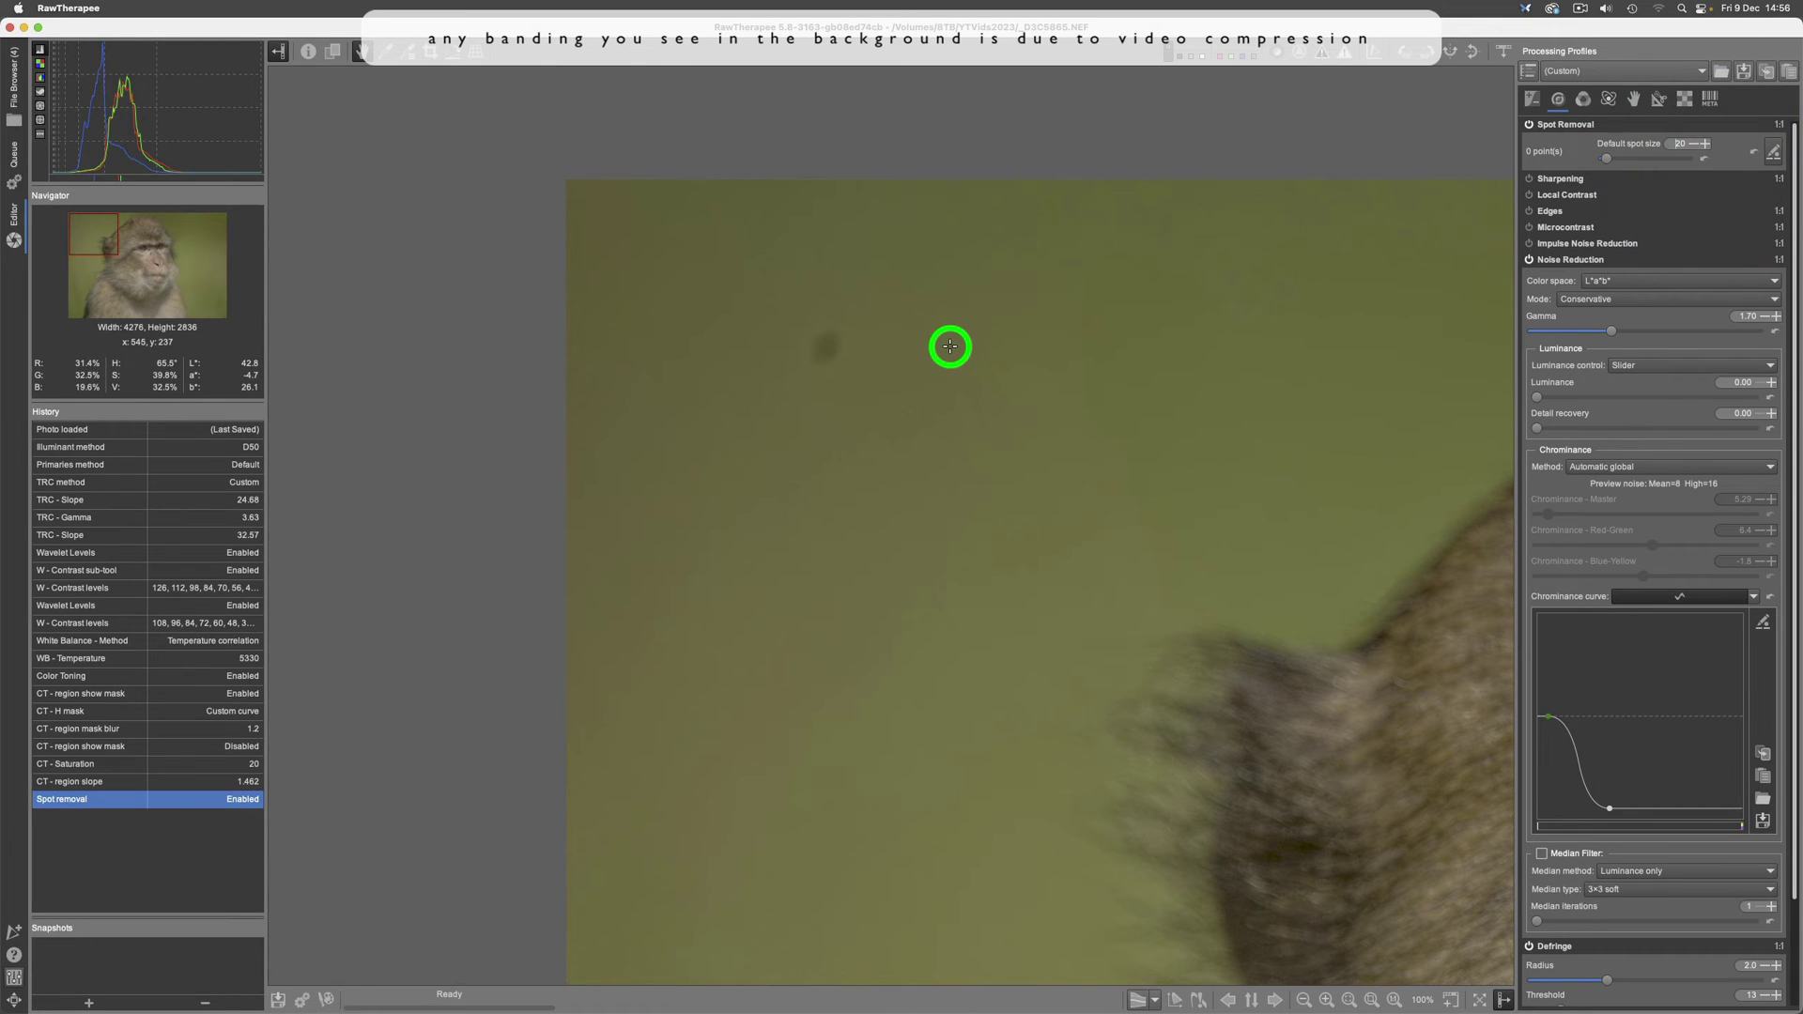
Cover the dark spot in the upper-left background with a removal point, sampling clean background just to its right.
drag(949, 346, 862, 330)
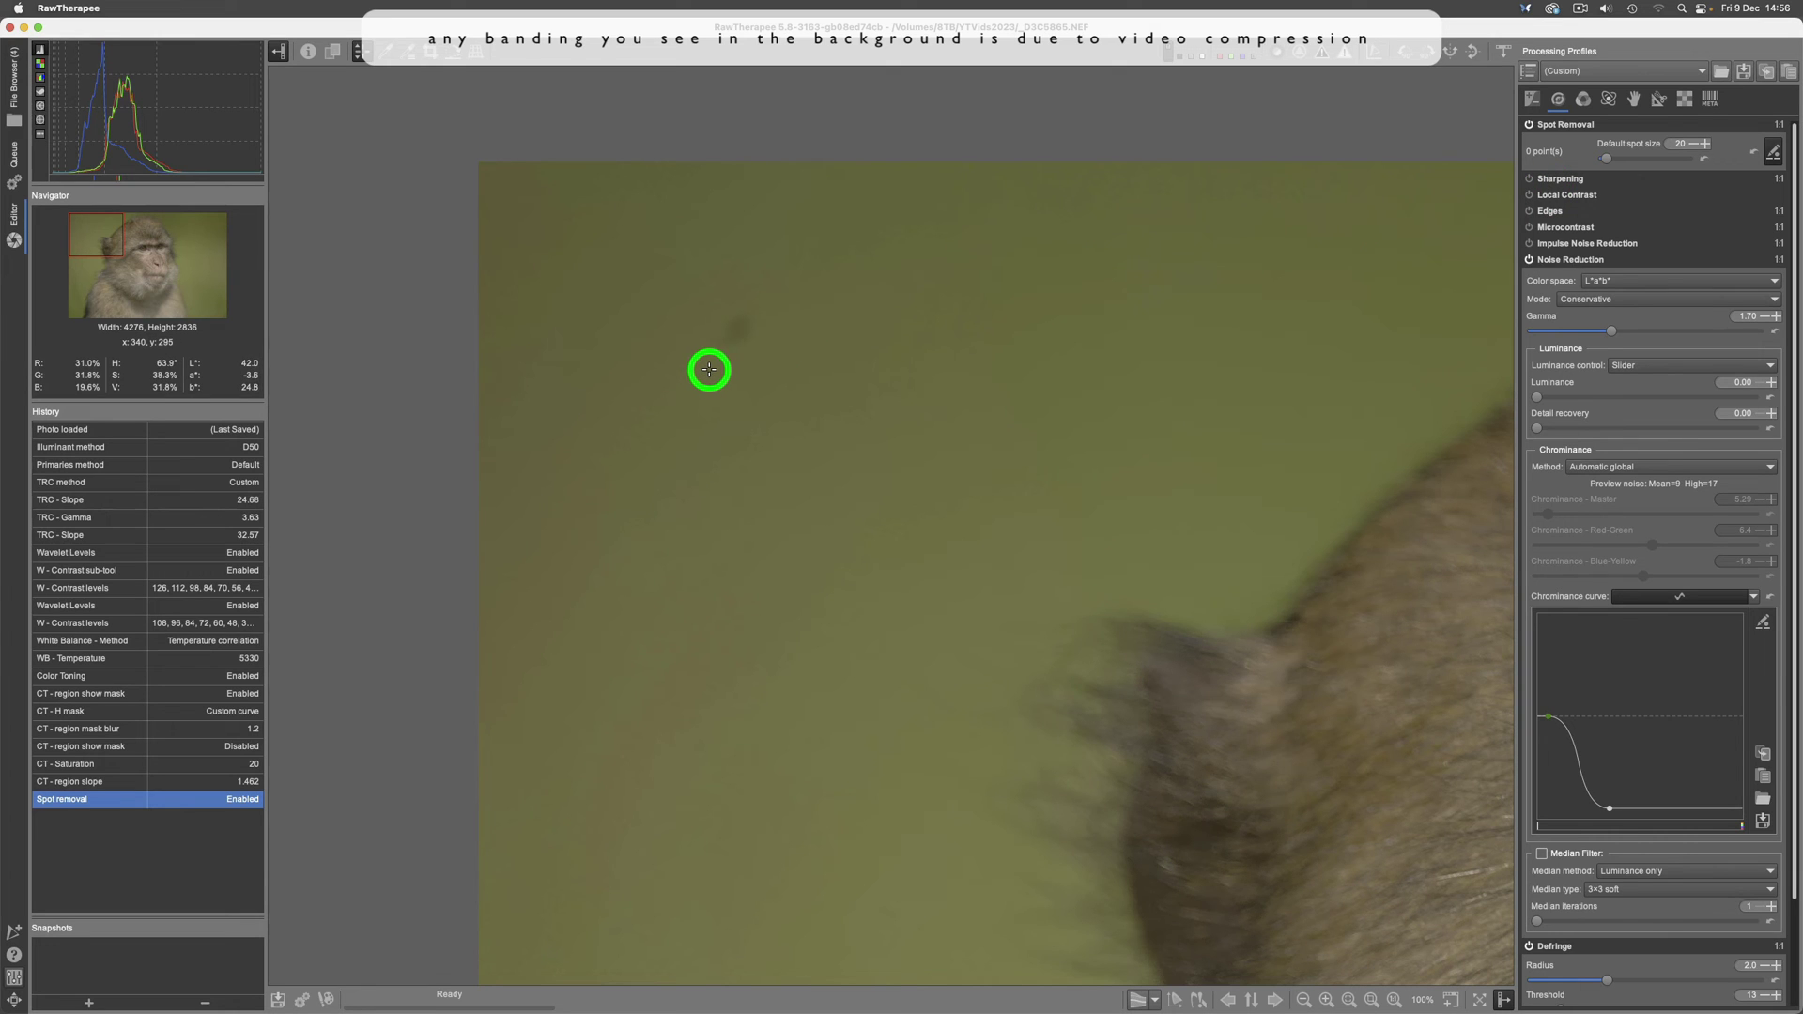
ctrl+click(702, 312)
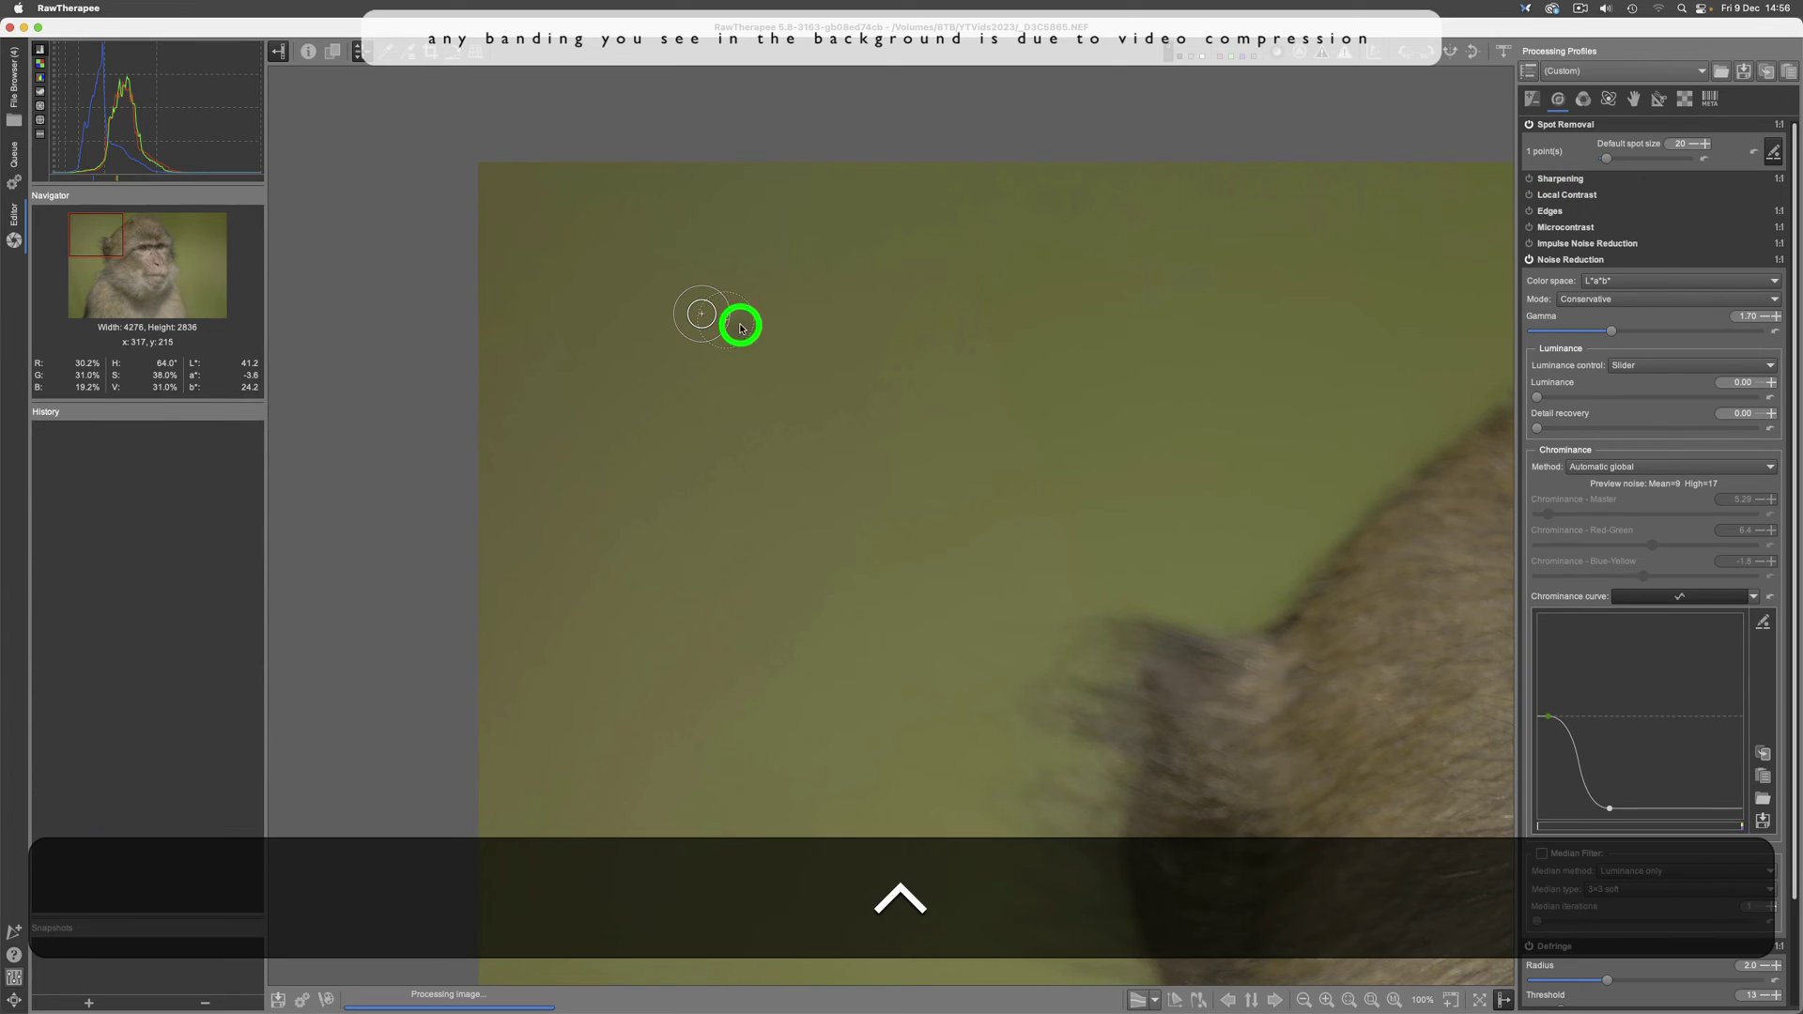
drag(748, 336, 825, 332)
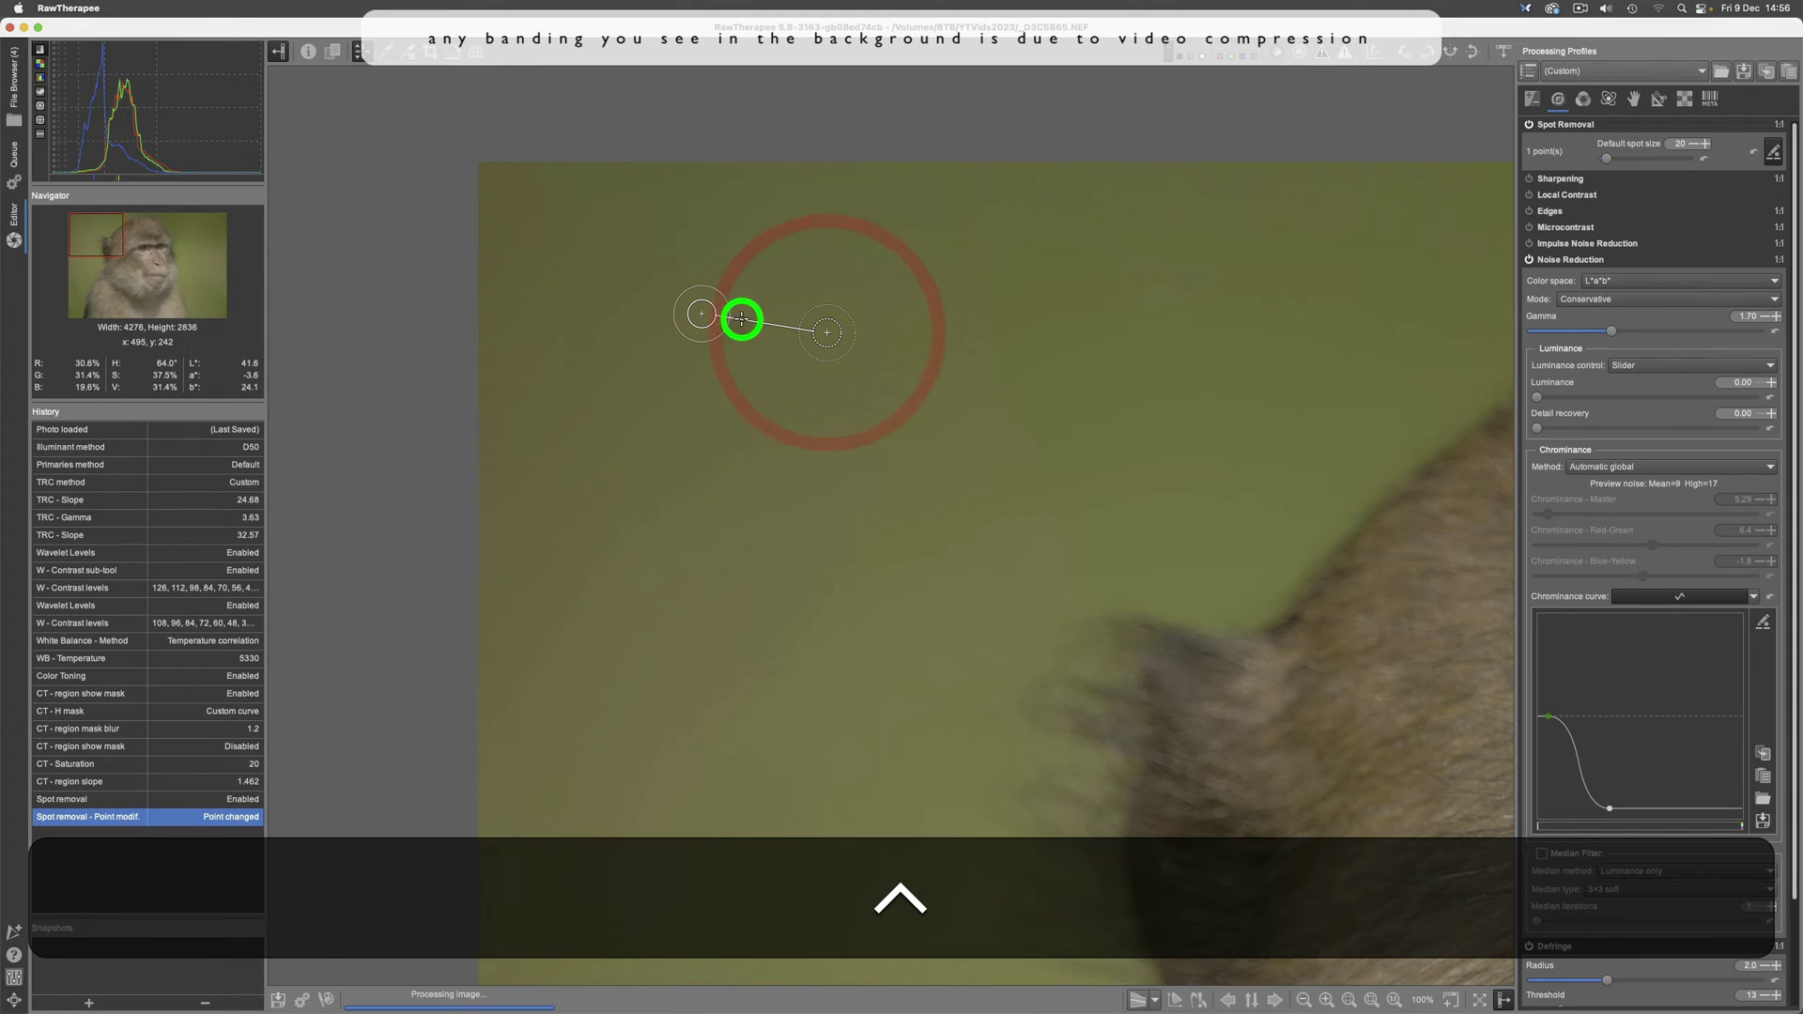
drag(701, 314, 744, 331)
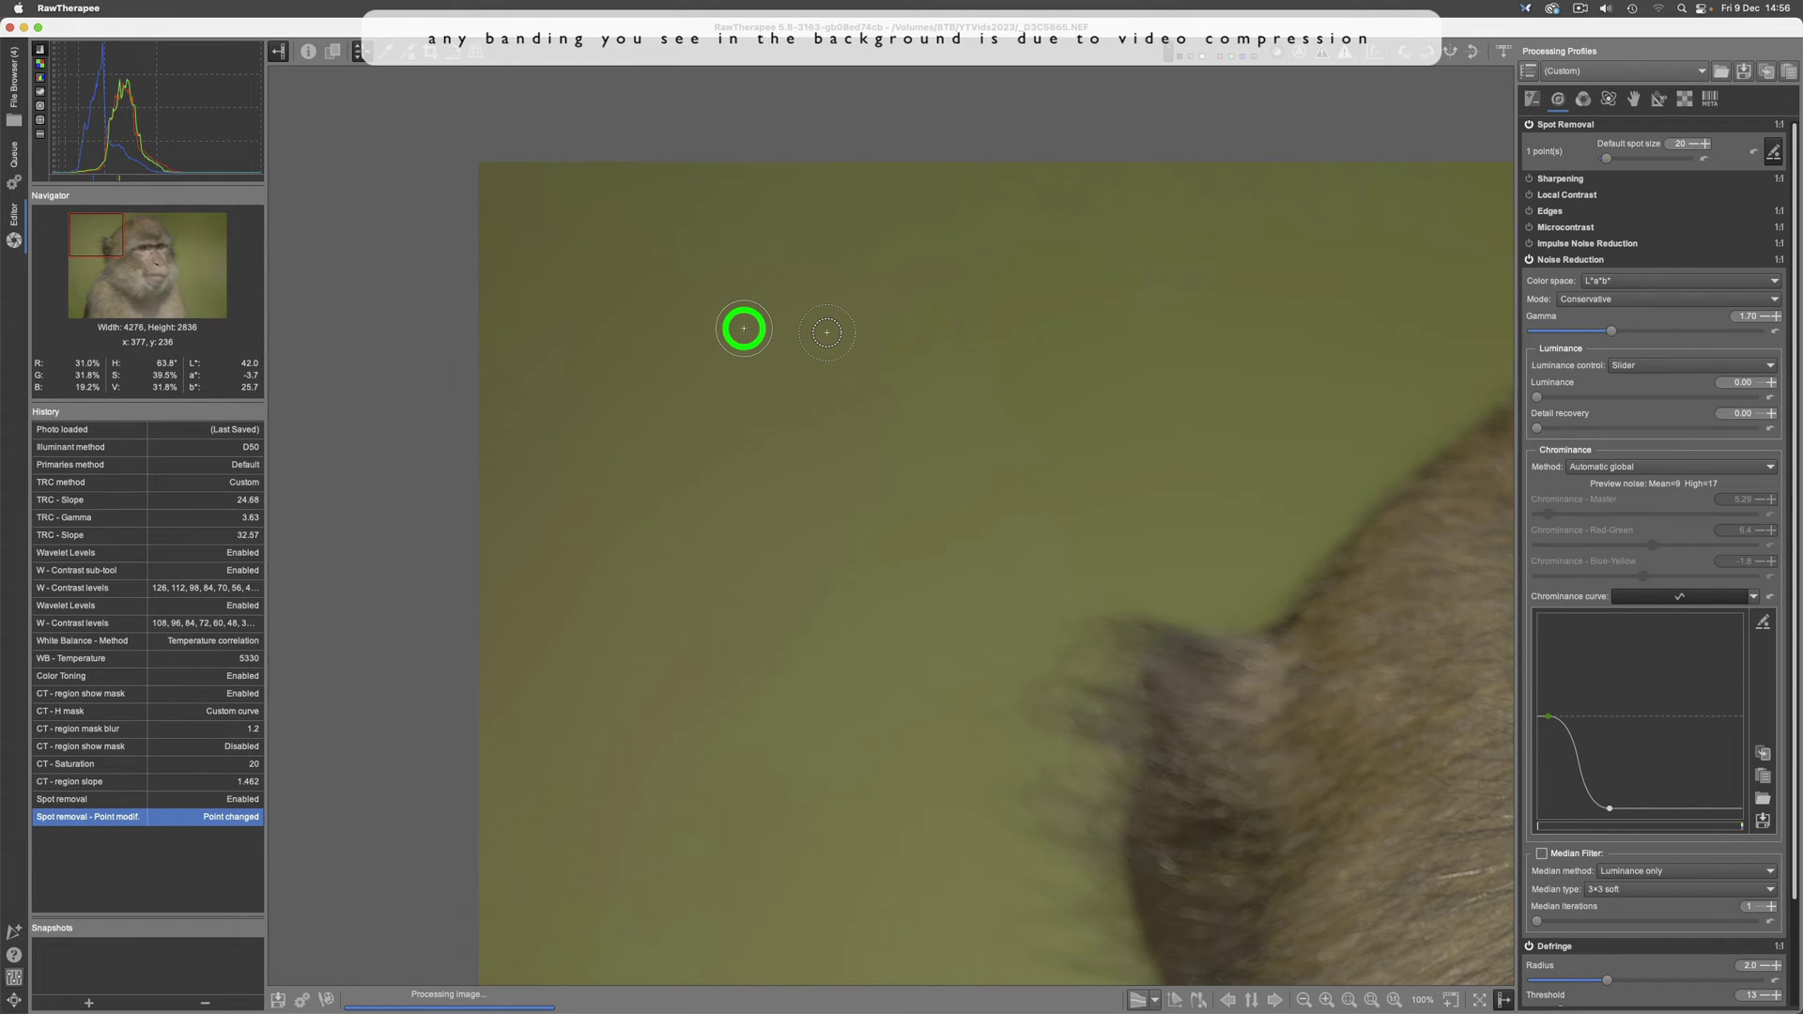
click(744, 328)
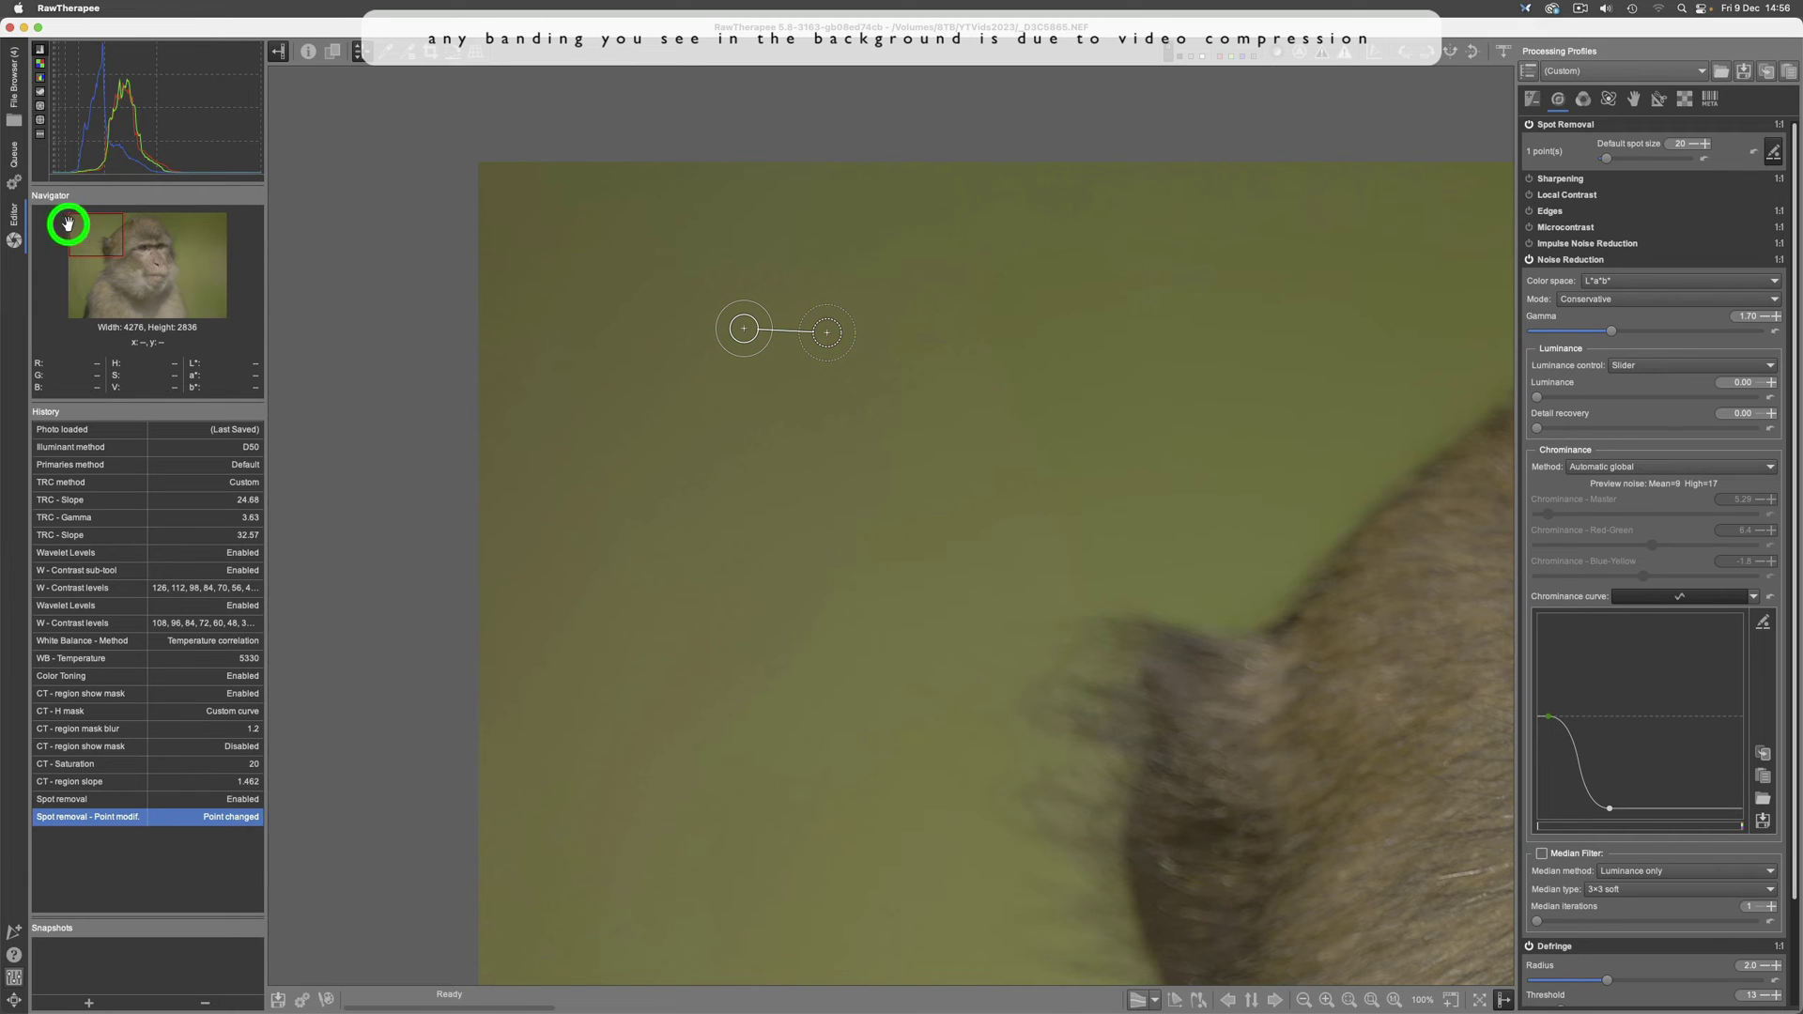
Add a second removal point in the background near the photo's right edge, sampling from just up and right of it.
drag(68, 224, 213, 278)
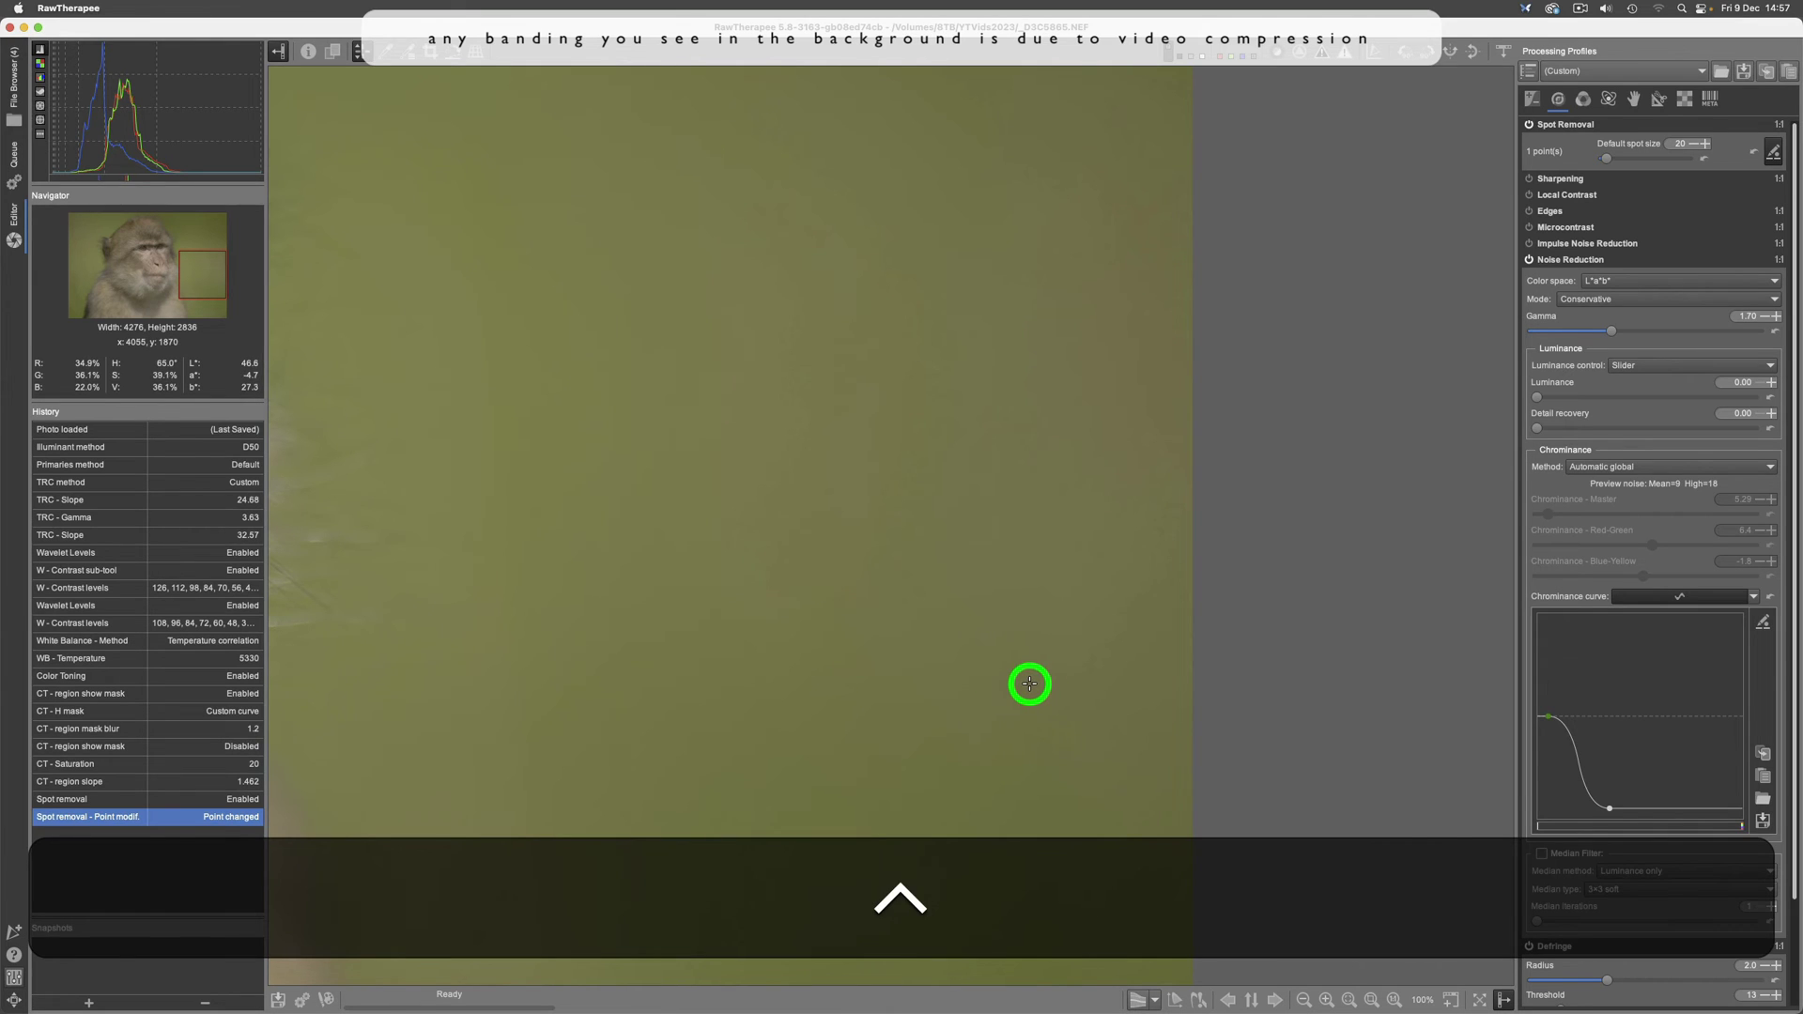
click(1023, 686)
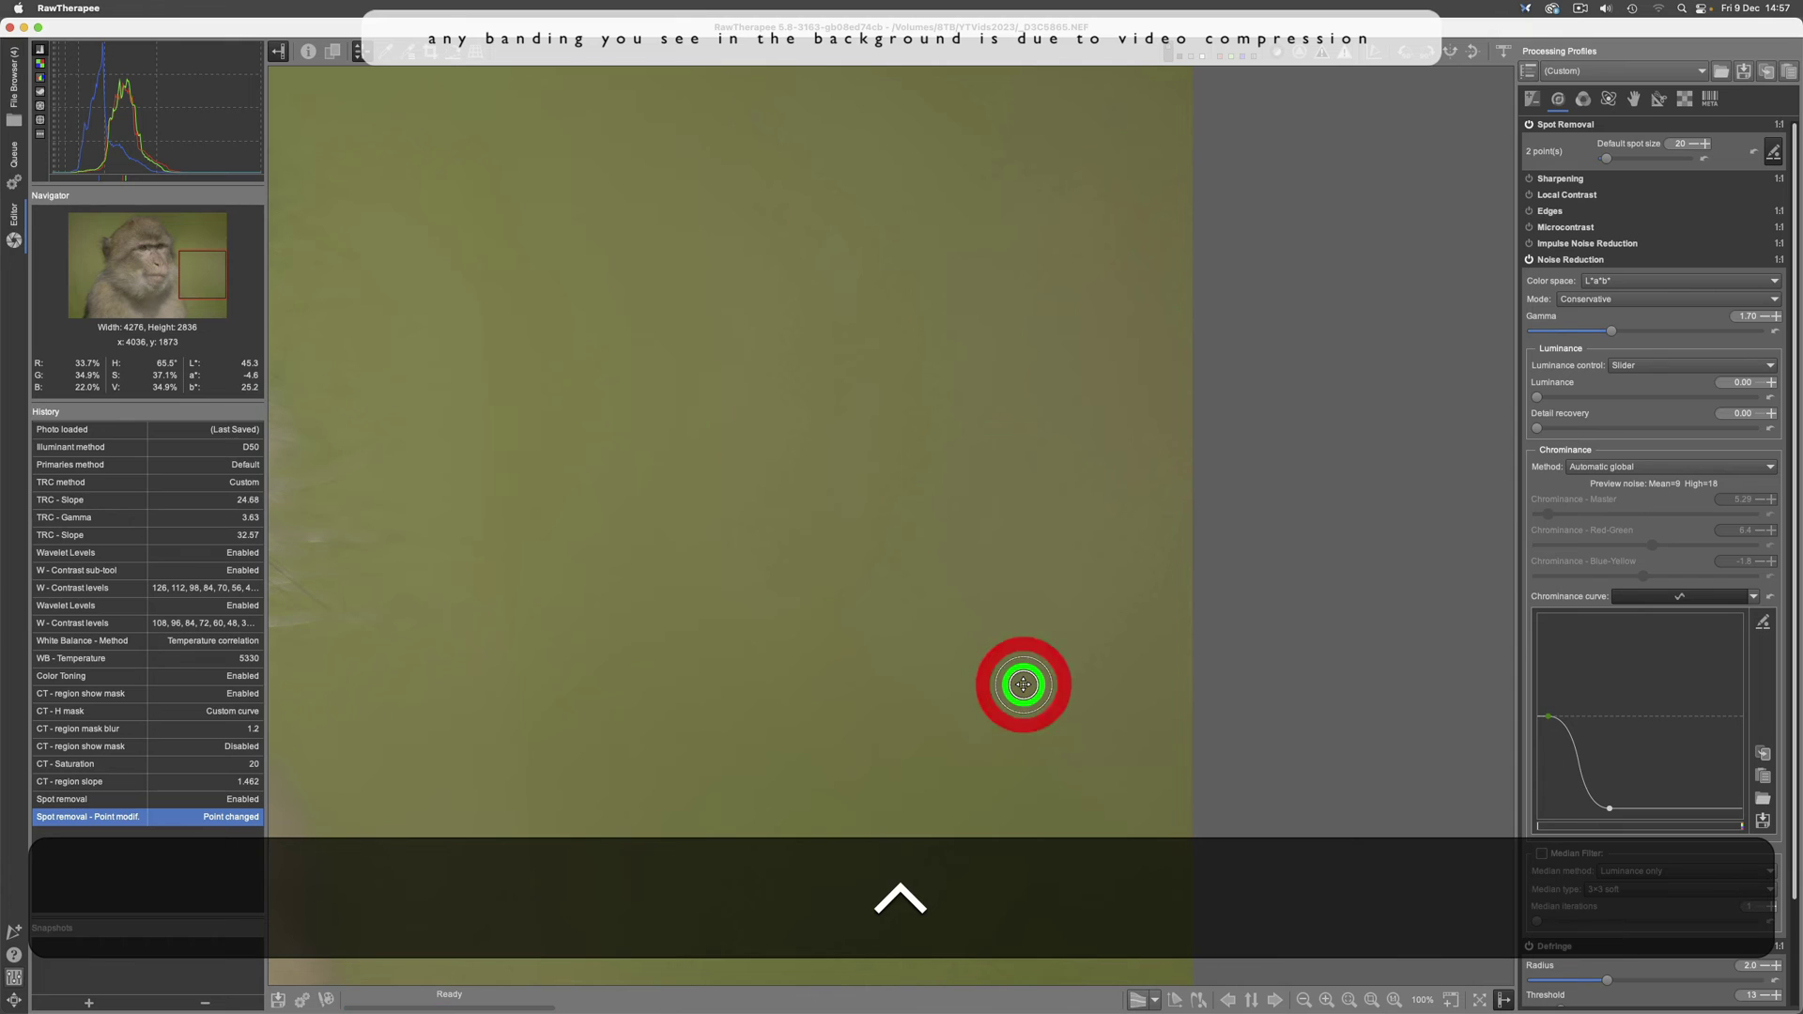
drag(1023, 686, 1085, 674)
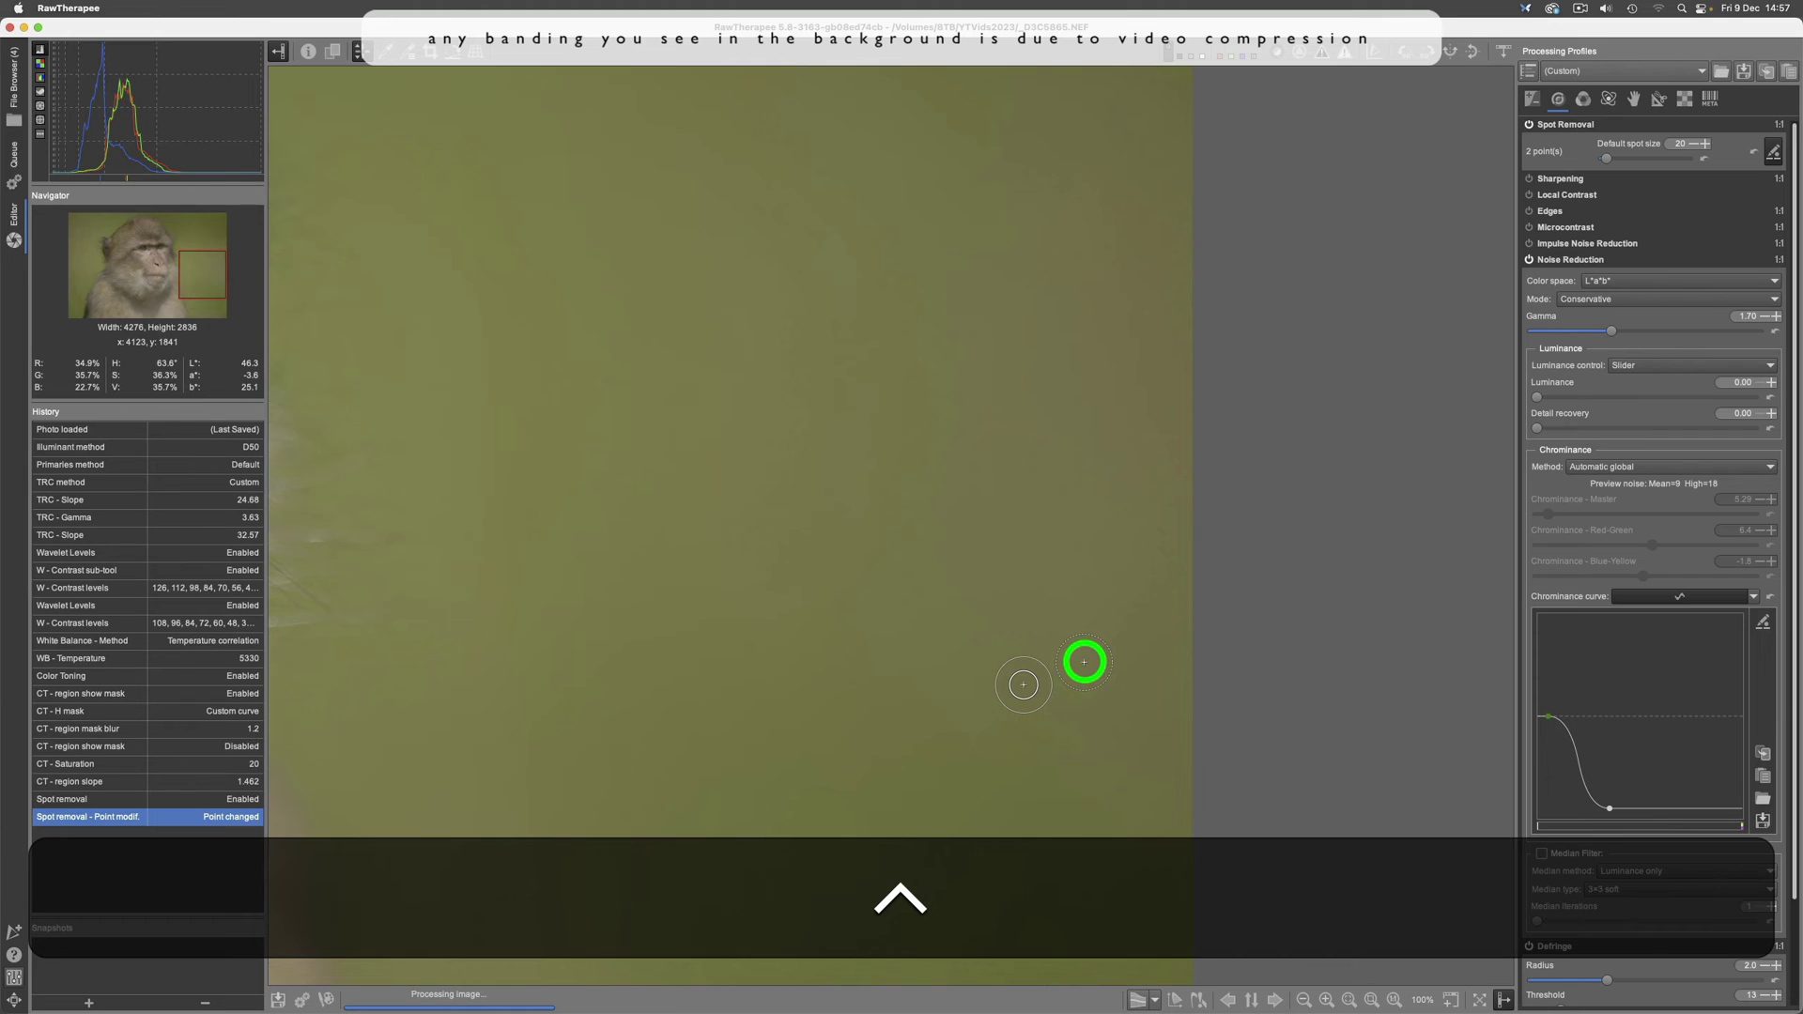
Finish editing the second spot removal point, hide the spot markers and view the whole photo.
click(1083, 662)
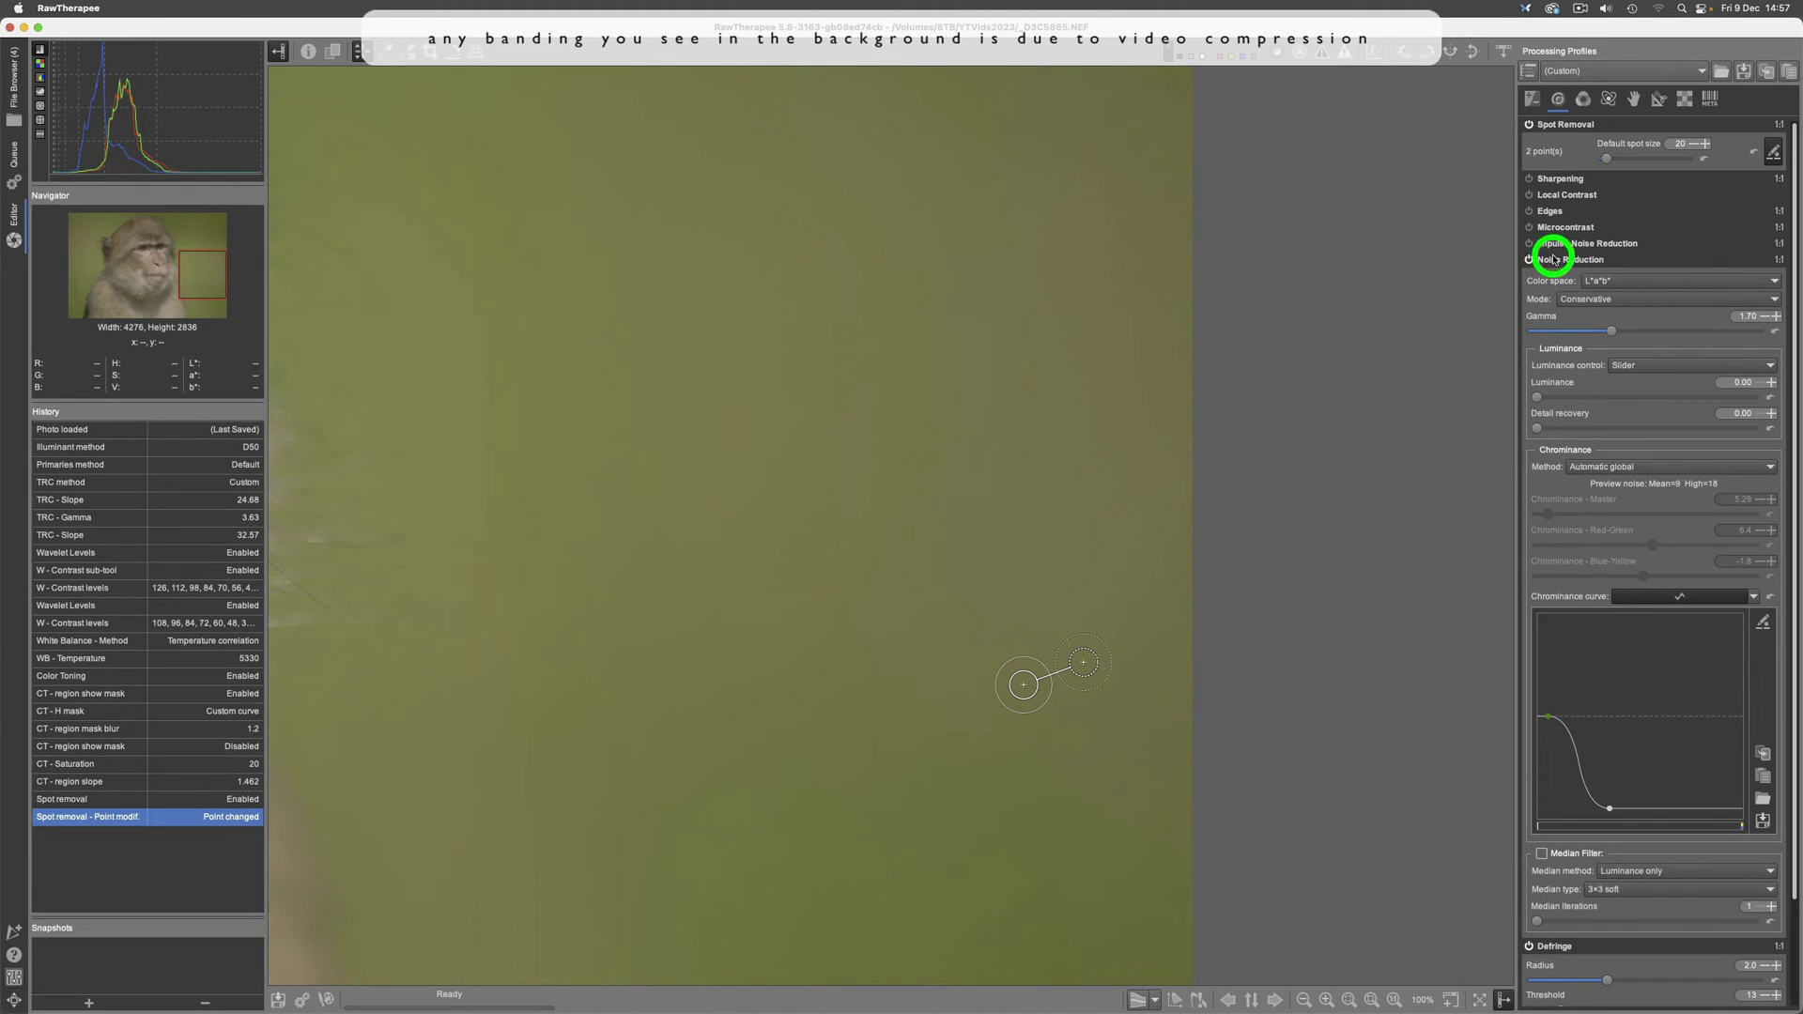
click(1774, 154)
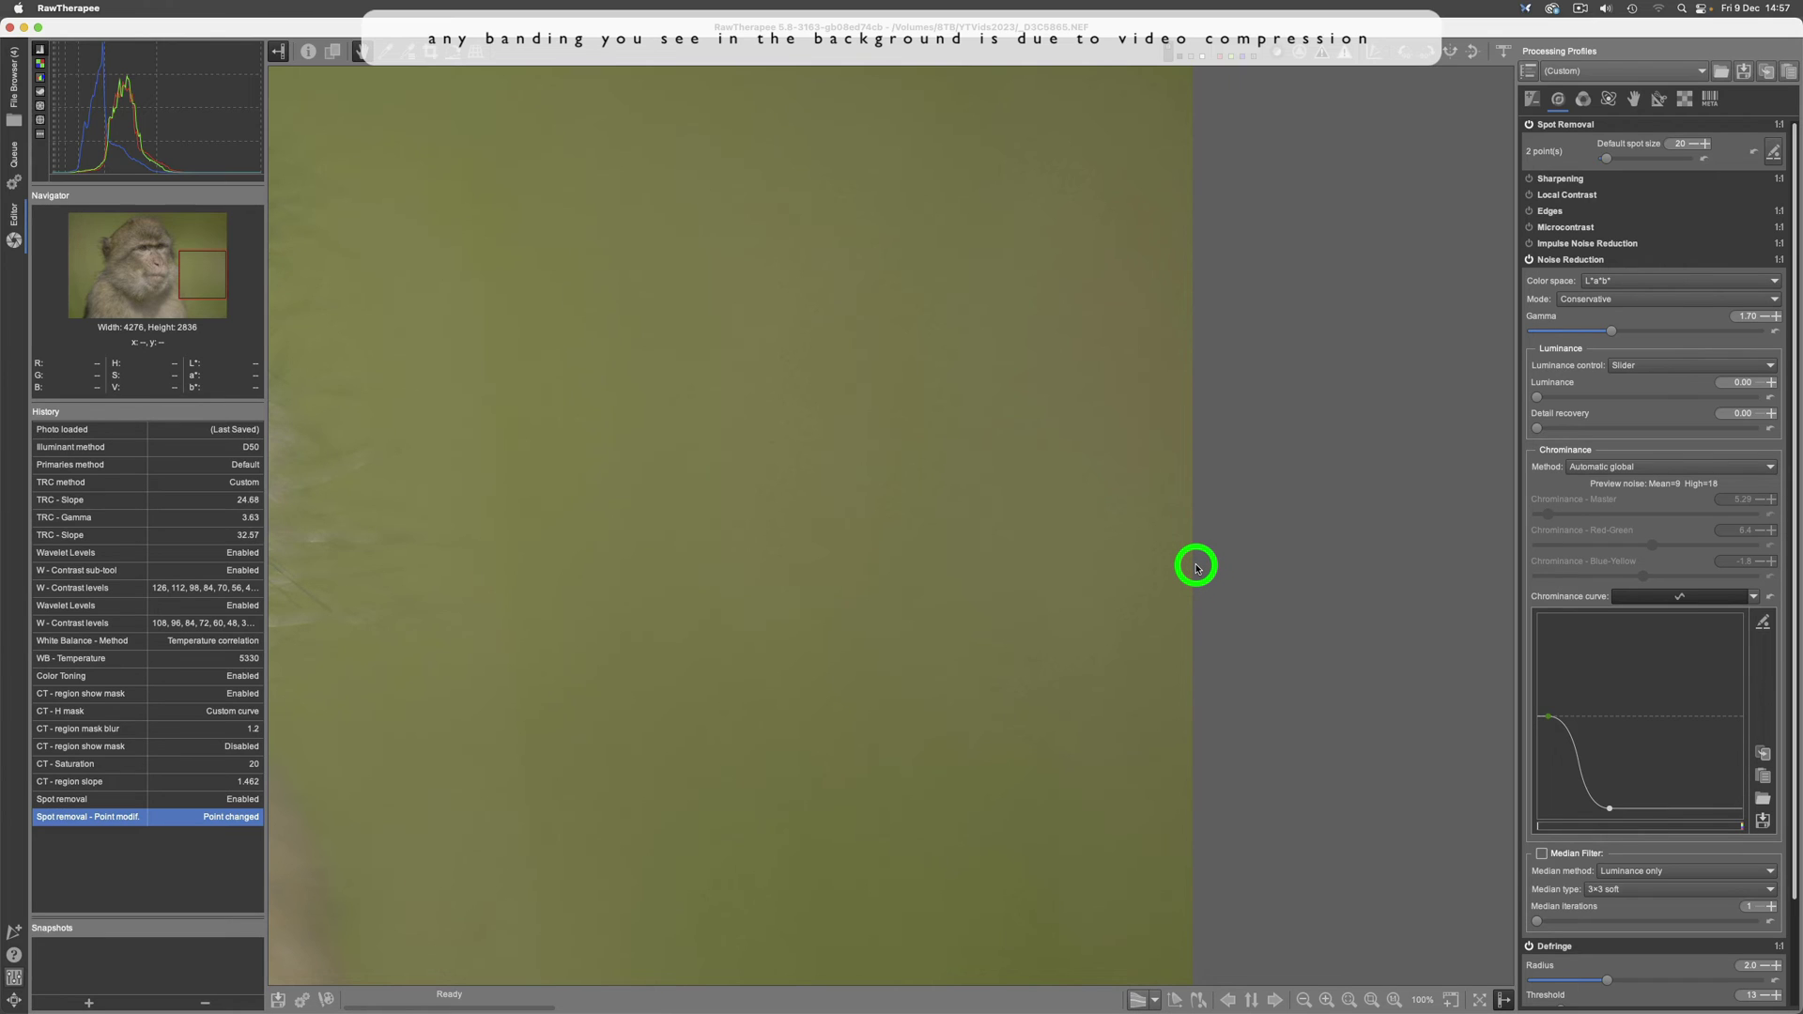
click(1371, 1001)
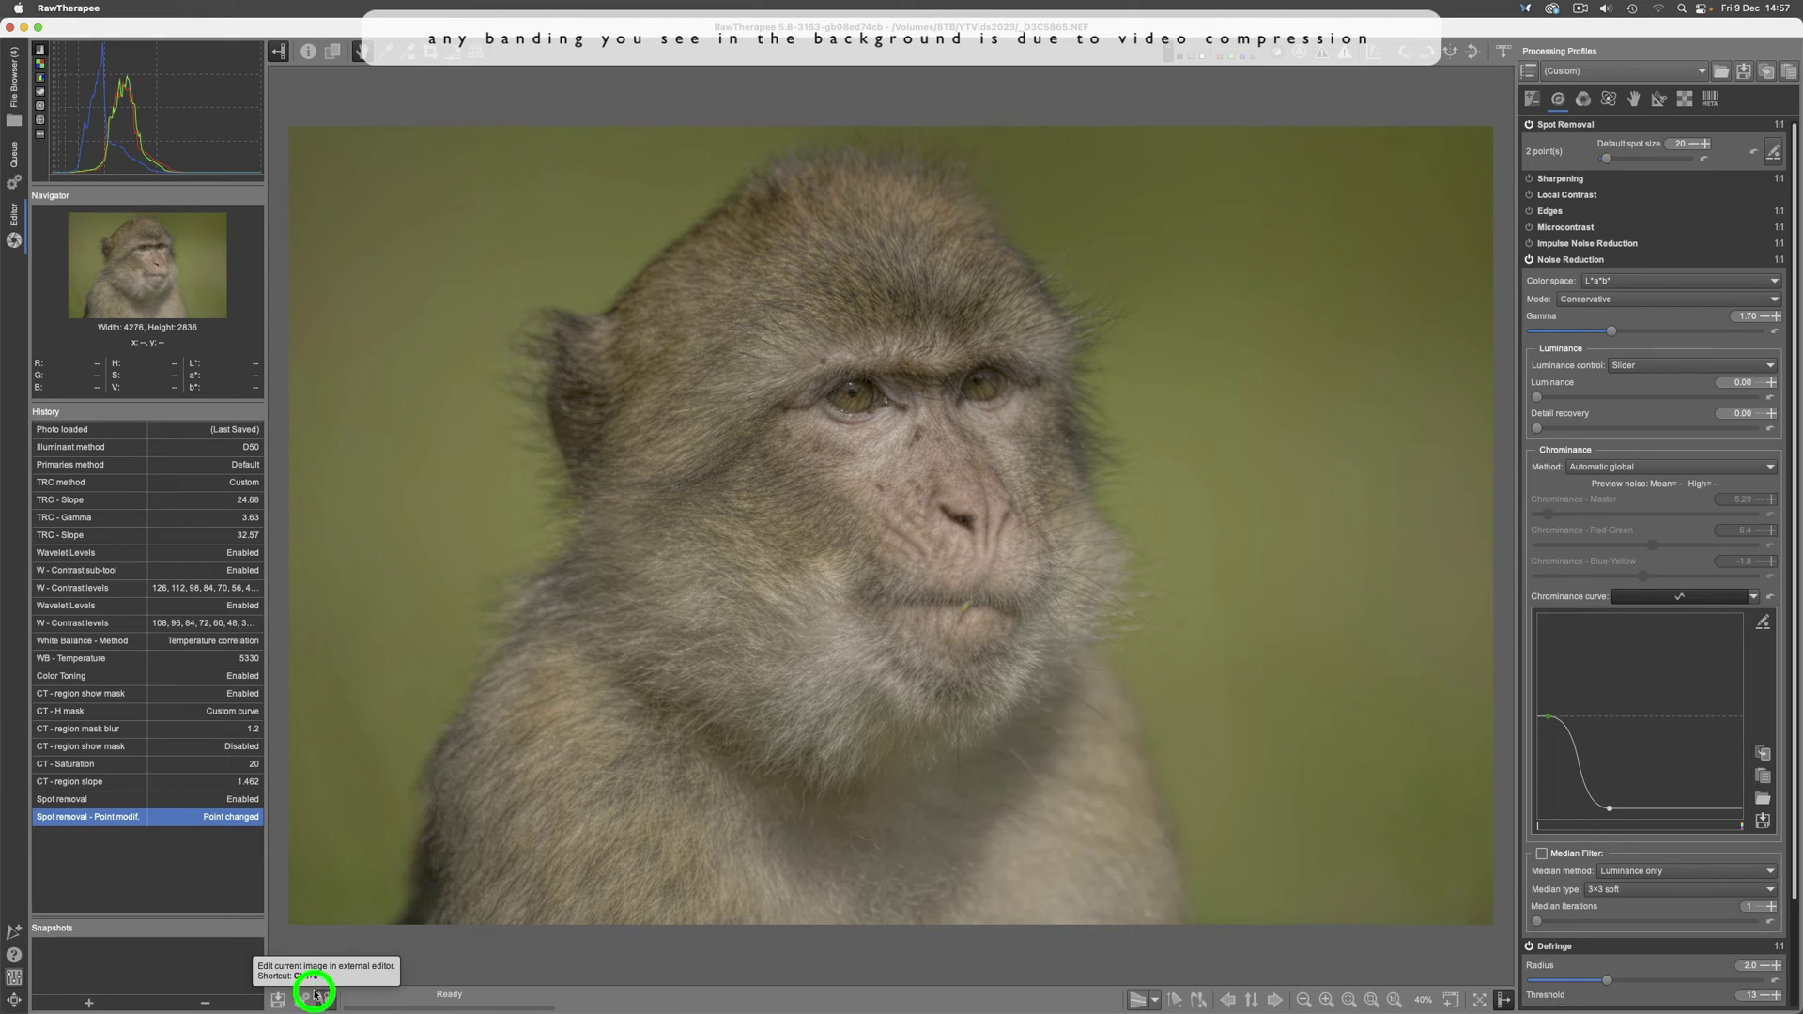
Check the external editor program and output directory settings in the preferences, discarding any changes.
click(16, 980)
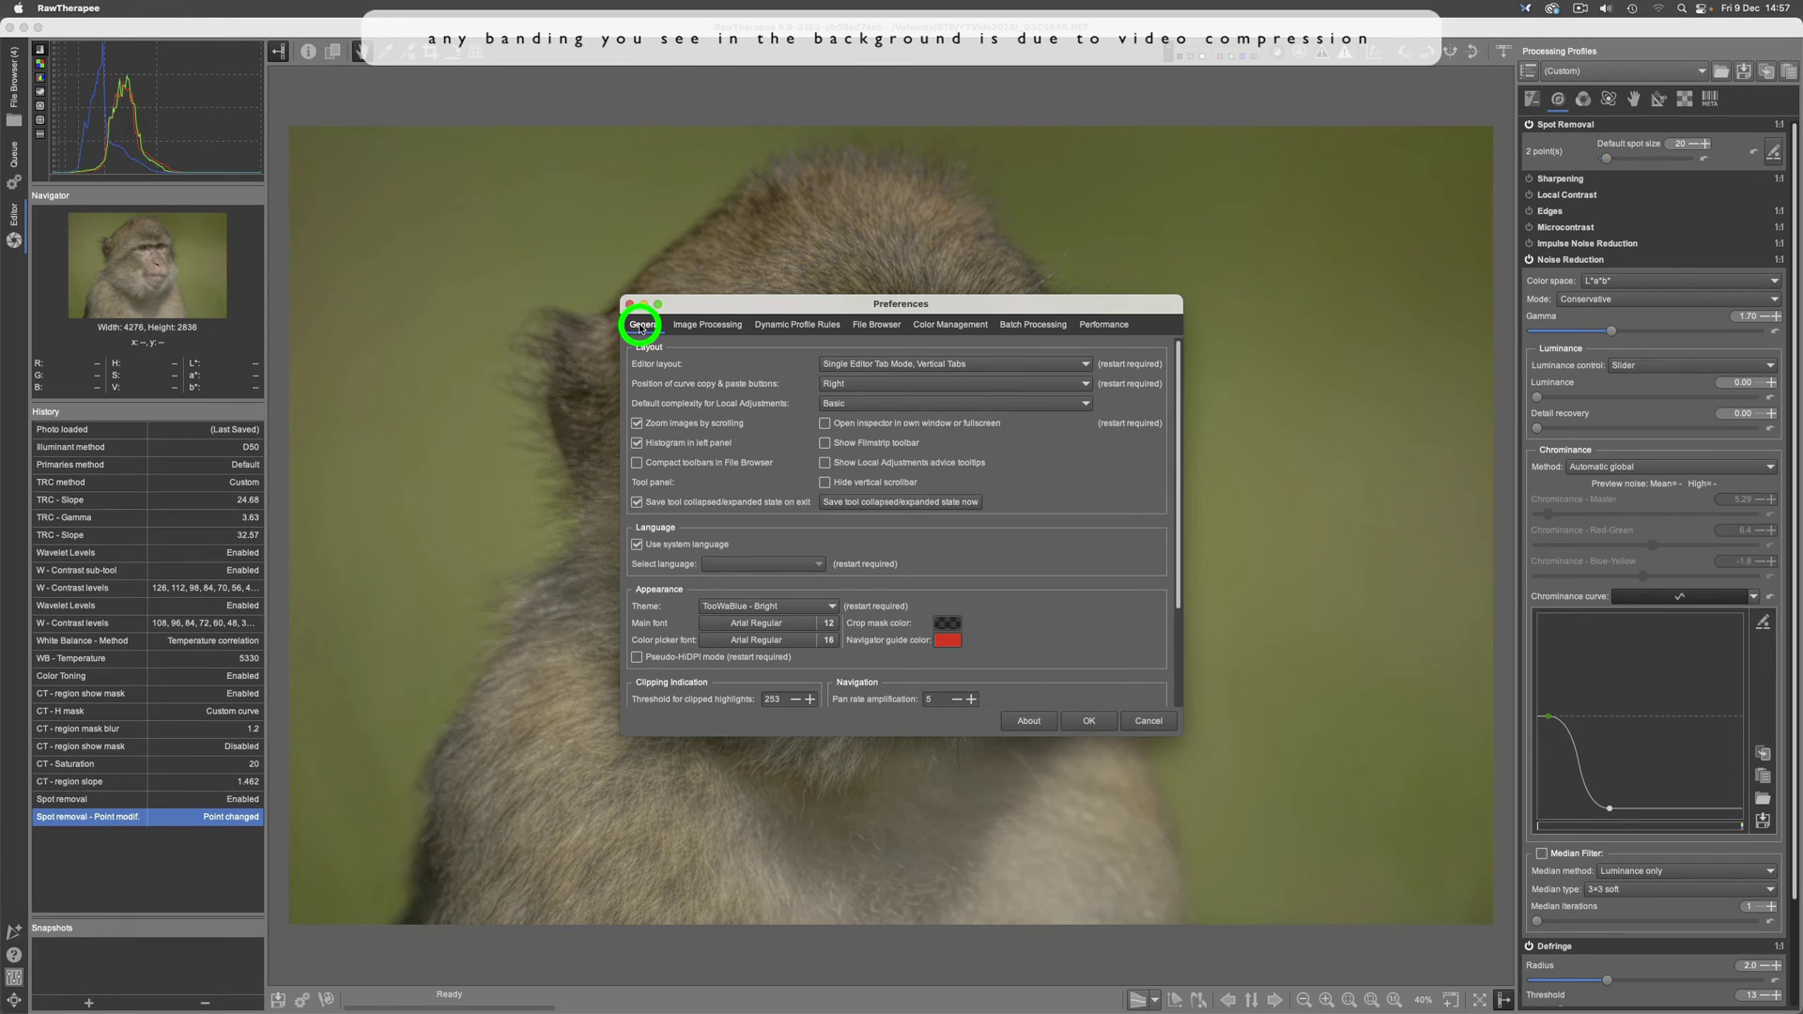
scroll(947, 516, down, 4)
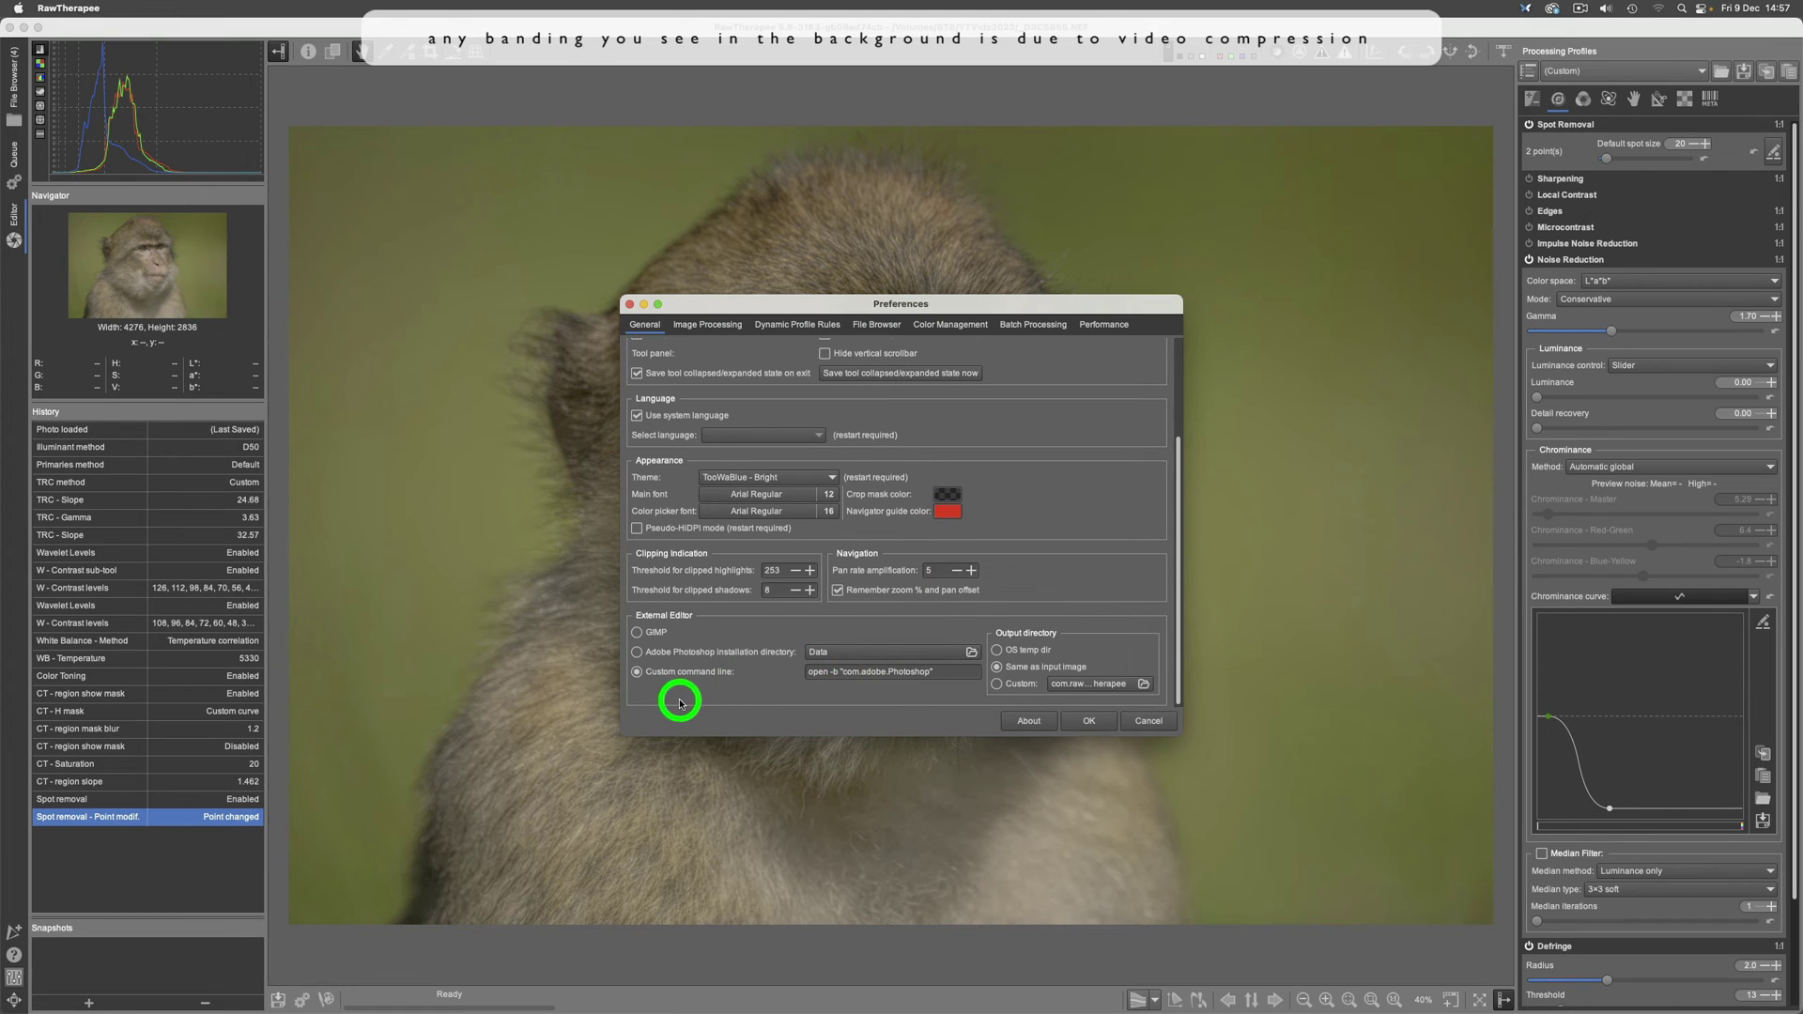
click(638, 635)
click(636, 673)
click(1140, 722)
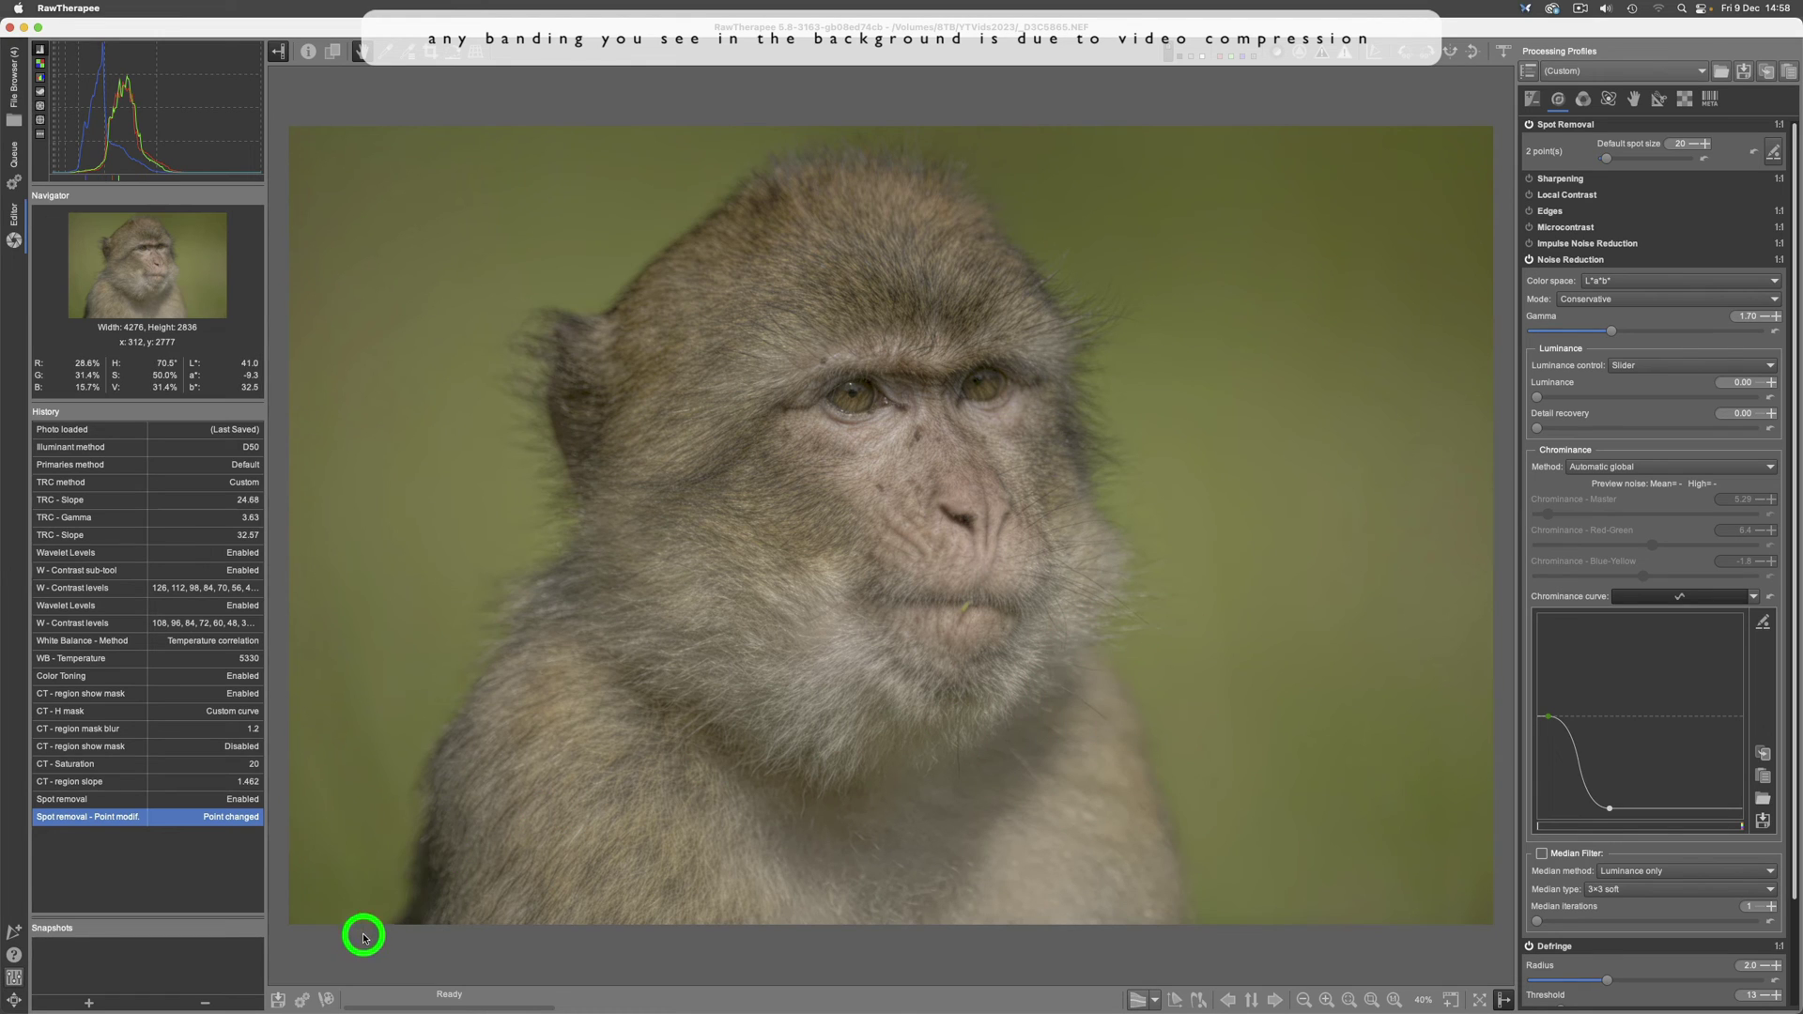
Send the edited photo to Photoshop as the external editor and duplicate its Background layer.
click(325, 999)
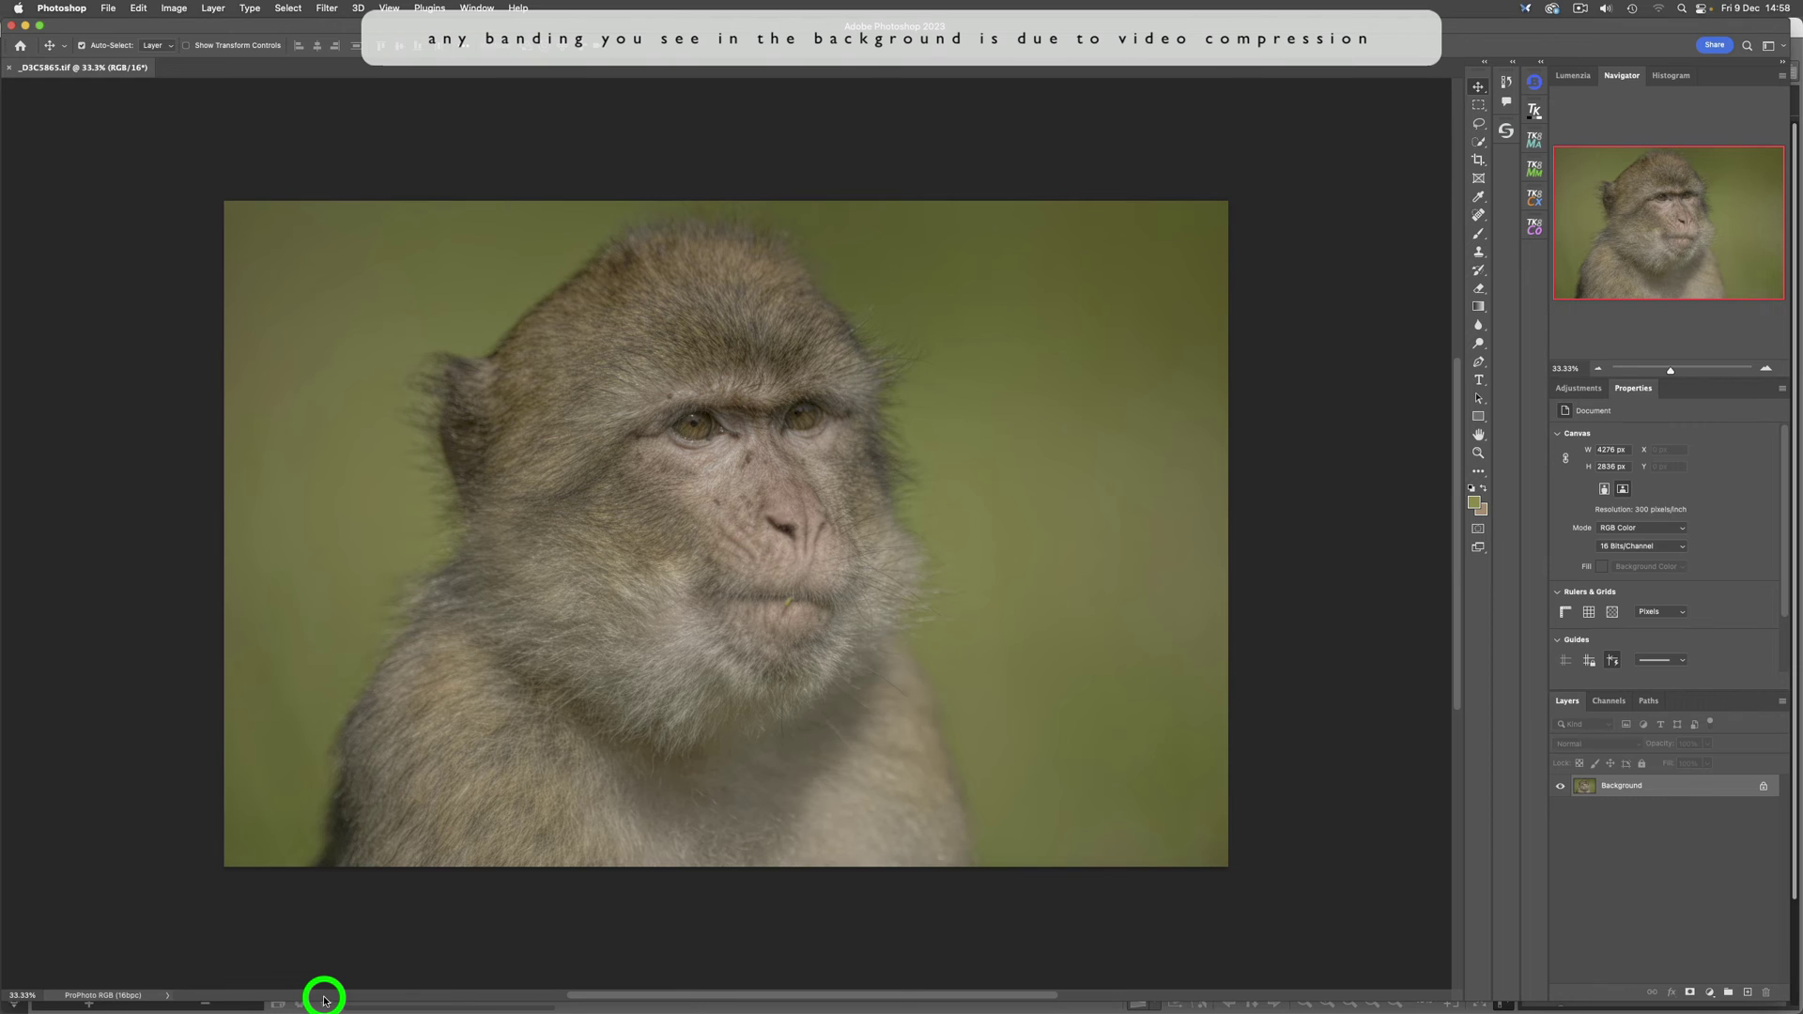
mouse_move(659, 1007)
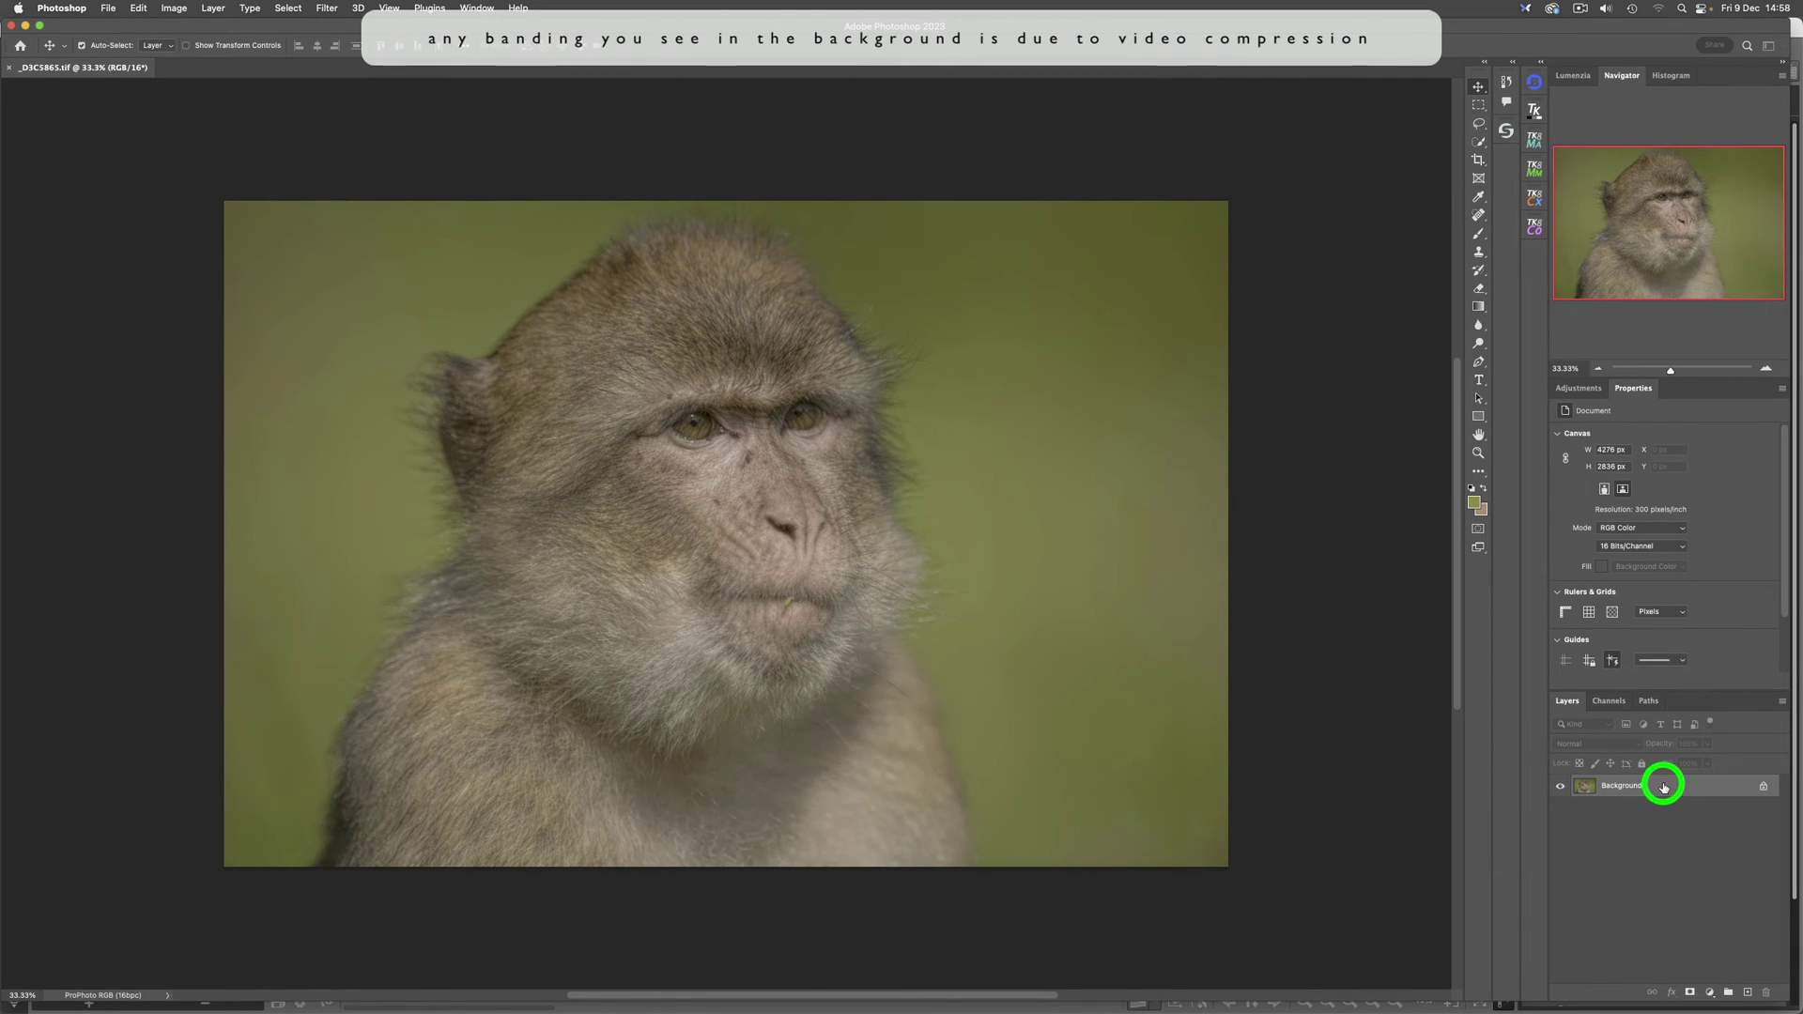
drag(1663, 787, 1745, 987)
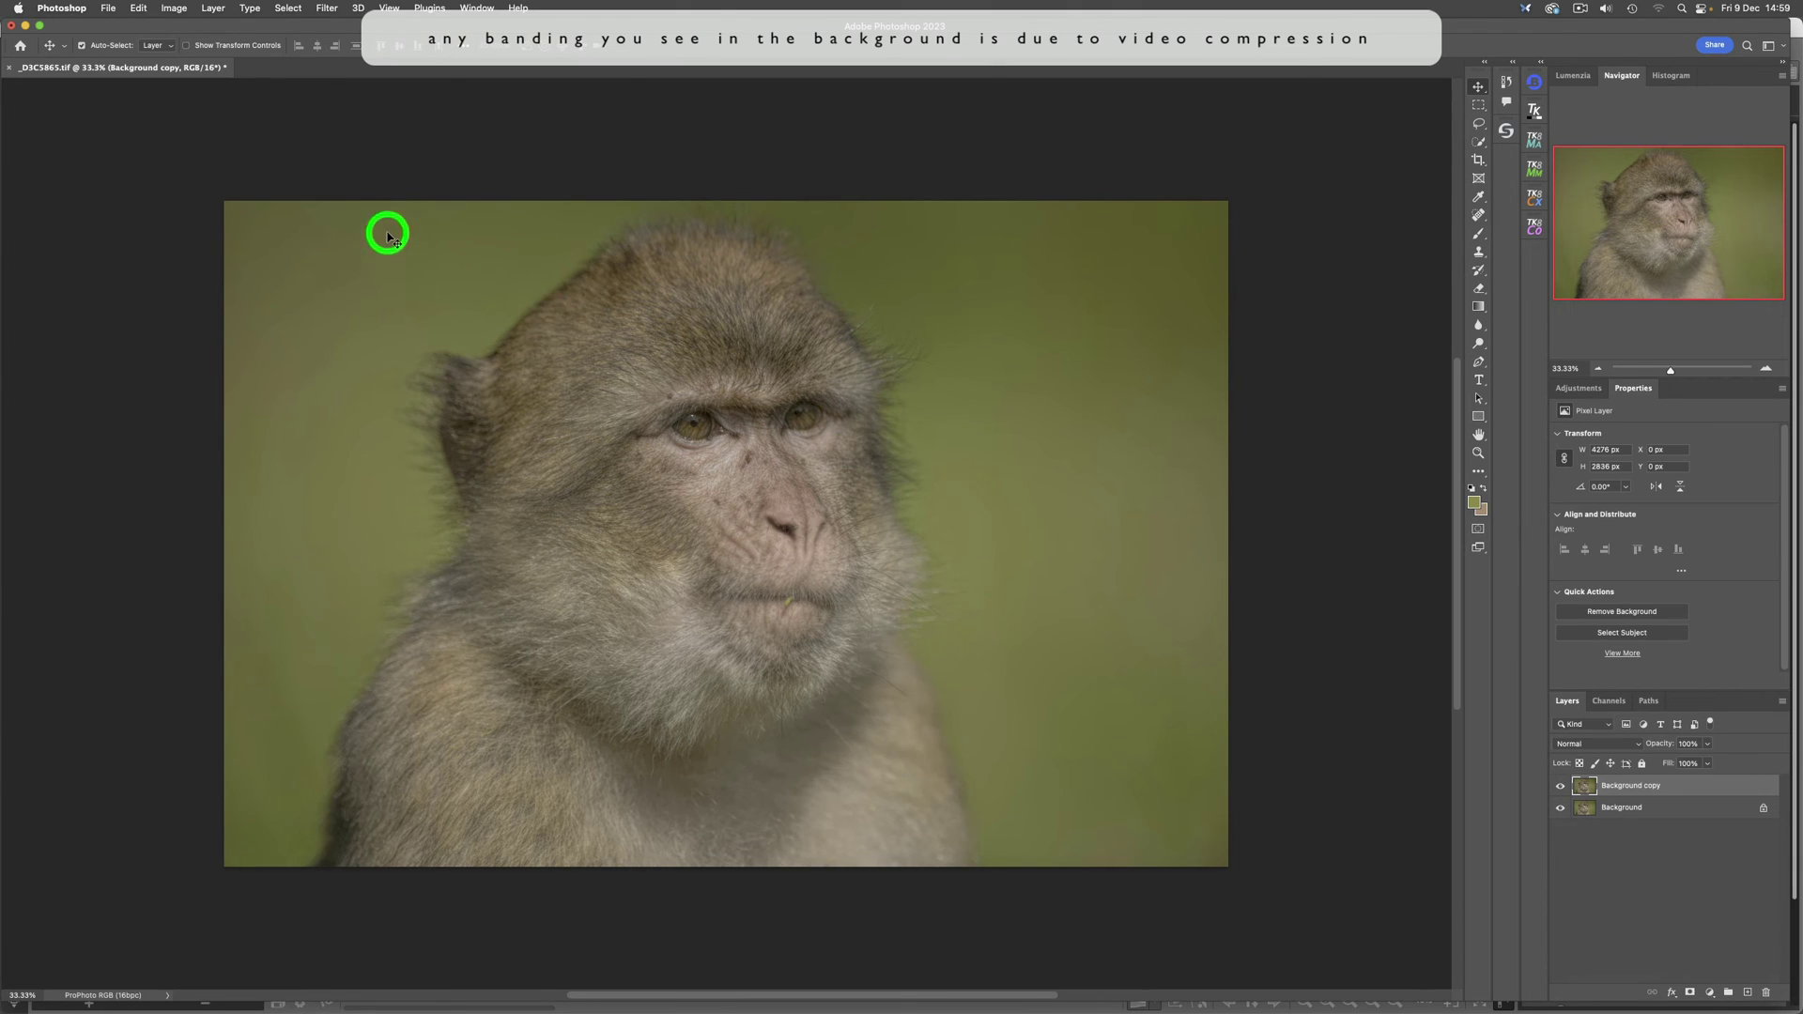
Apply a Gaussian Blur with a radius of 12.0 pixels to the duplicated layer.
click(329, 11)
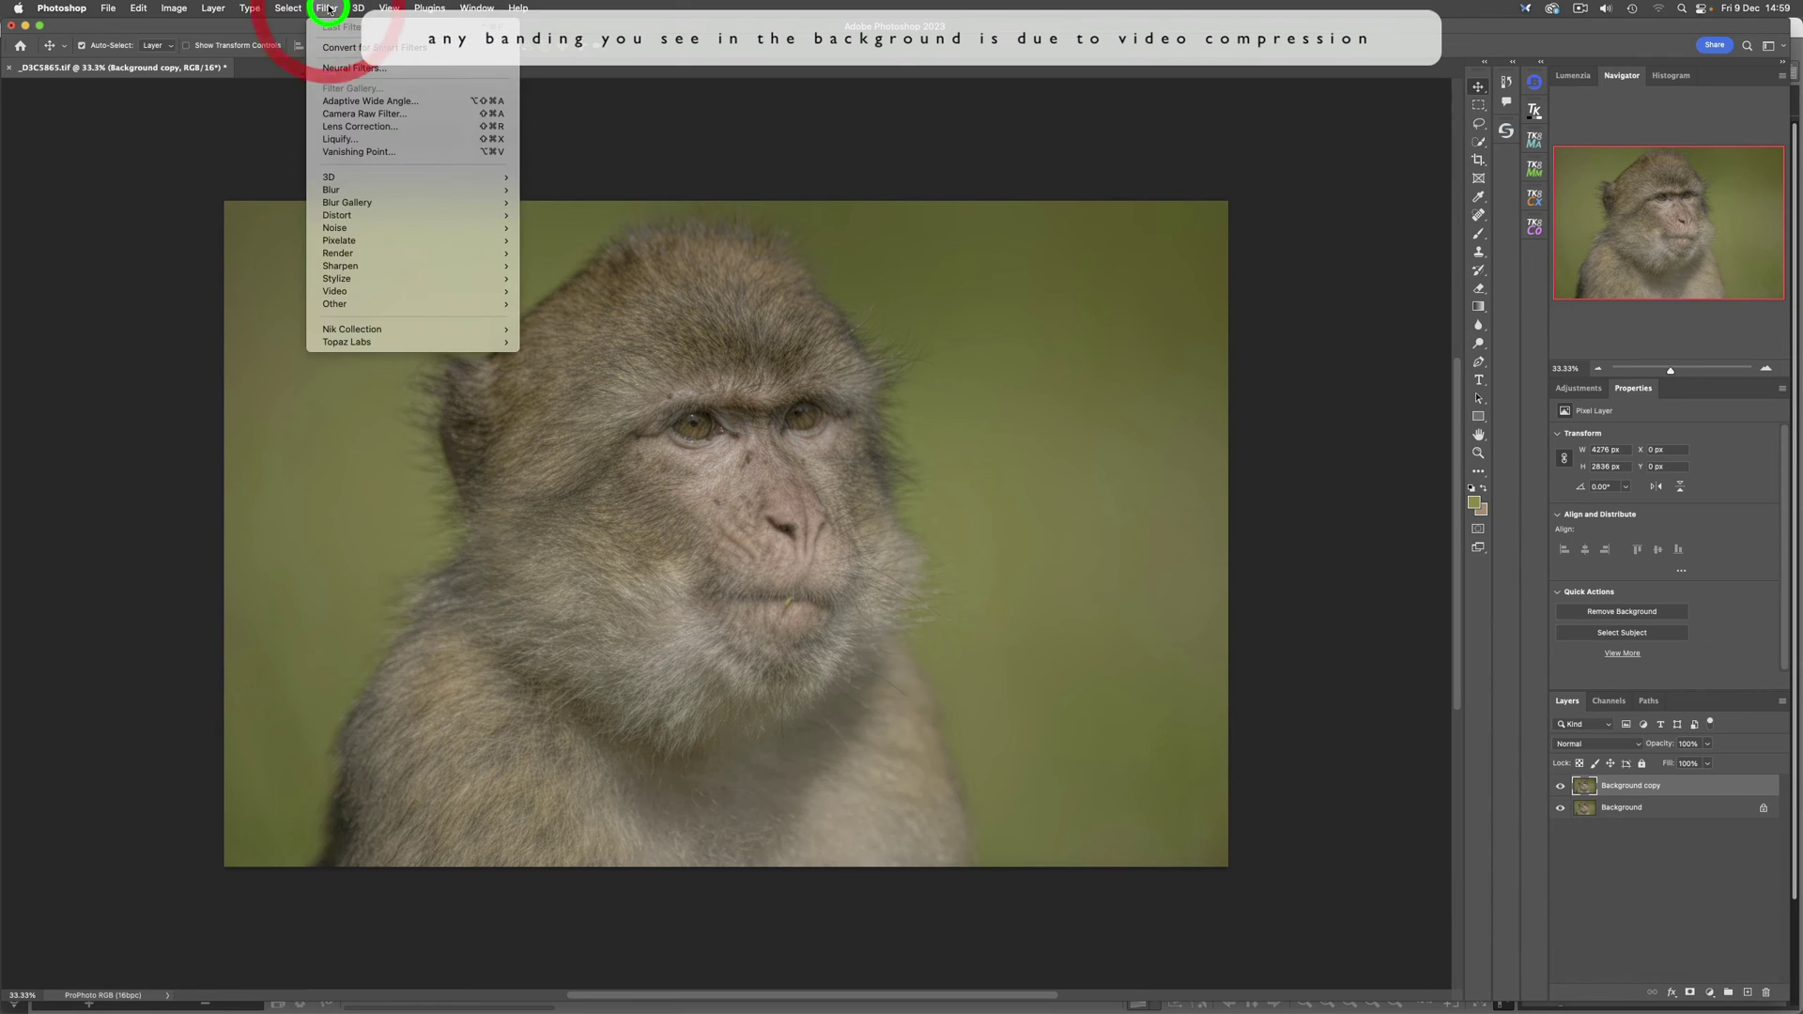
mouse_move(347, 281)
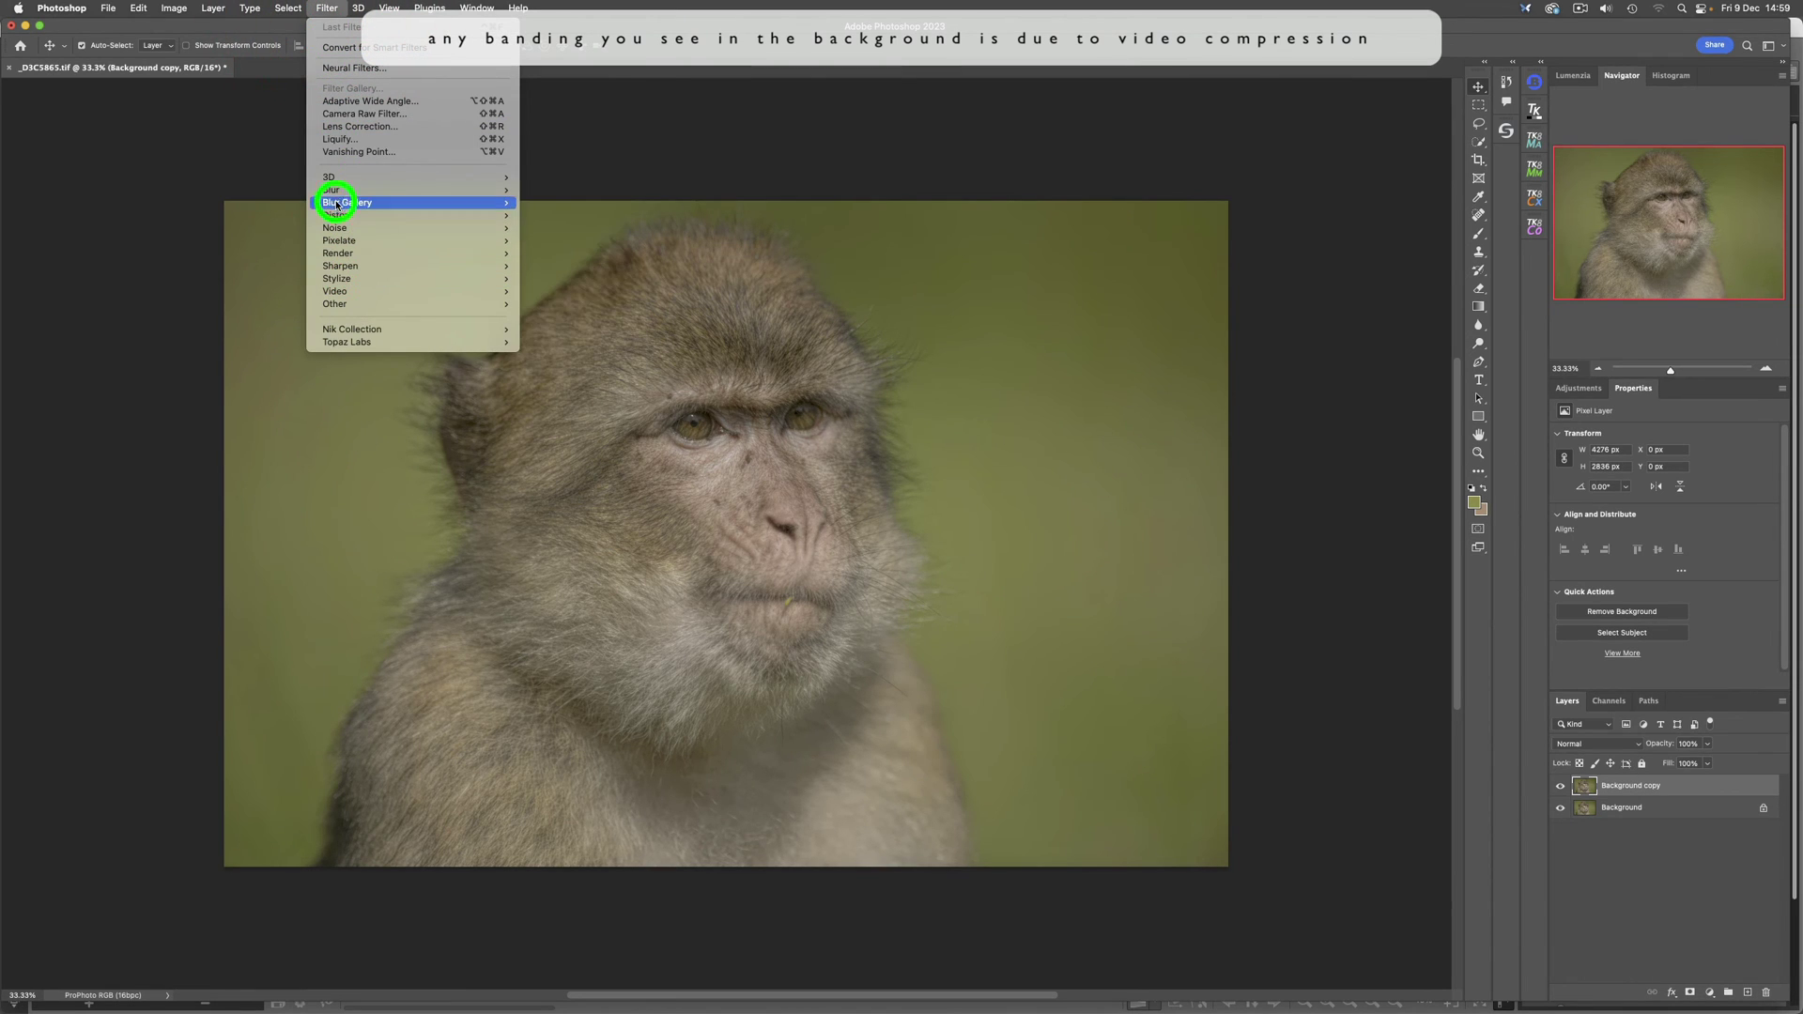
mouse_move(335, 192)
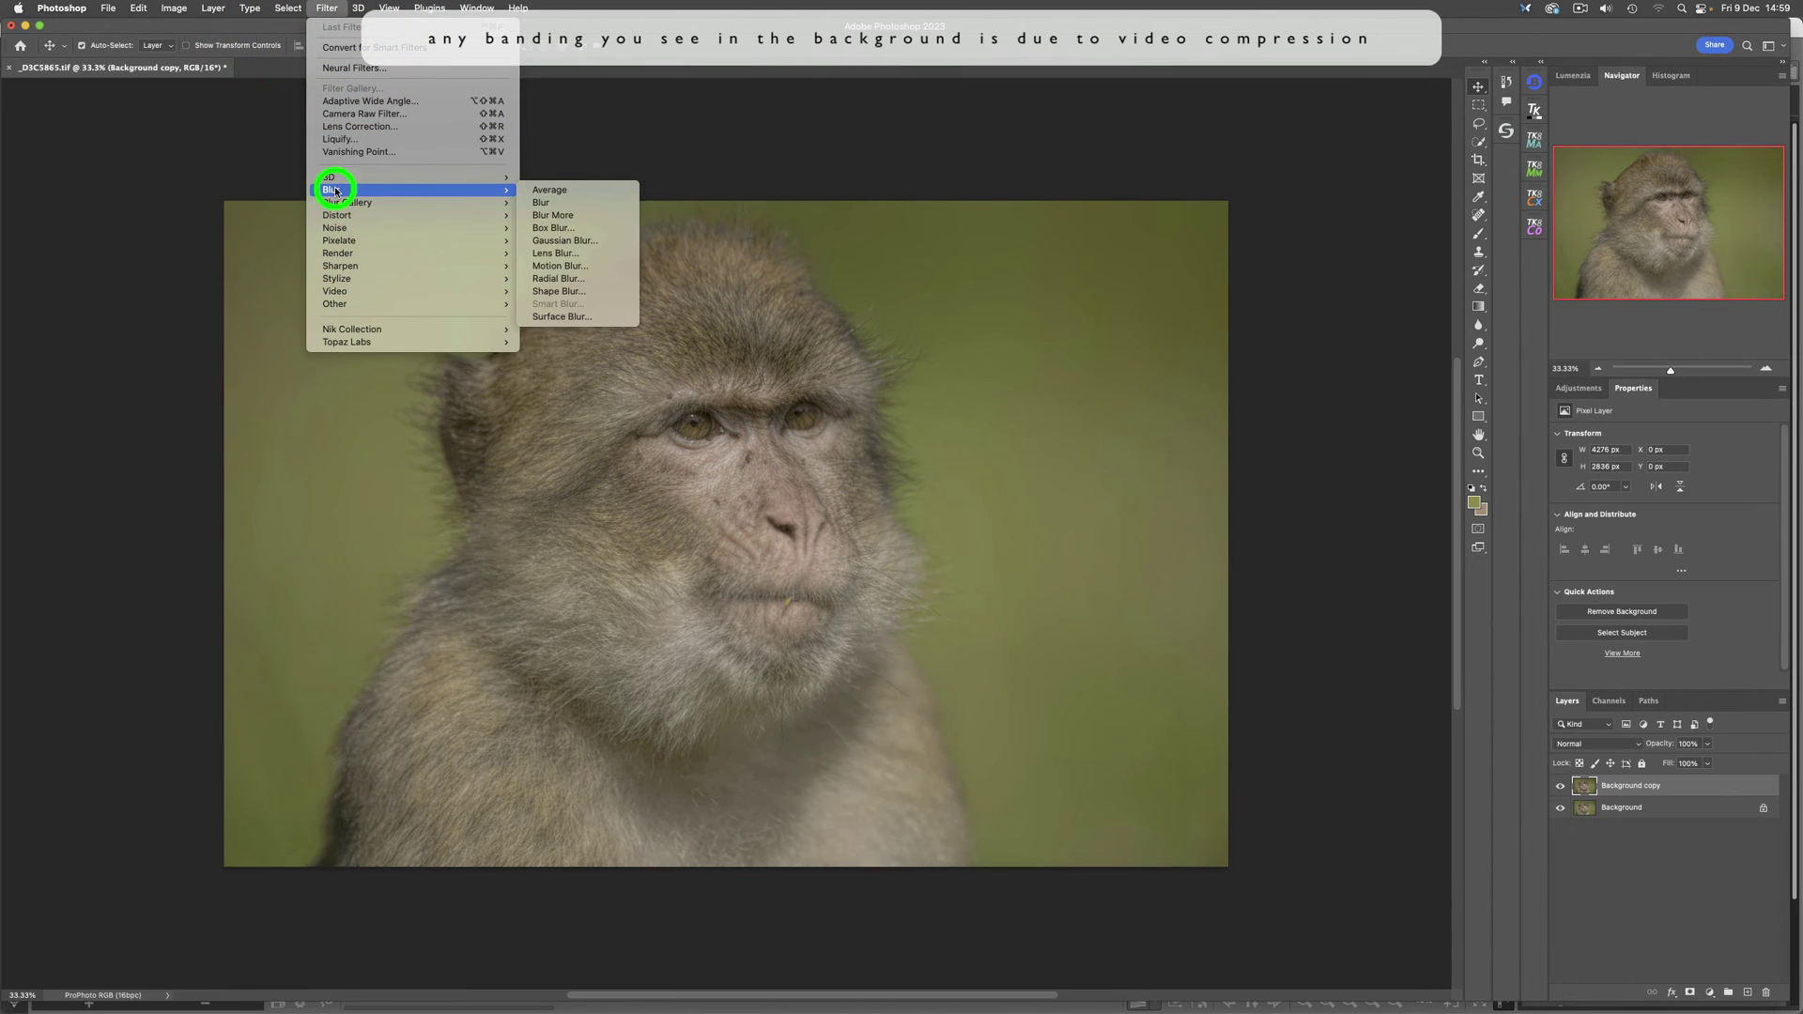
click(561, 241)
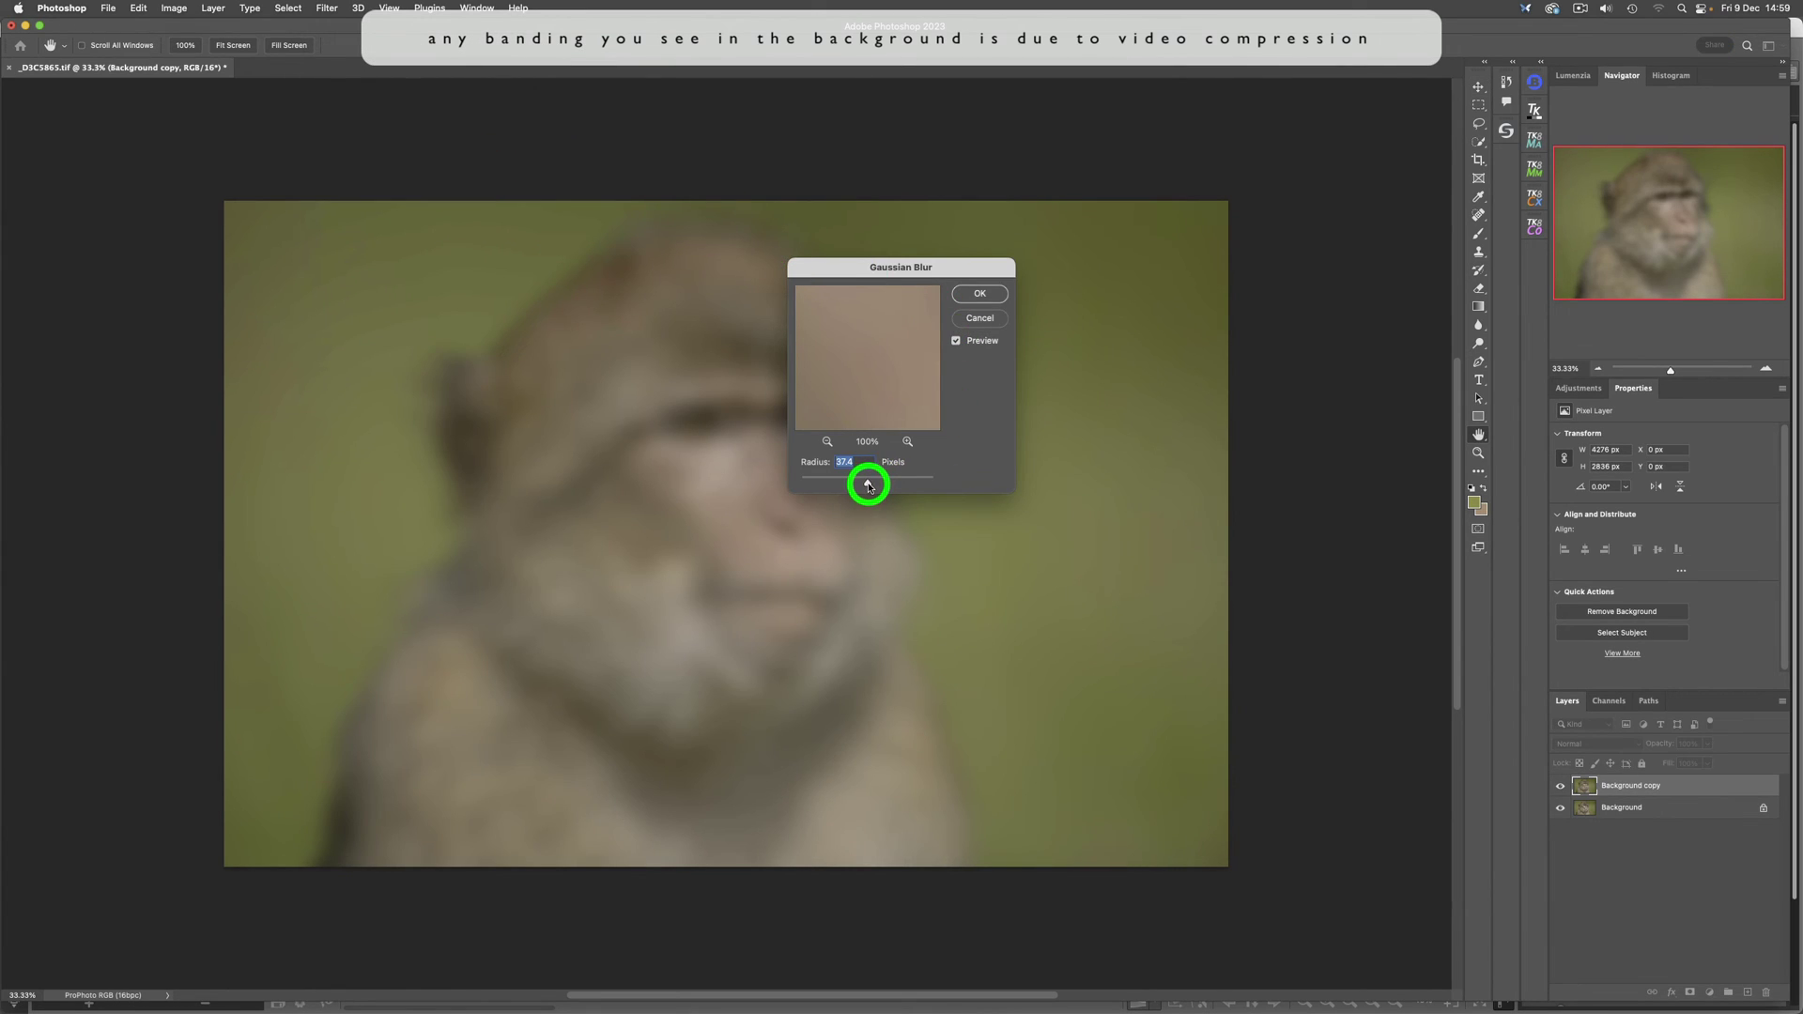
drag(854, 485, 856, 482)
click(982, 296)
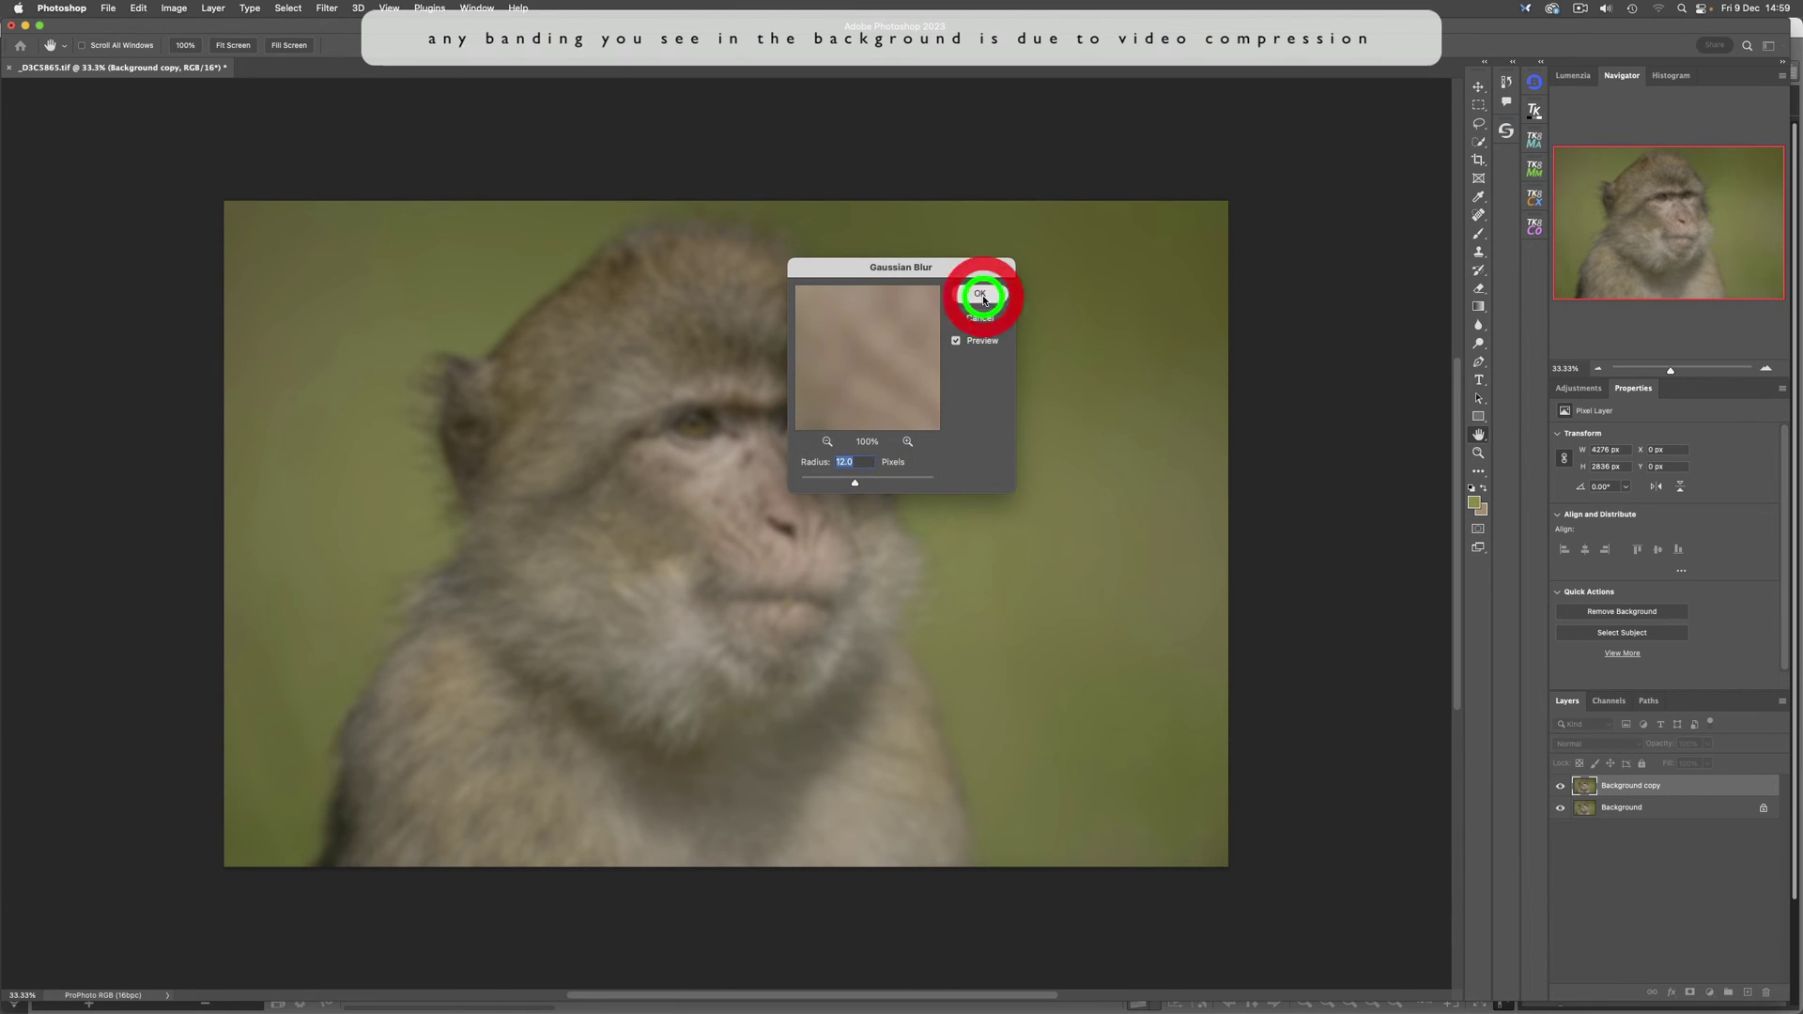
Hide the blurred copy and, in a Color Range selection on the Background layer, subtract the stray tones inside the monkey's chest.
click(1561, 786)
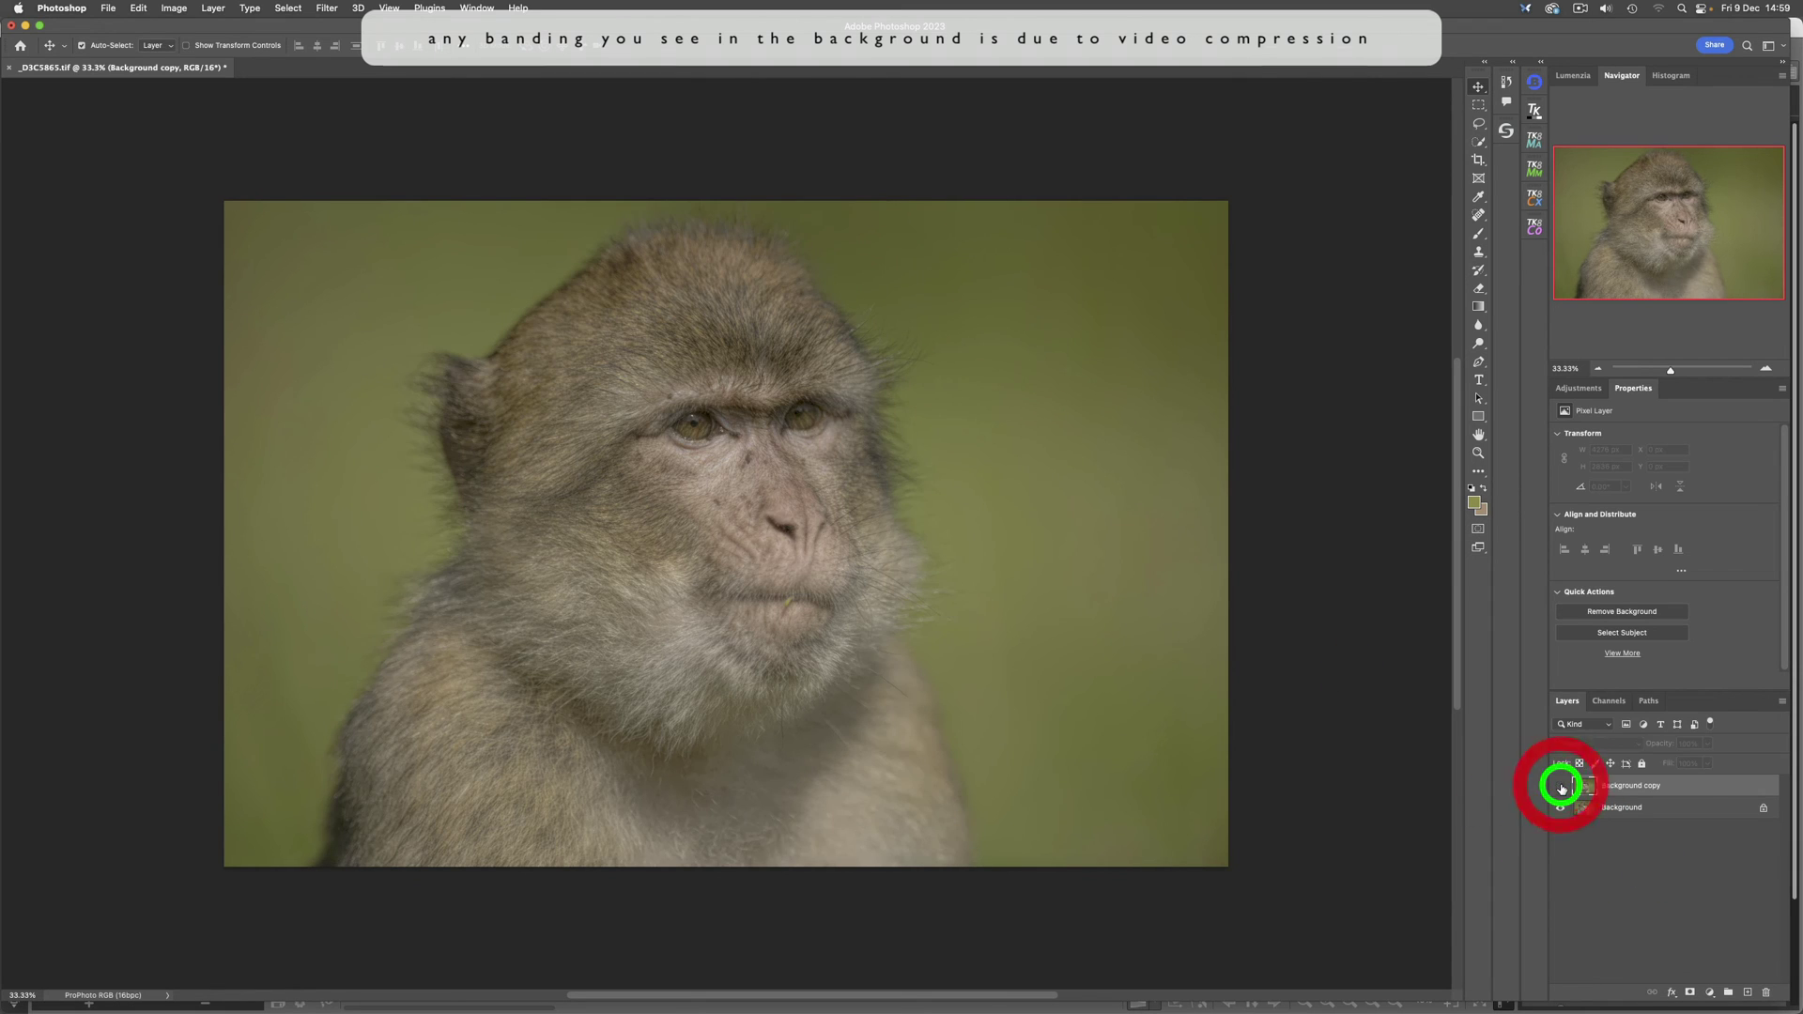
click(1625, 811)
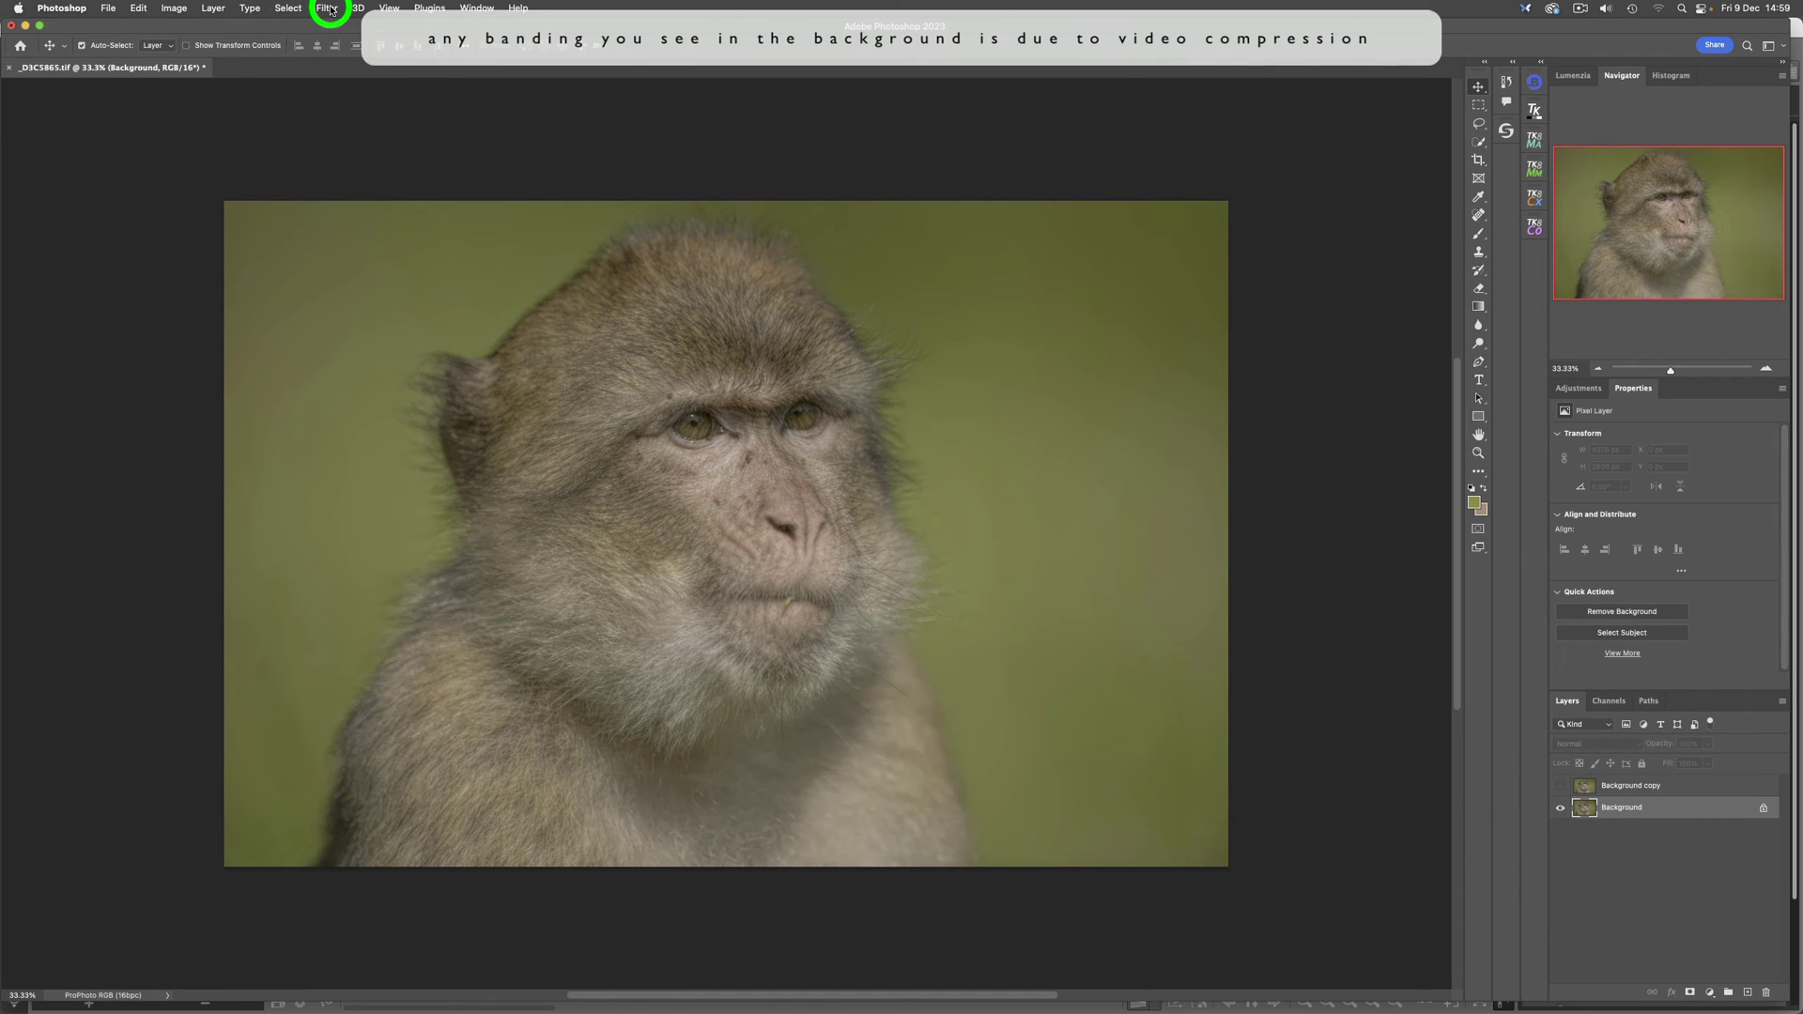
click(289, 8)
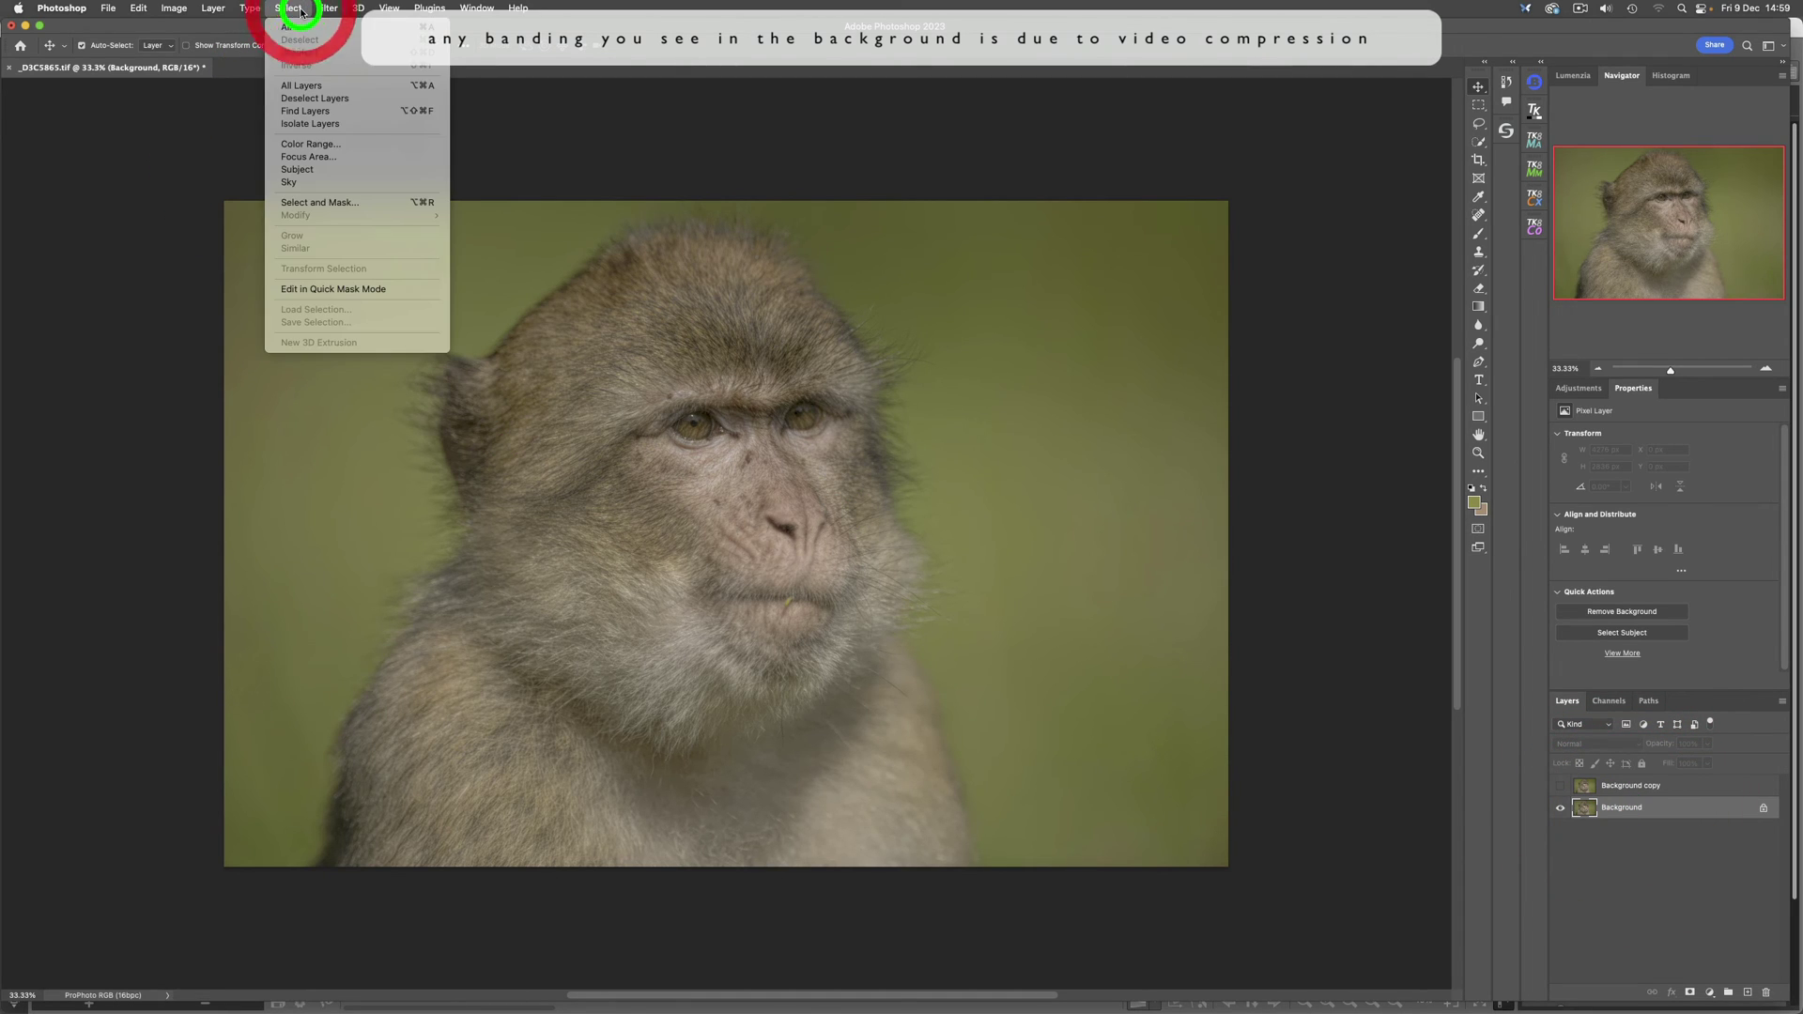
click(312, 145)
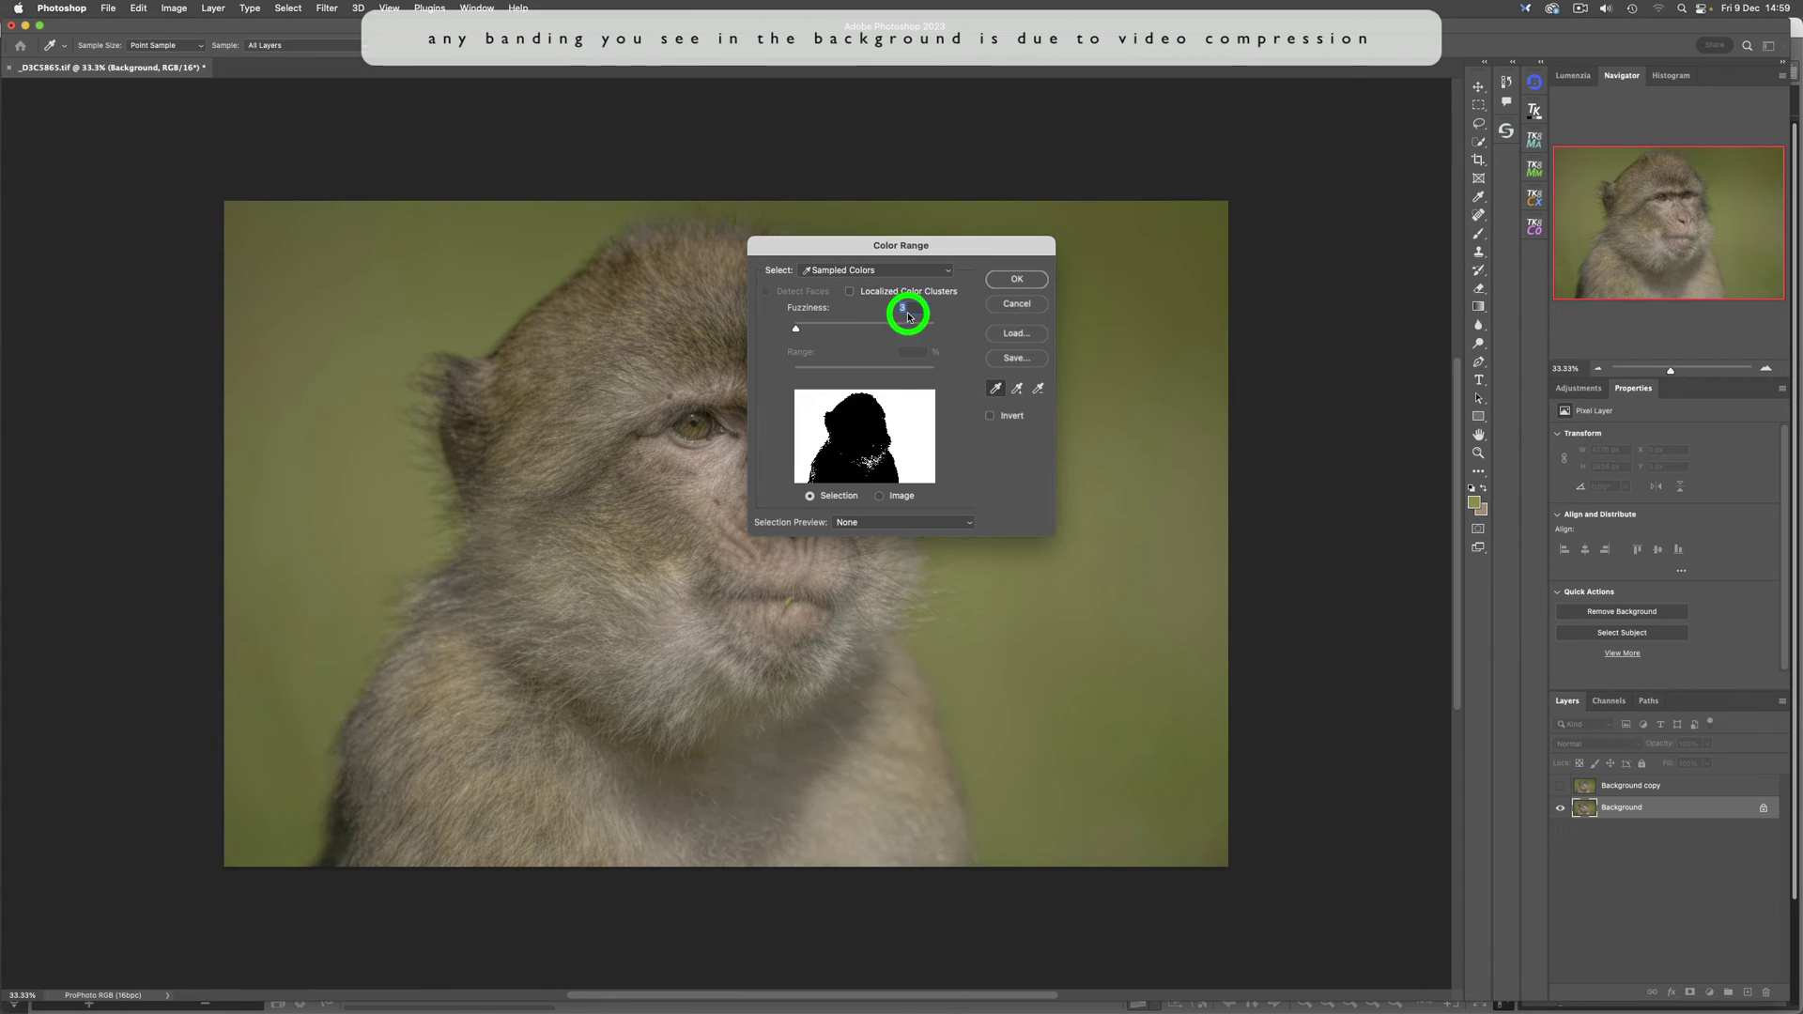
click(1036, 390)
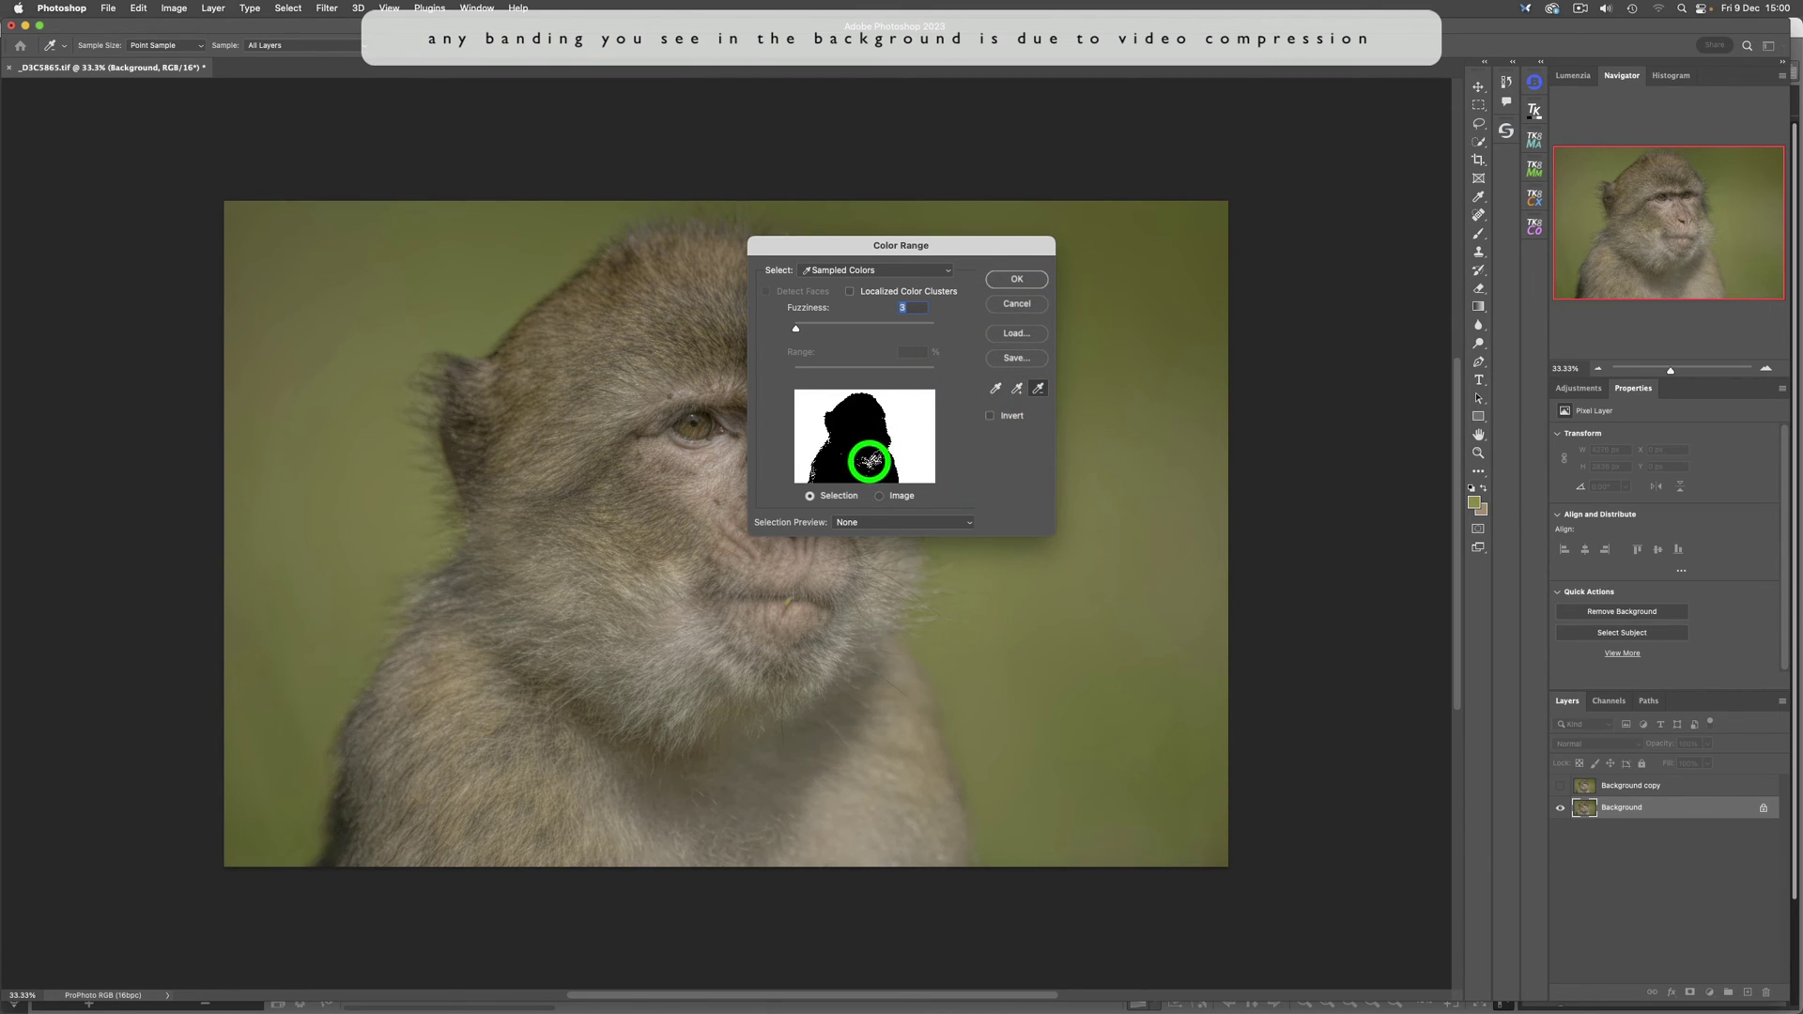
click(866, 459)
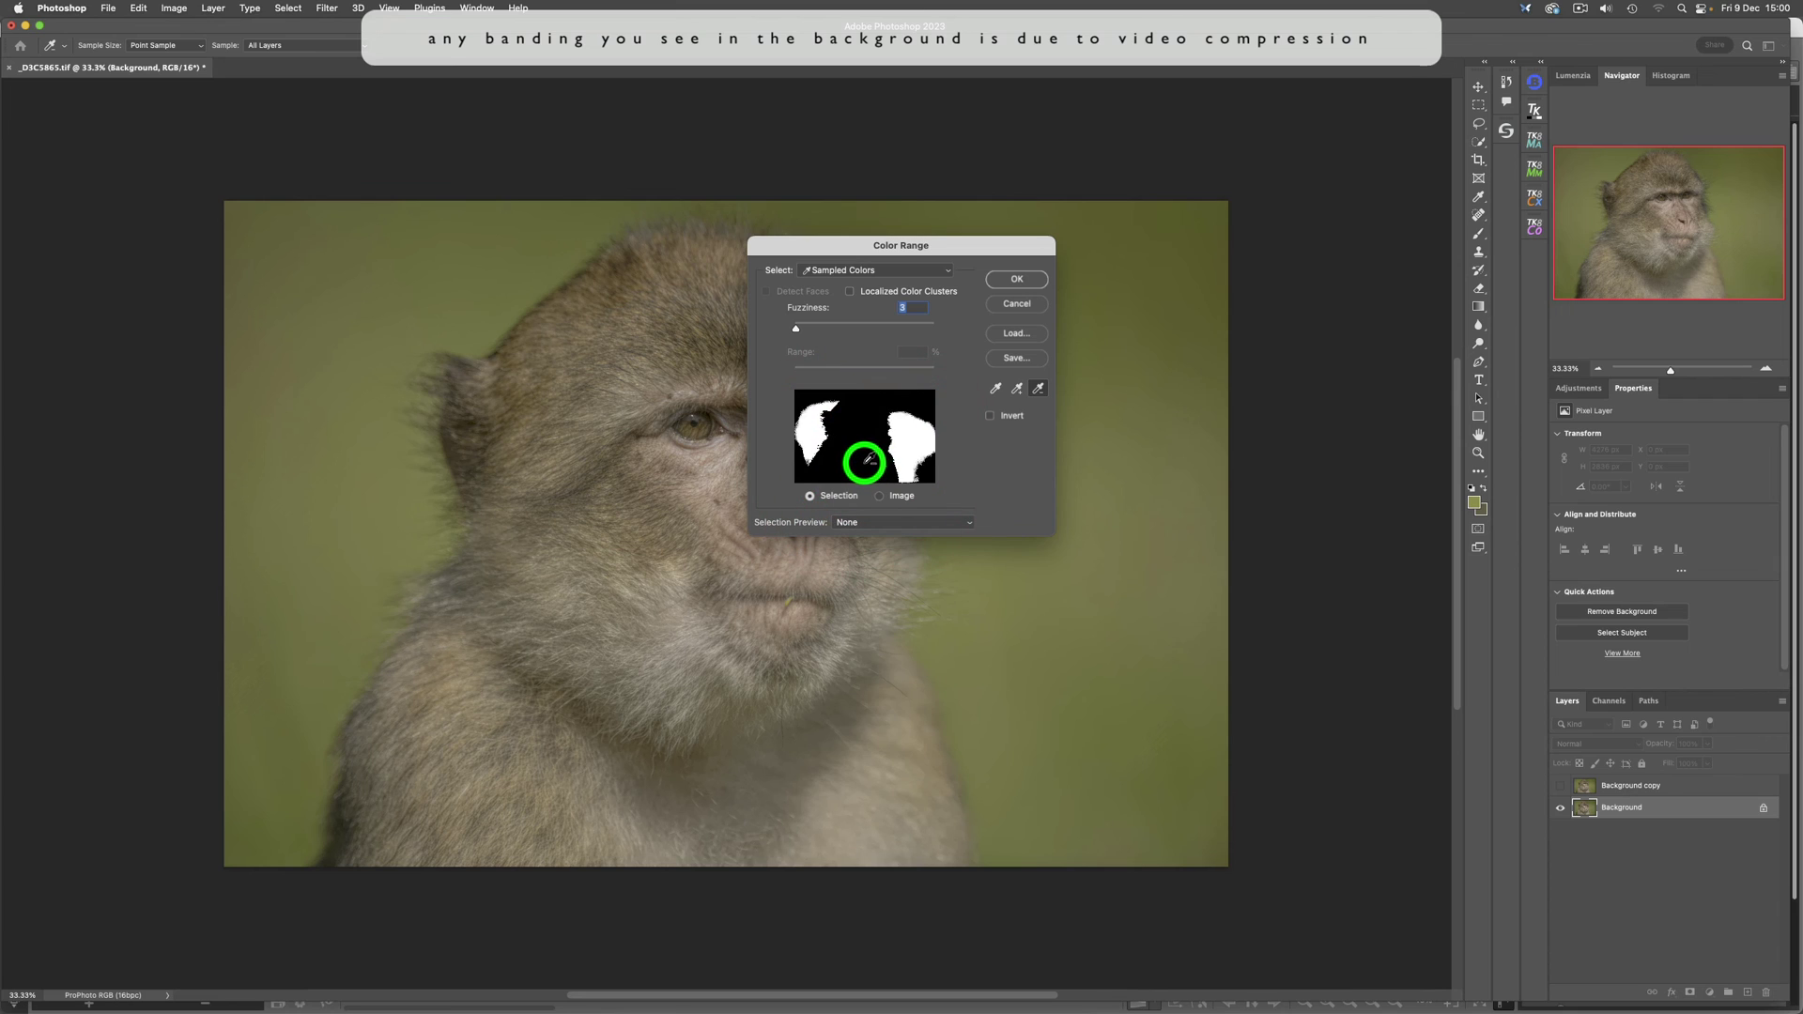
click(871, 453)
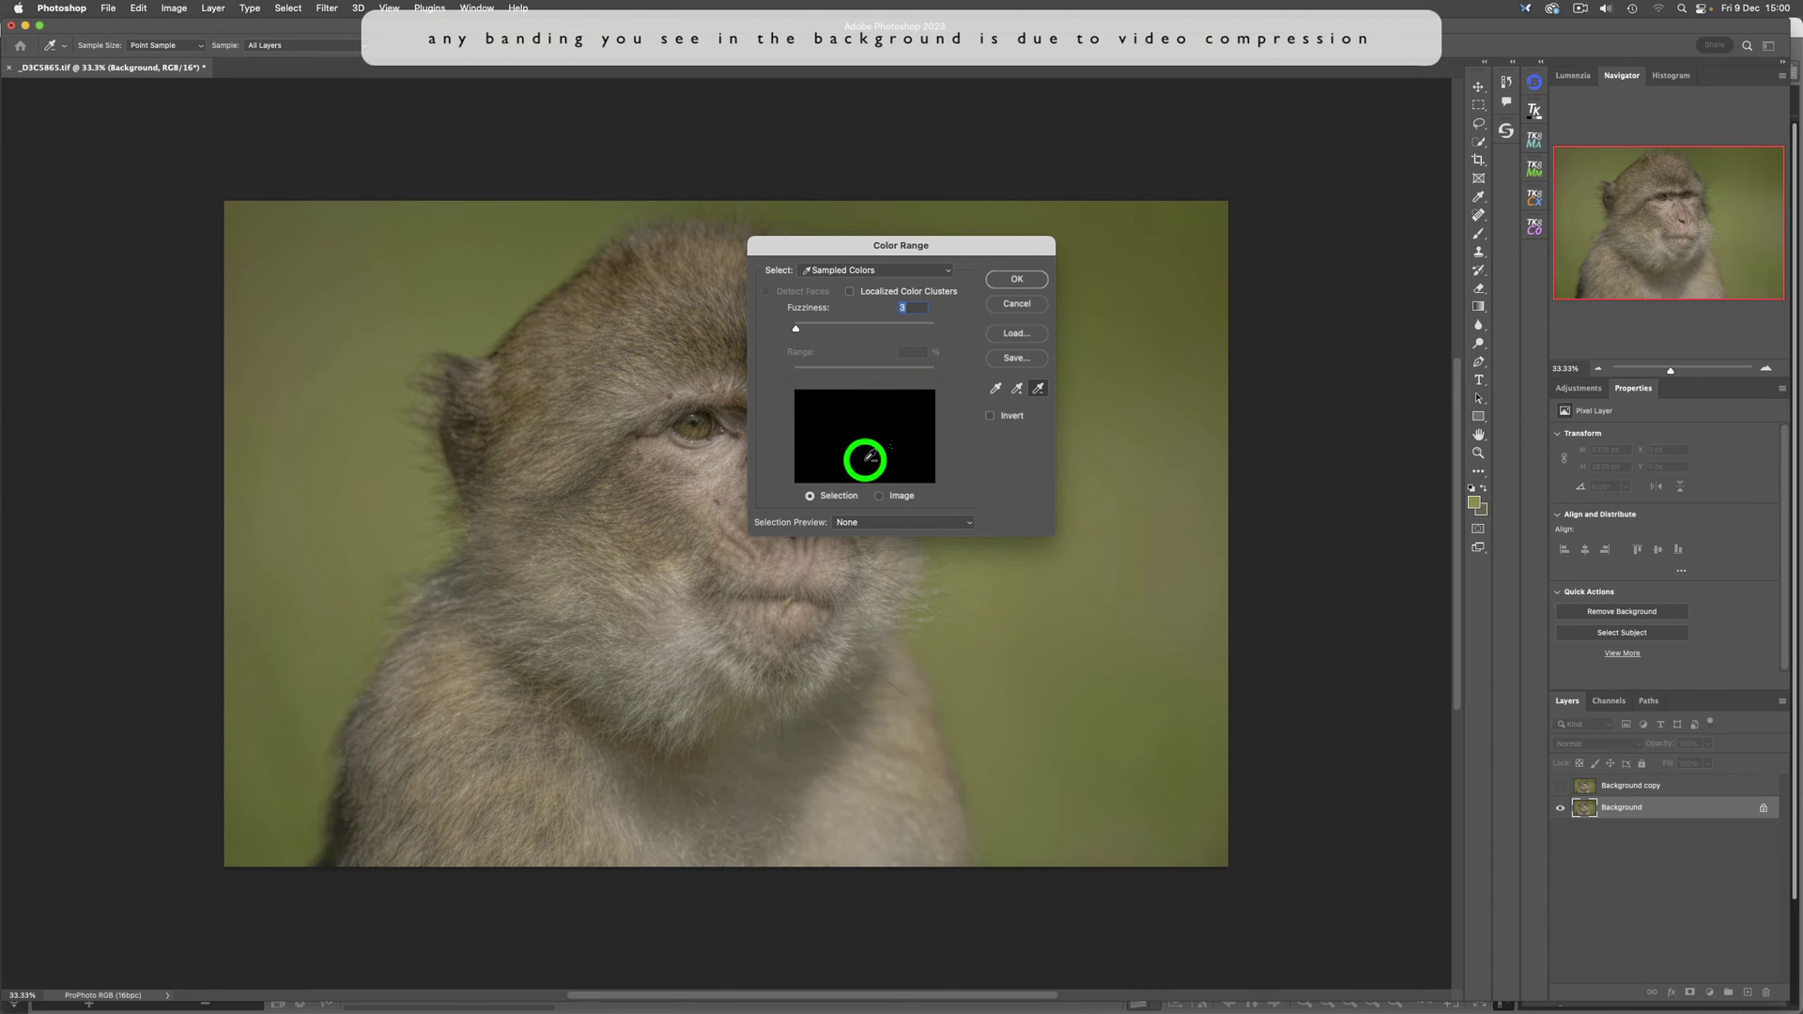
click(1039, 393)
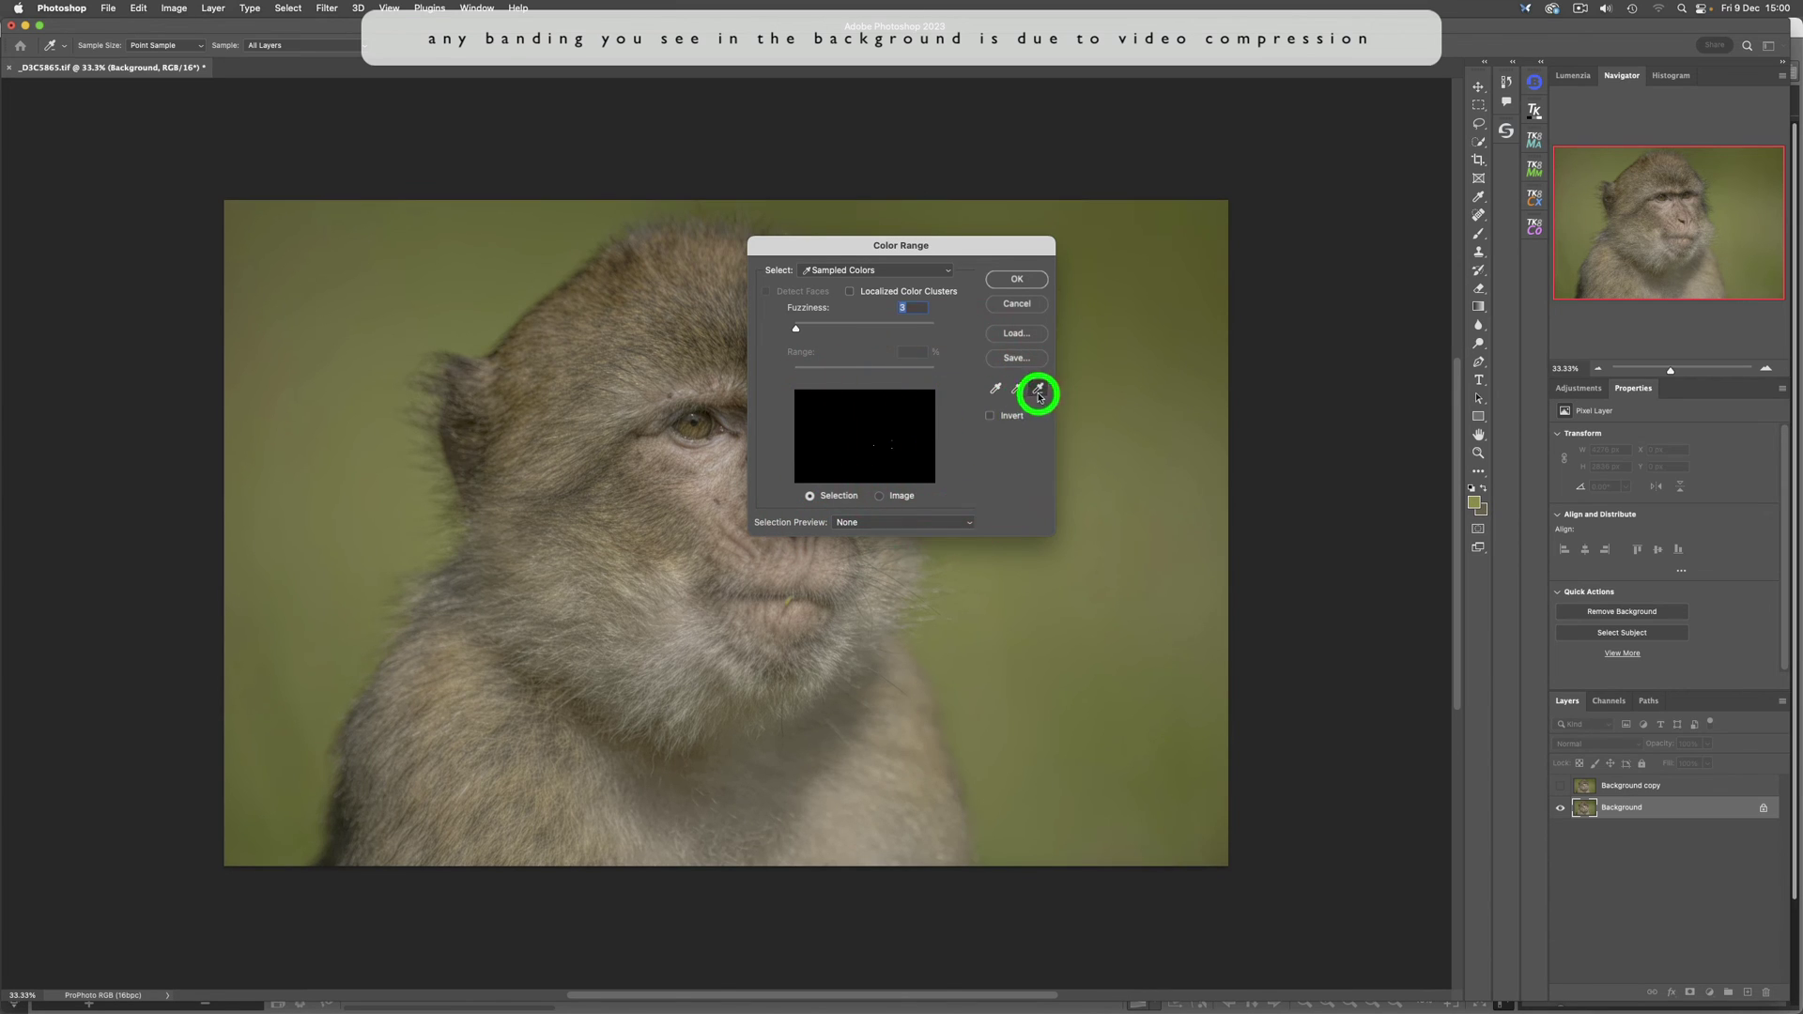
Add the green background tones up to the photo's upper-right corner to the Color Range and create the selection.
click(1016, 393)
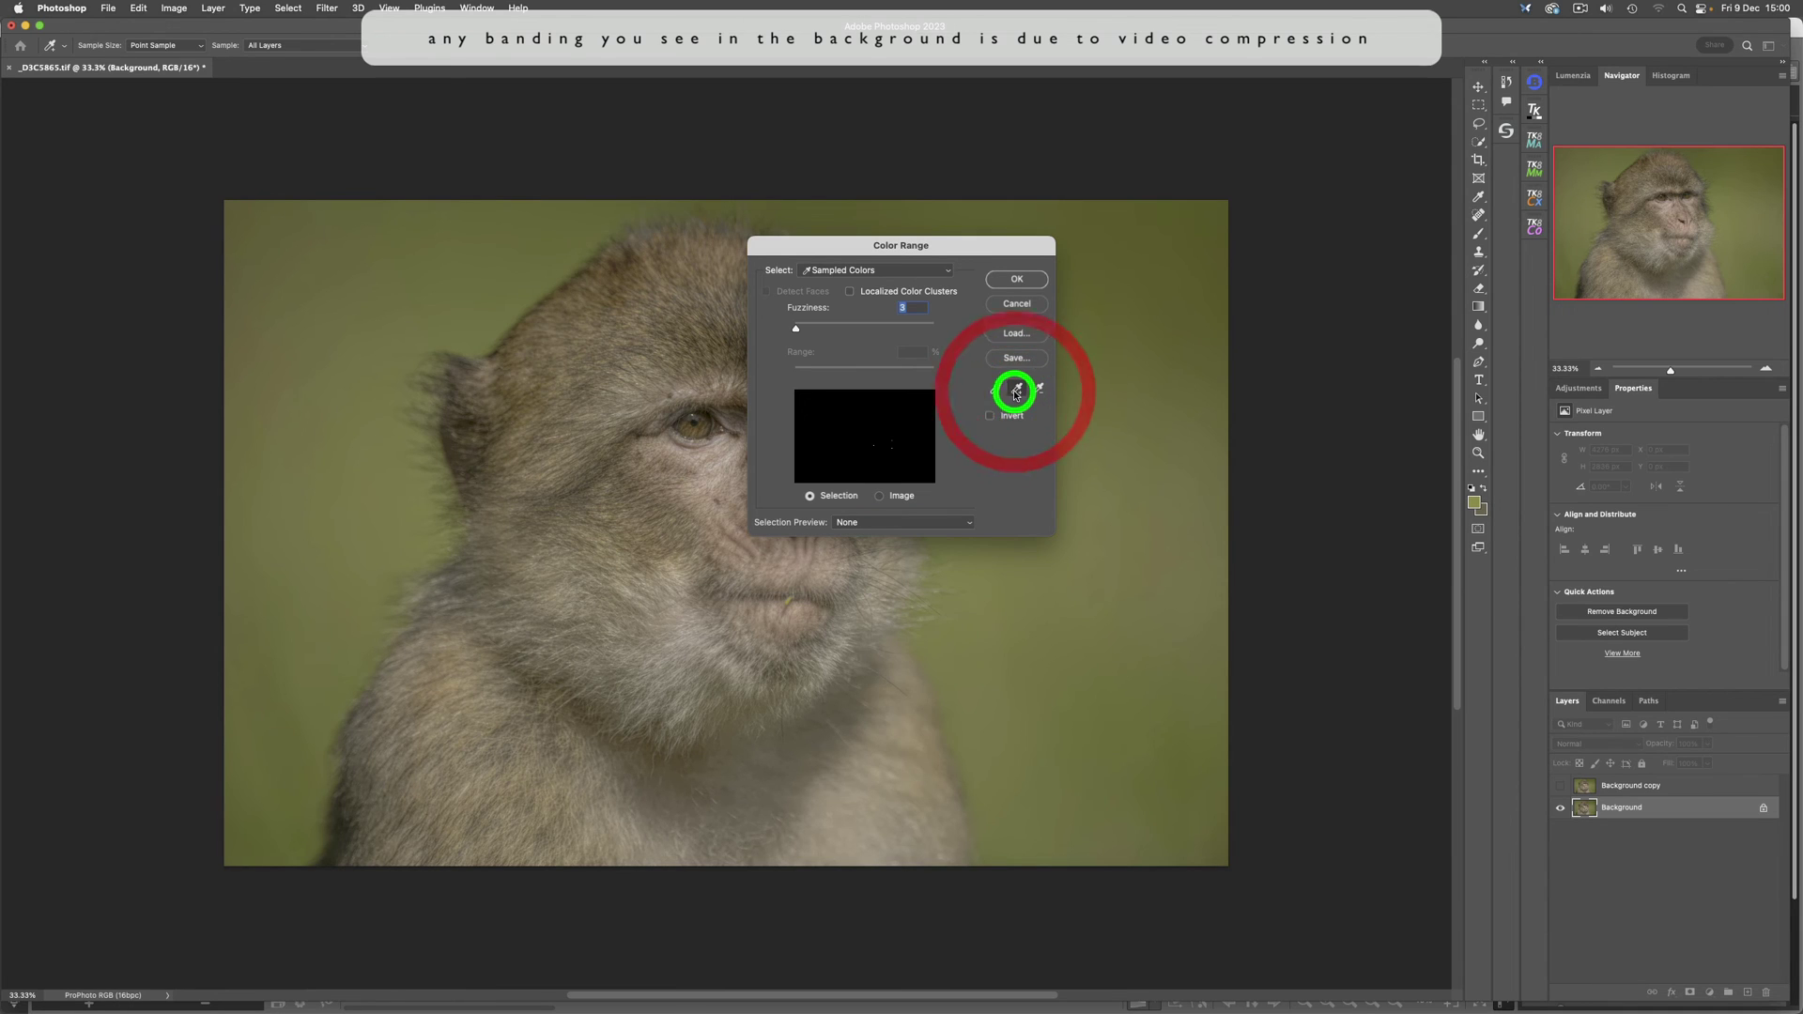
click(930, 407)
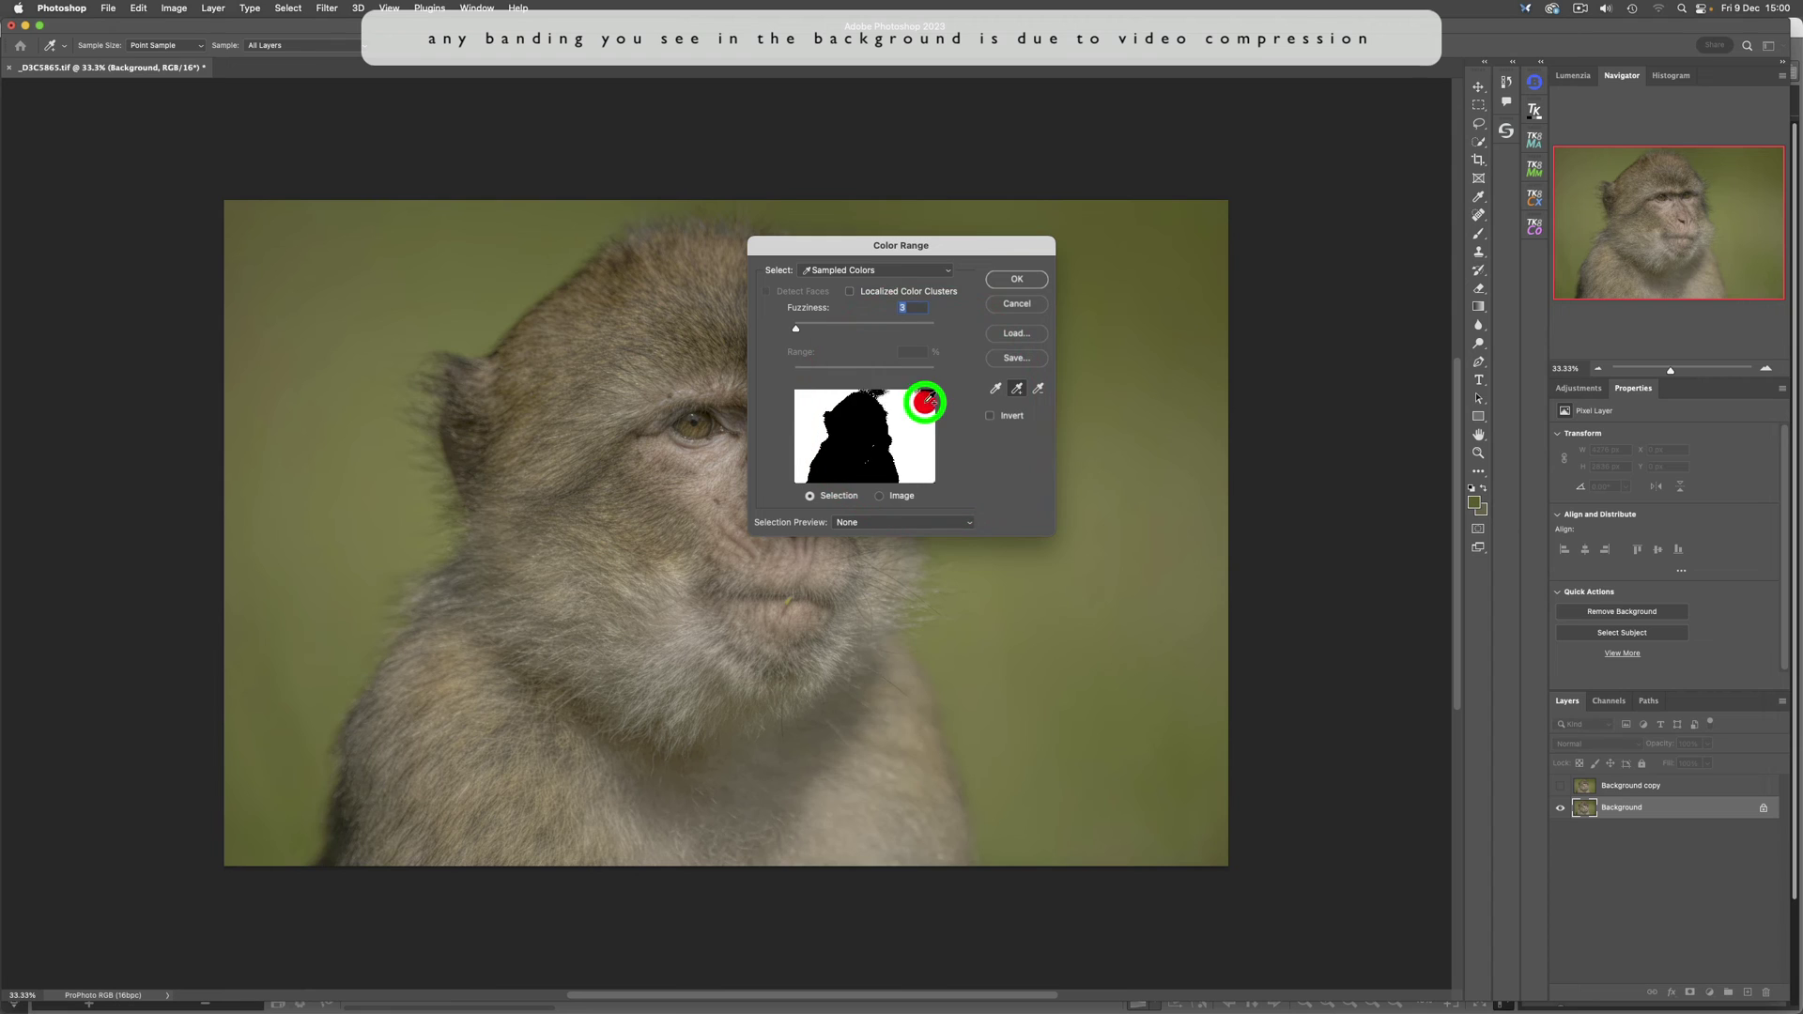
click(933, 397)
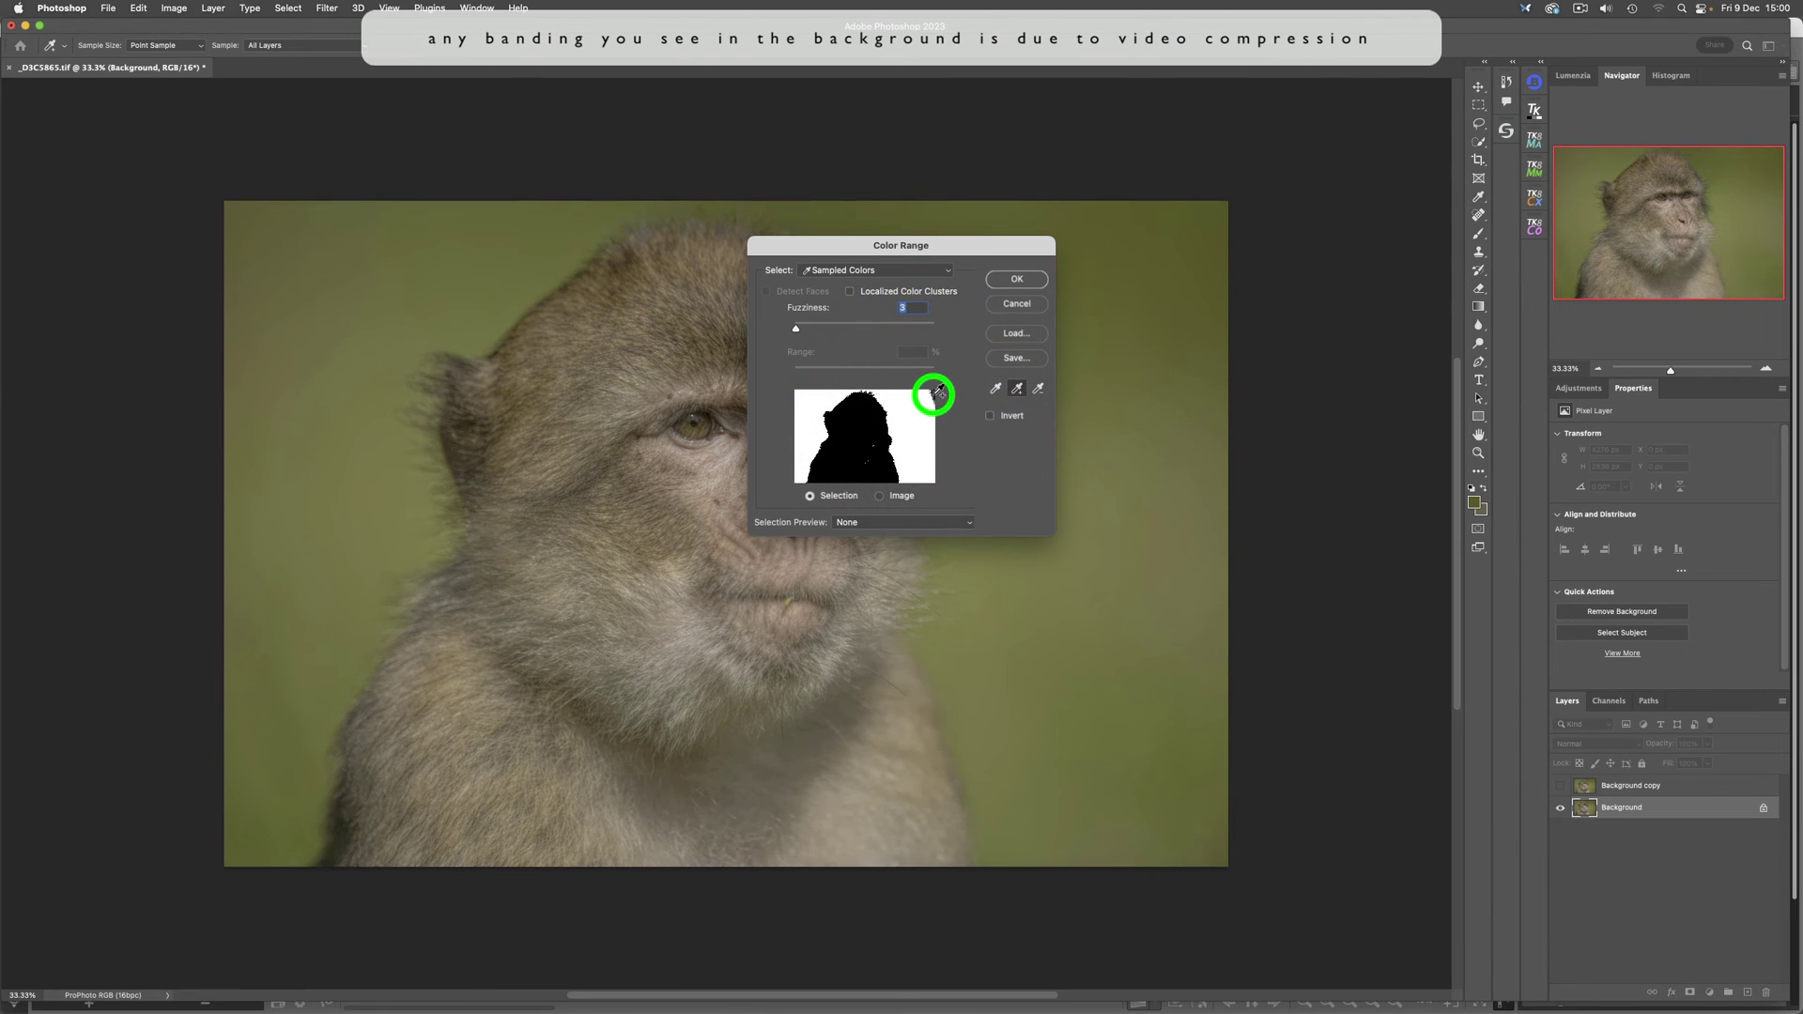
click(936, 393)
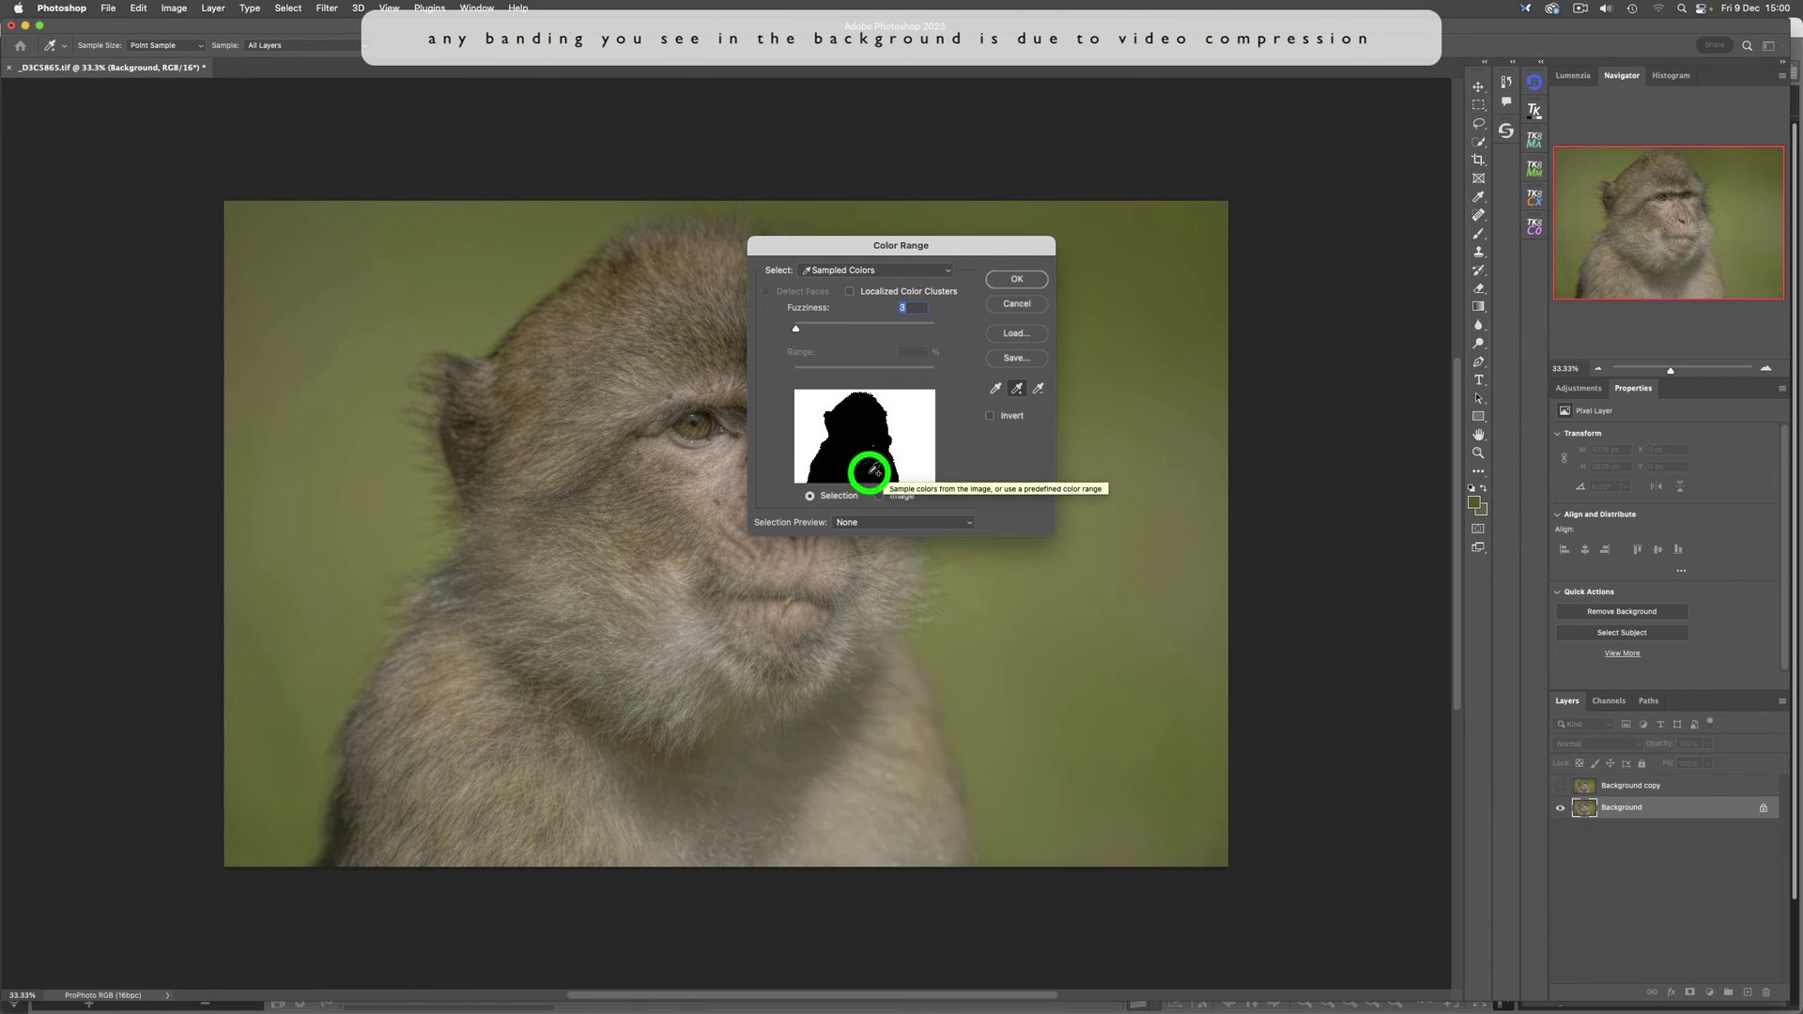
click(1021, 280)
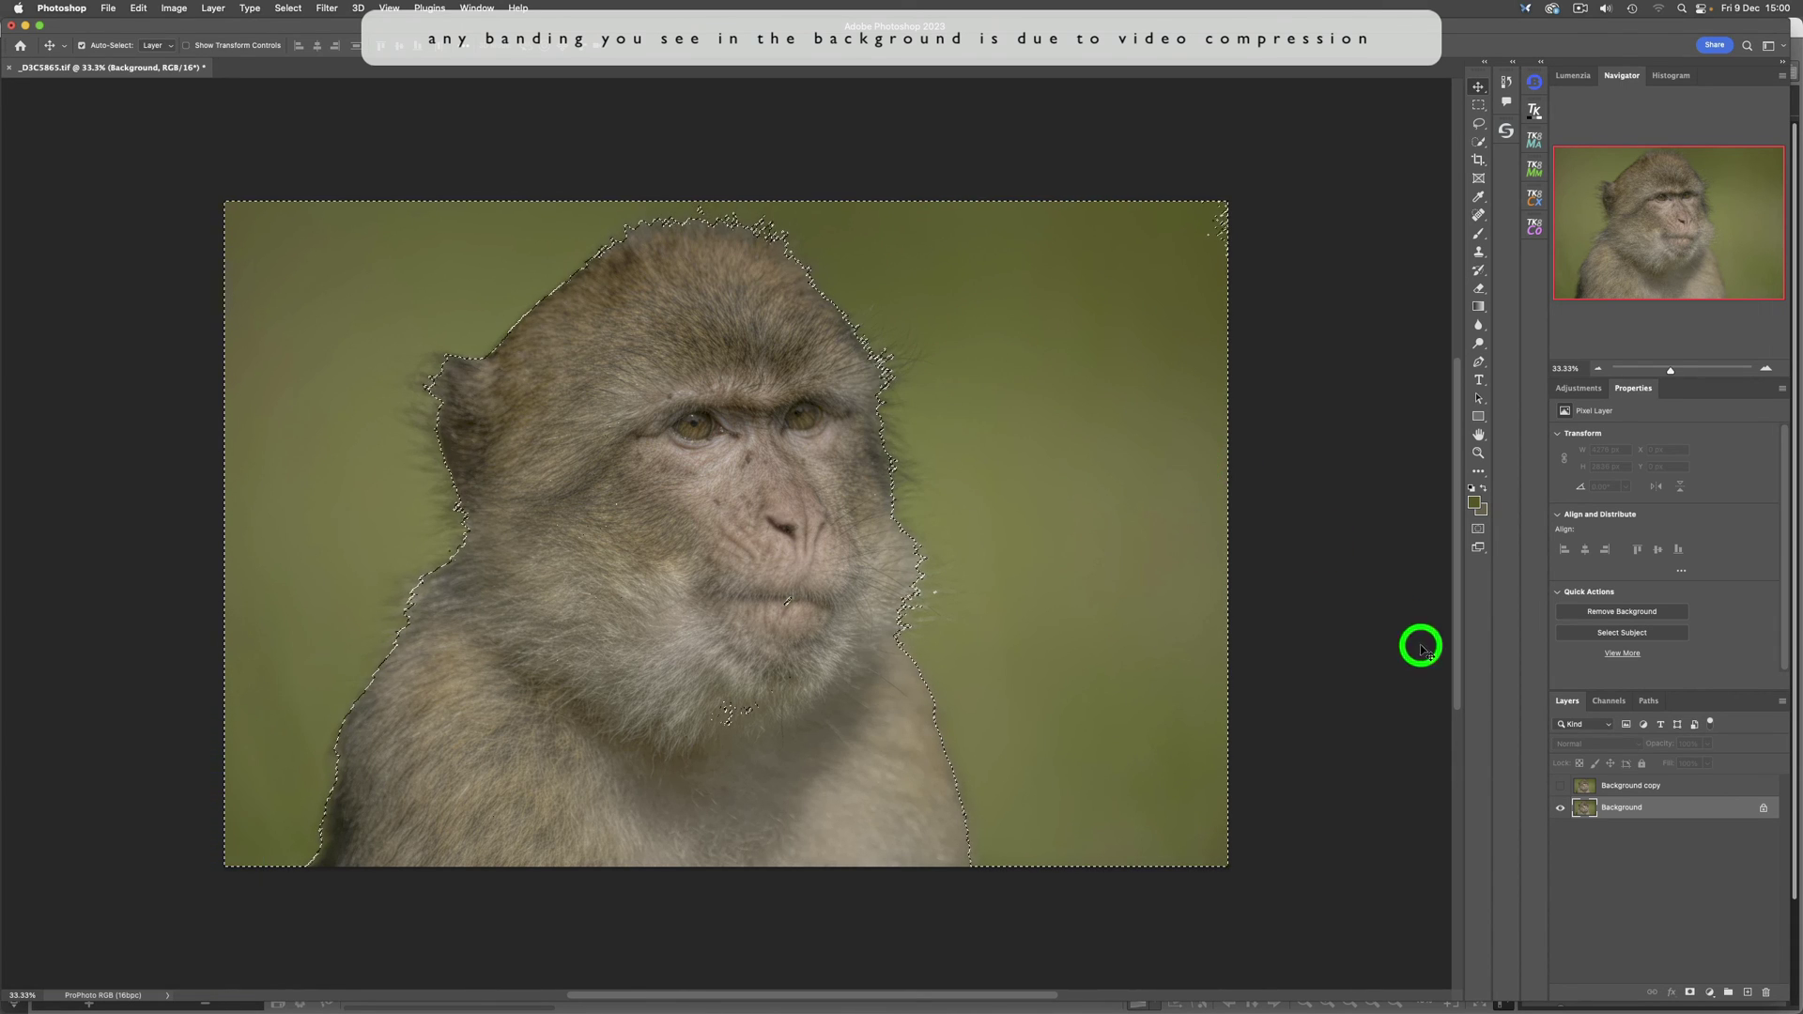
Show the blurred copy again and turn the background selection into a layer mask on it.
click(1561, 787)
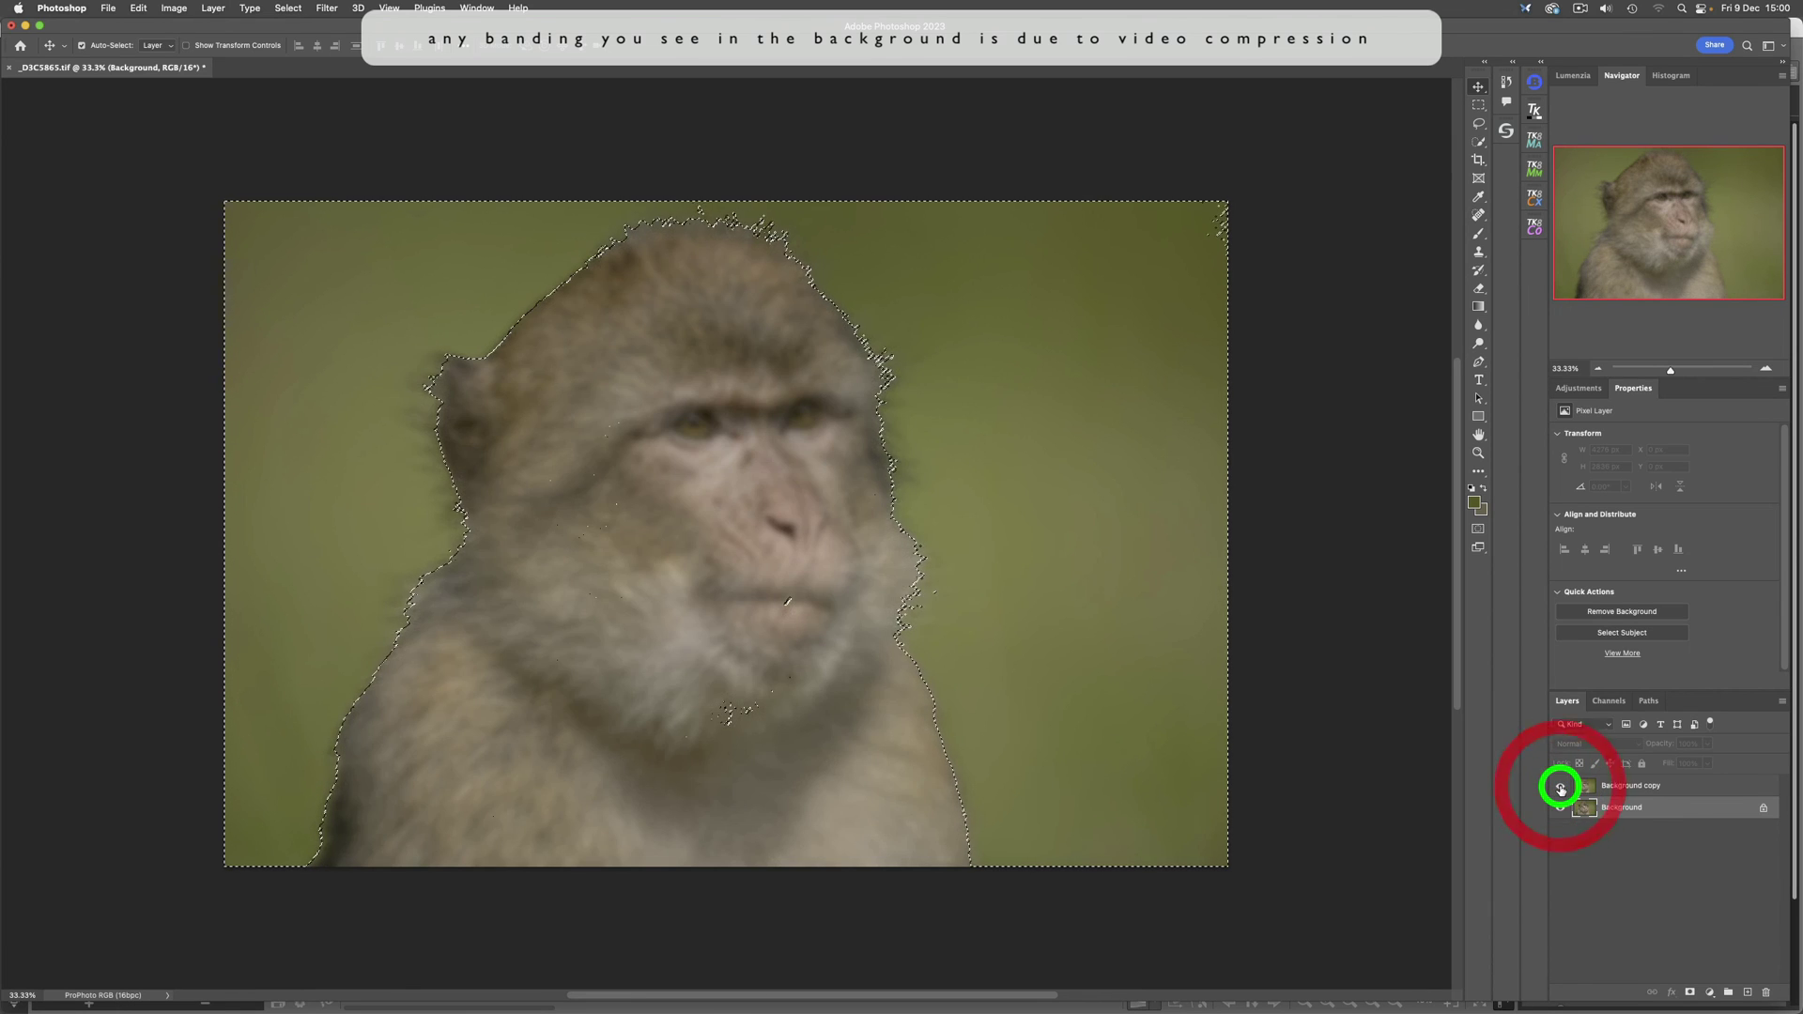
click(1629, 789)
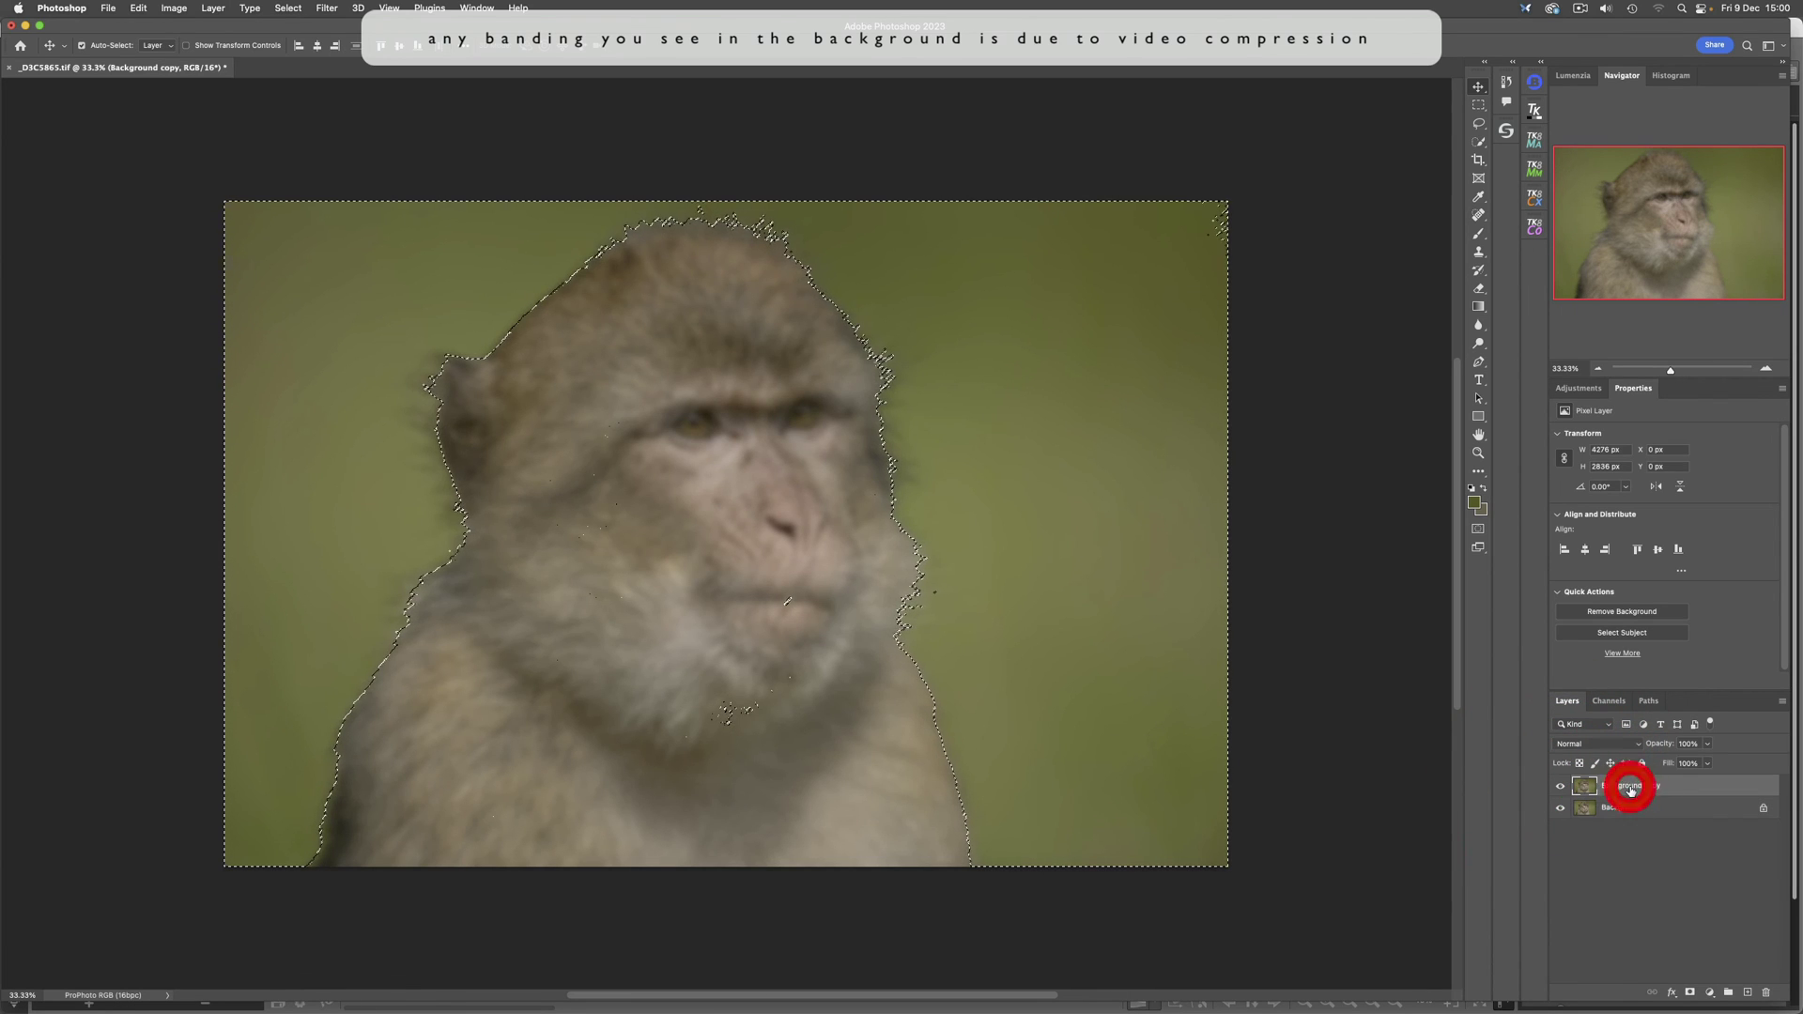
click(1690, 991)
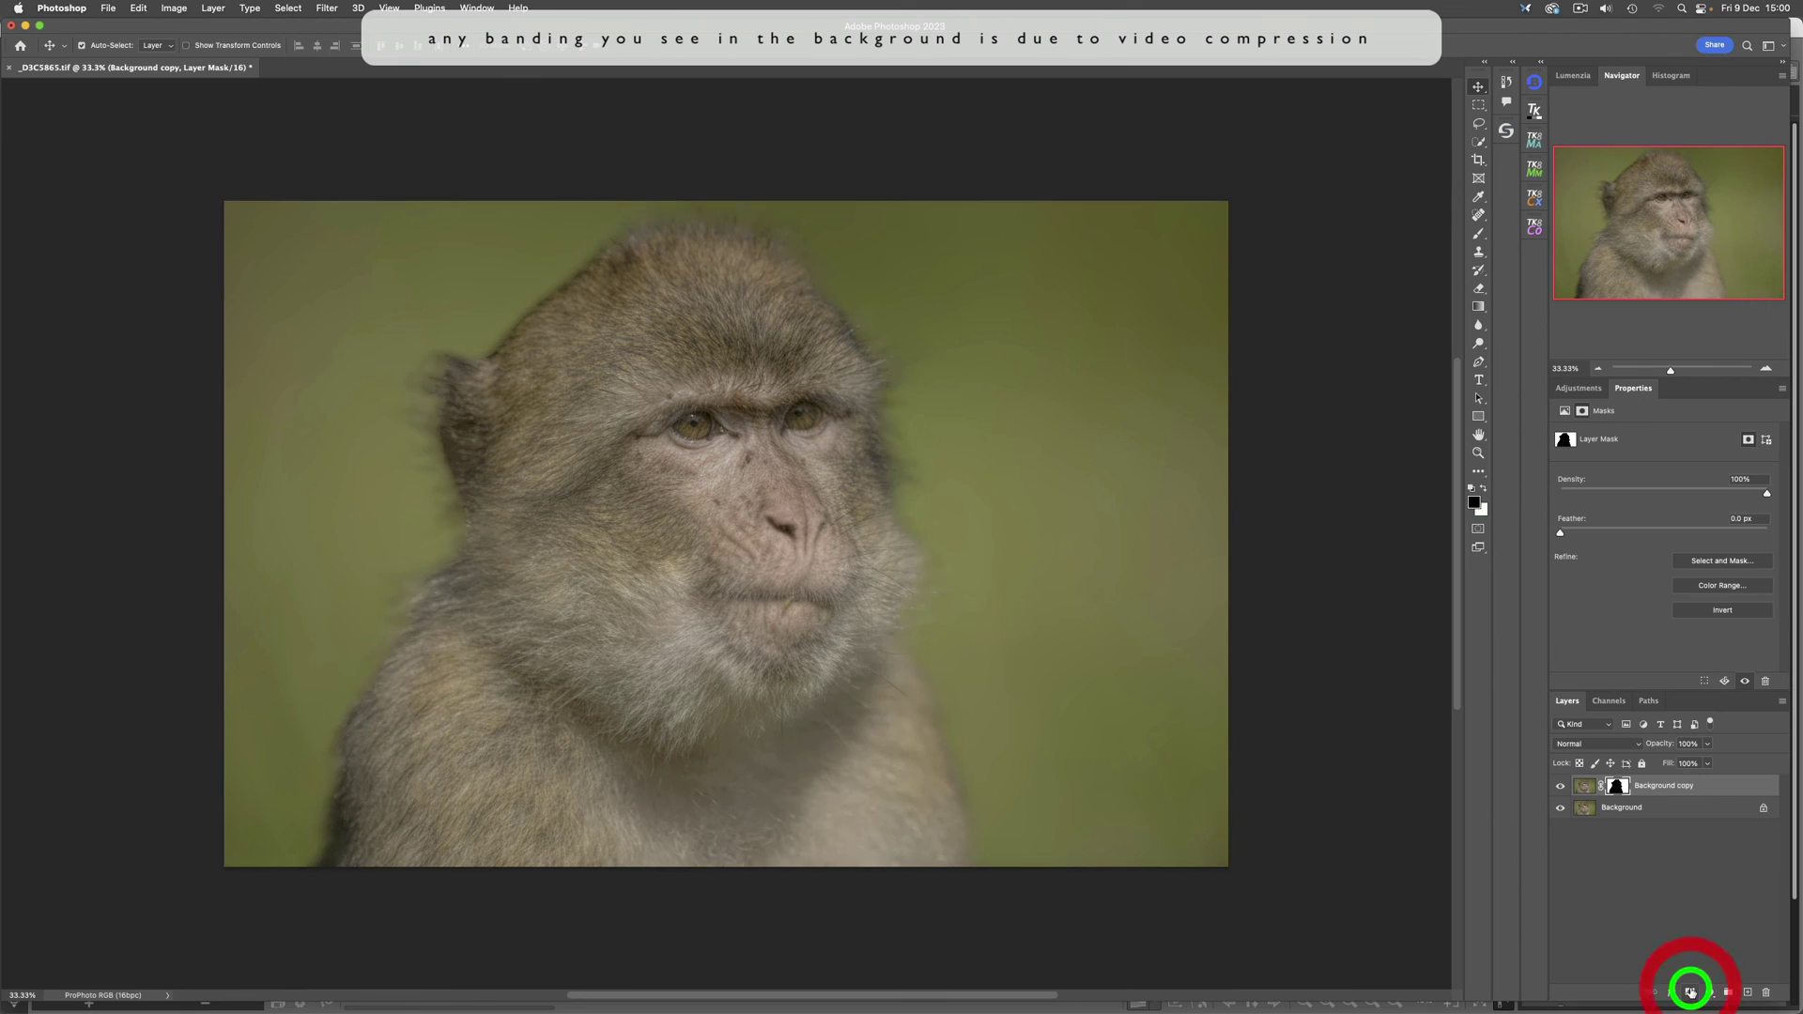
Paint out the white specks inside the monkey's silhouette on the Background copy mask, using a black brush at 100% opacity.
alt+click(1619, 787)
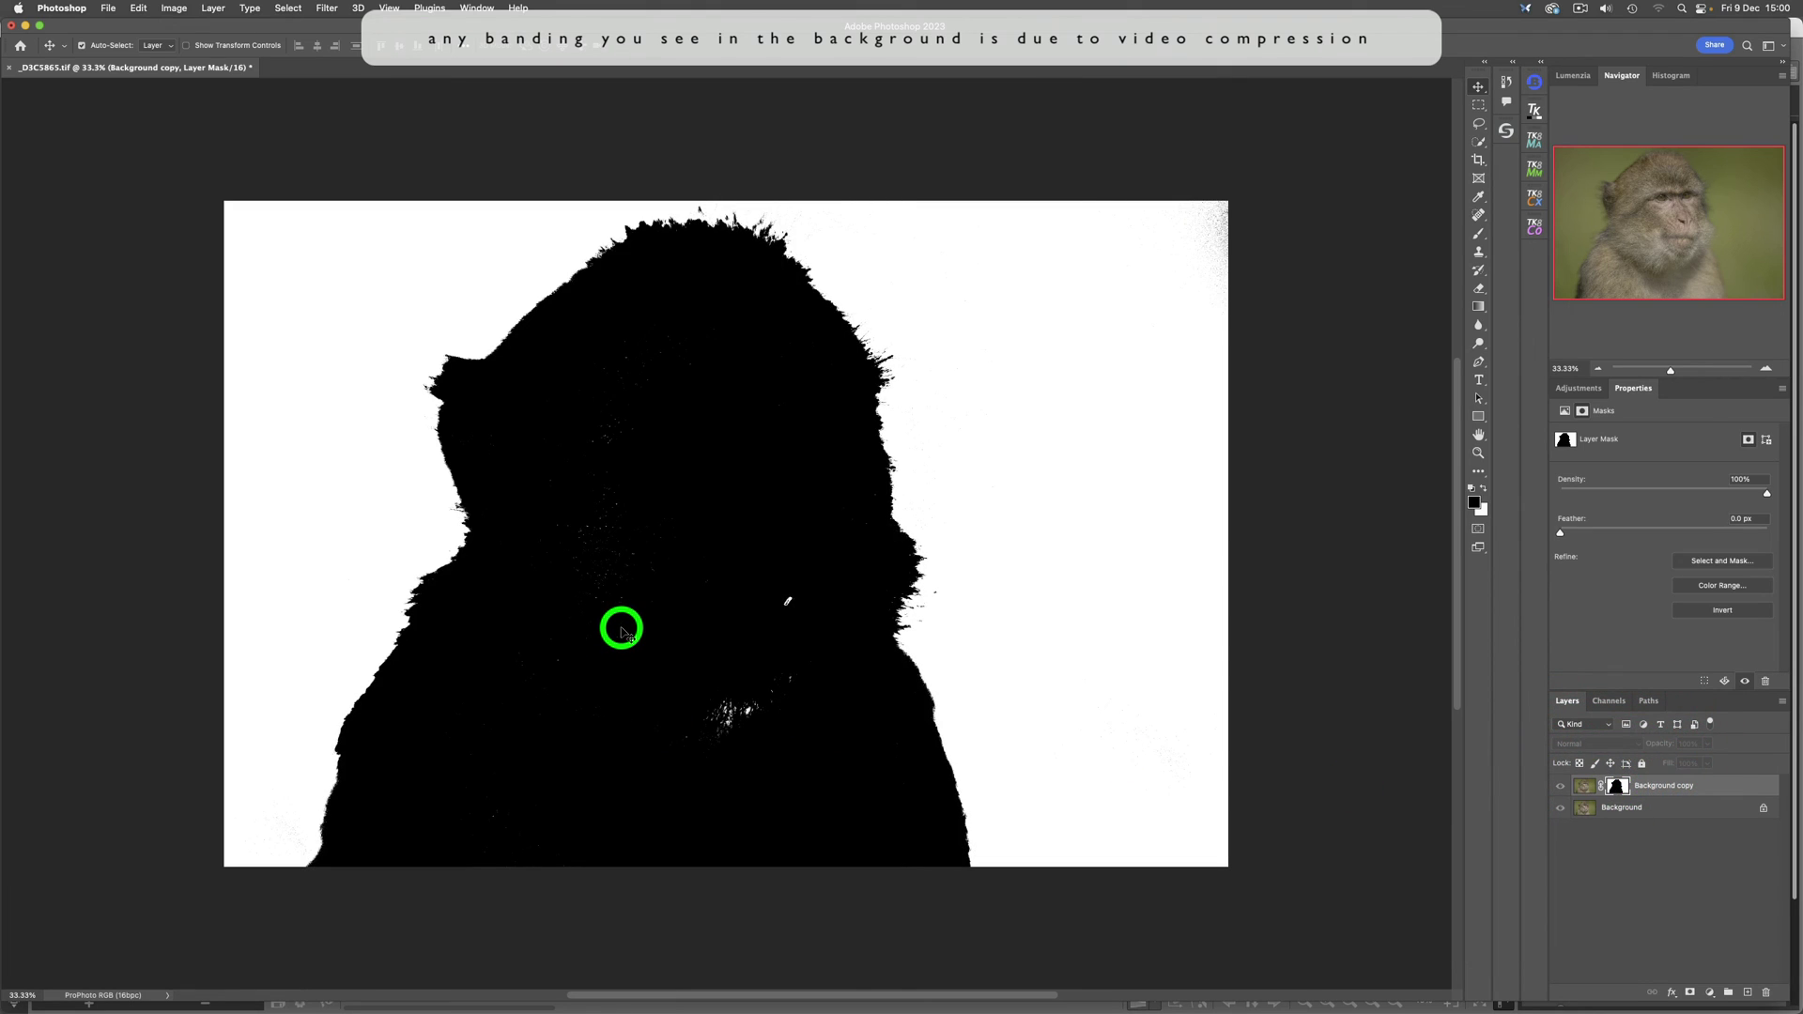
key(b)
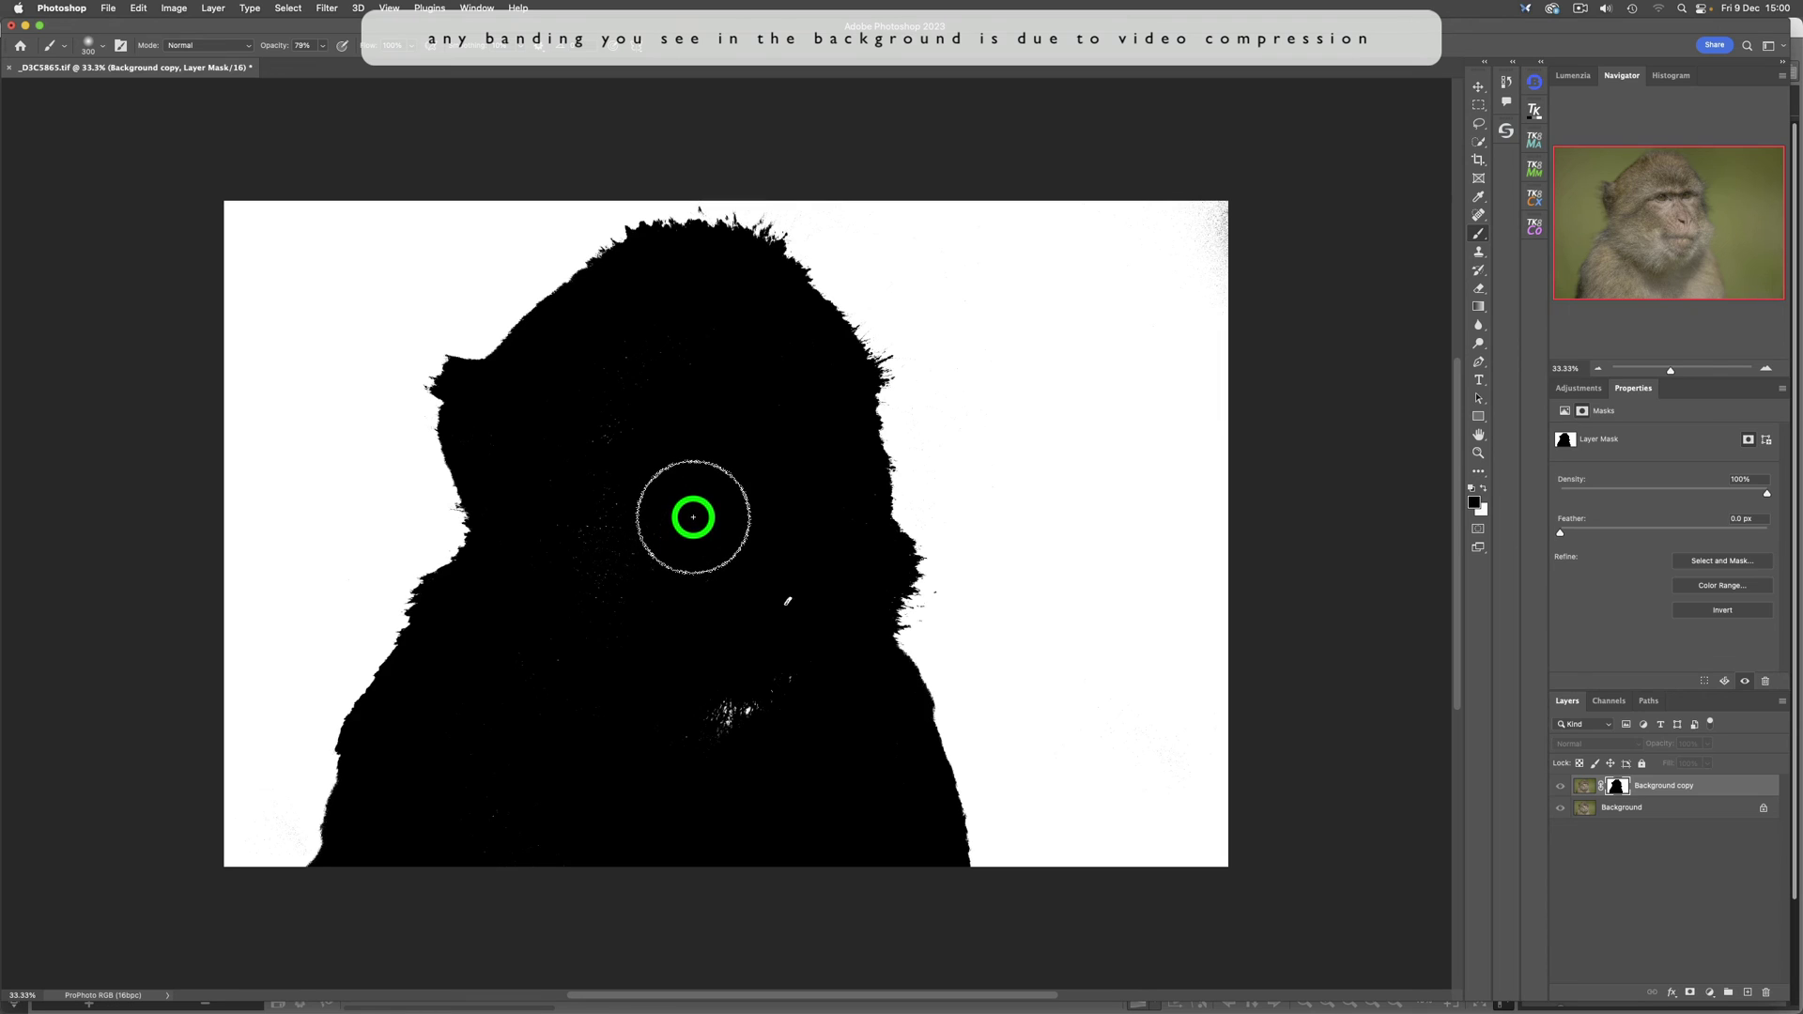
click(324, 49)
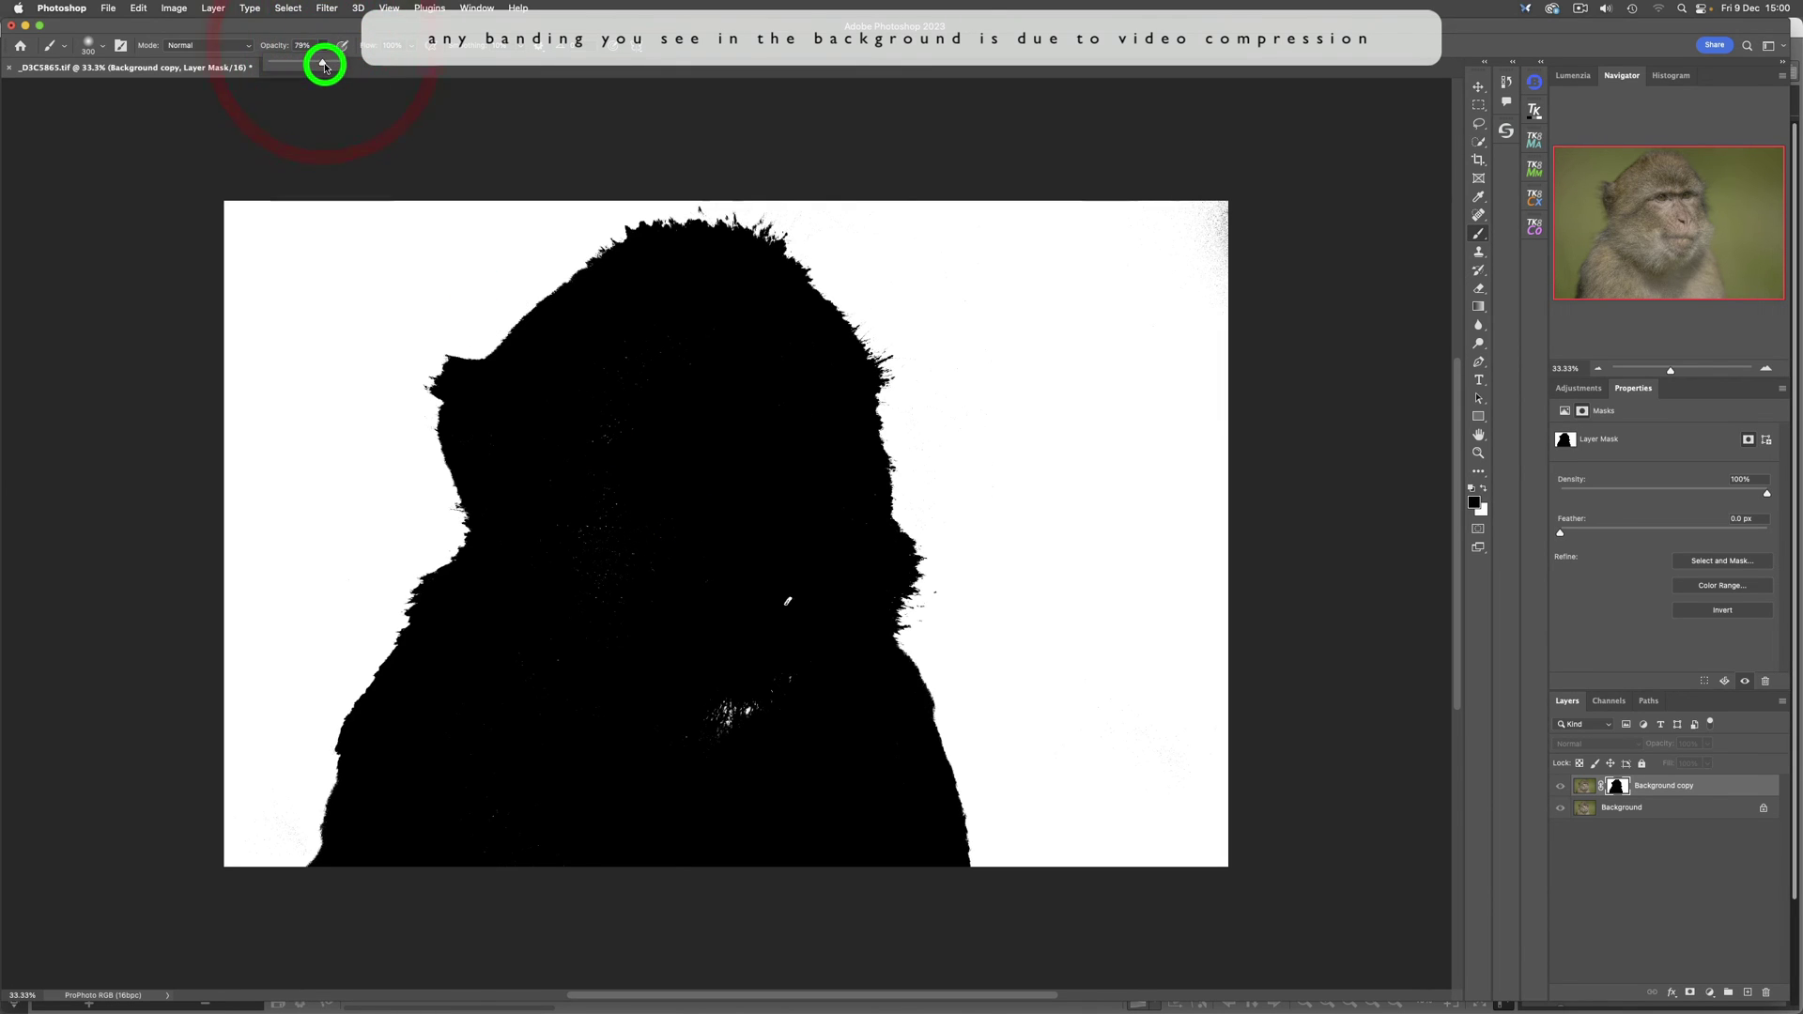
drag(322, 61, 380, 61)
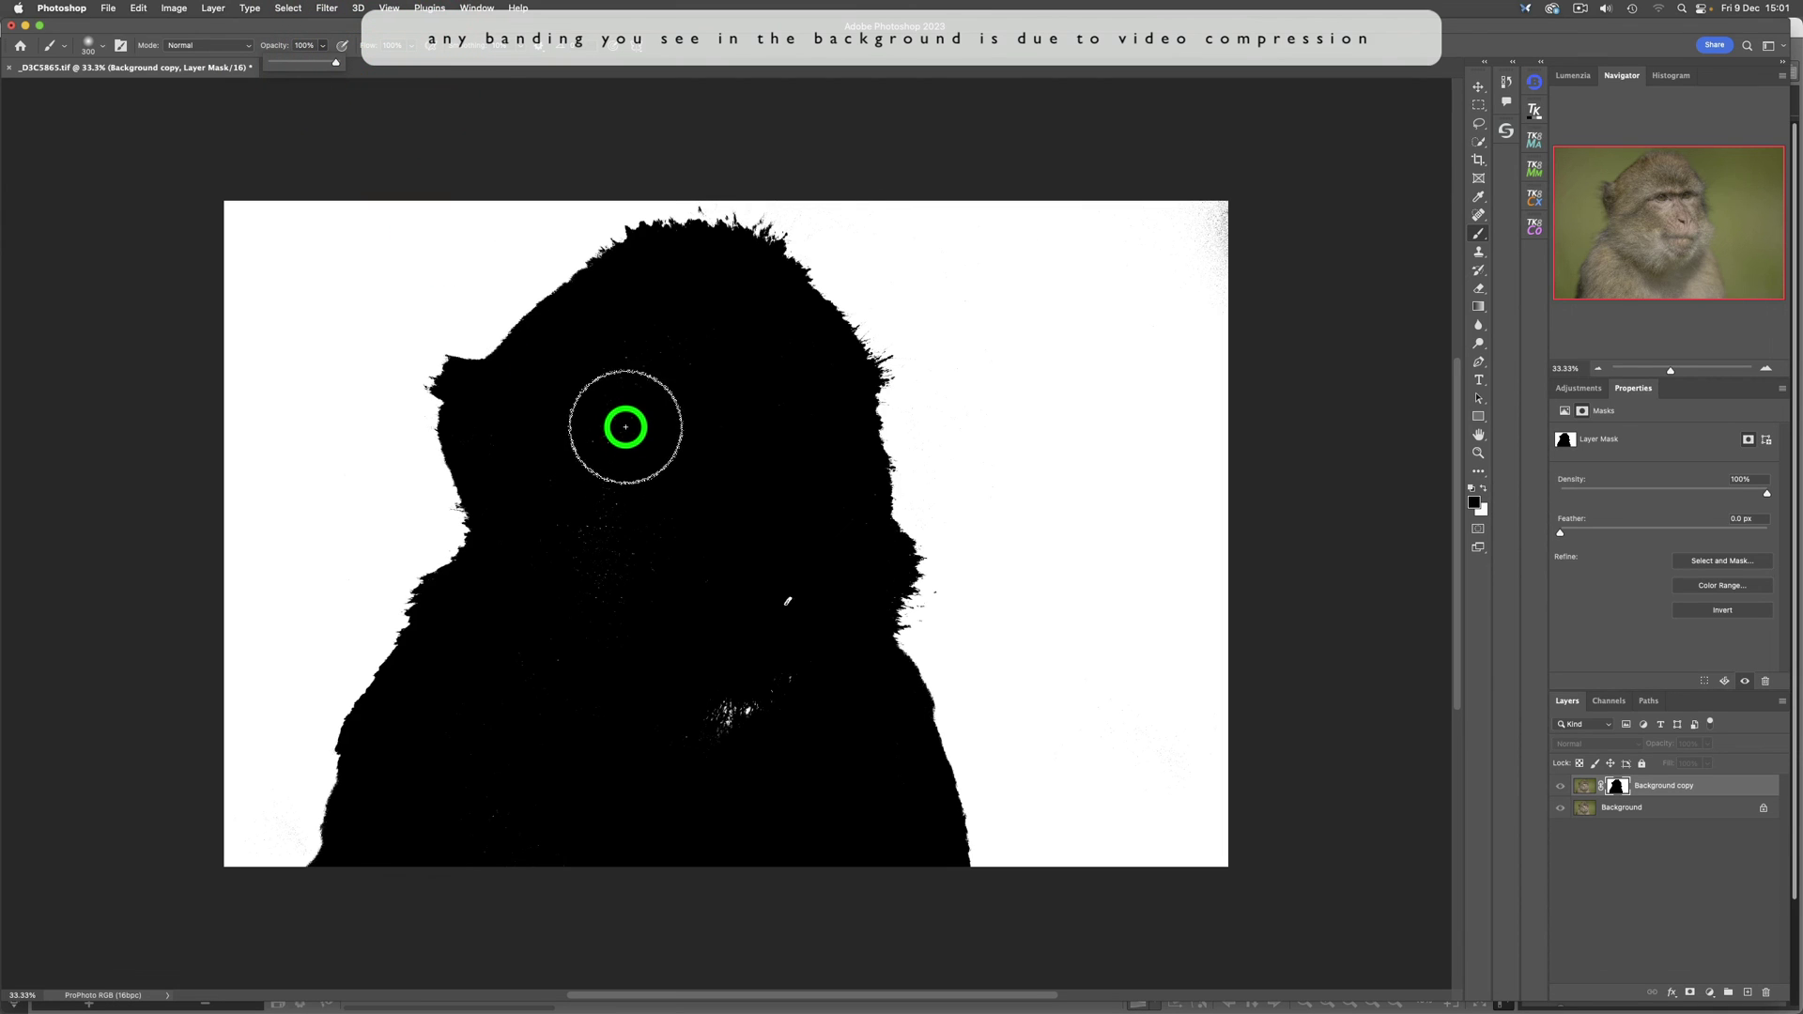
mouse_move(614, 426)
mouse_down()
mouse_move(611, 602)
mouse_move(605, 507)
mouse_move(645, 590)
mouse_move(822, 611)
mouse_move(796, 614)
mouse_move(744, 704)
mouse_move(669, 718)
mouse_move(718, 687)
mouse_up()
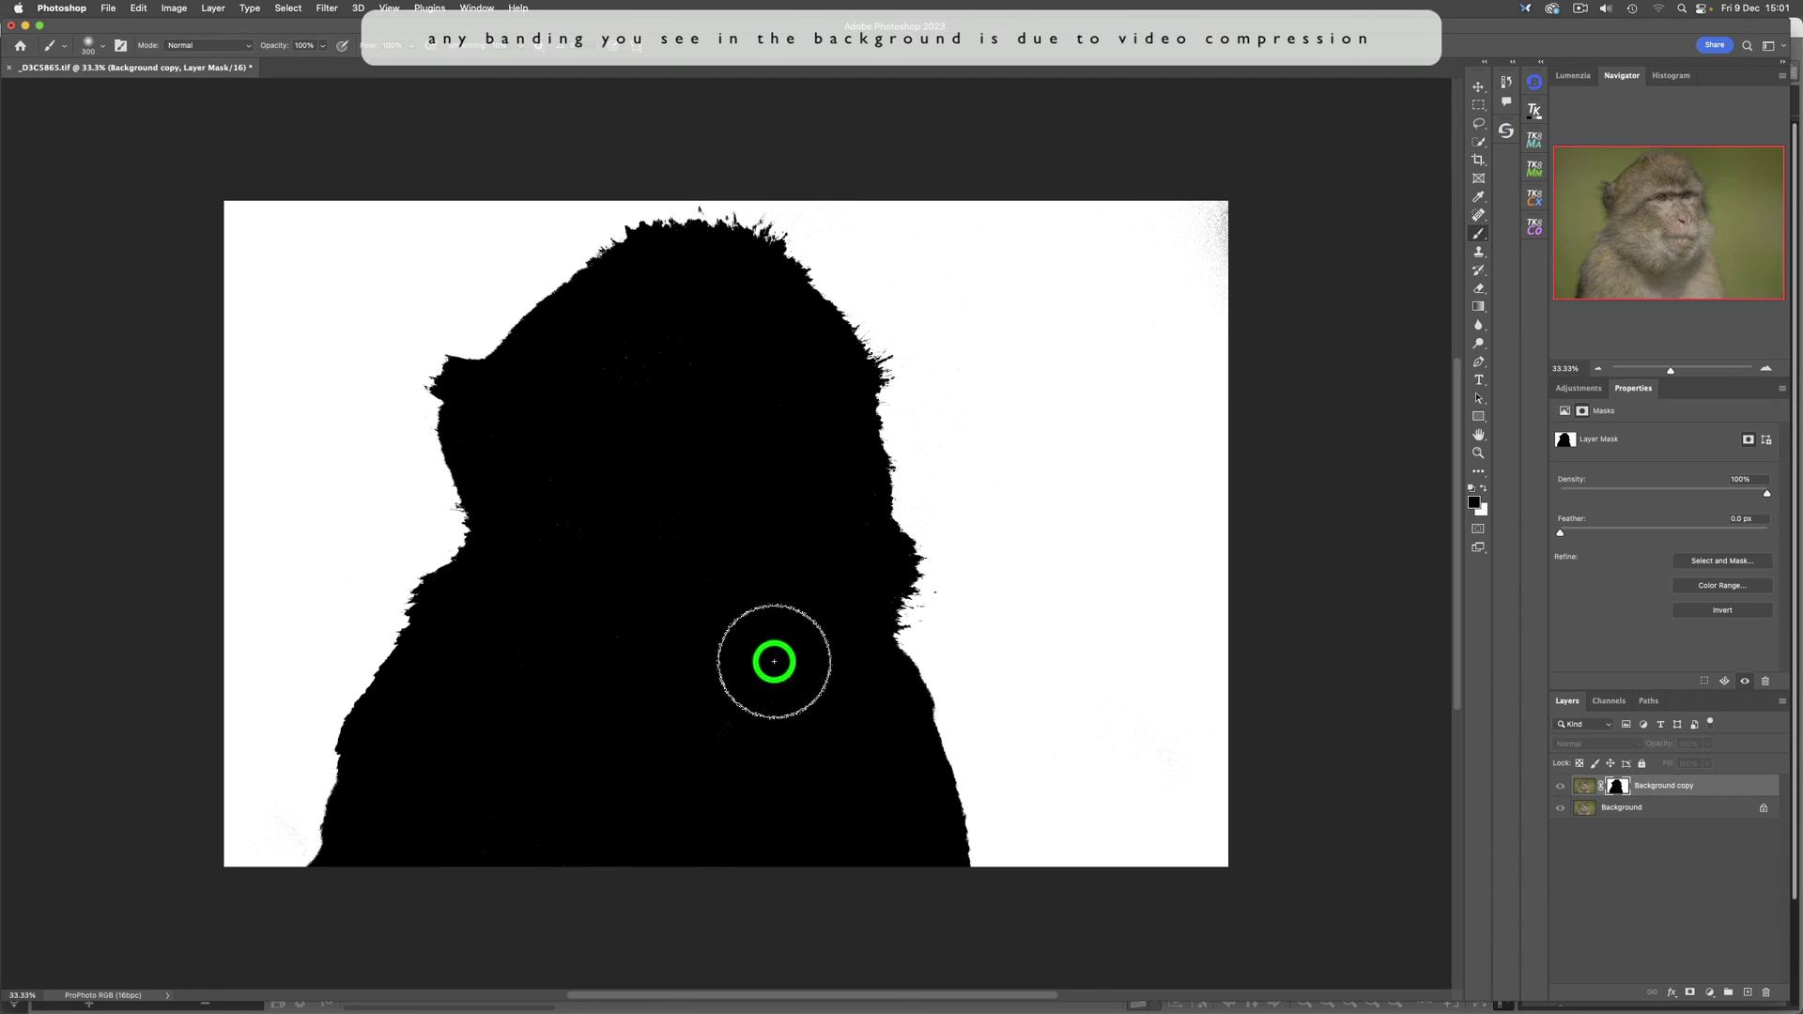
click(776, 686)
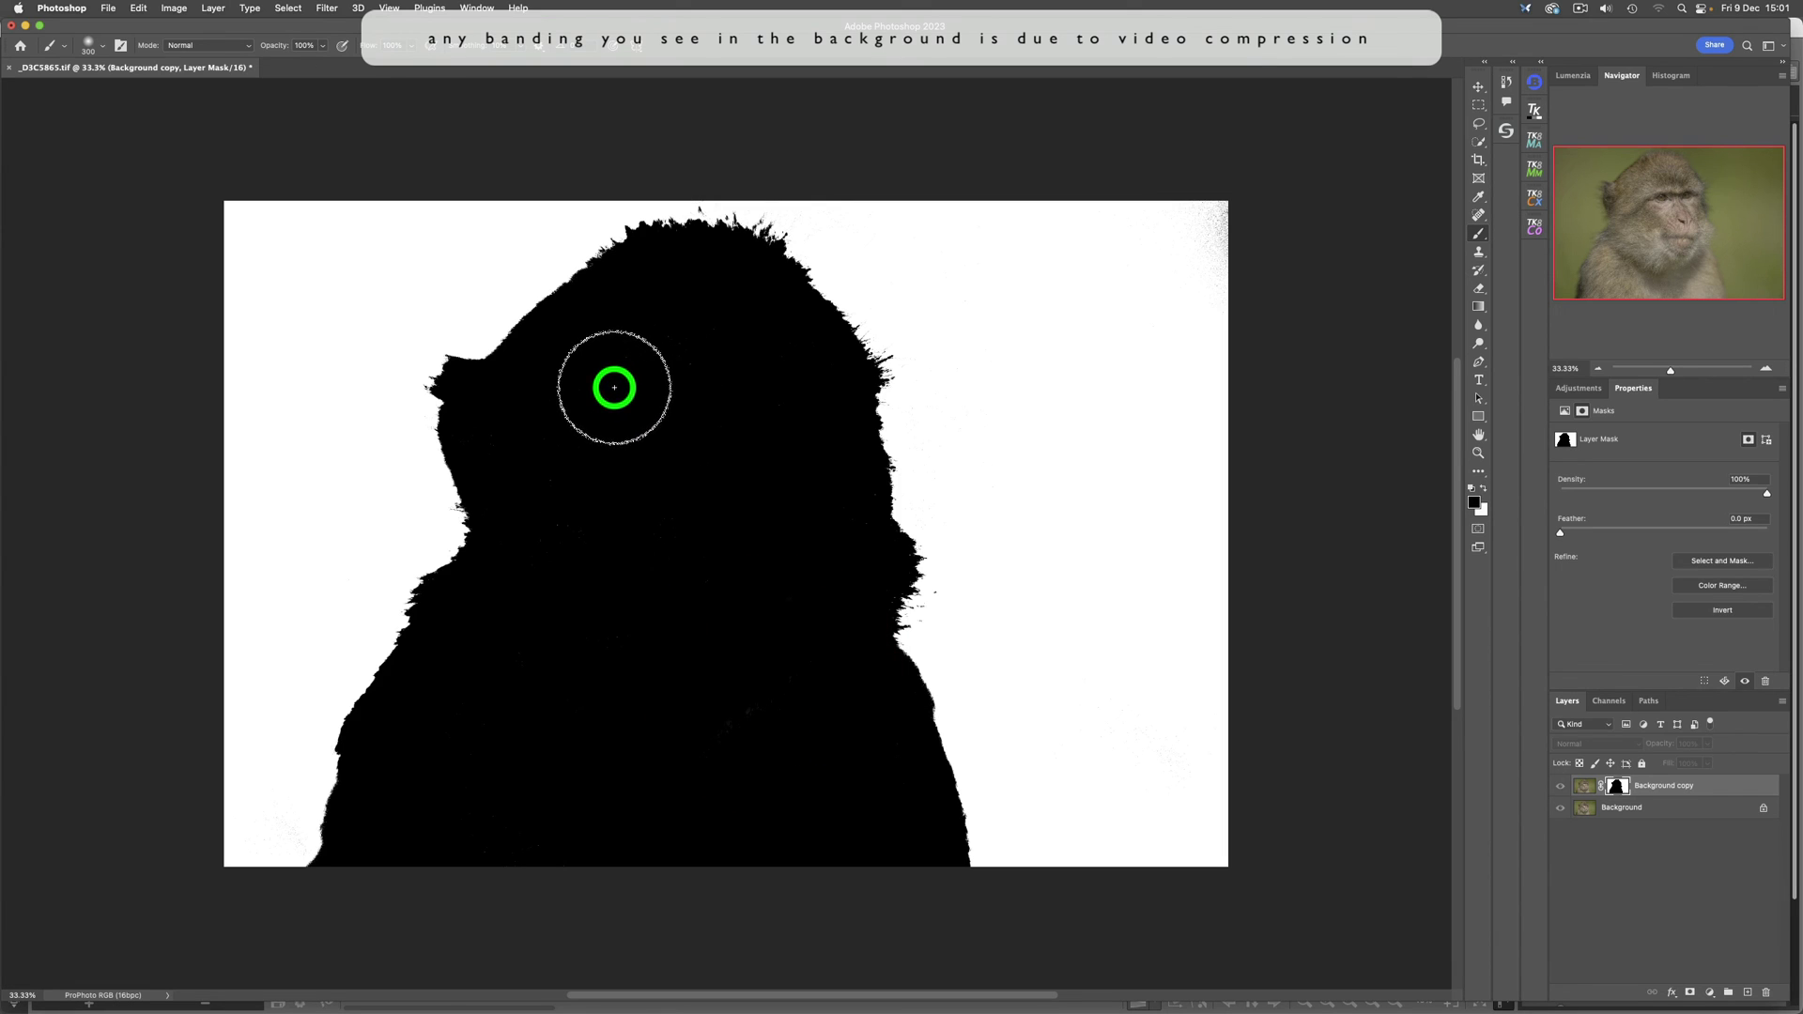
click(635, 392)
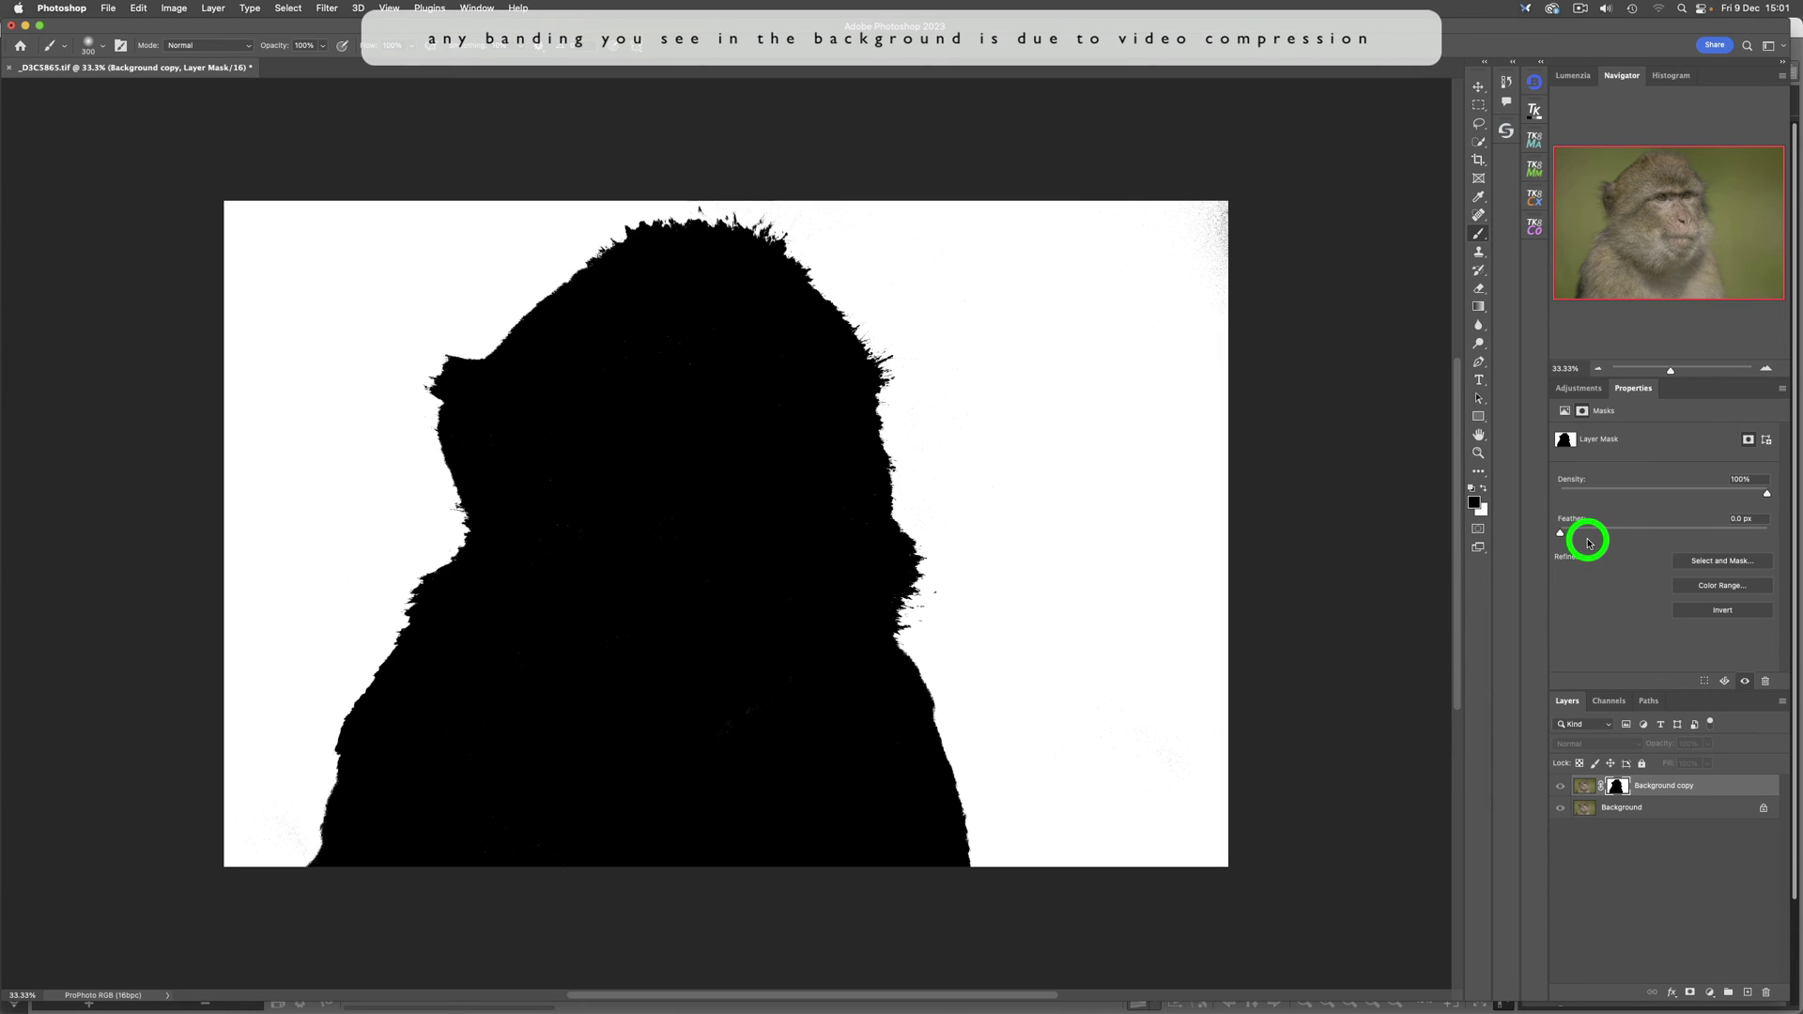
key(alt)
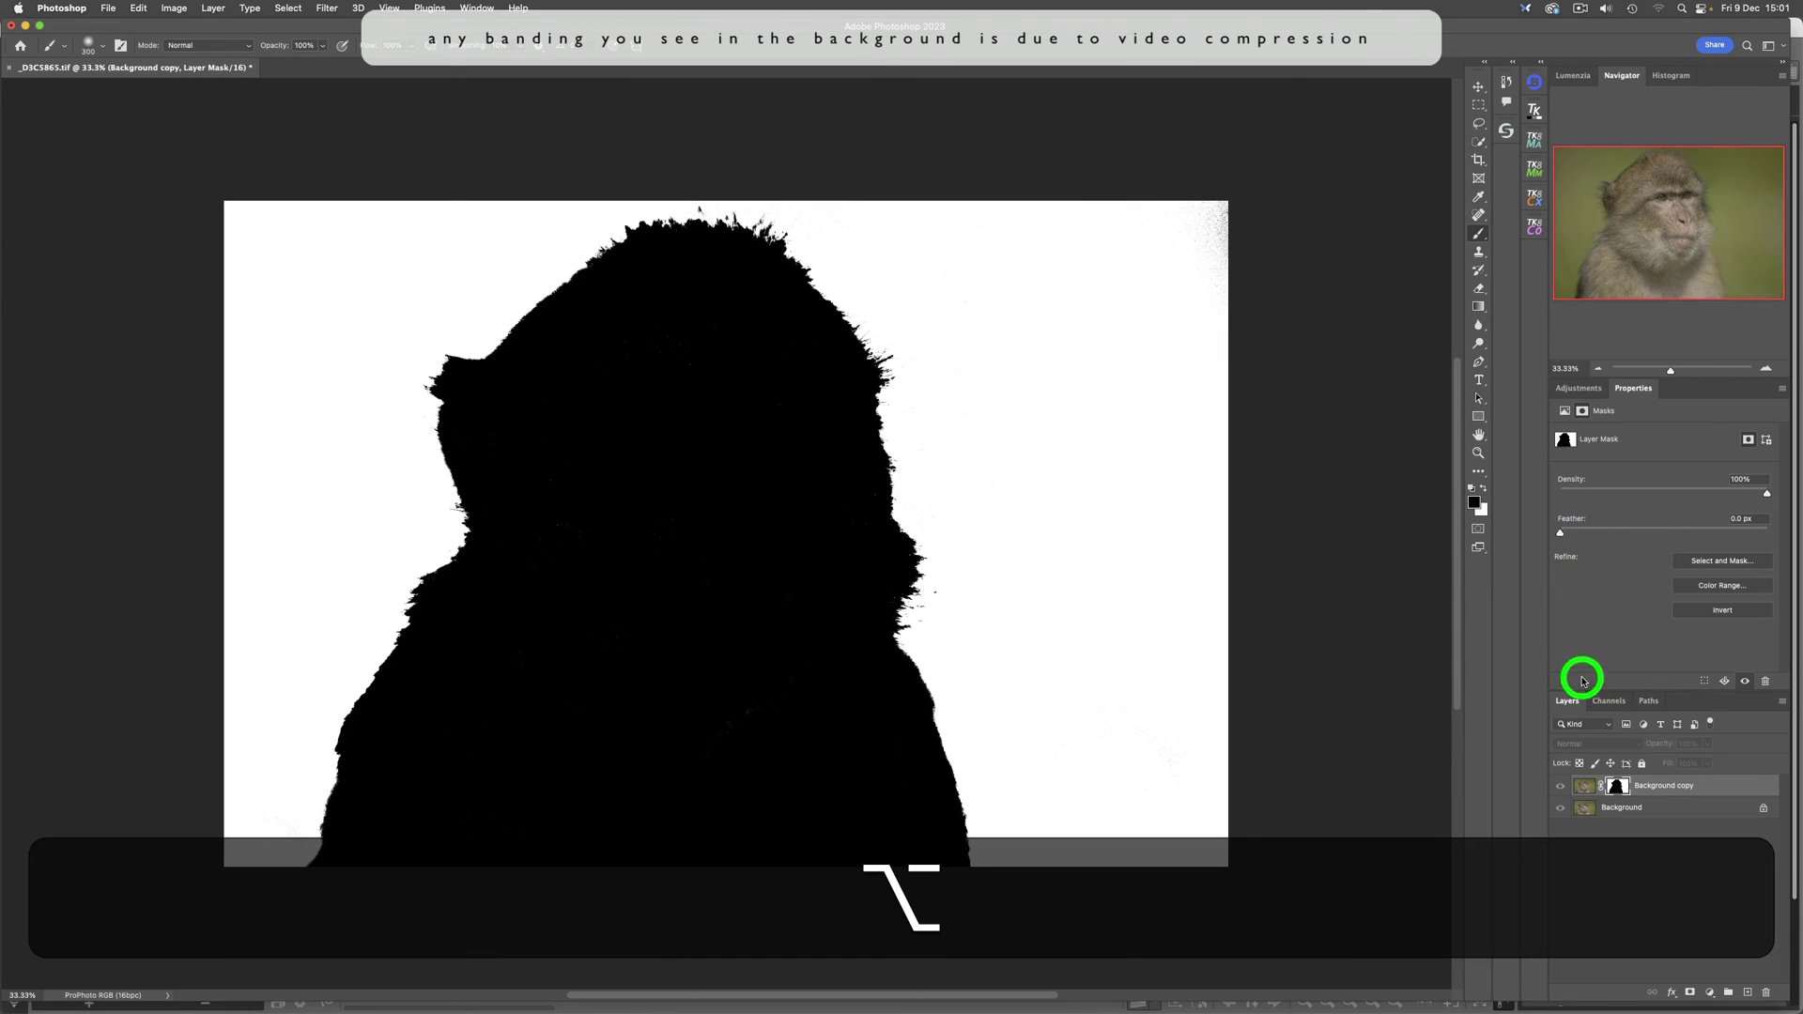
alt+click(1617, 785)
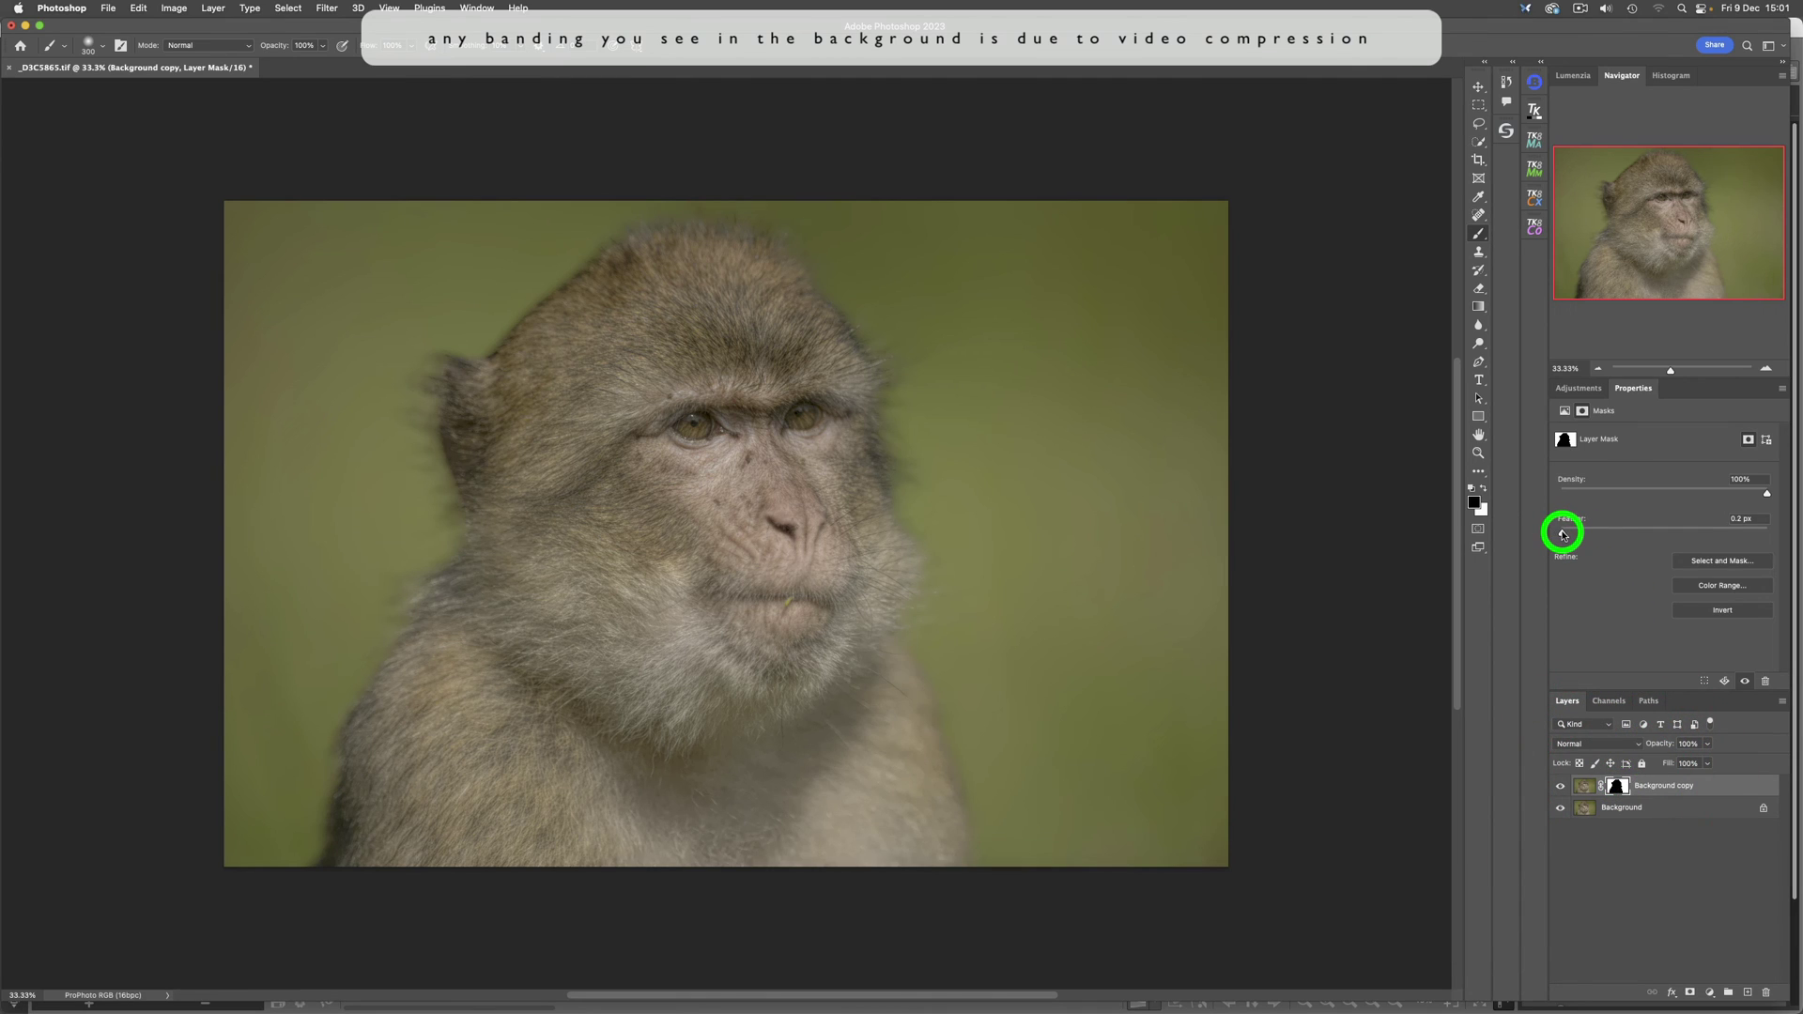
Try a 117.3 px feather on the Background copy mask and compare the fur edge at 100% with that layer hidden and shown.
drag(1563, 534, 1699, 532)
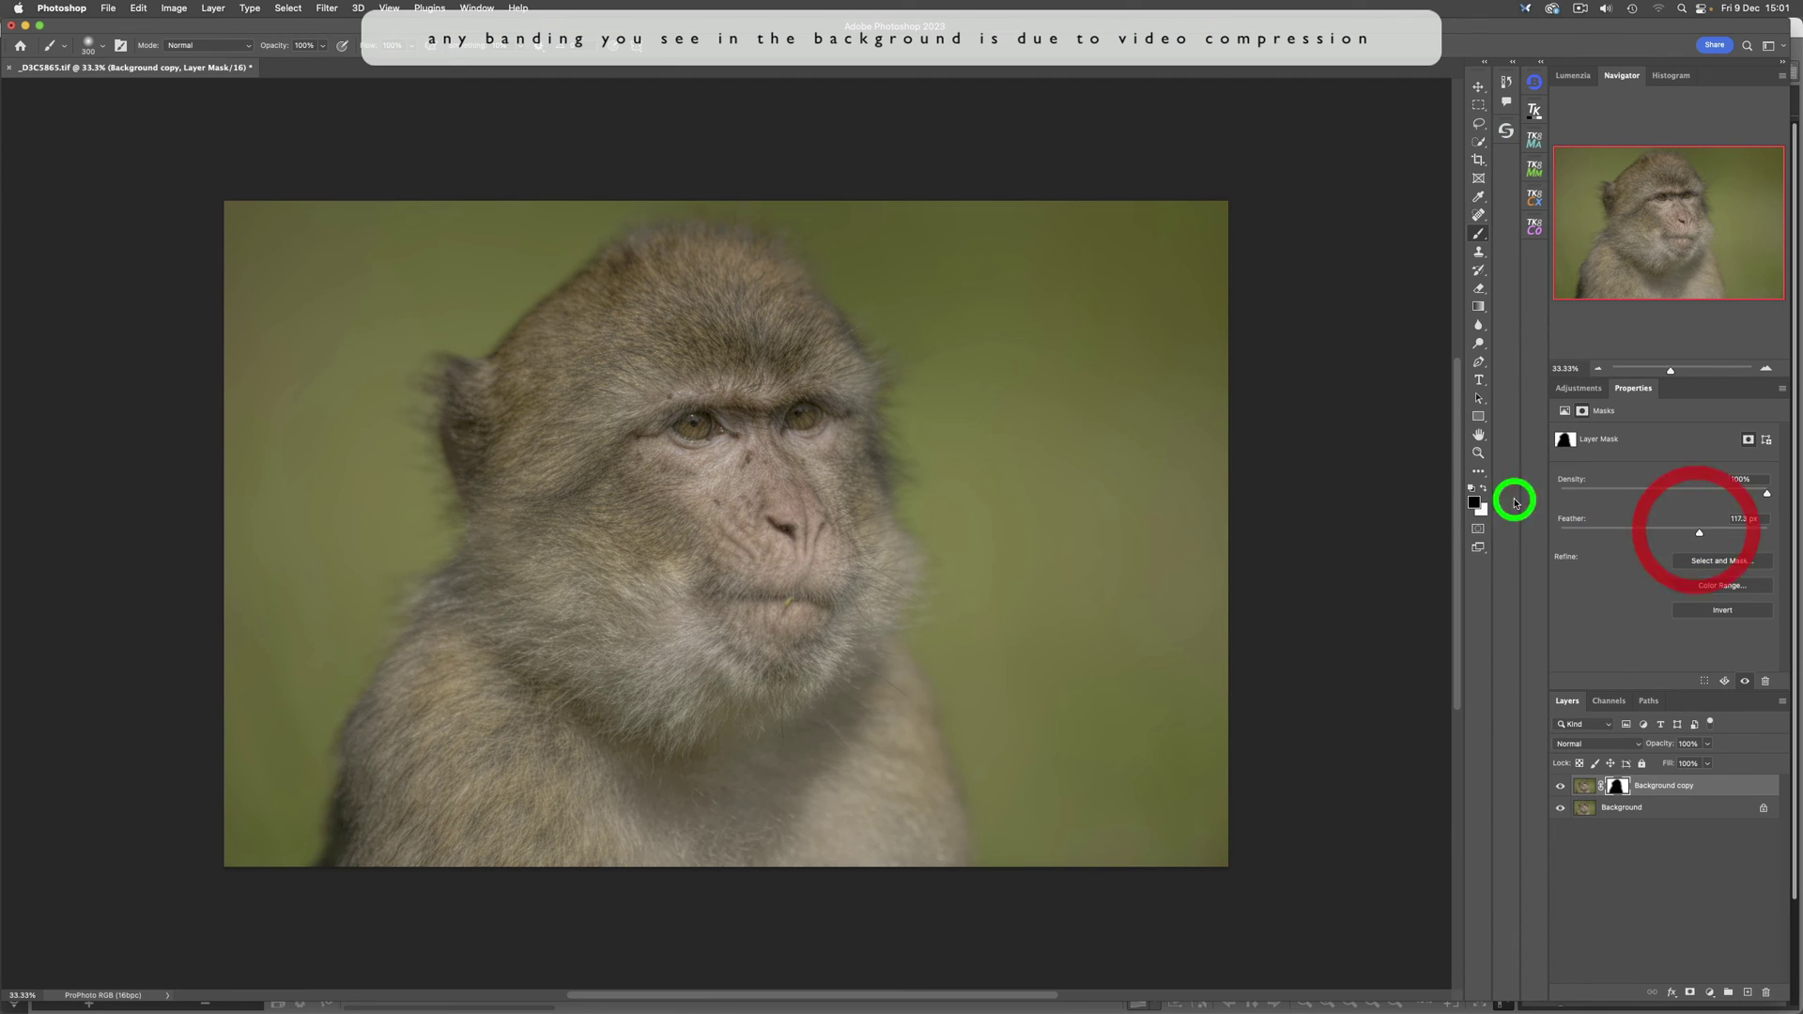
double_click(1480, 454)
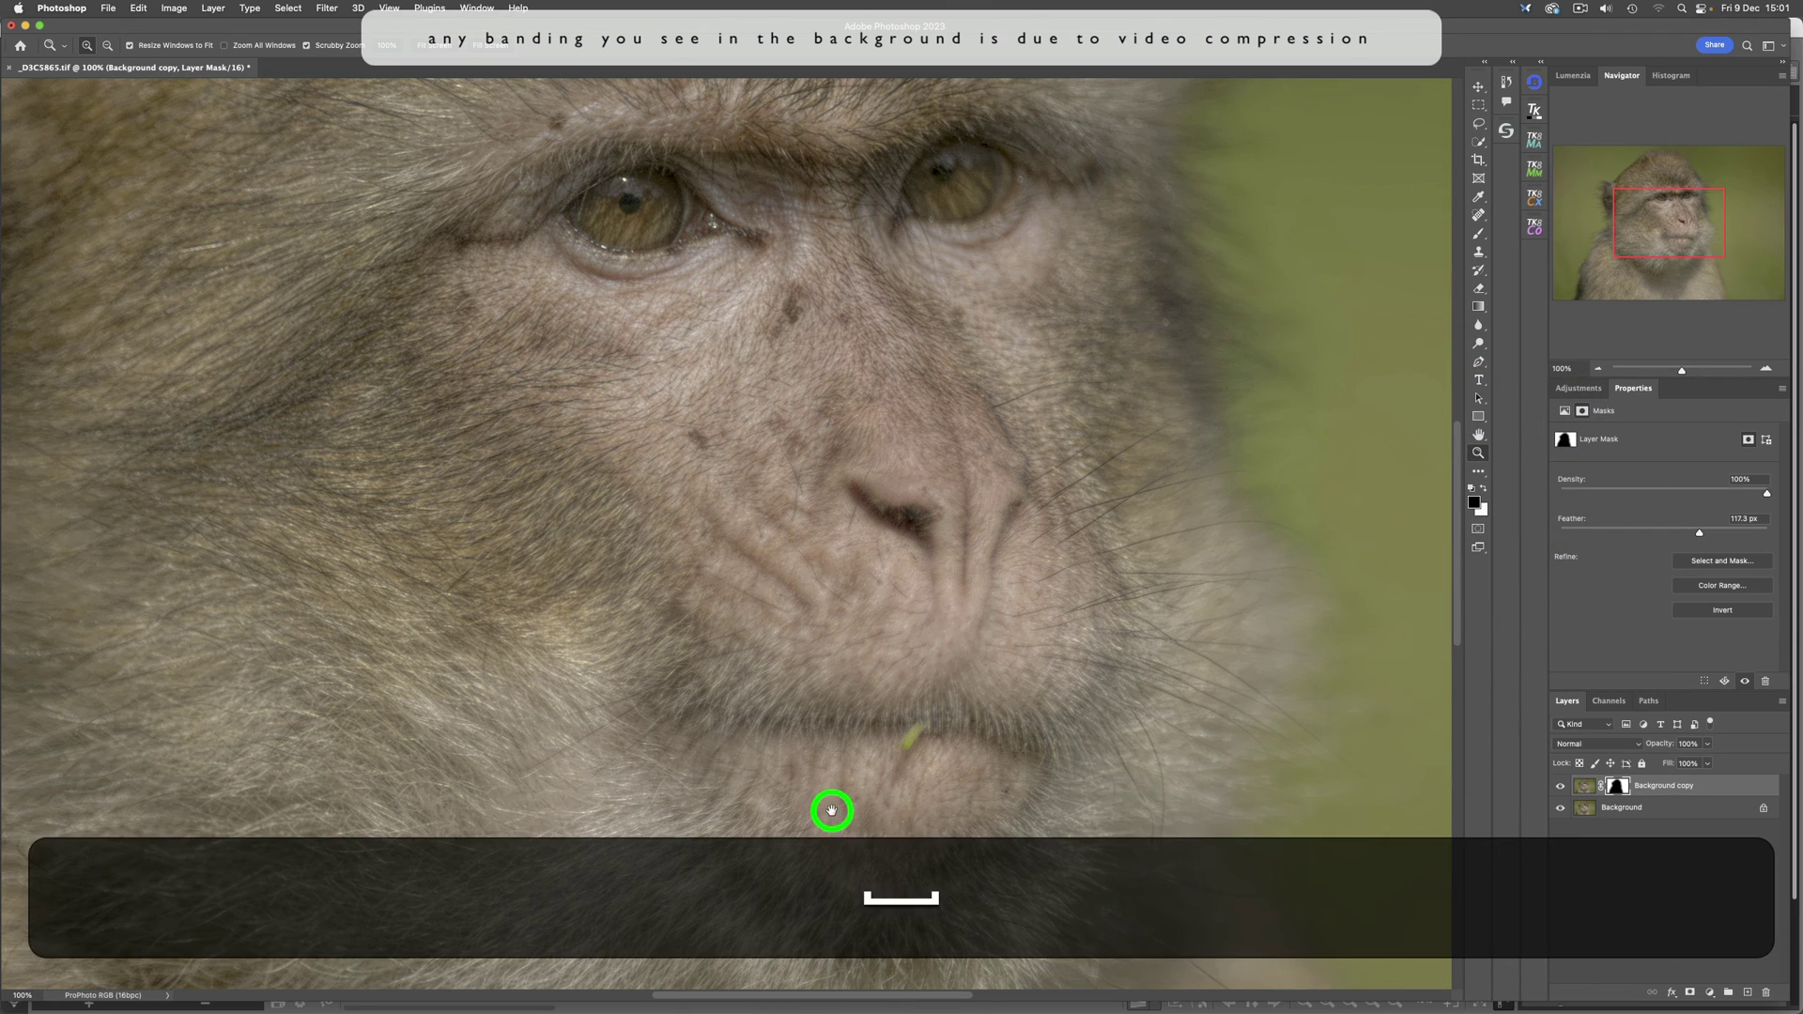
drag(831, 811, 164, 477)
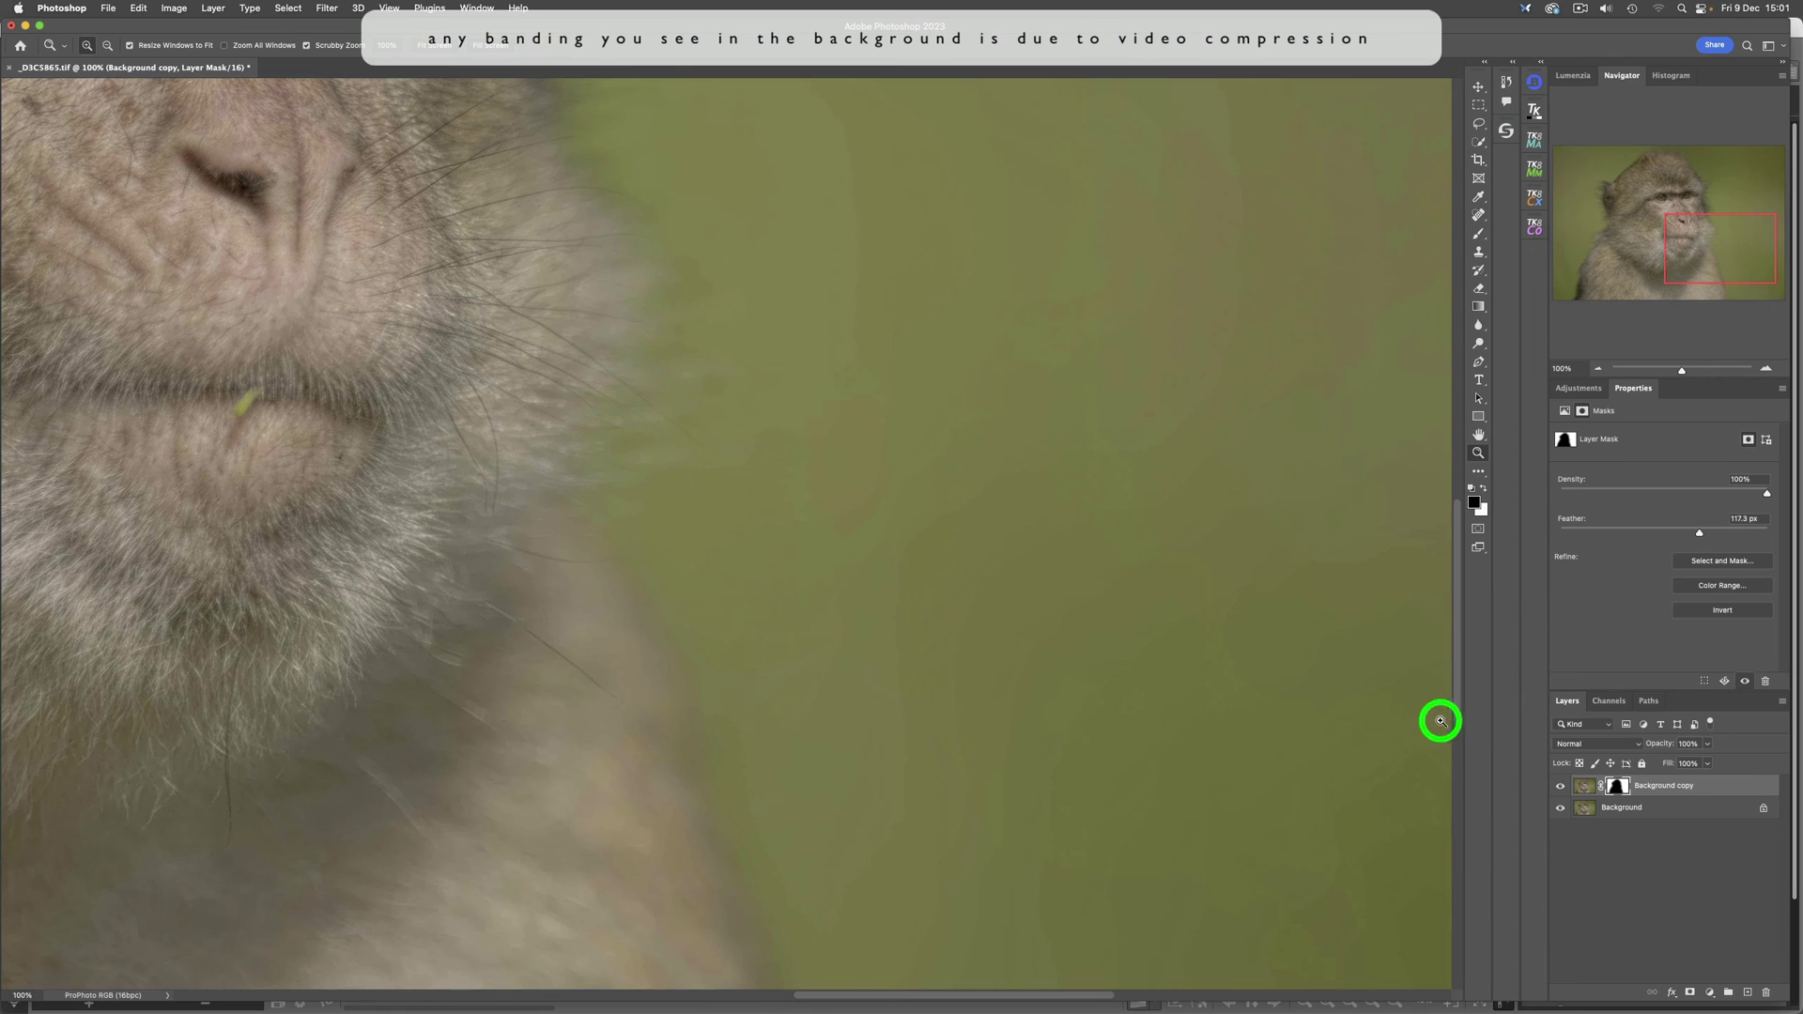
click(1561, 787)
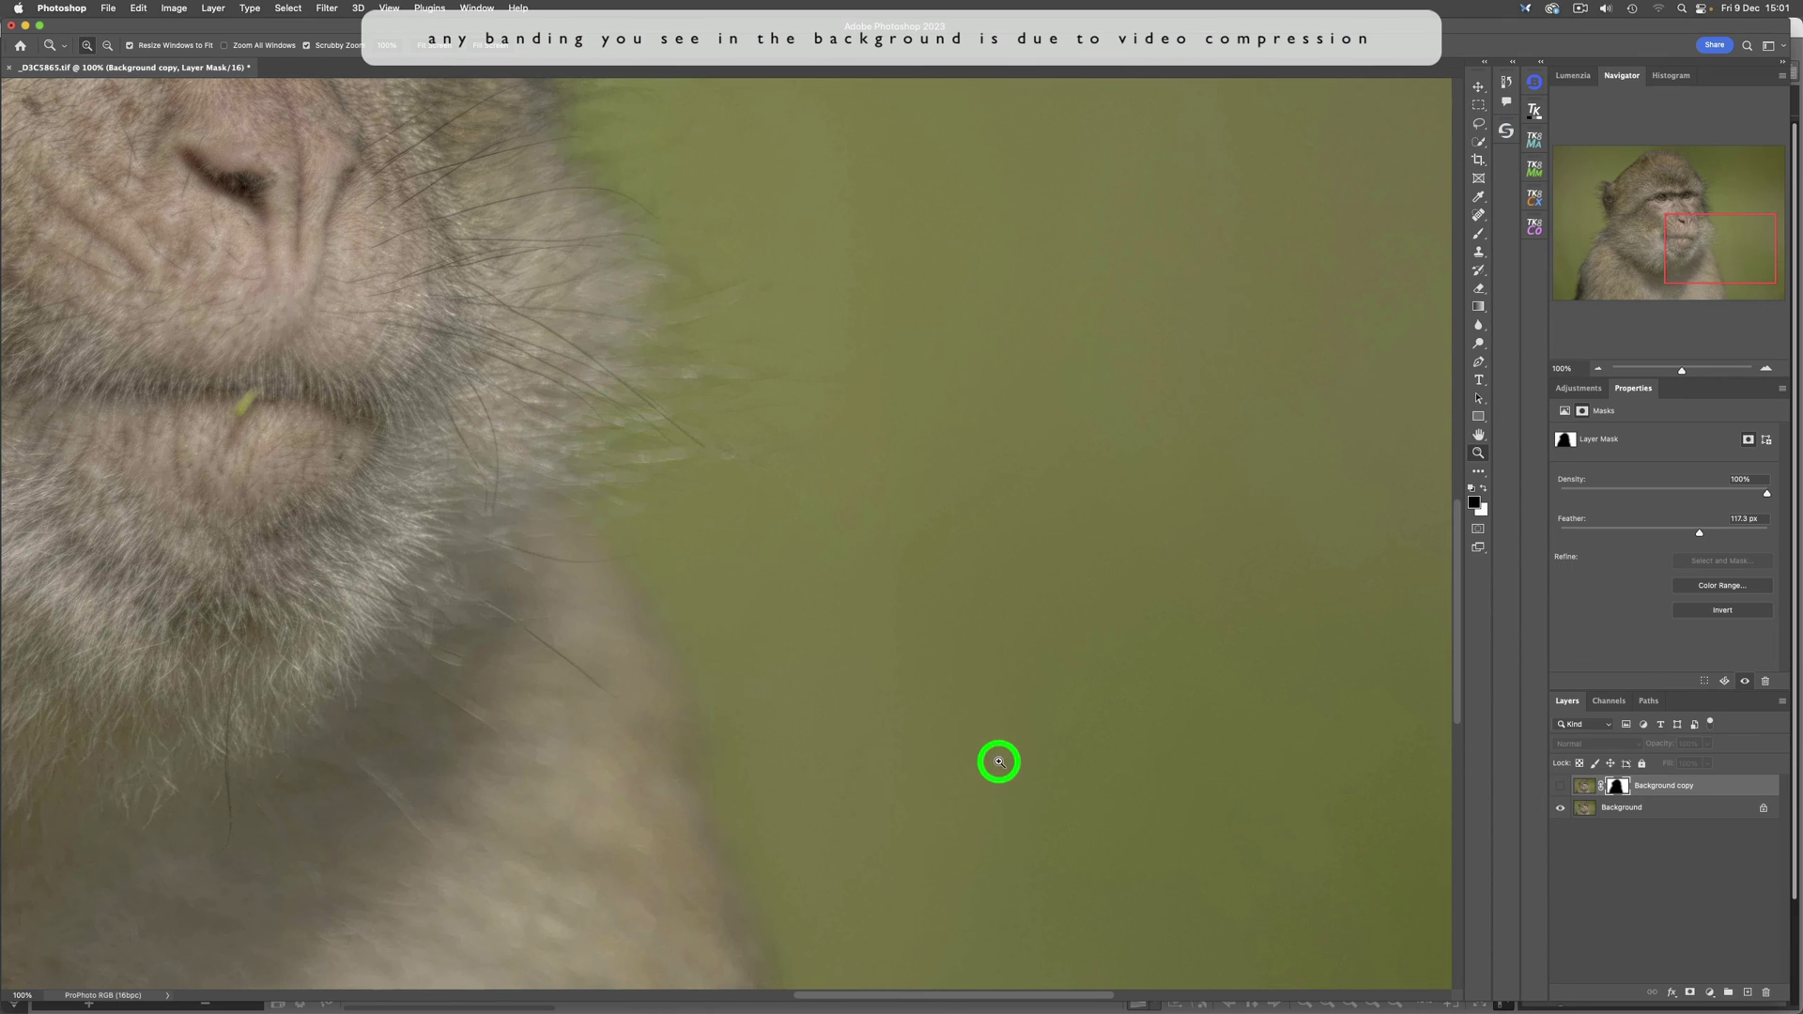
click(1561, 787)
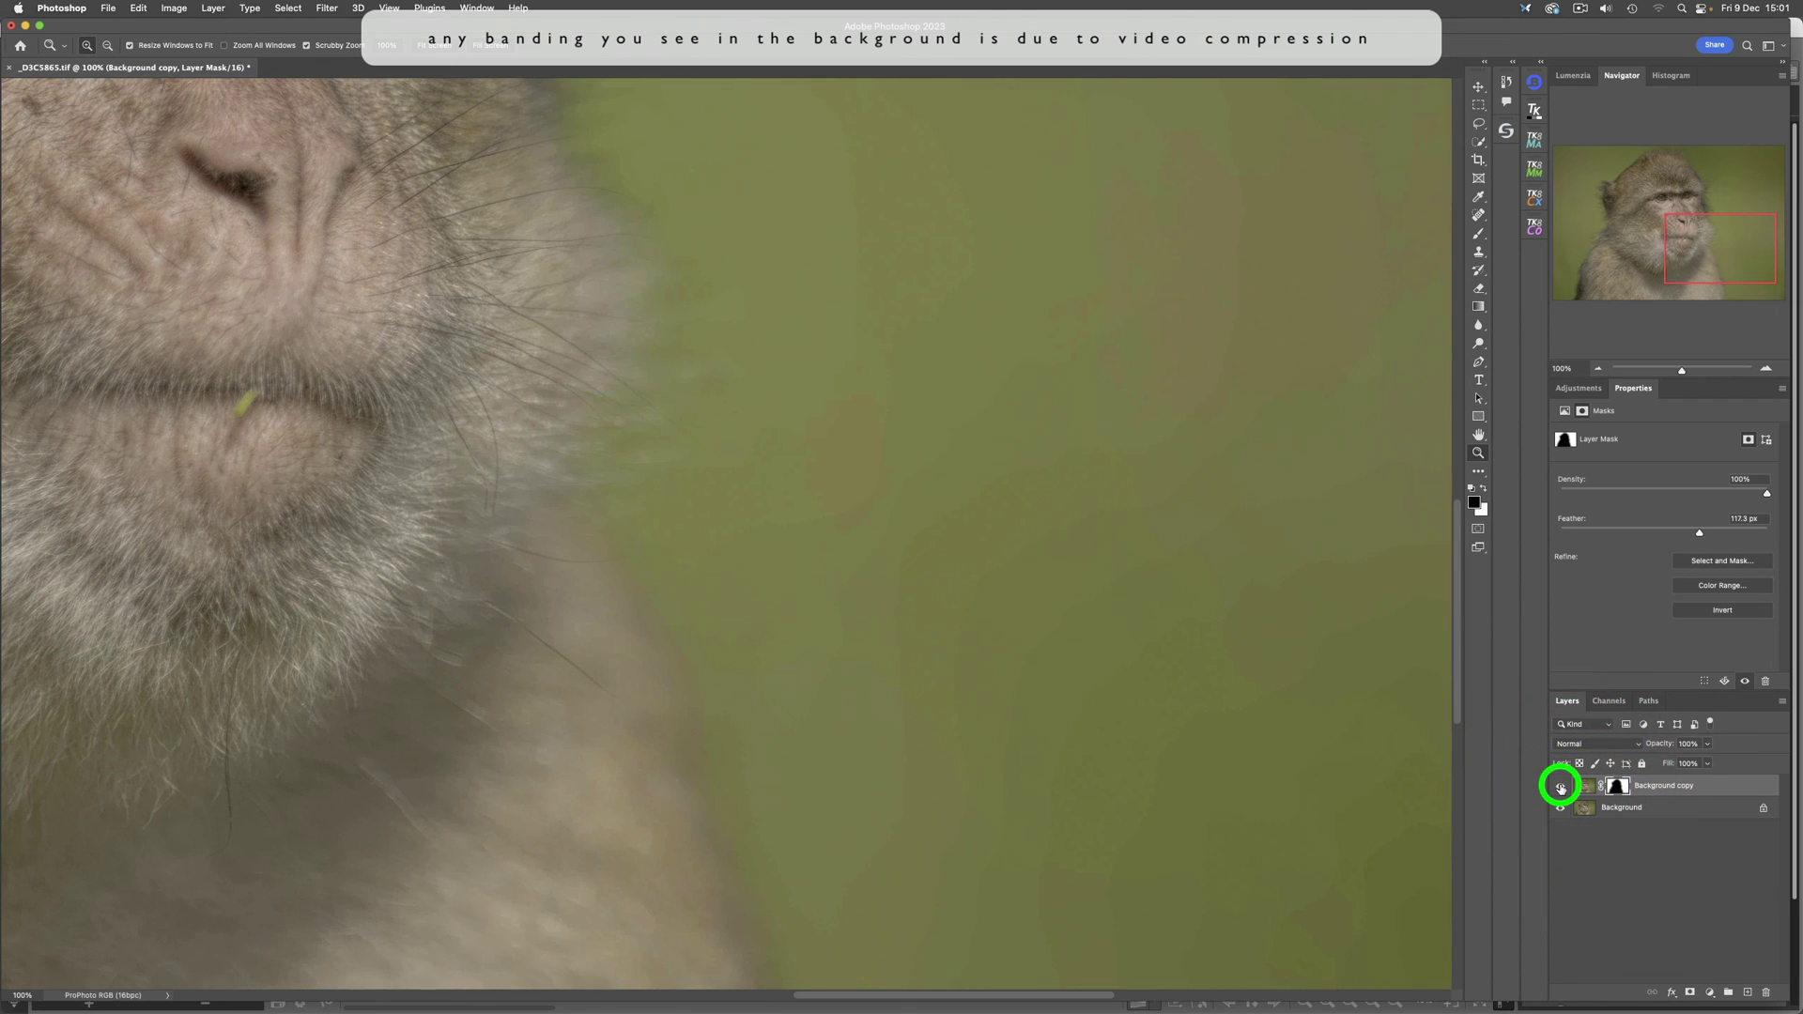
Set the feather of the Background copy layer's mask to 18.1 px.
click(1613, 789)
drag(1699, 533, 1650, 535)
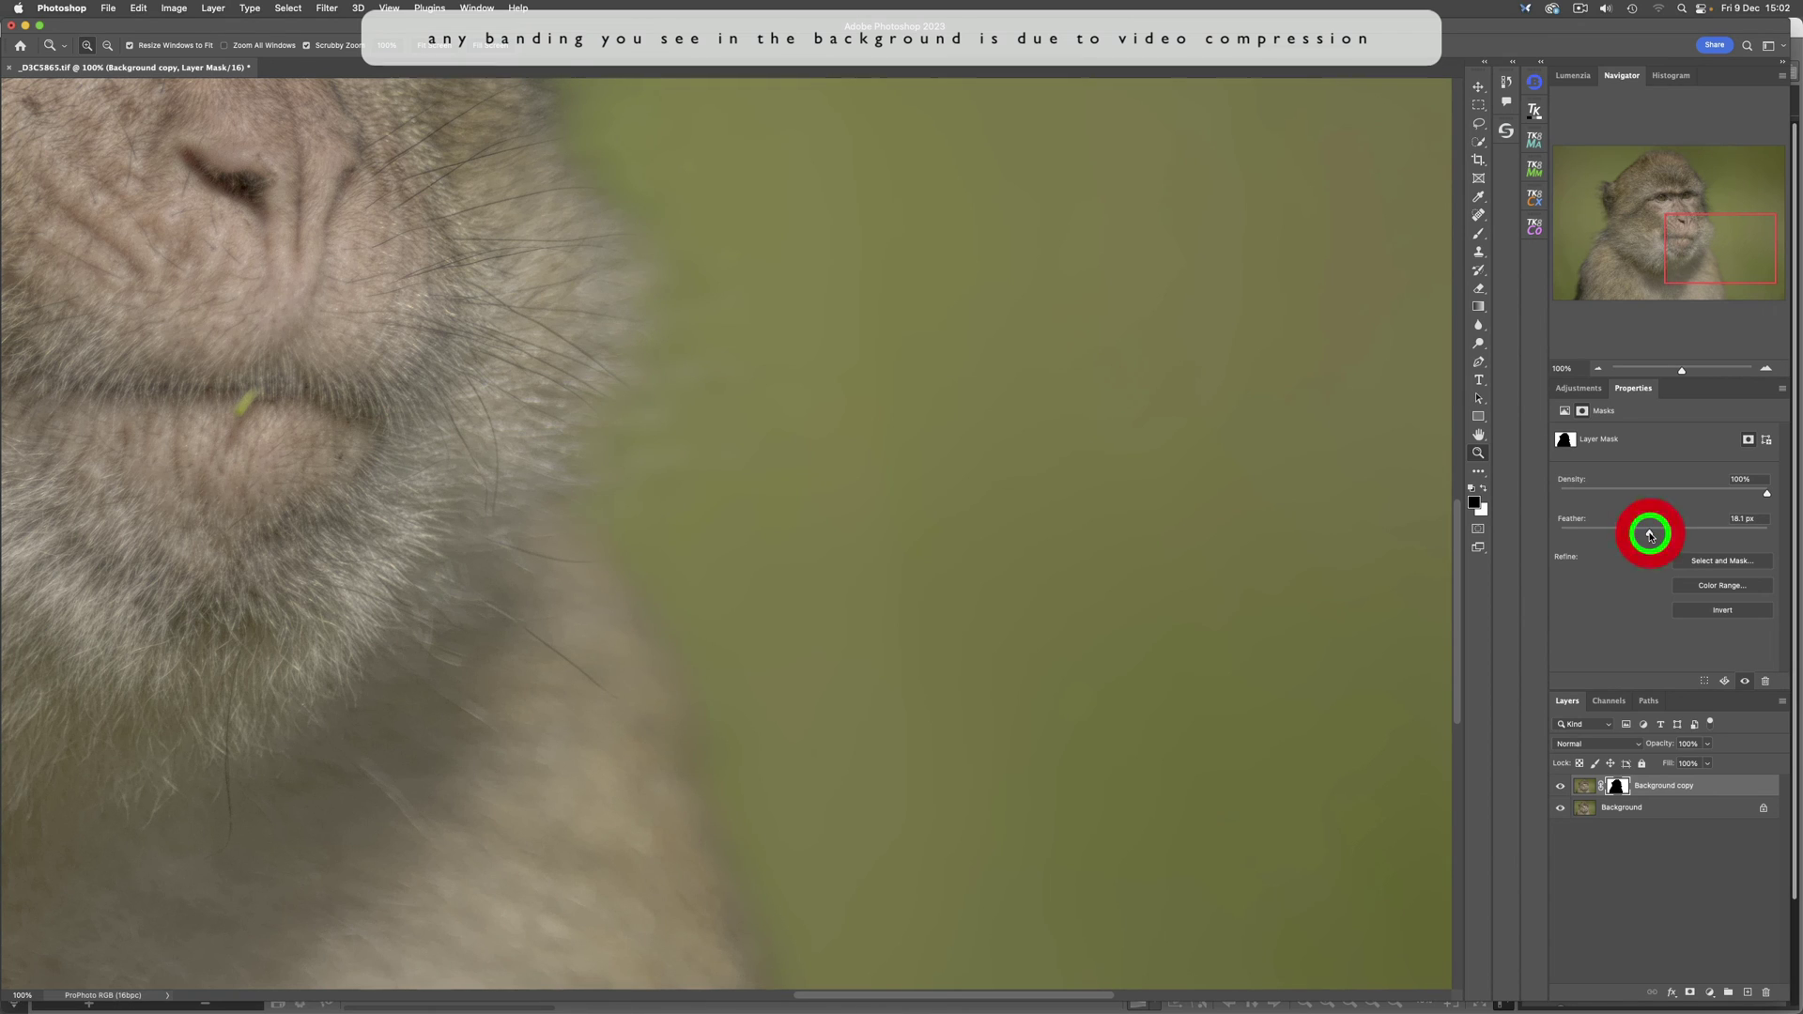
double_click(1479, 434)
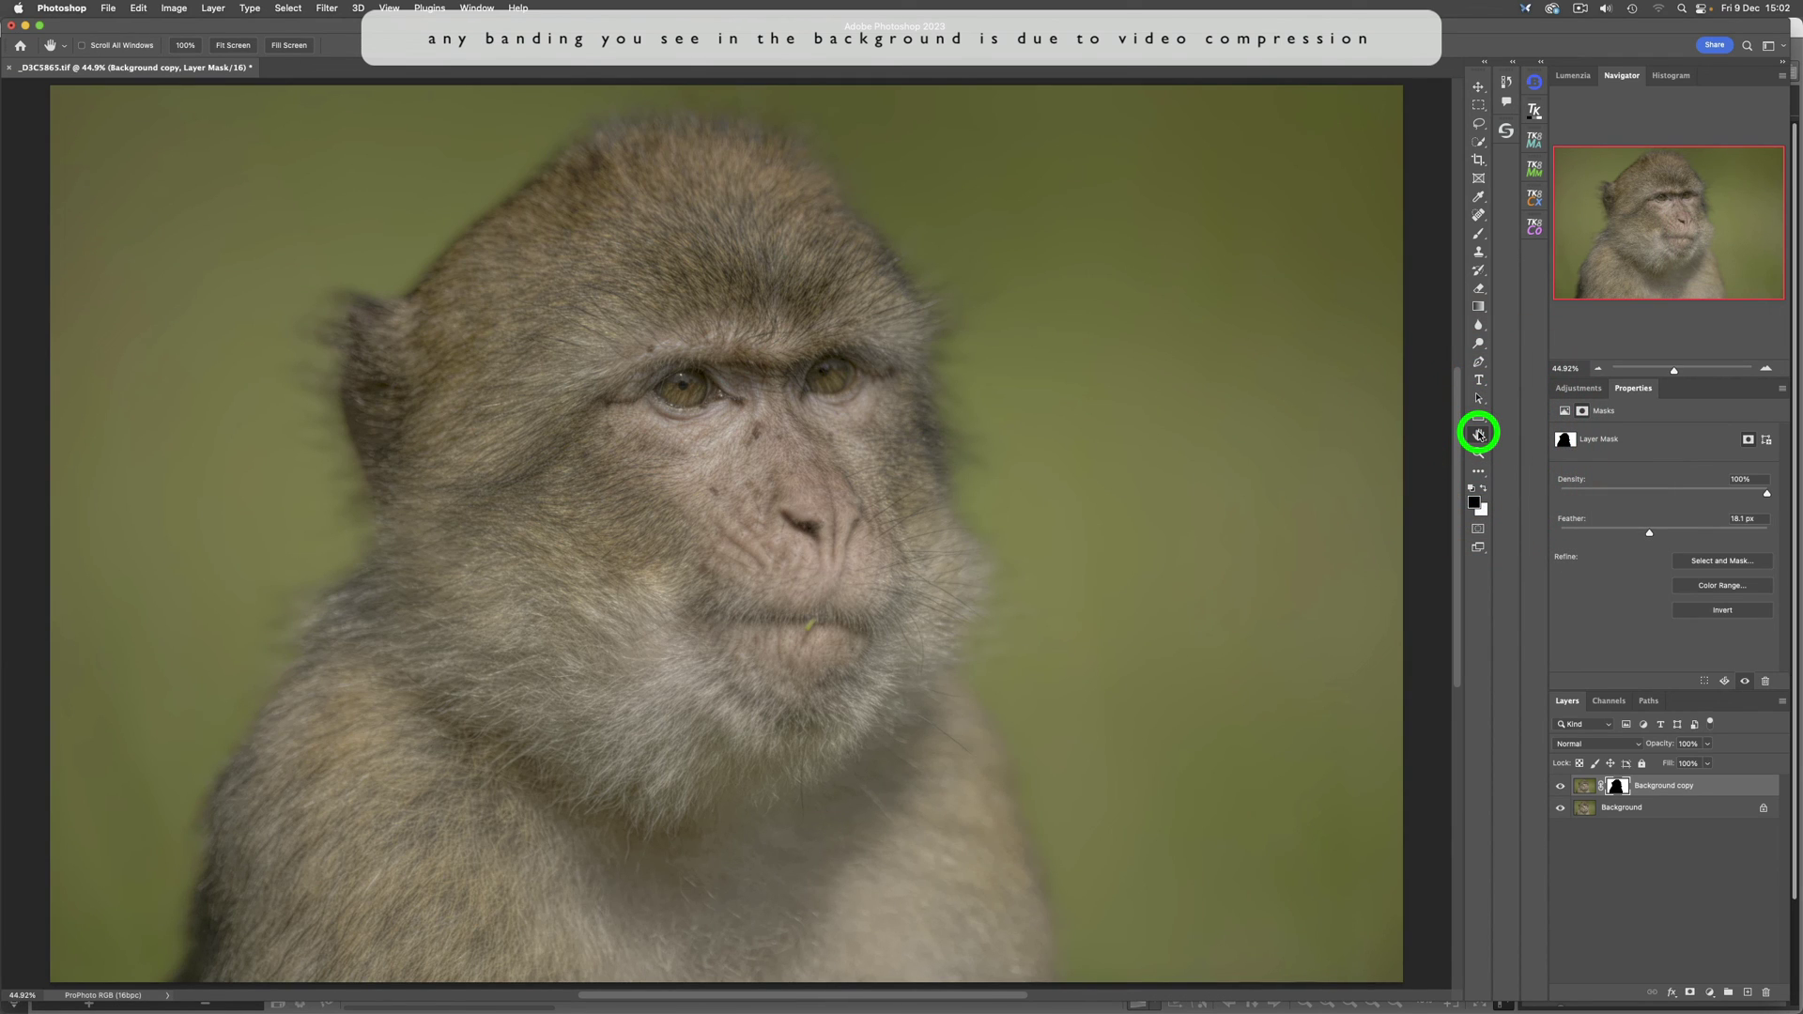
Add a Levels adjustment layer with the midtones at 1.21 and invert its mask to black.
click(1577, 394)
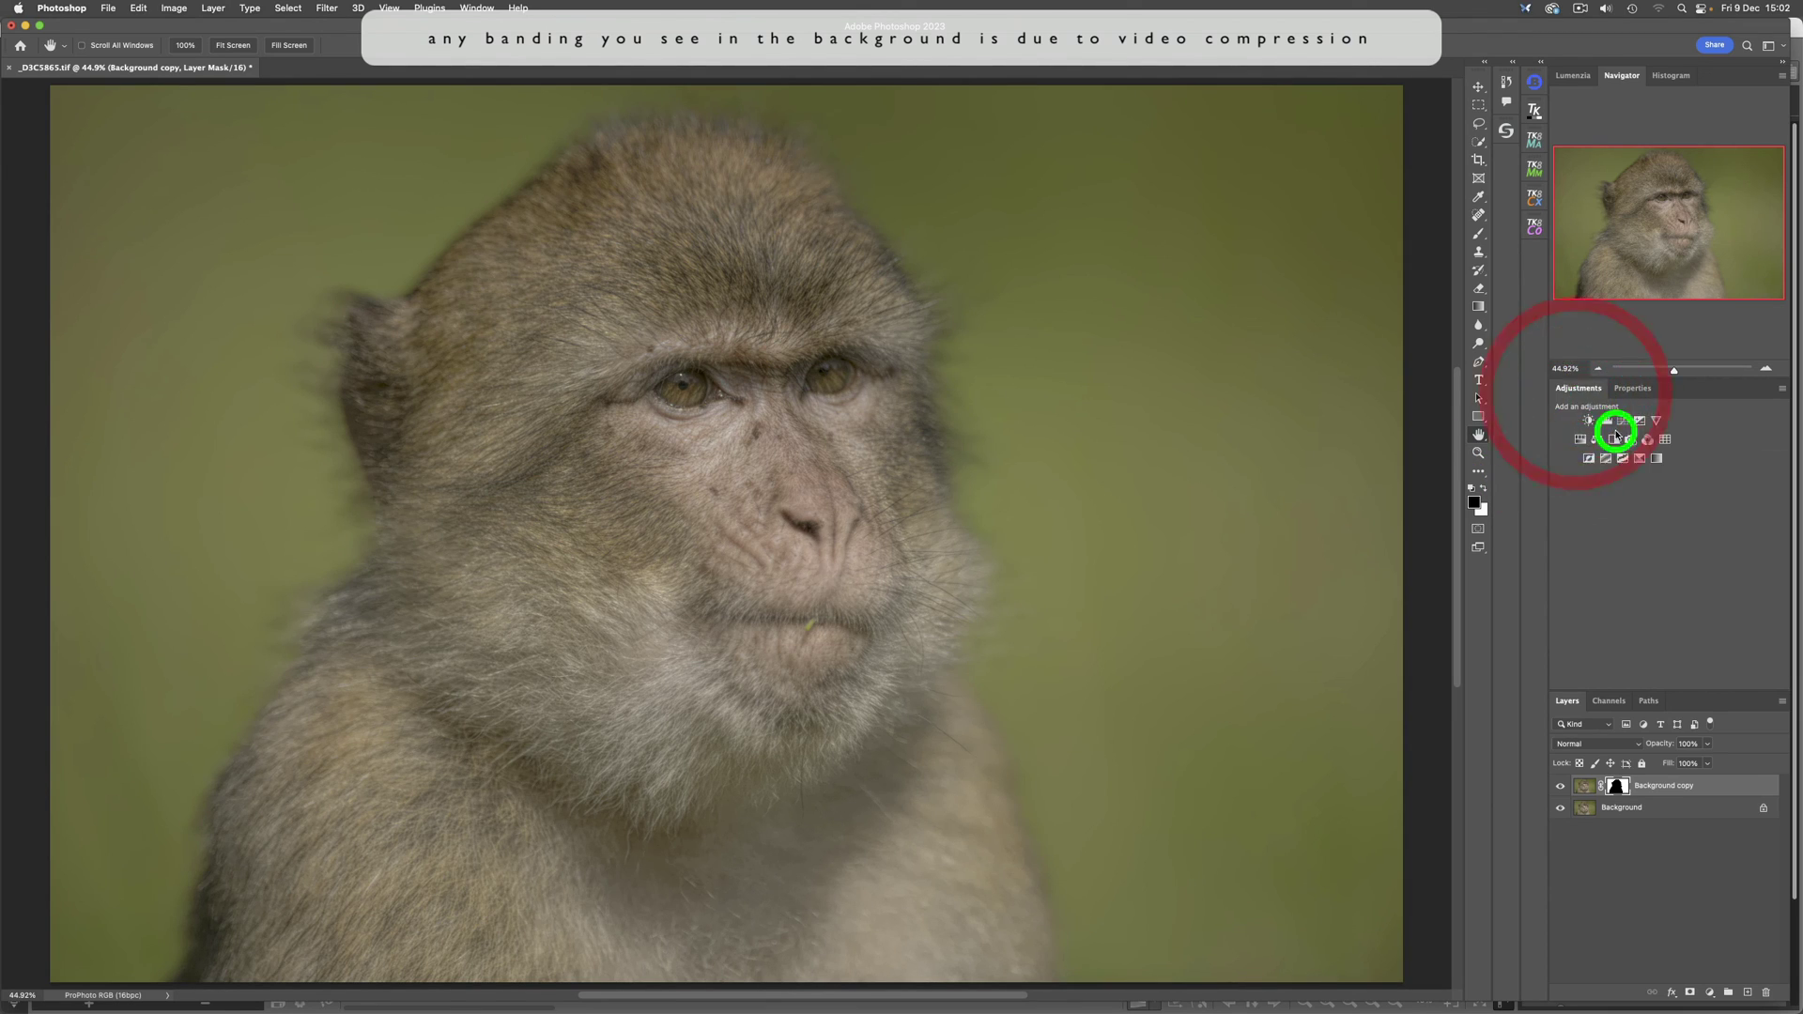
click(1606, 422)
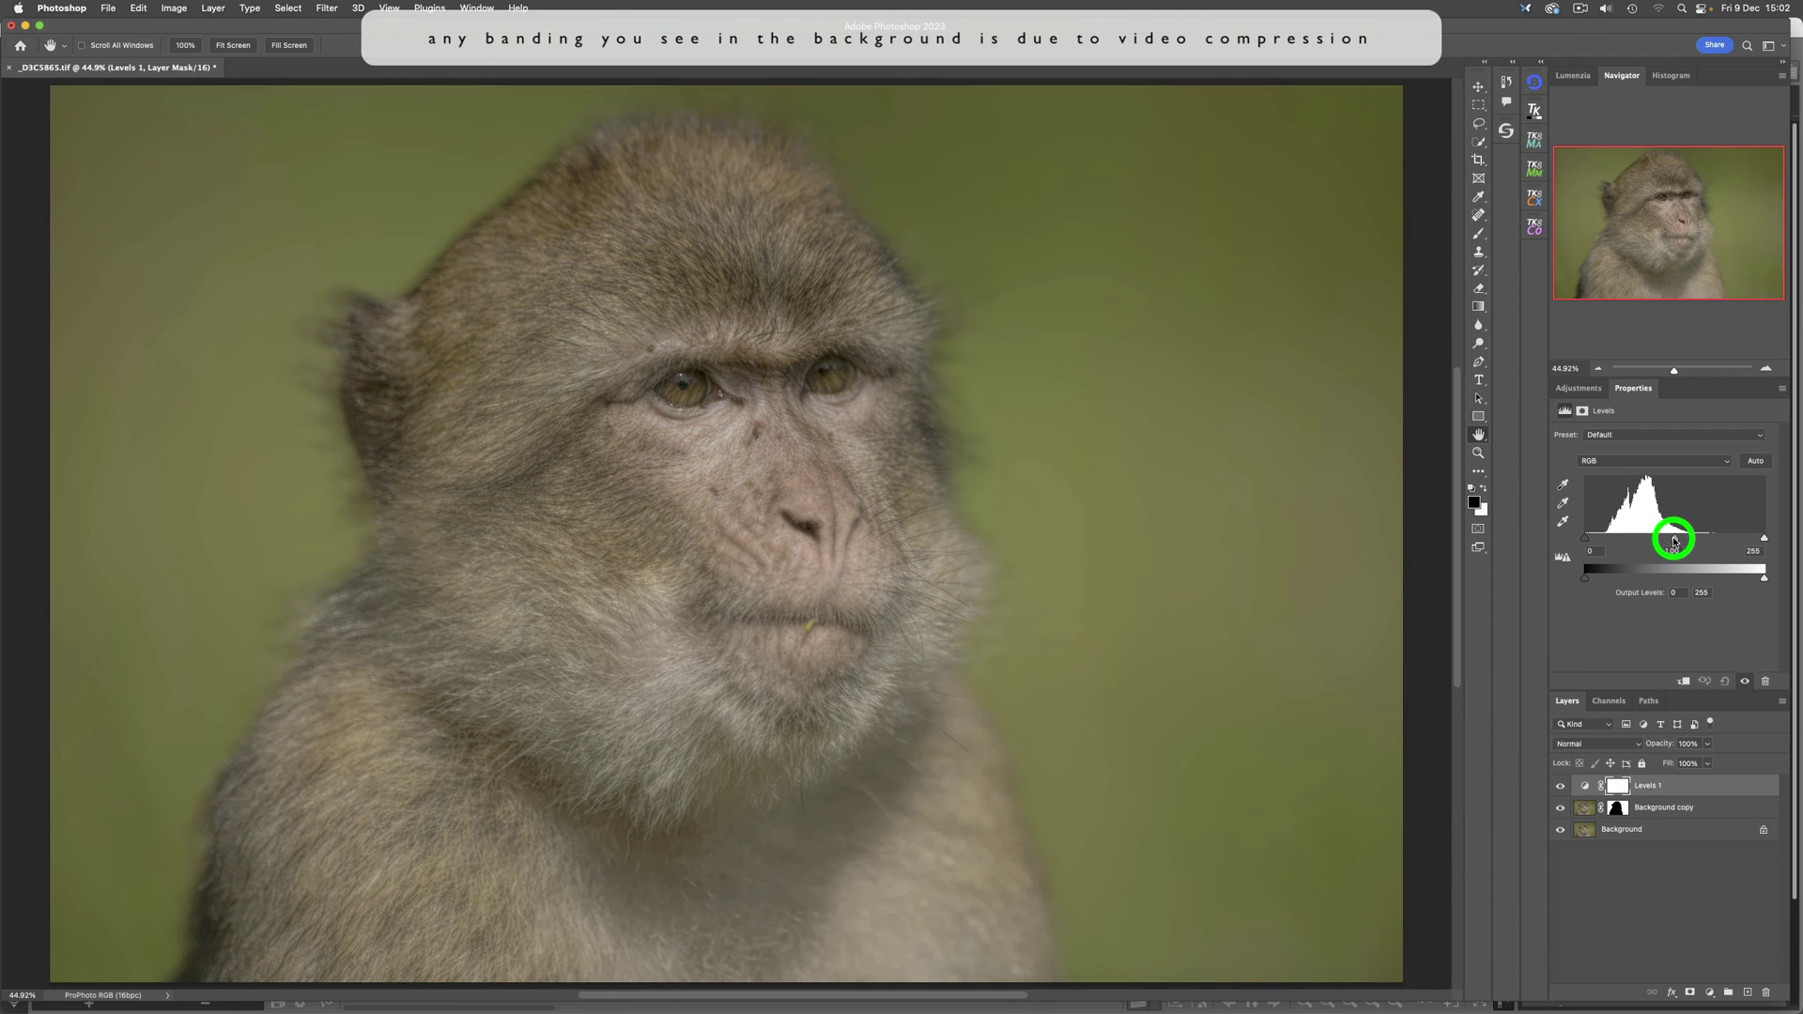
drag(1673, 541, 1662, 539)
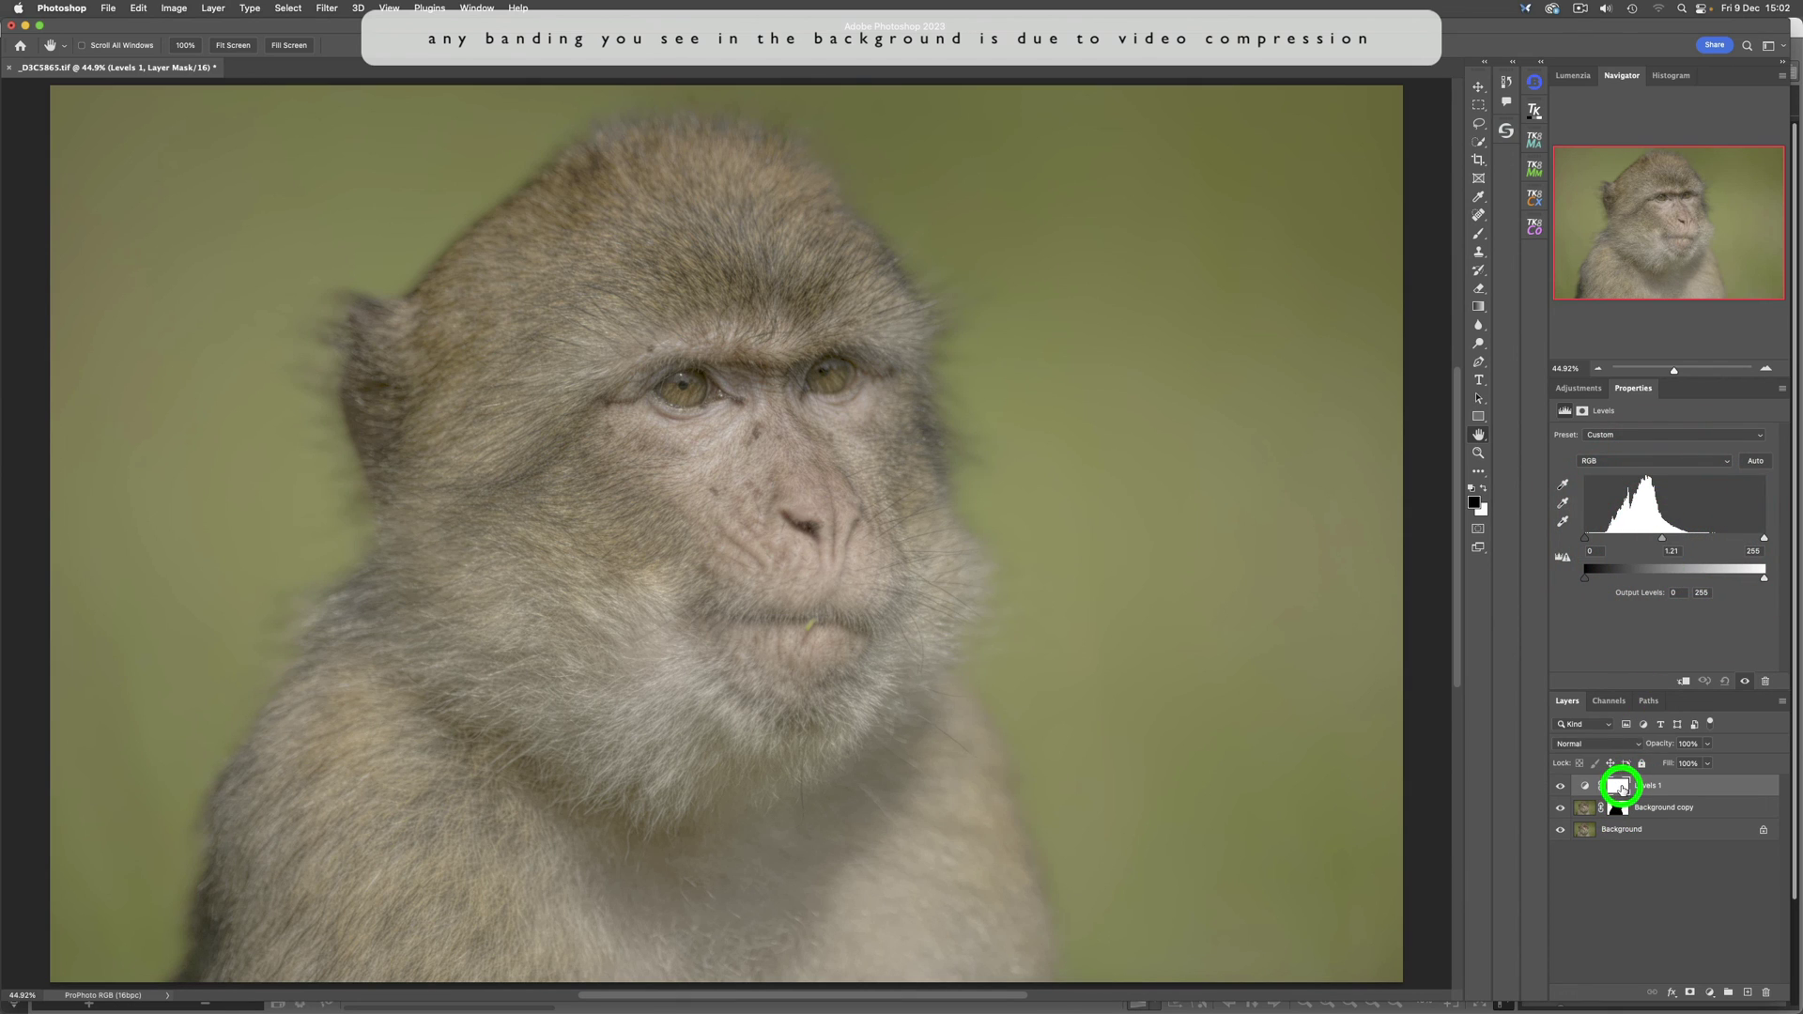
click(1619, 787)
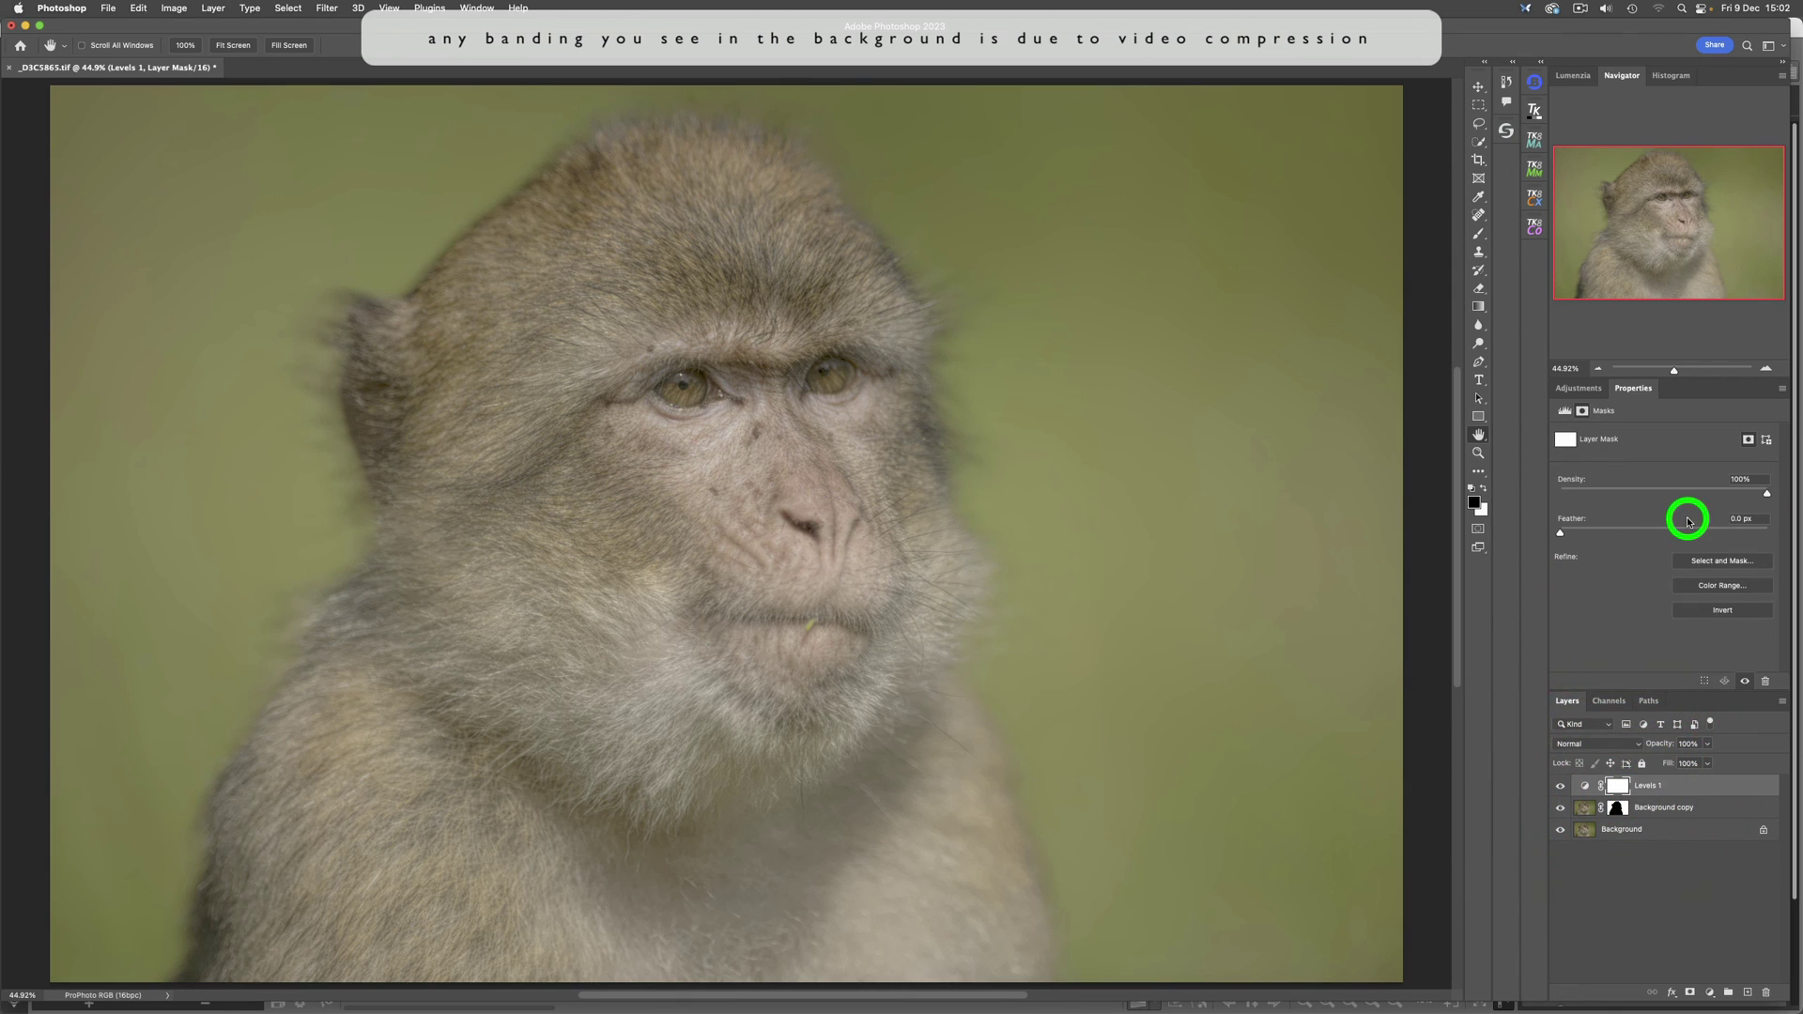
click(1742, 612)
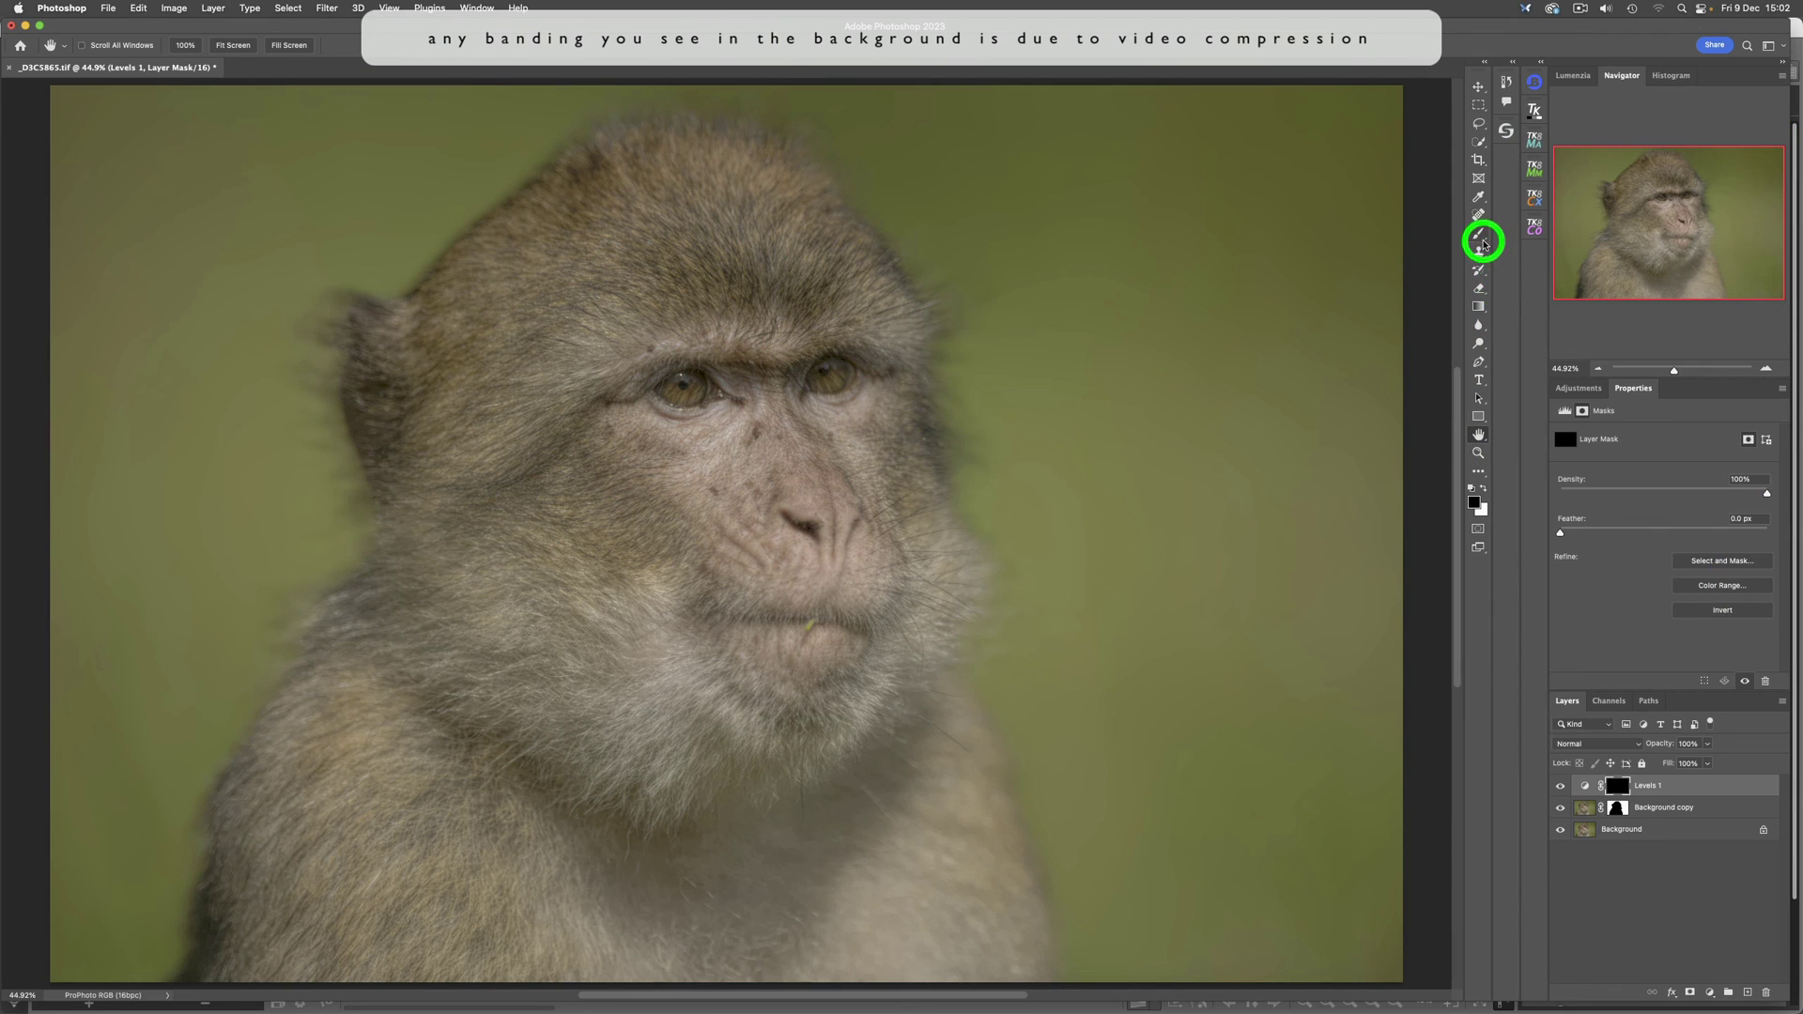
Paint white on the Levels mask over the monkey's eyes, nose, mouth, cheeks and forehead to brighten the face.
click(1479, 235)
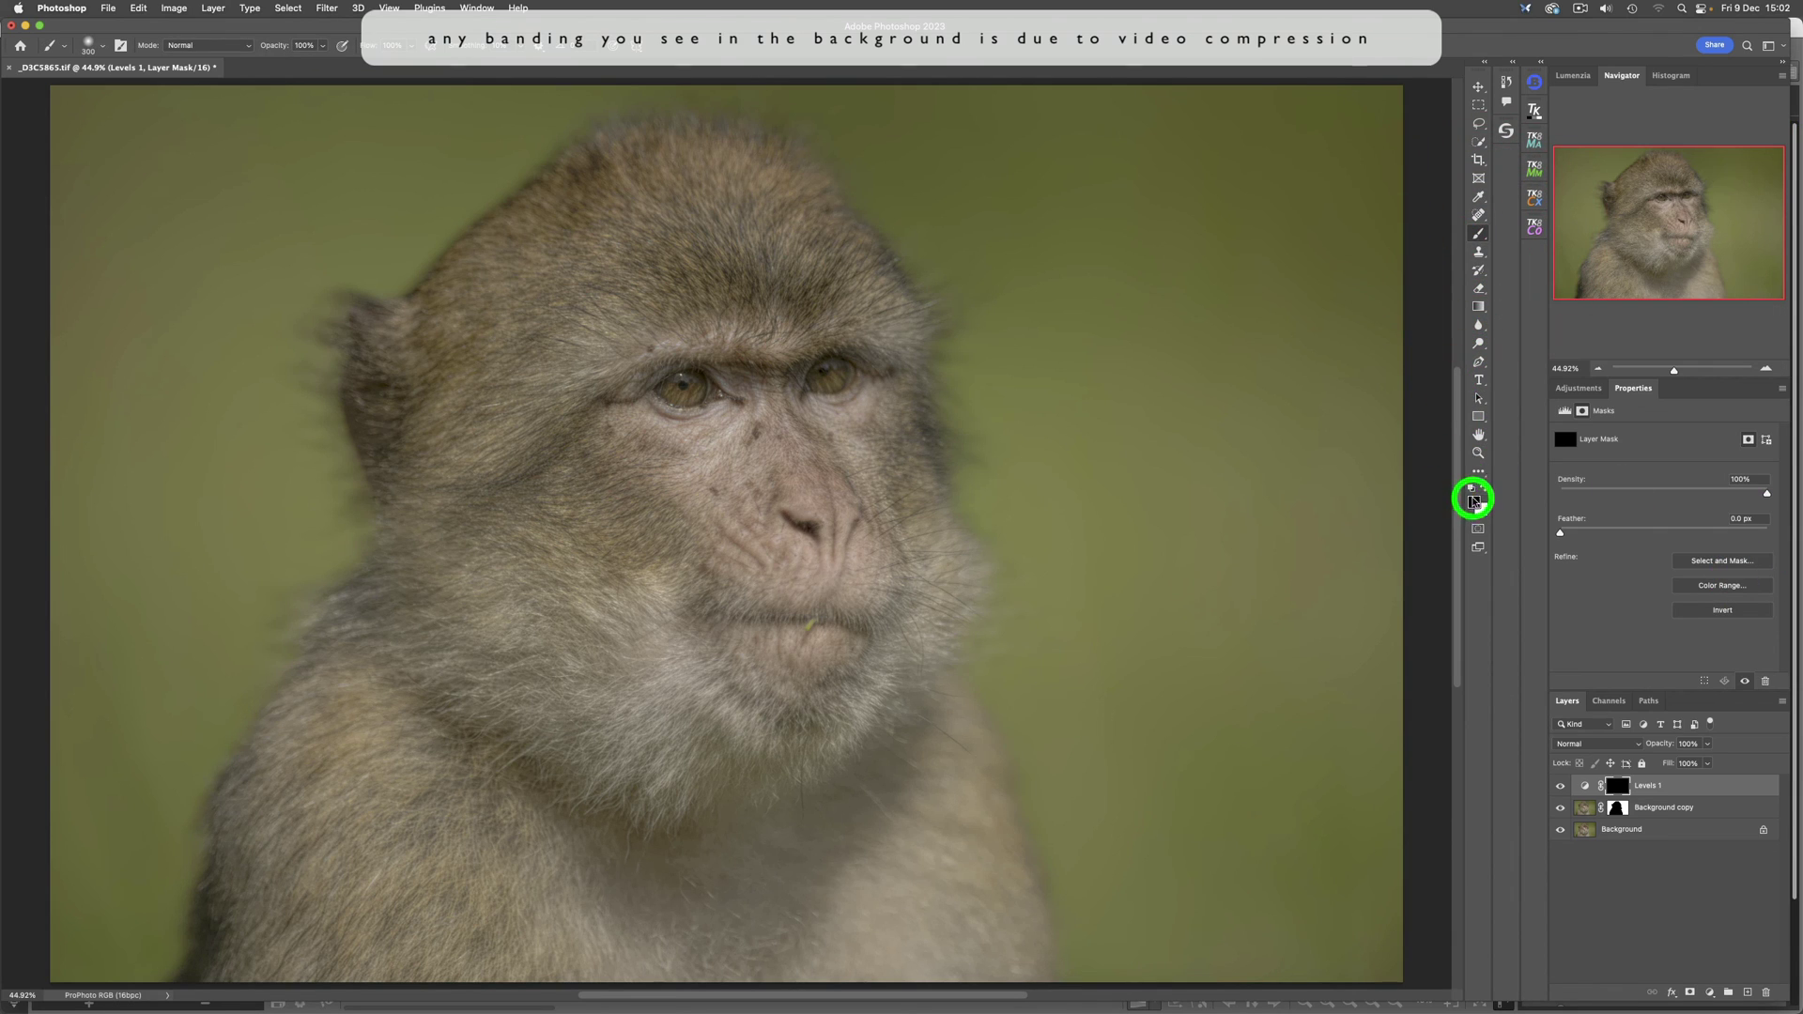
click(1483, 489)
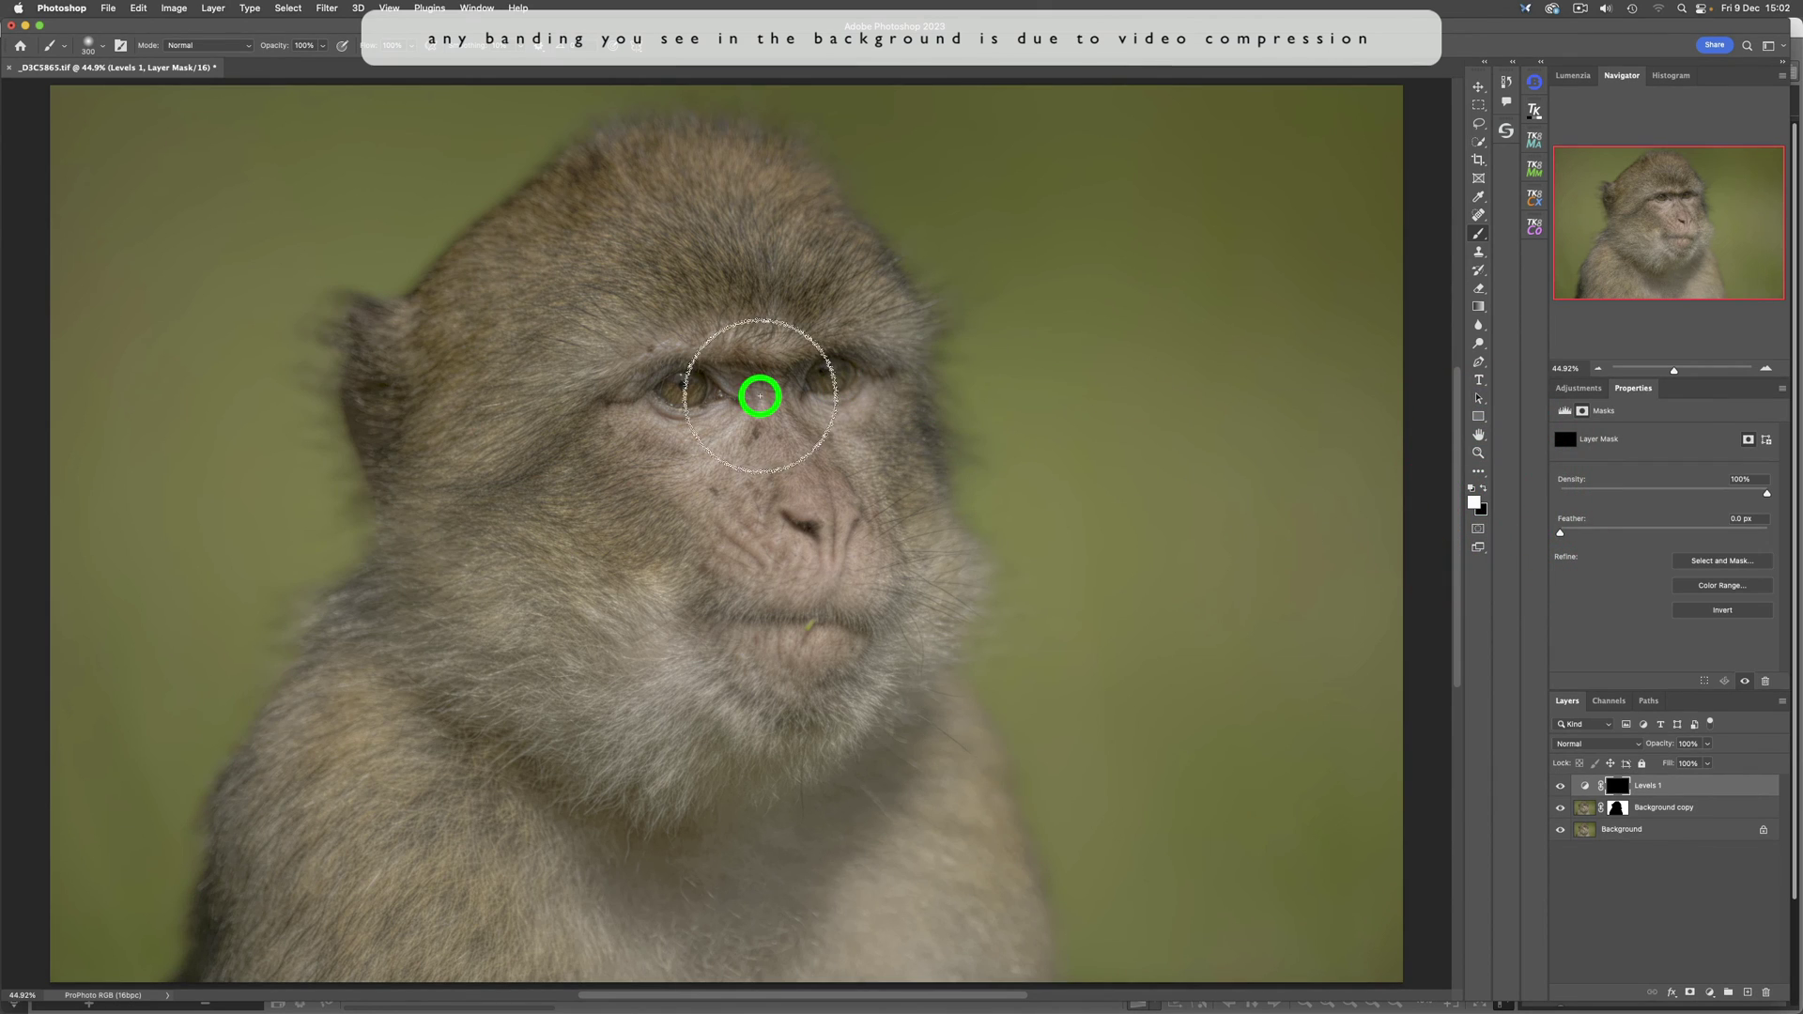
click(707, 406)
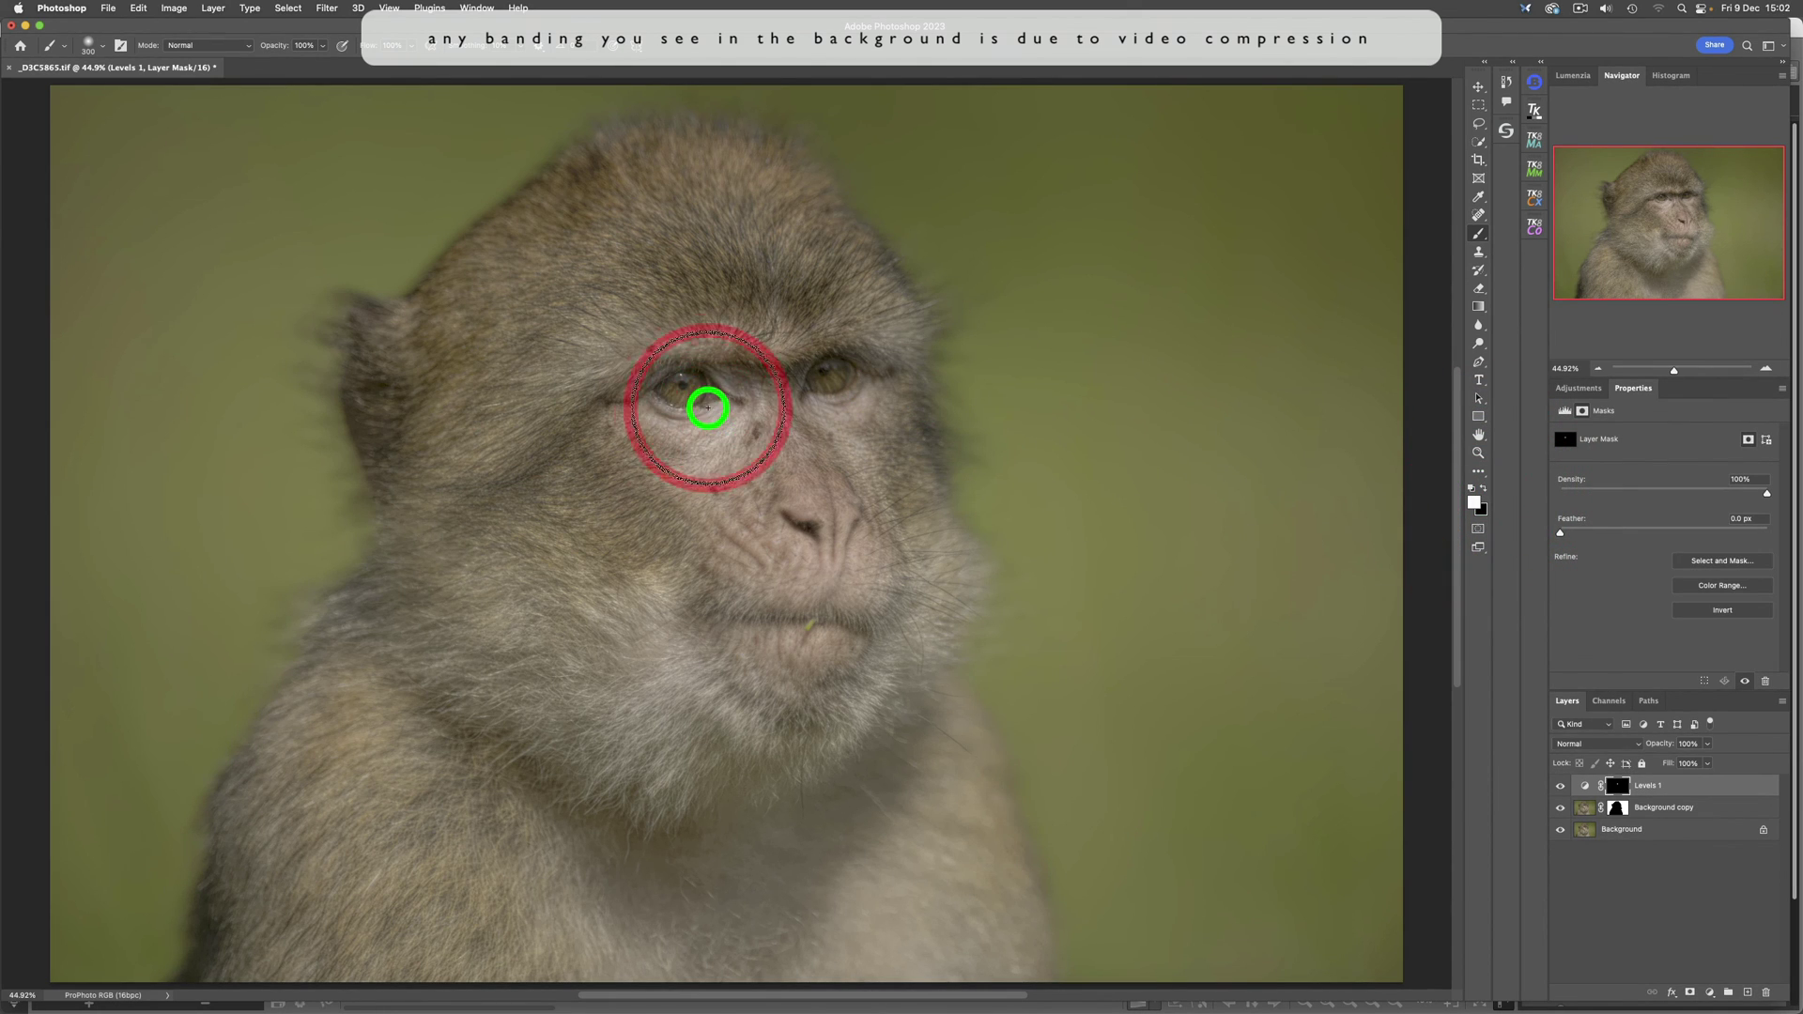
click(819, 407)
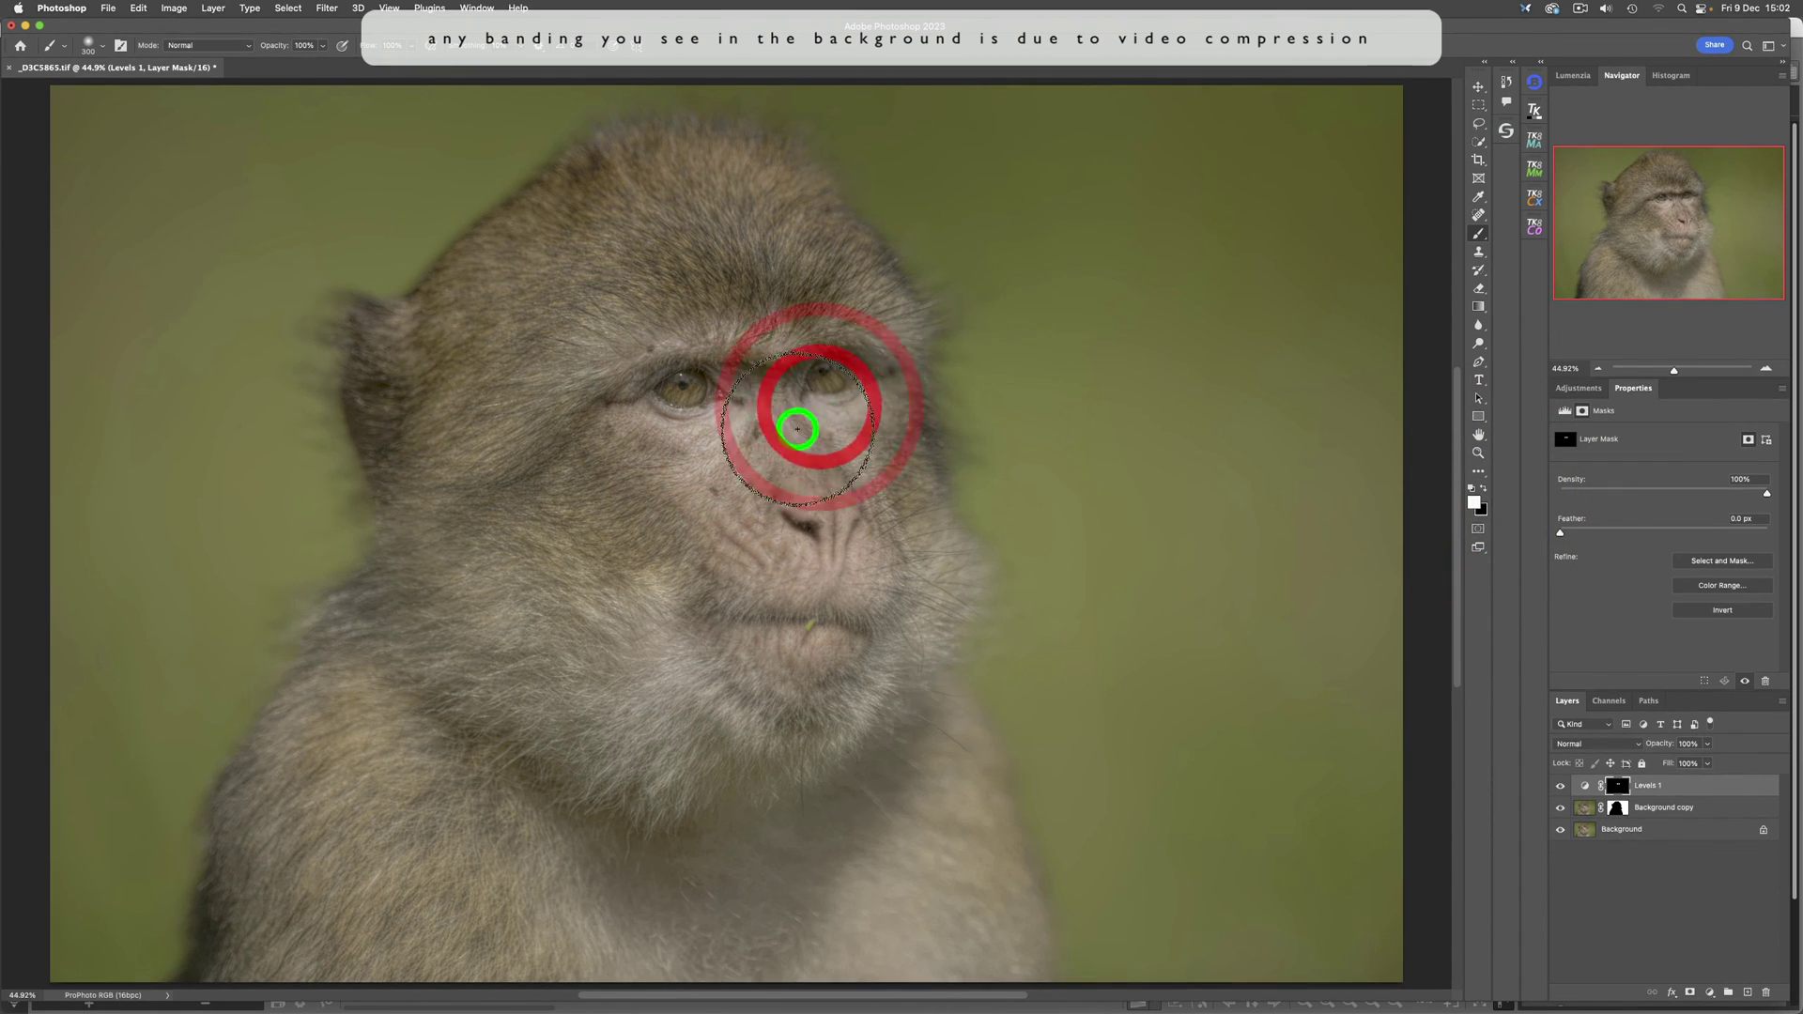
drag(716, 454, 620, 449)
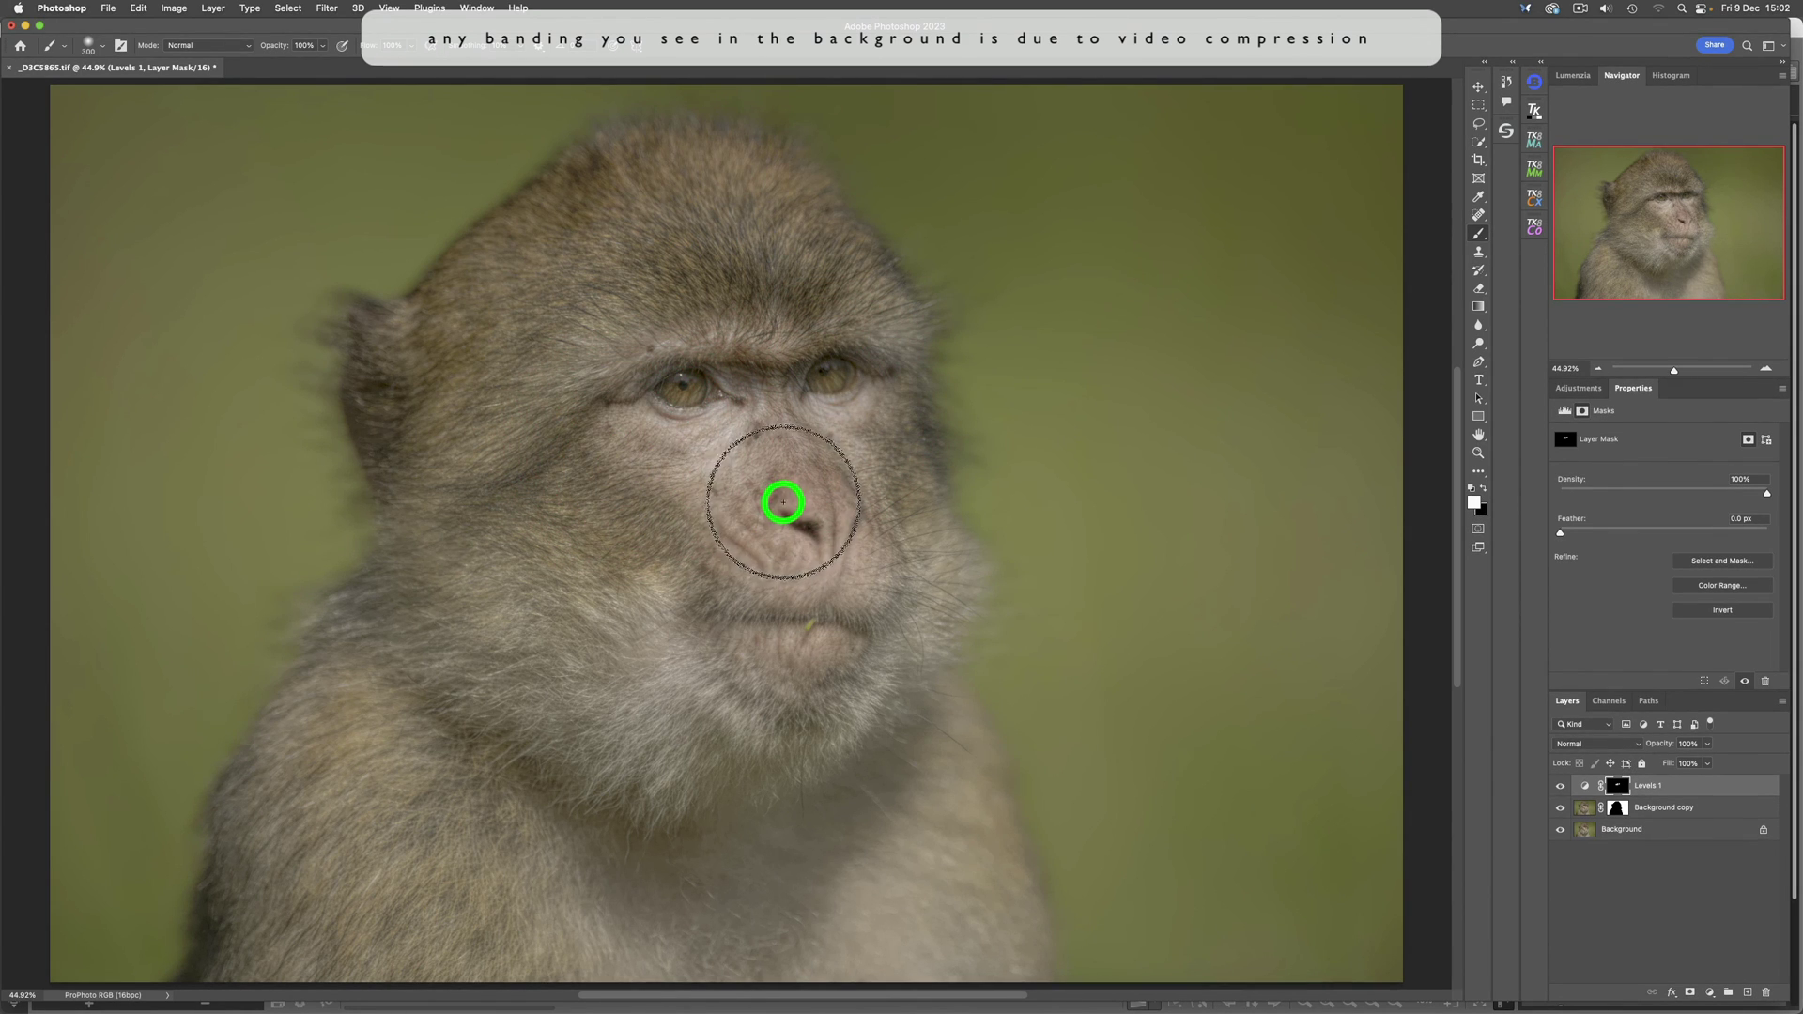
mouse_move(785, 503)
mouse_down()
mouse_move(756, 551)
mouse_move(861, 588)
mouse_move(821, 595)
mouse_move(822, 650)
mouse_move(789, 644)
mouse_up()
drag(672, 712, 685, 705)
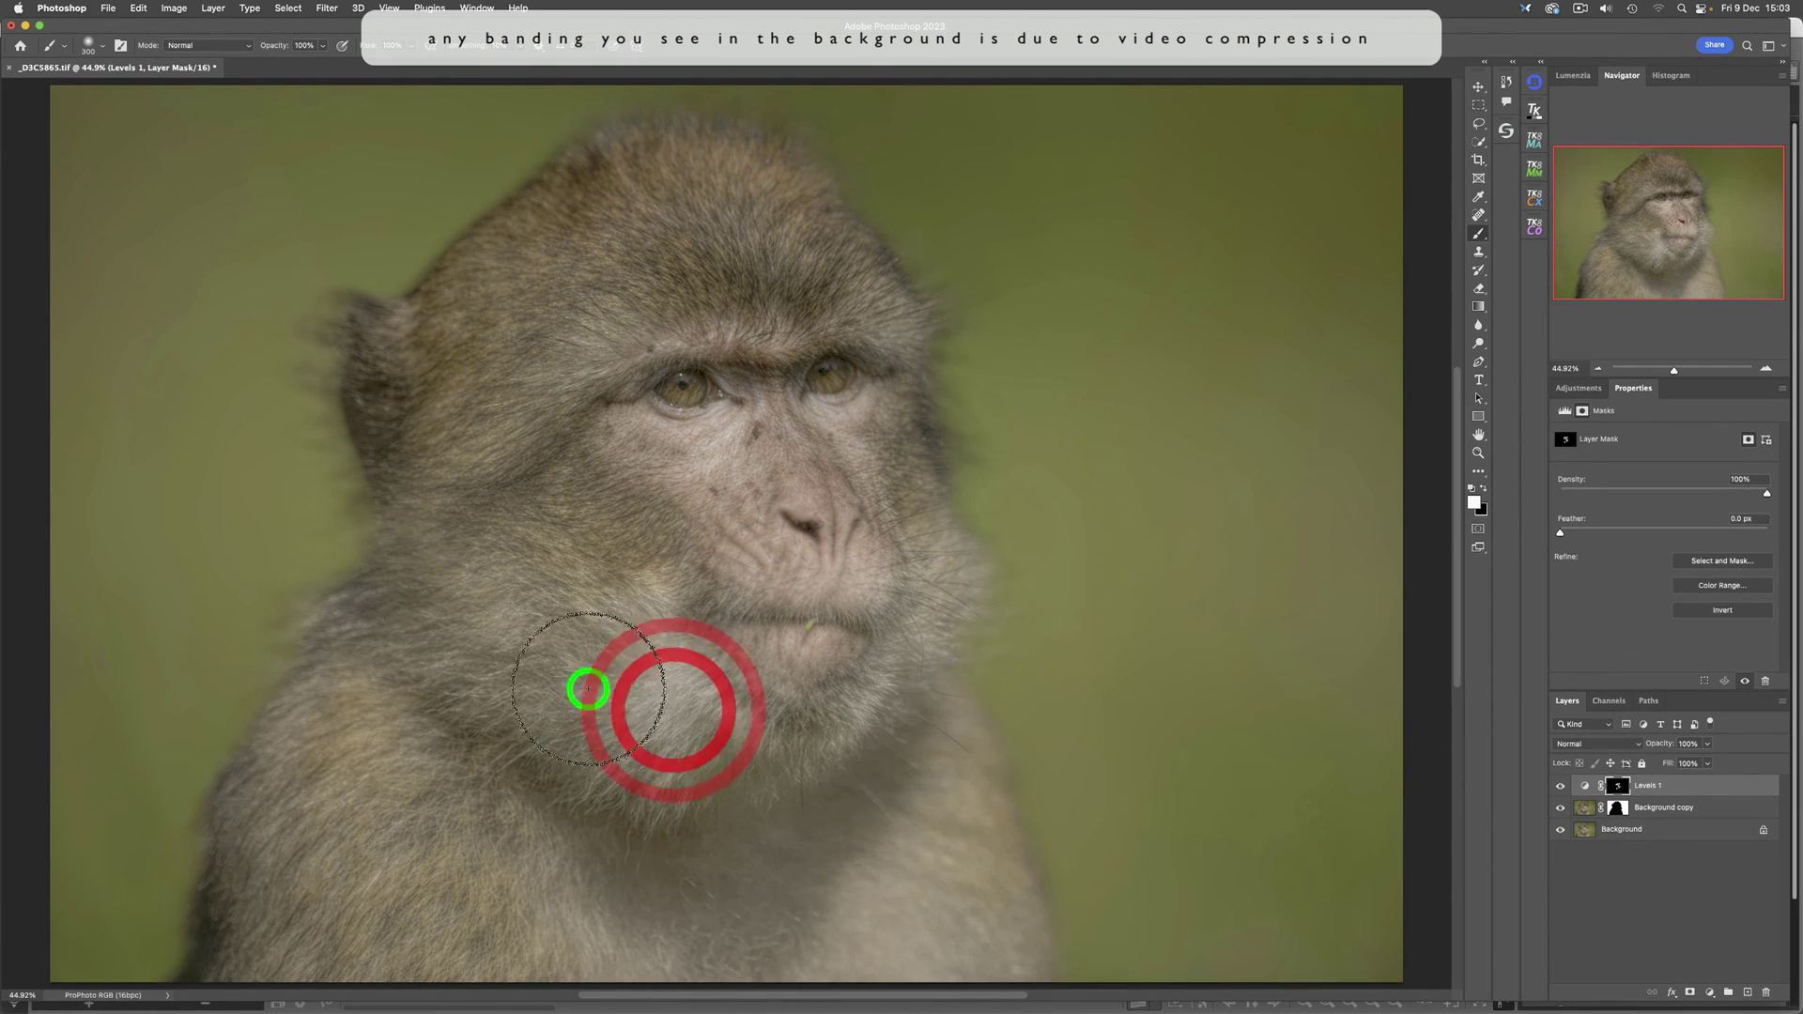
mouse_move(576, 665)
mouse_down()
mouse_move(614, 589)
mouse_move(560, 547)
mouse_move(757, 498)
mouse_move(727, 480)
mouse_move(732, 444)
mouse_move(653, 429)
mouse_move(648, 453)
mouse_move(793, 402)
mouse_move(783, 467)
mouse_move(770, 437)
mouse_move(858, 514)
mouse_move(839, 497)
mouse_move(855, 571)
mouse_move(820, 587)
mouse_up()
mouse_move(819, 587)
mouse_down()
mouse_move(671, 598)
mouse_move(567, 326)
mouse_move(717, 258)
mouse_move(691, 245)
mouse_up()
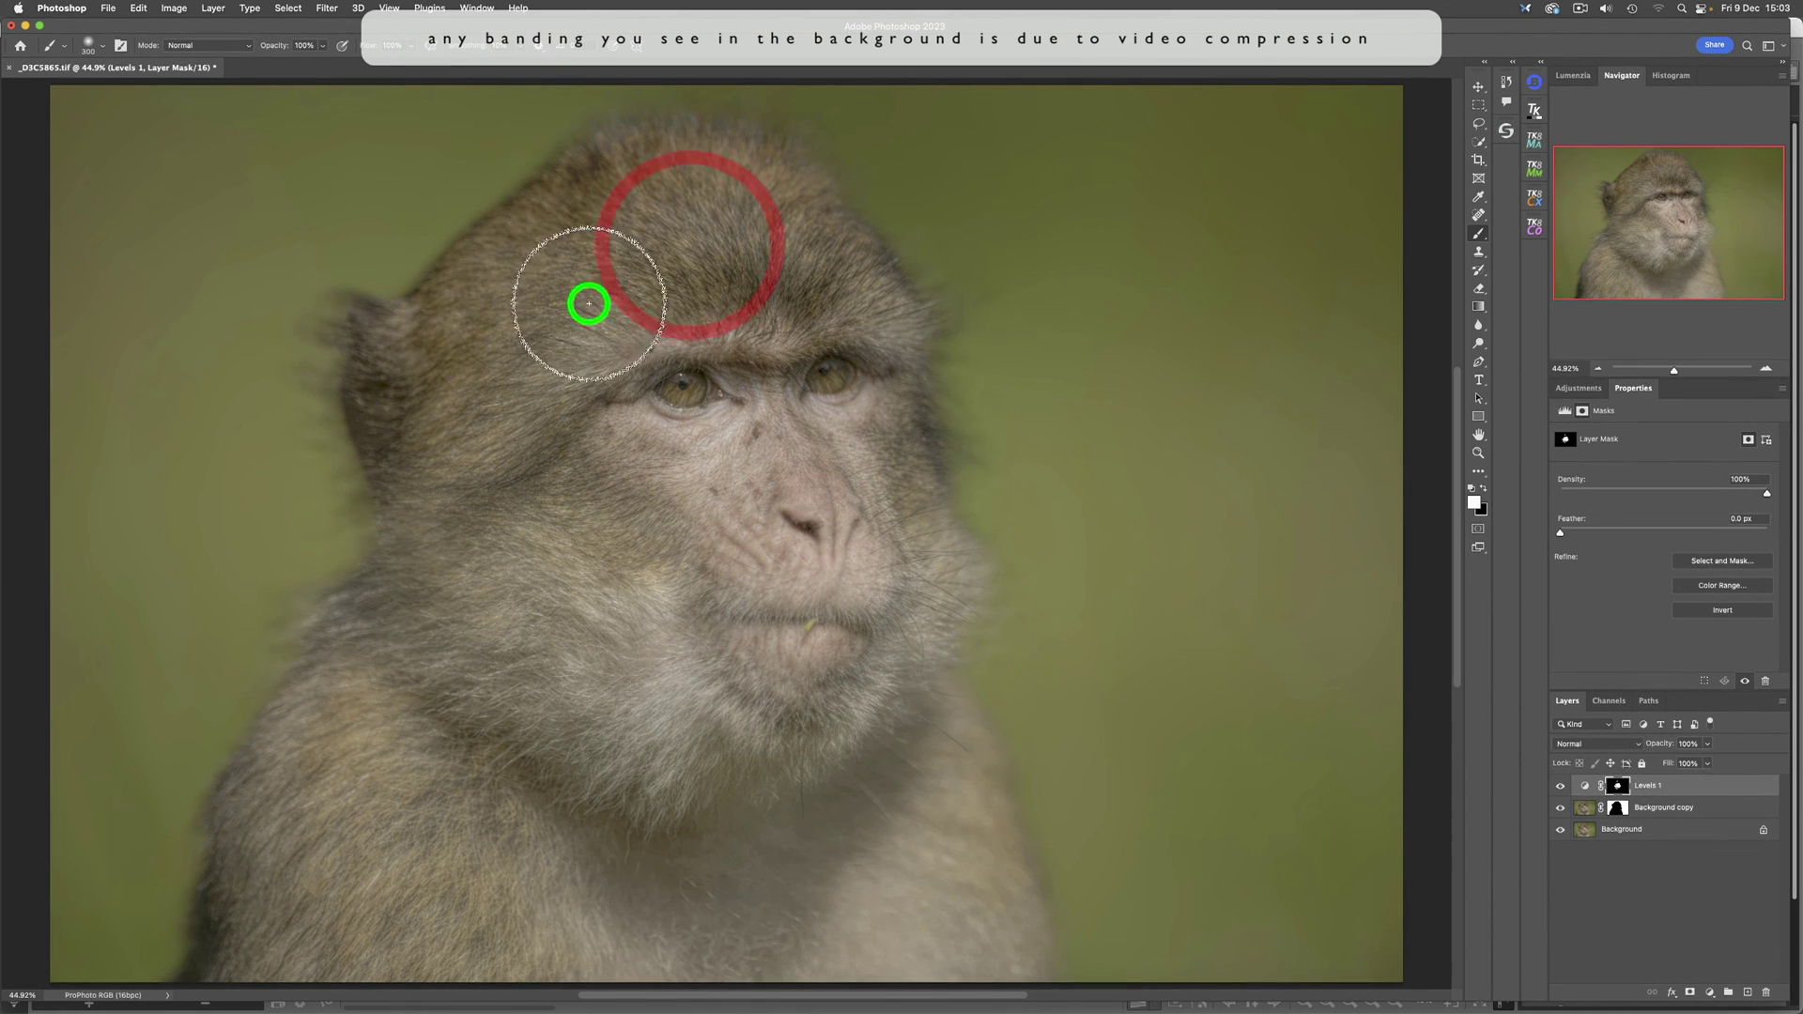
drag(587, 301, 545, 337)
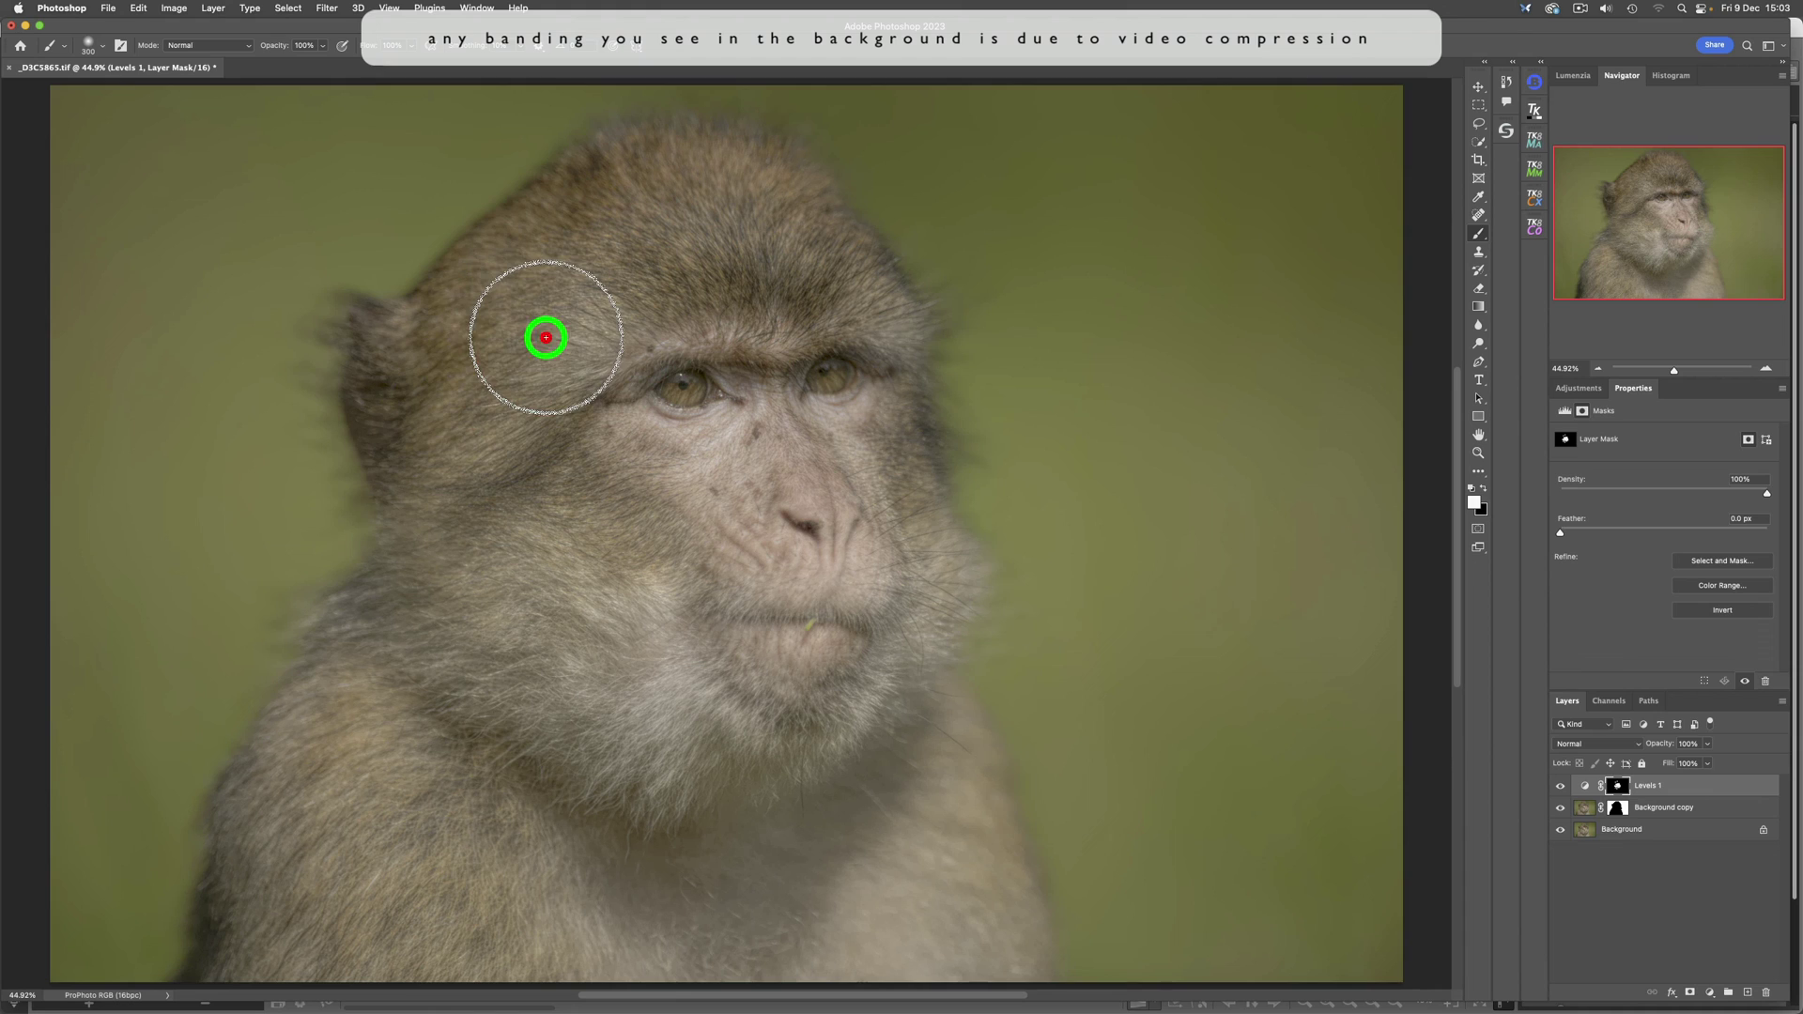
click(505, 393)
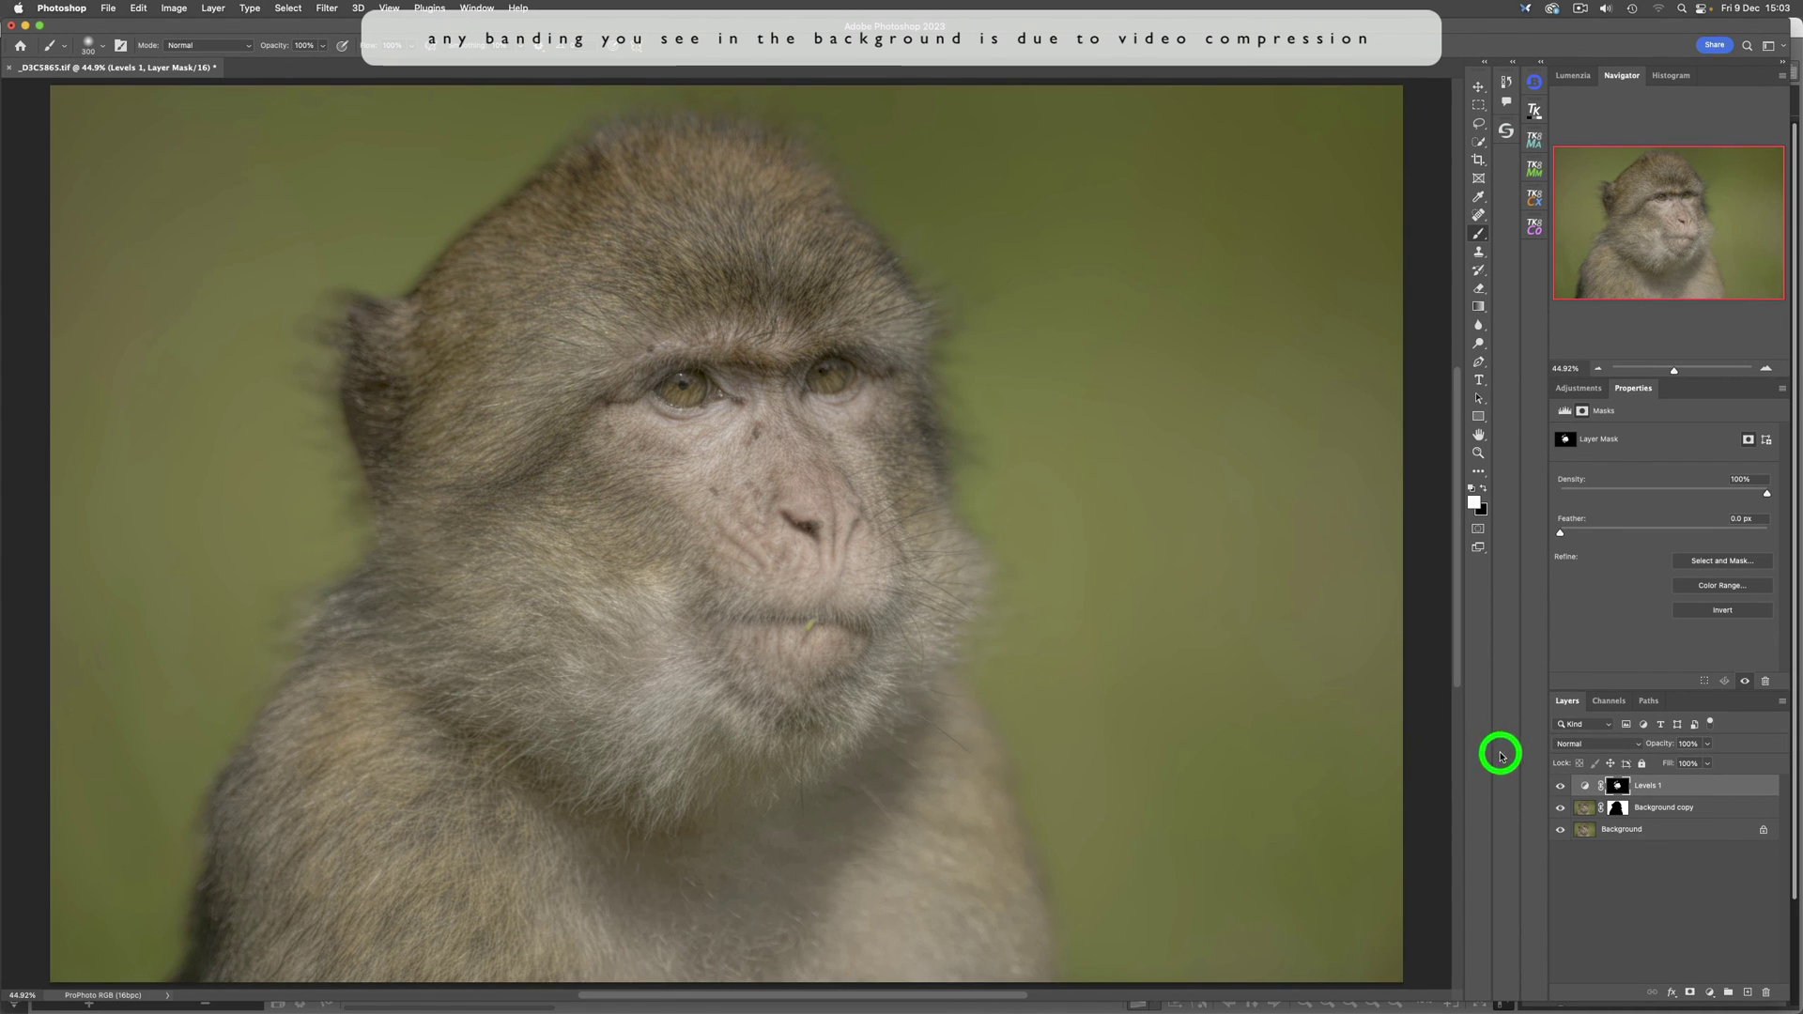
Compare the original Background layer alone with the edited image by hiding and showing the two layers above it.
alt+click(1561, 810)
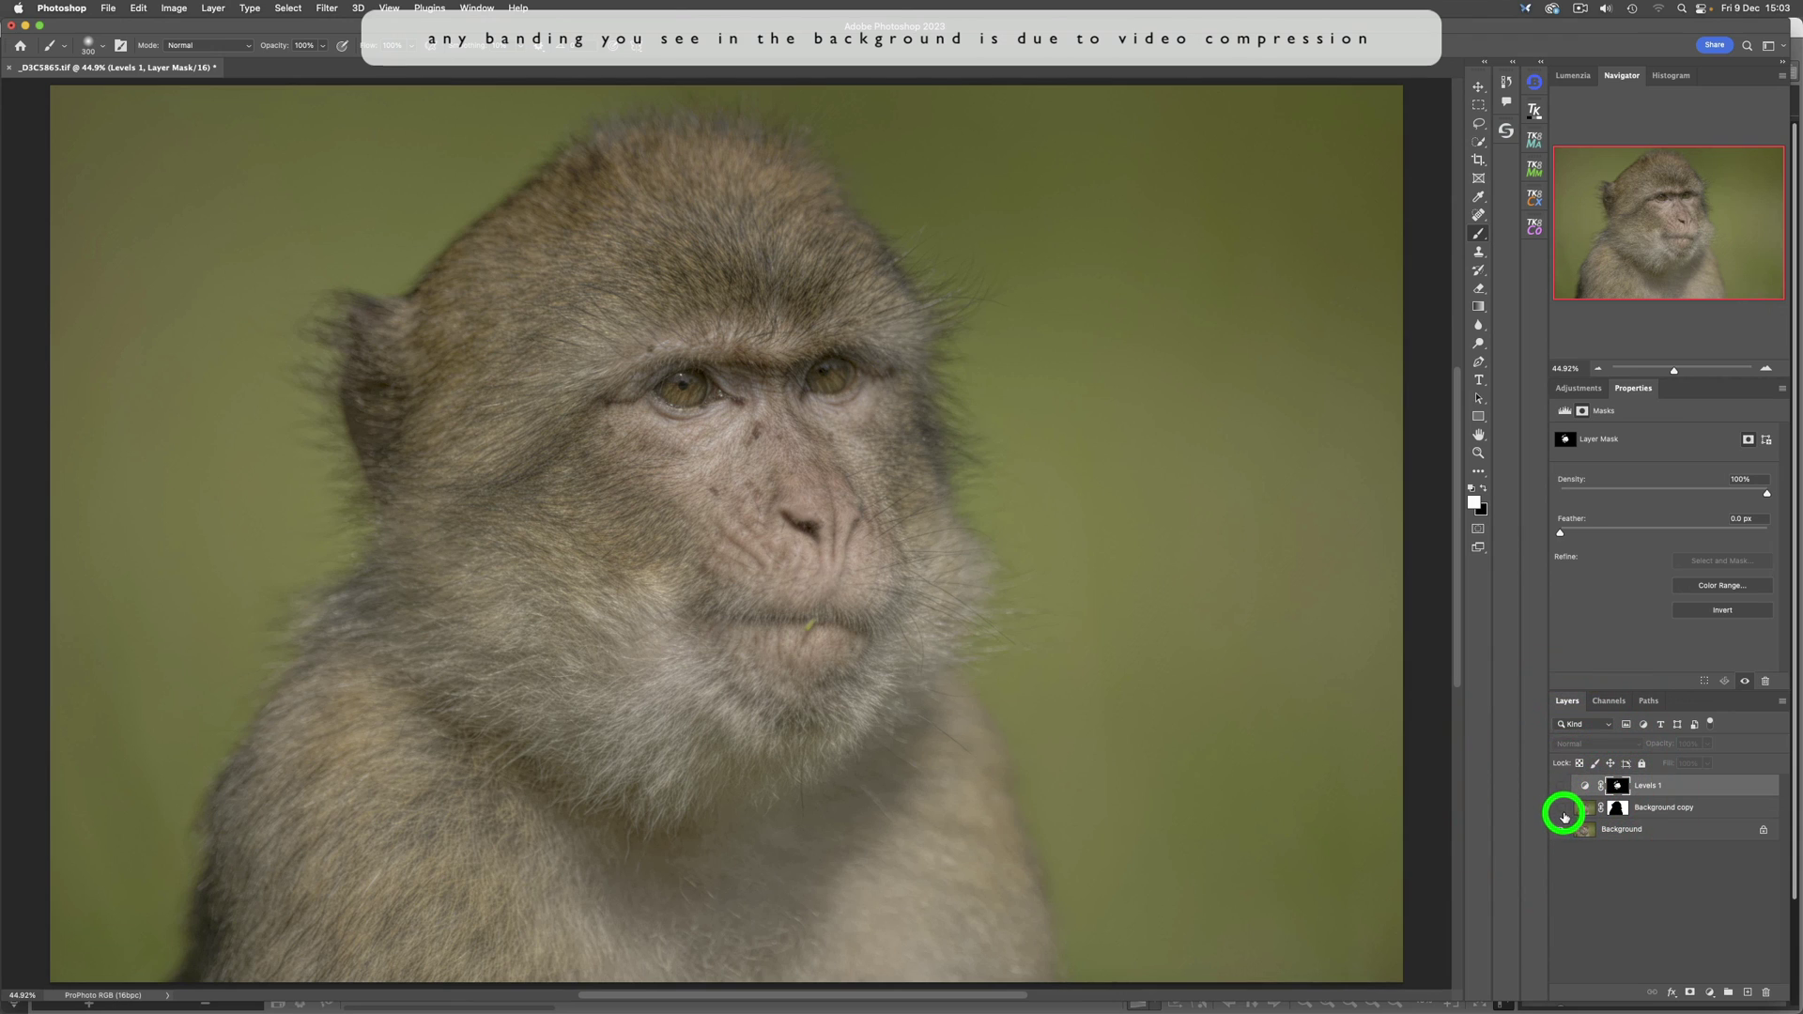
click(1559, 786)
click(1555, 789)
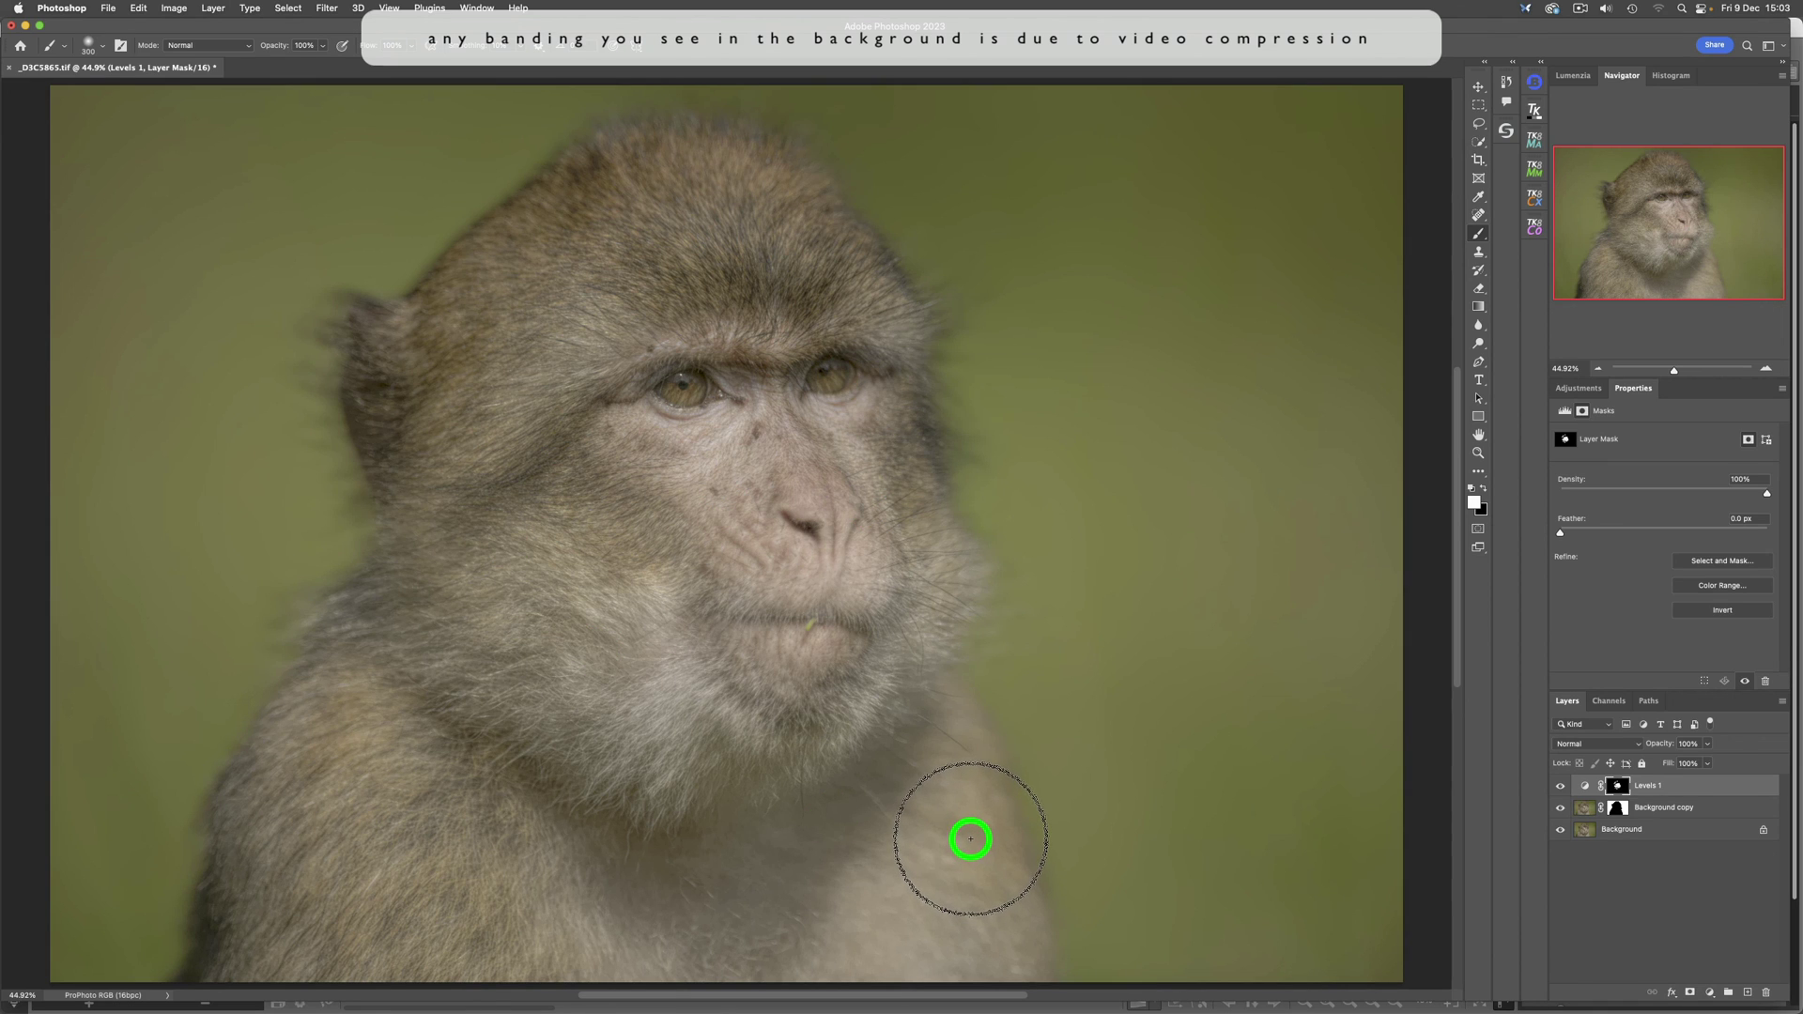
Switch to RawTherapee to view the developed monkey portrait.
mouse_move(825, 1003)
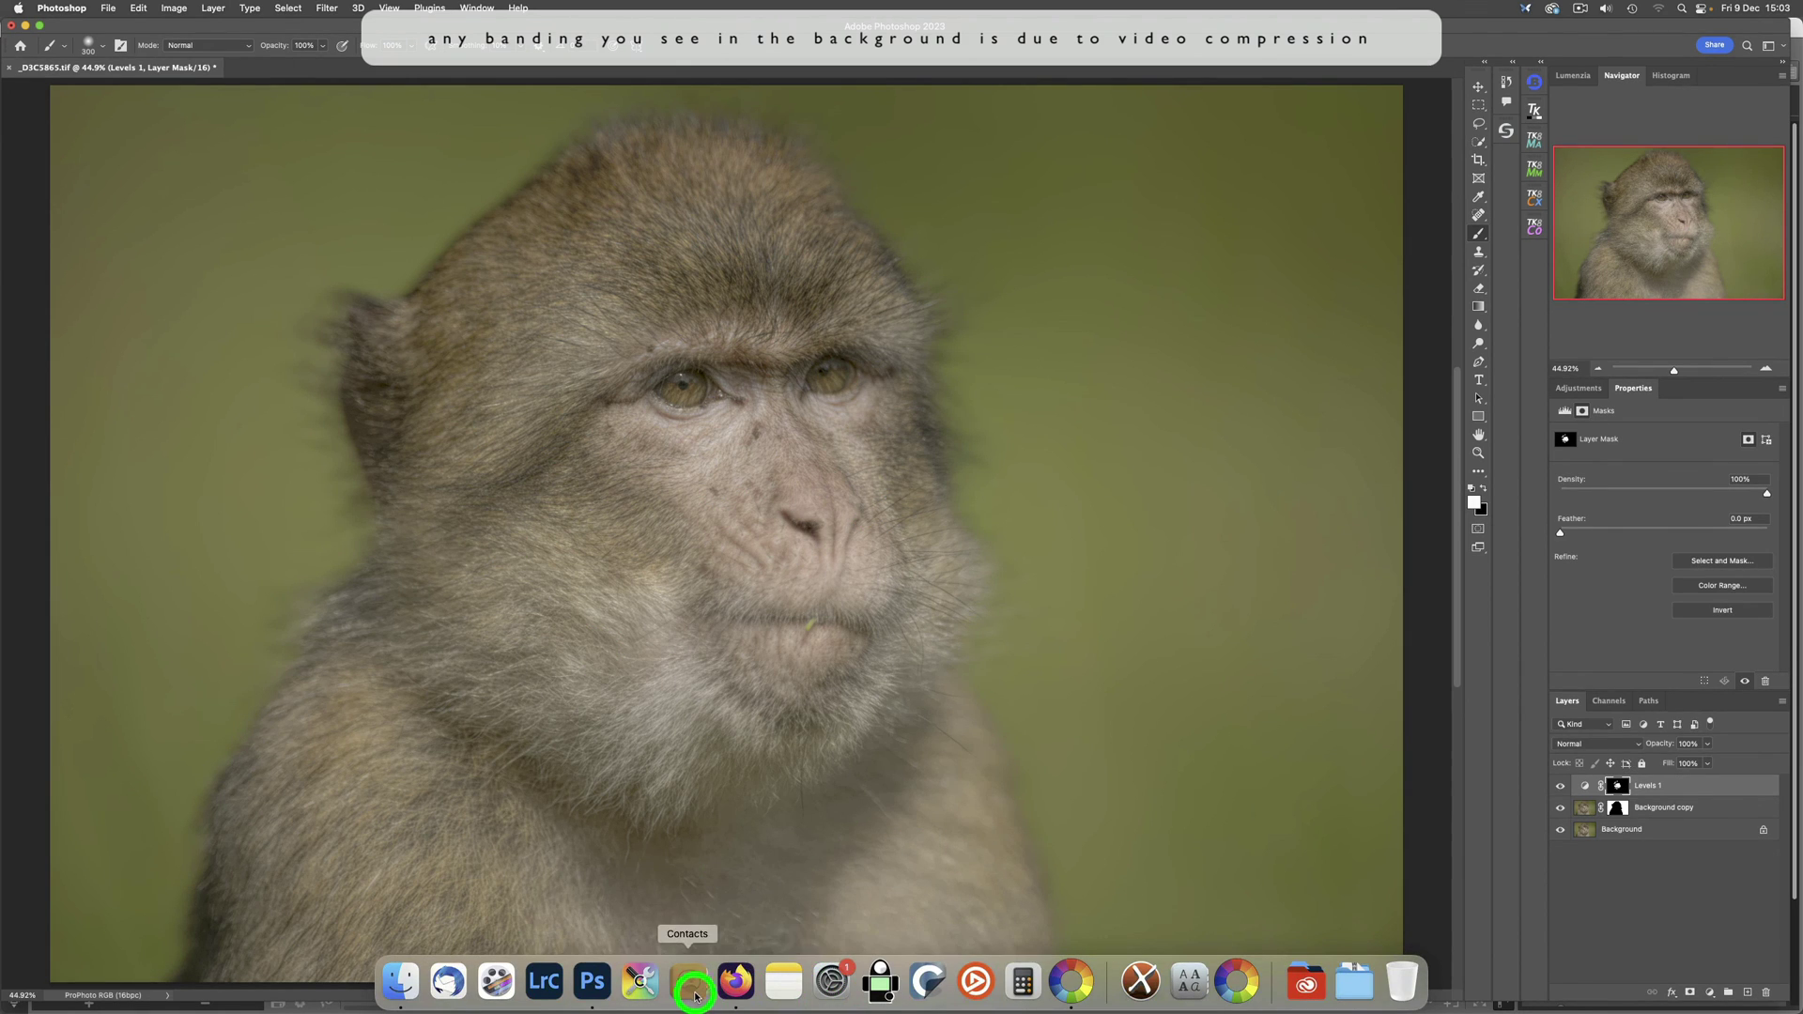
click(1064, 983)
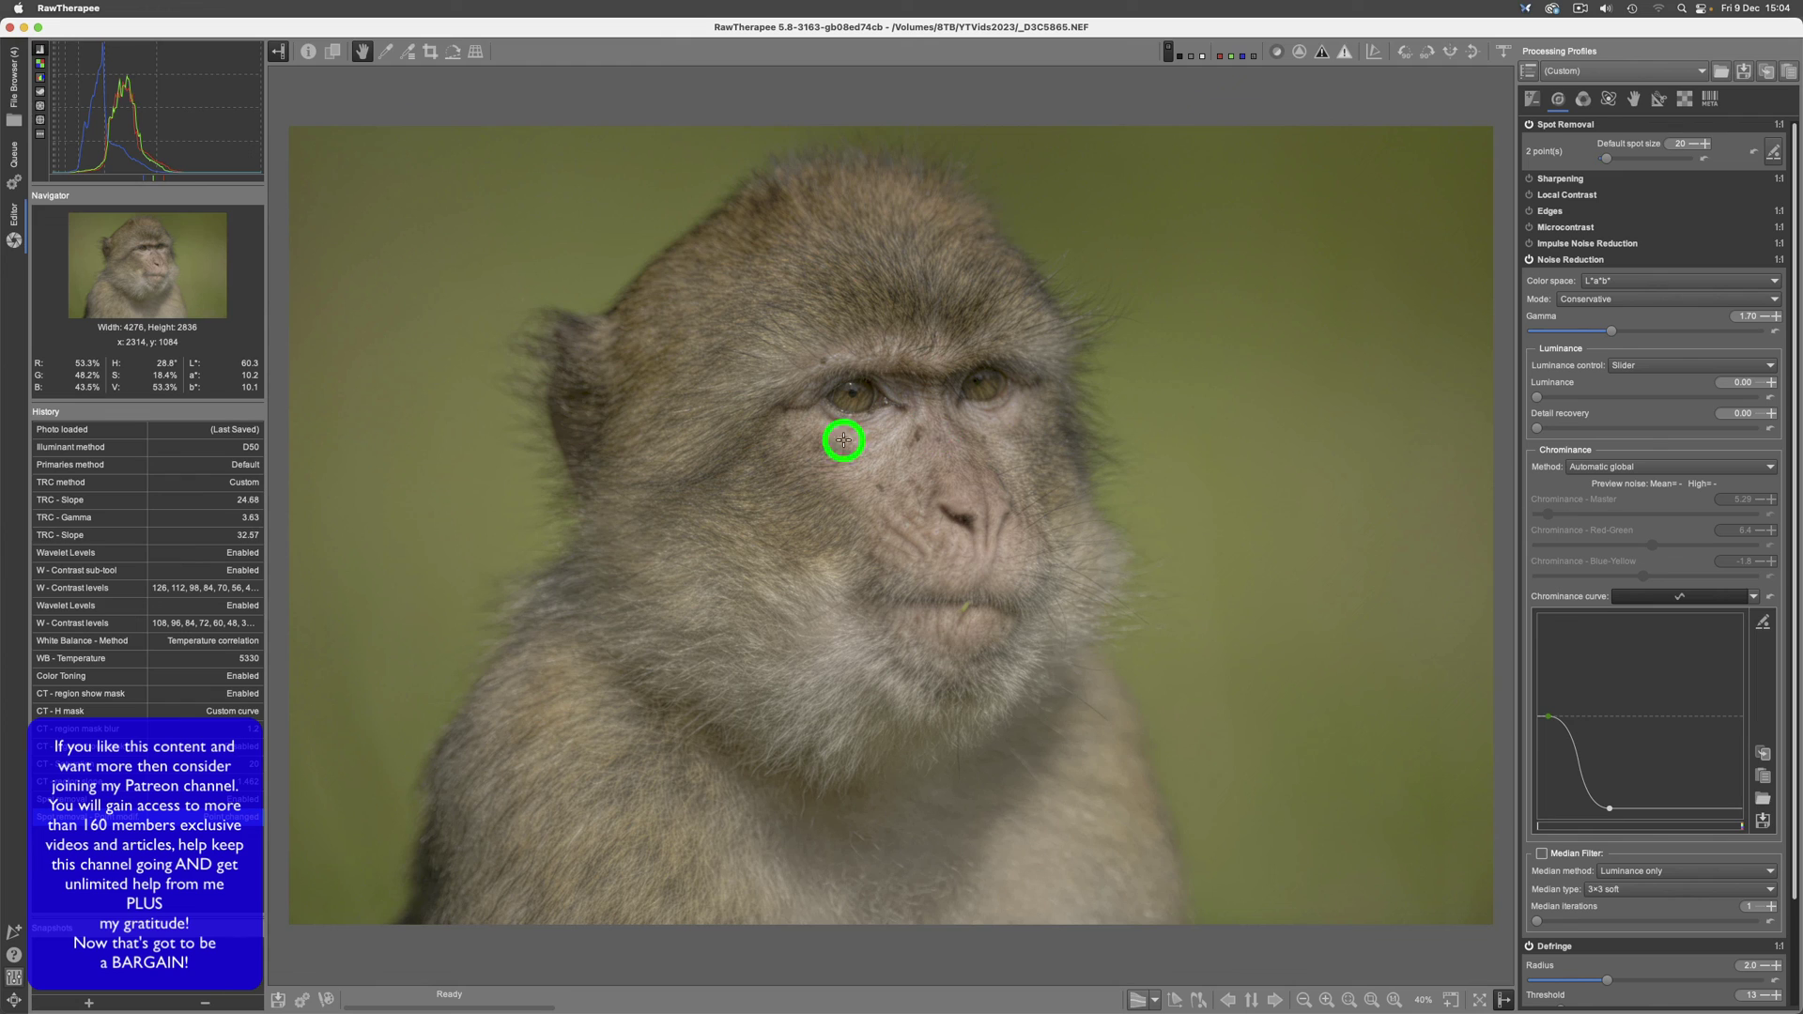
mouse_move(880, 1004)
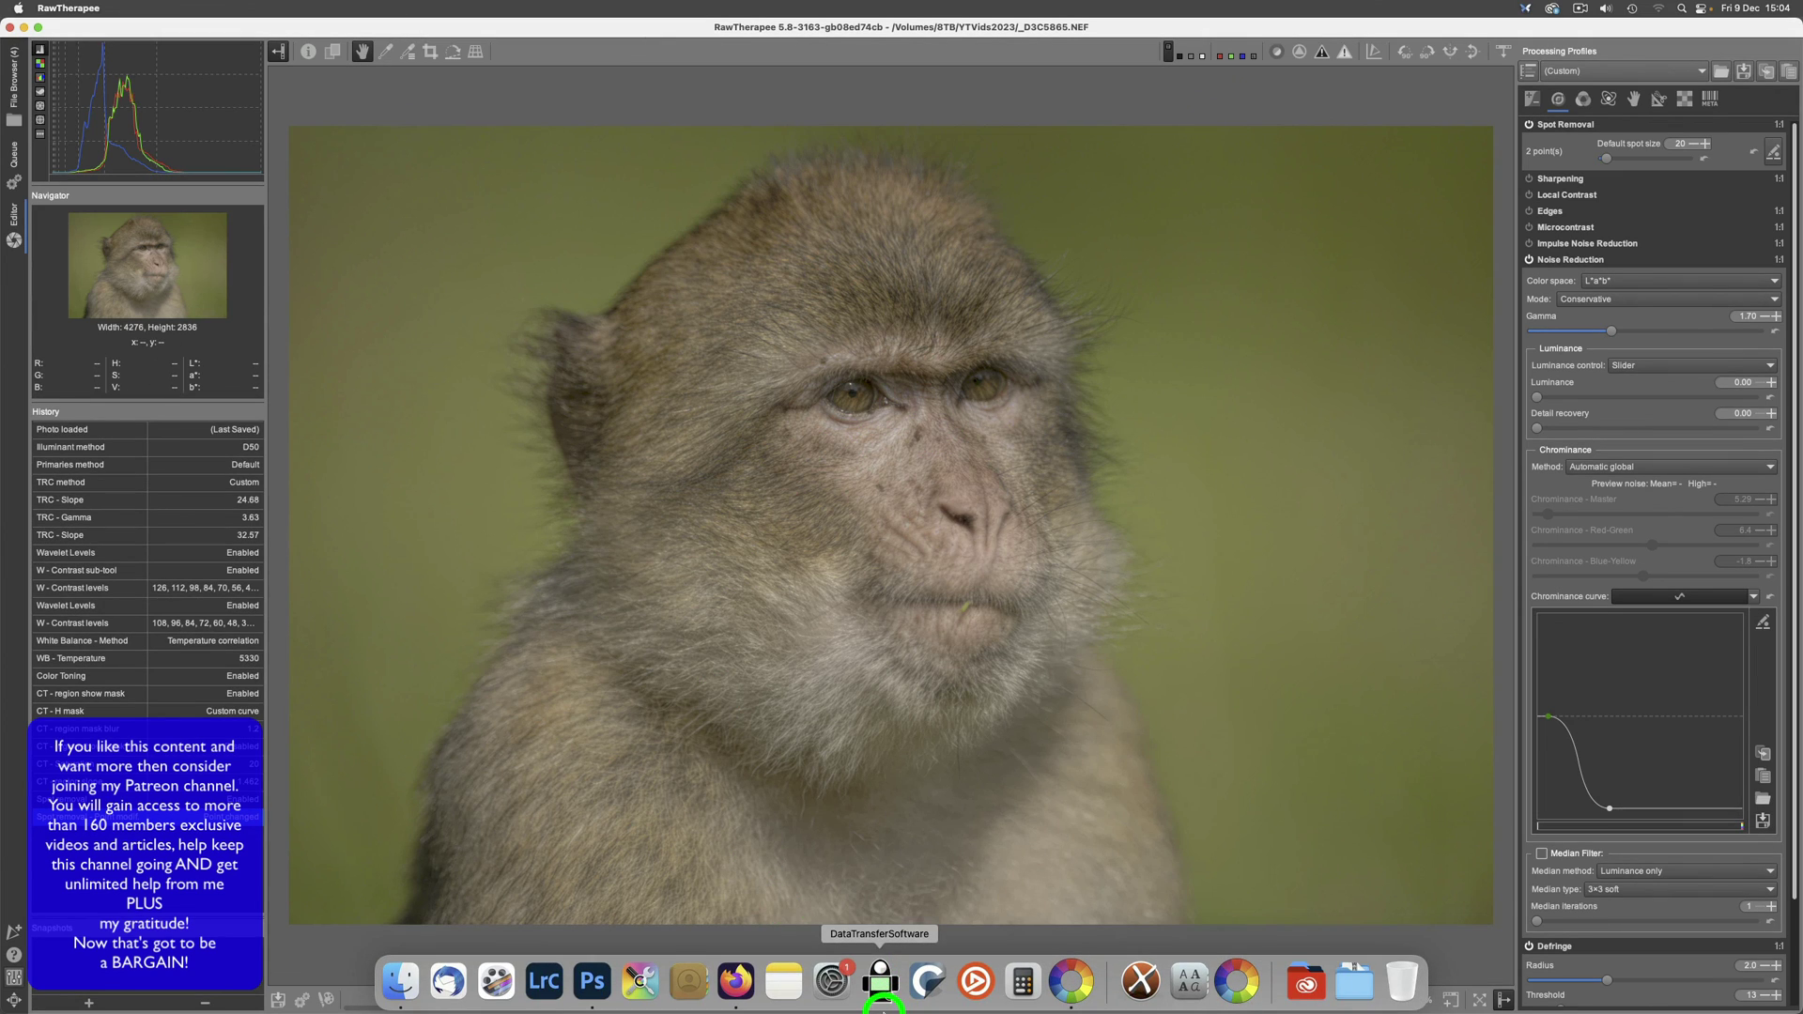